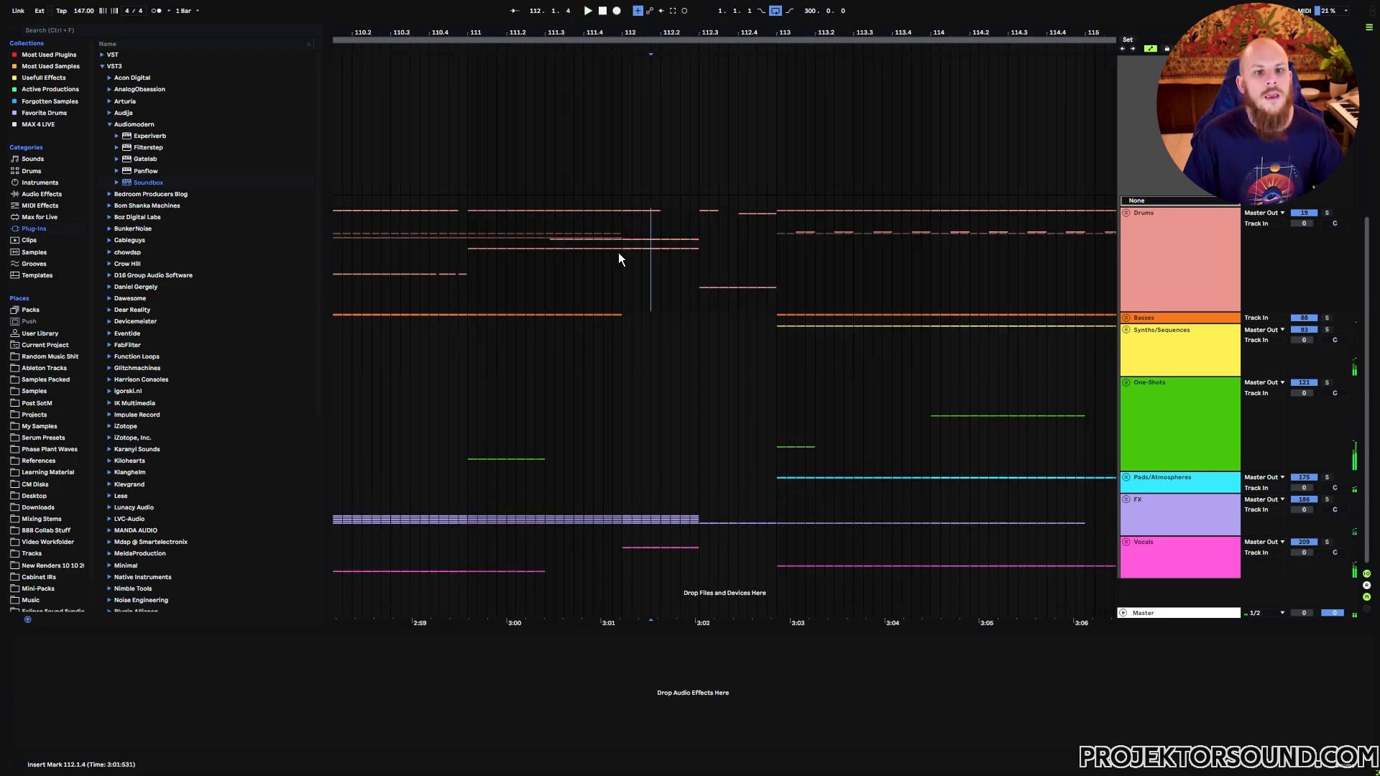
Step: Highlight successive time ranges between bars 110 and 112 on the Synths/Sequences track to point out the phrases
drag(622, 252, 1016, 338)
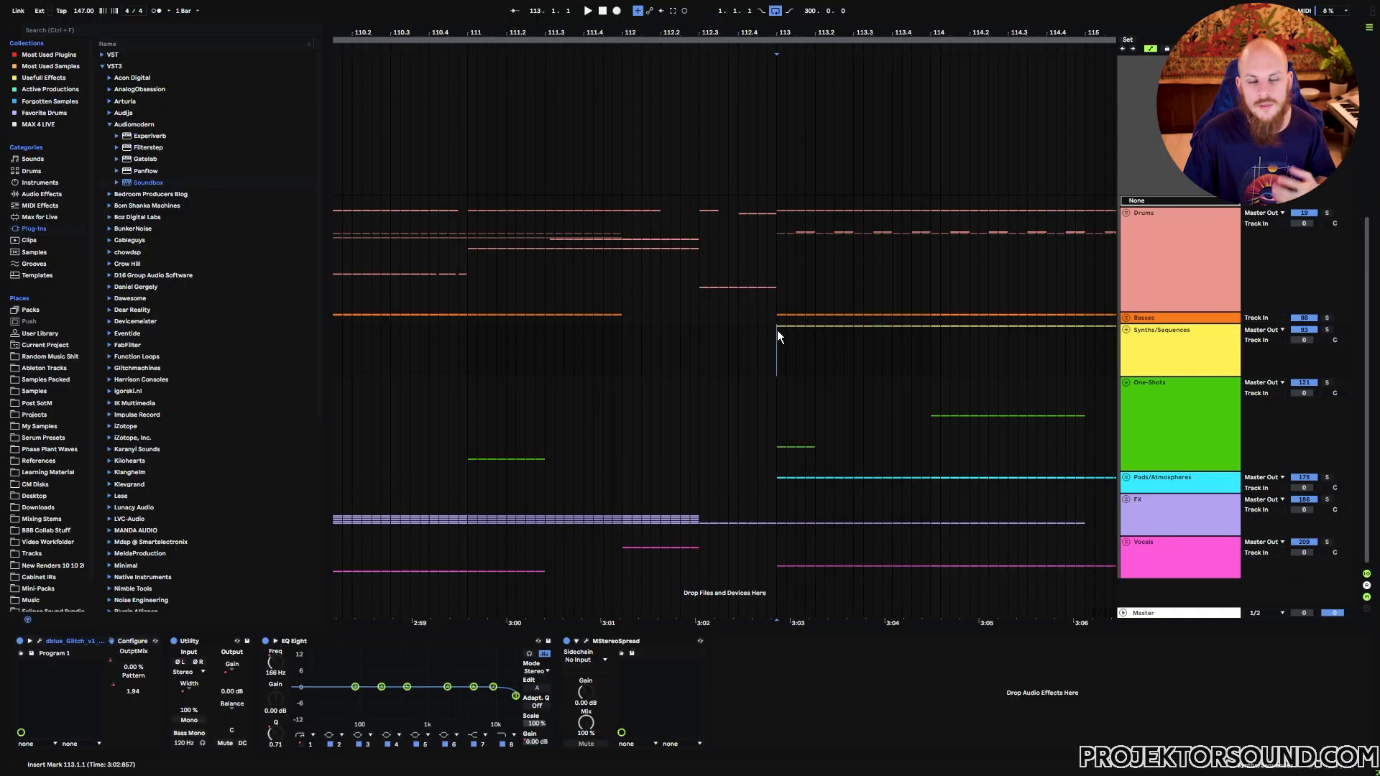
drag(448, 331, 383, 341)
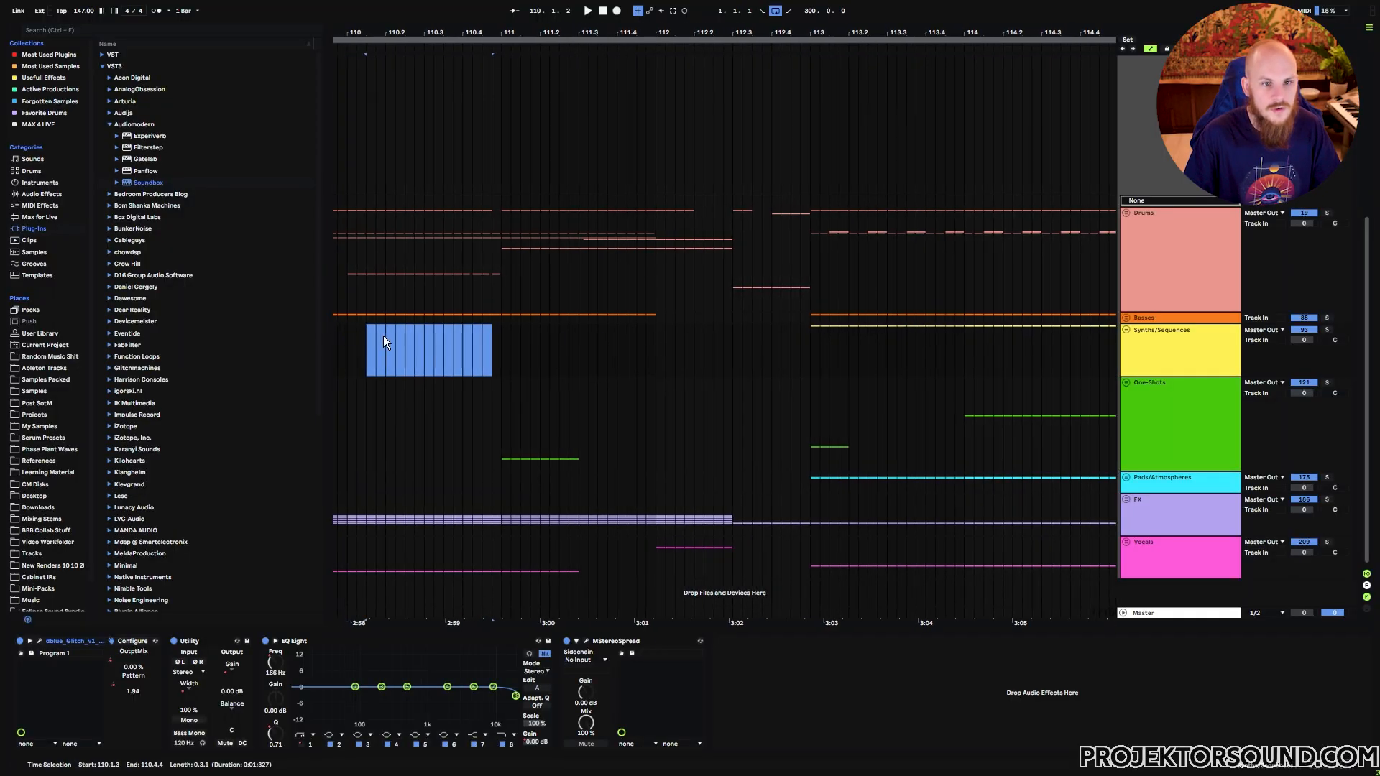
drag(503, 331, 696, 331)
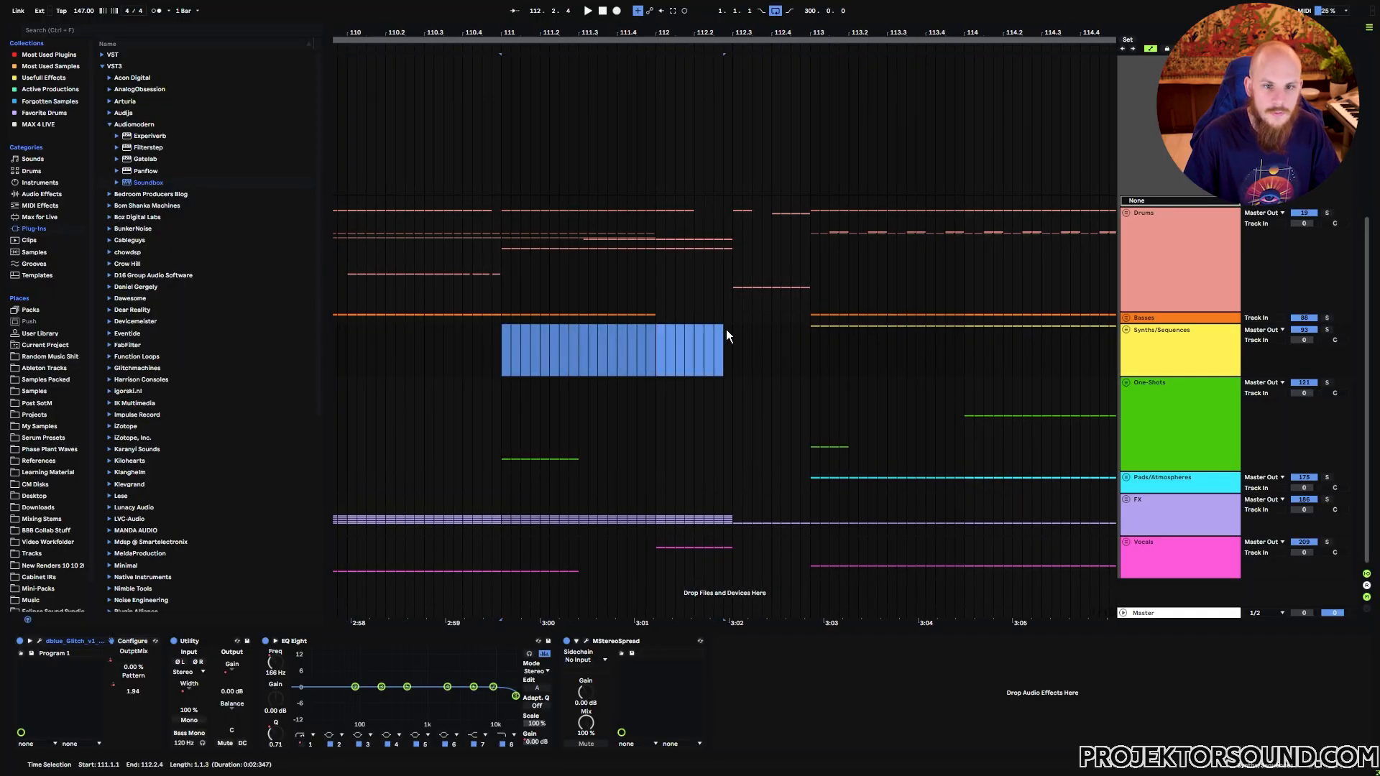
click(723, 335)
drag(570, 338, 606, 338)
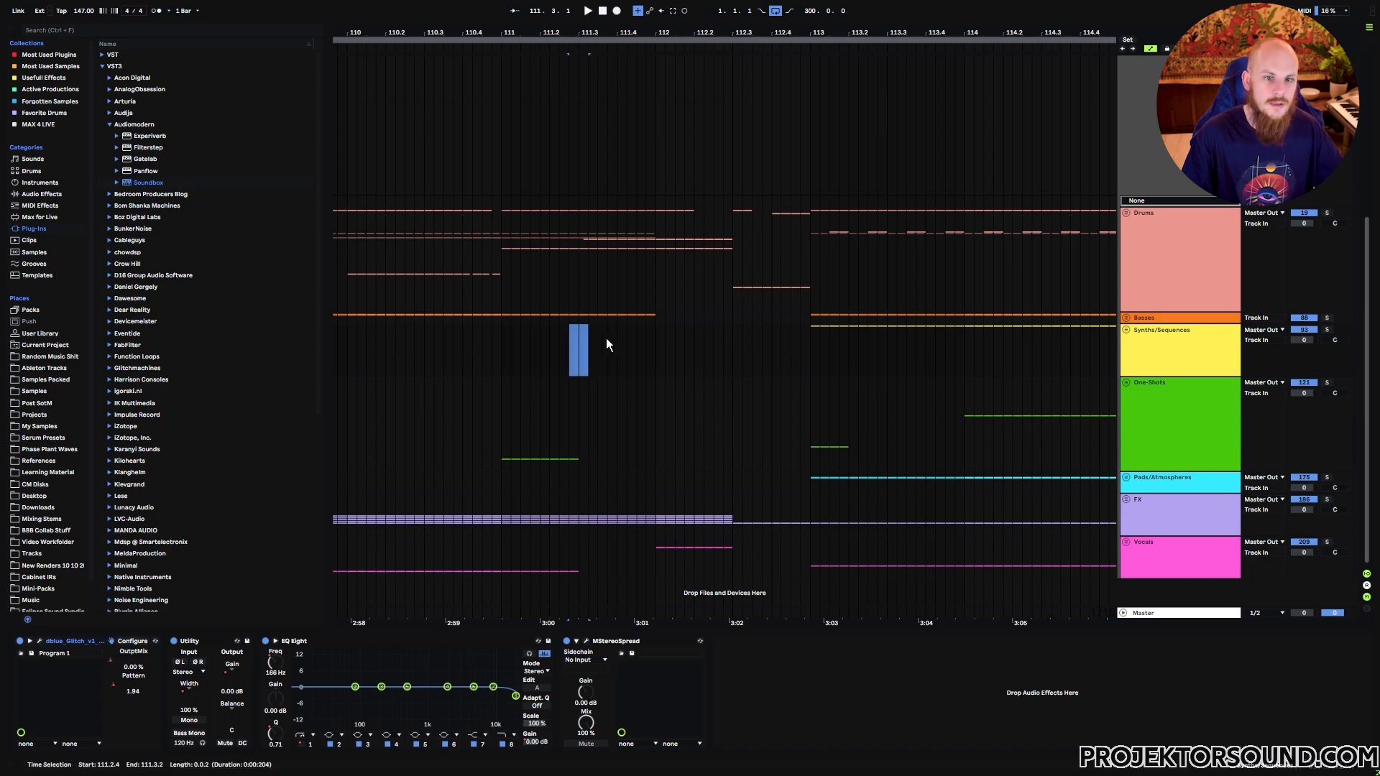
Step: Highlight the half-bar gap from 112.3.1 to 113.1.1 on the Synths/Sequences track and the phrase from 113.1.1 to 114.1.4
click(730, 343)
drag(730, 342, 804, 343)
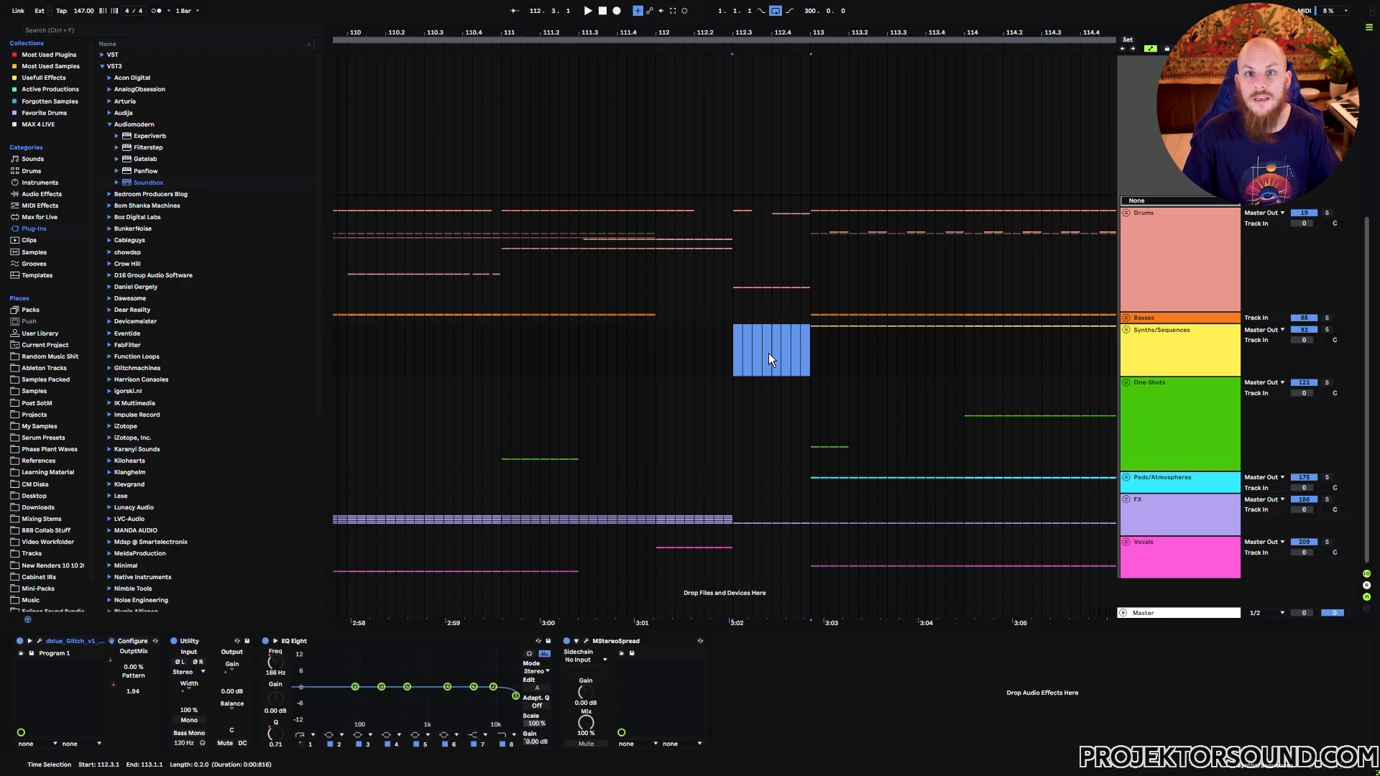
click(810, 353)
drag(810, 353, 994, 350)
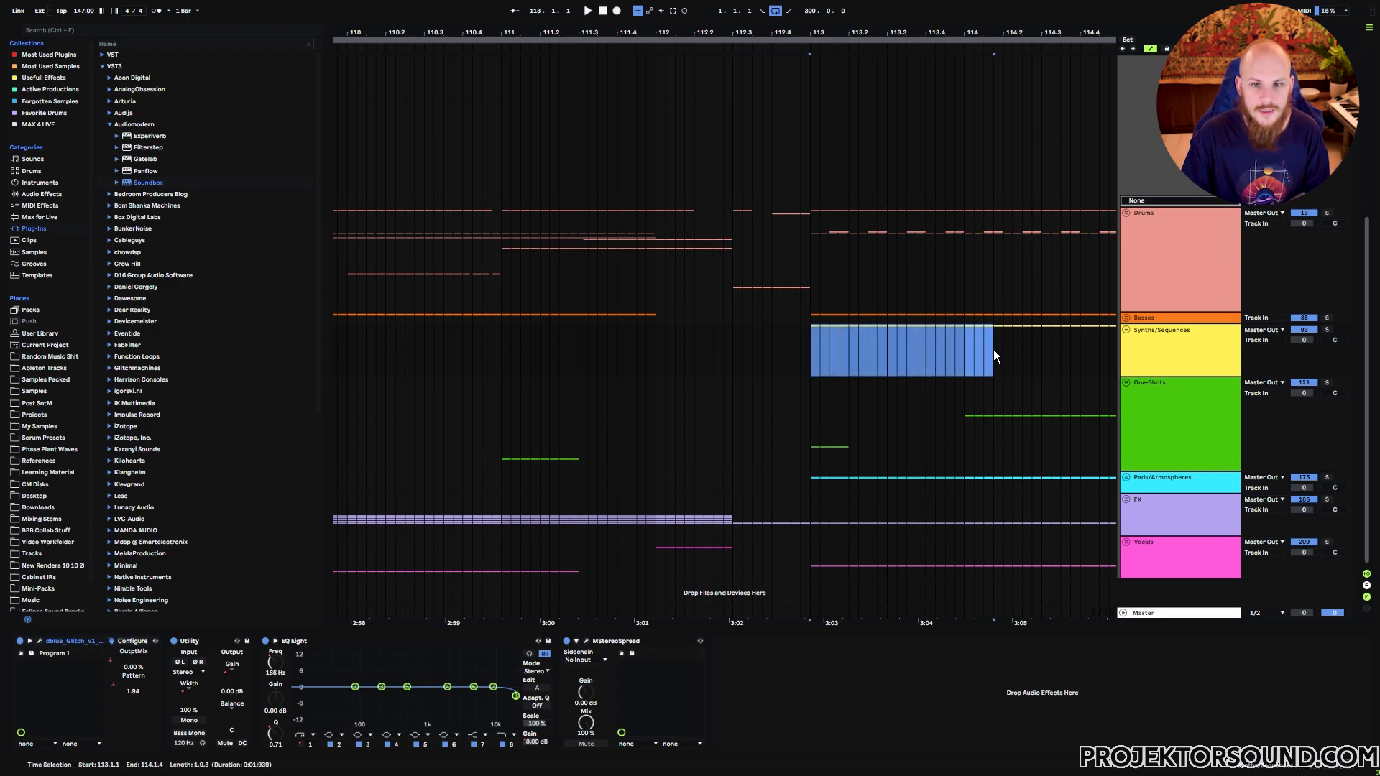
click(964, 351)
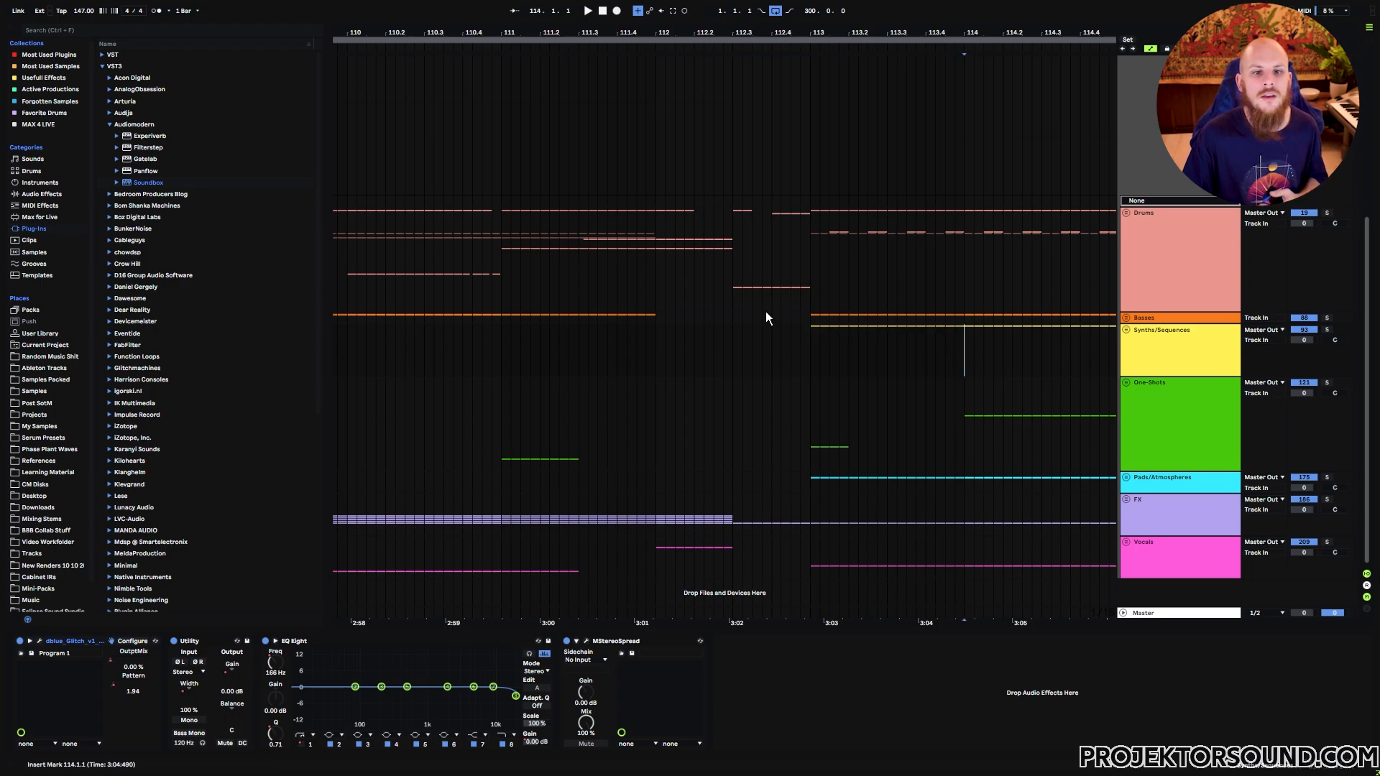
Step: Point out the gap before bar 113 across the tracks and play the arrangement from bar 111
drag(733, 287, 806, 550)
click(808, 562)
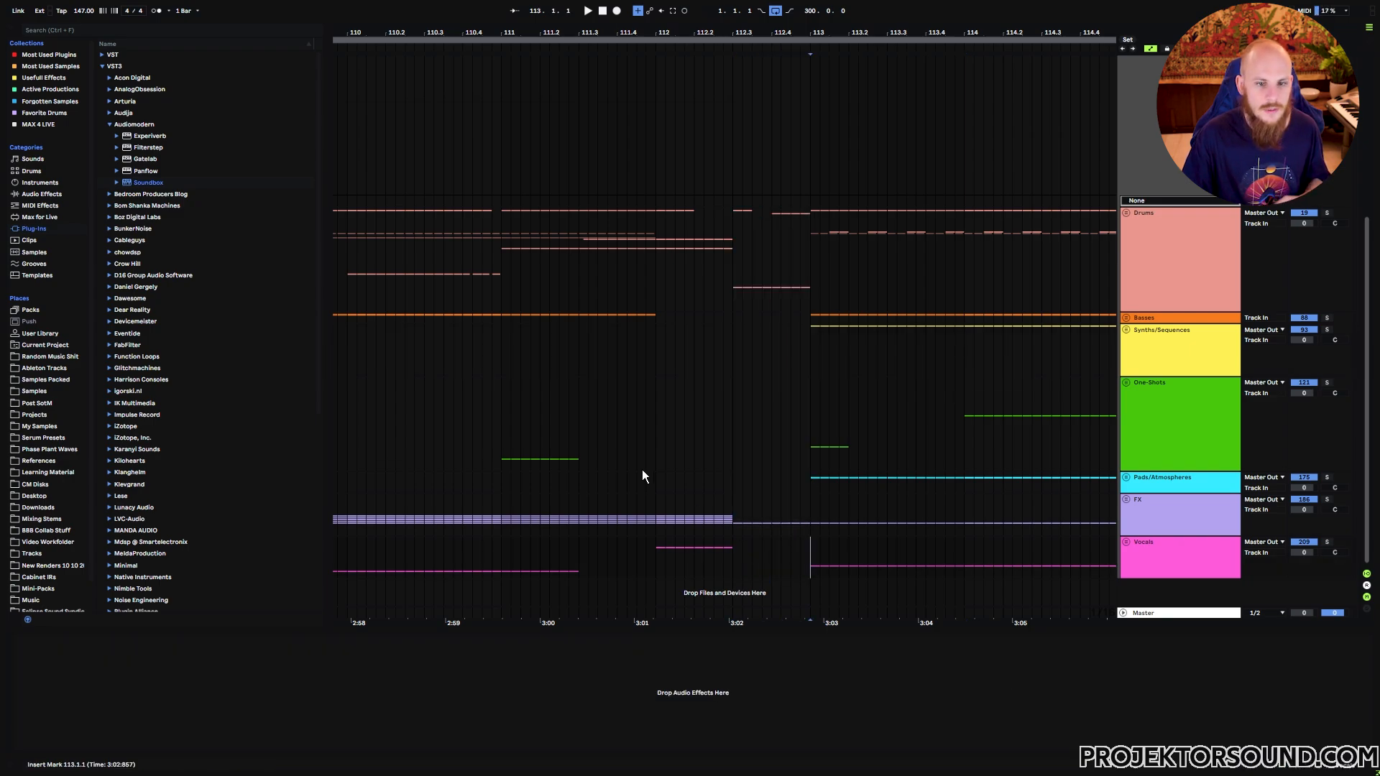
click(506, 268)
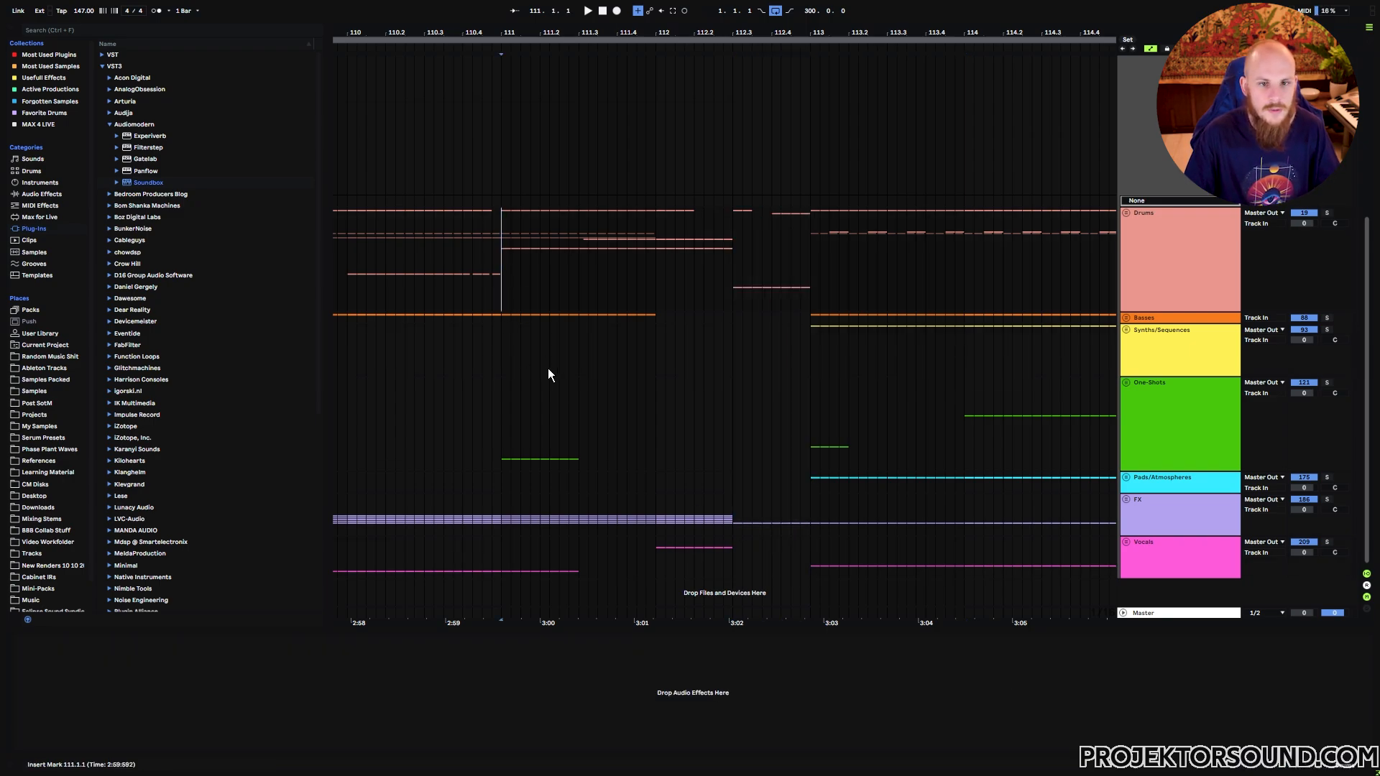
key(space)
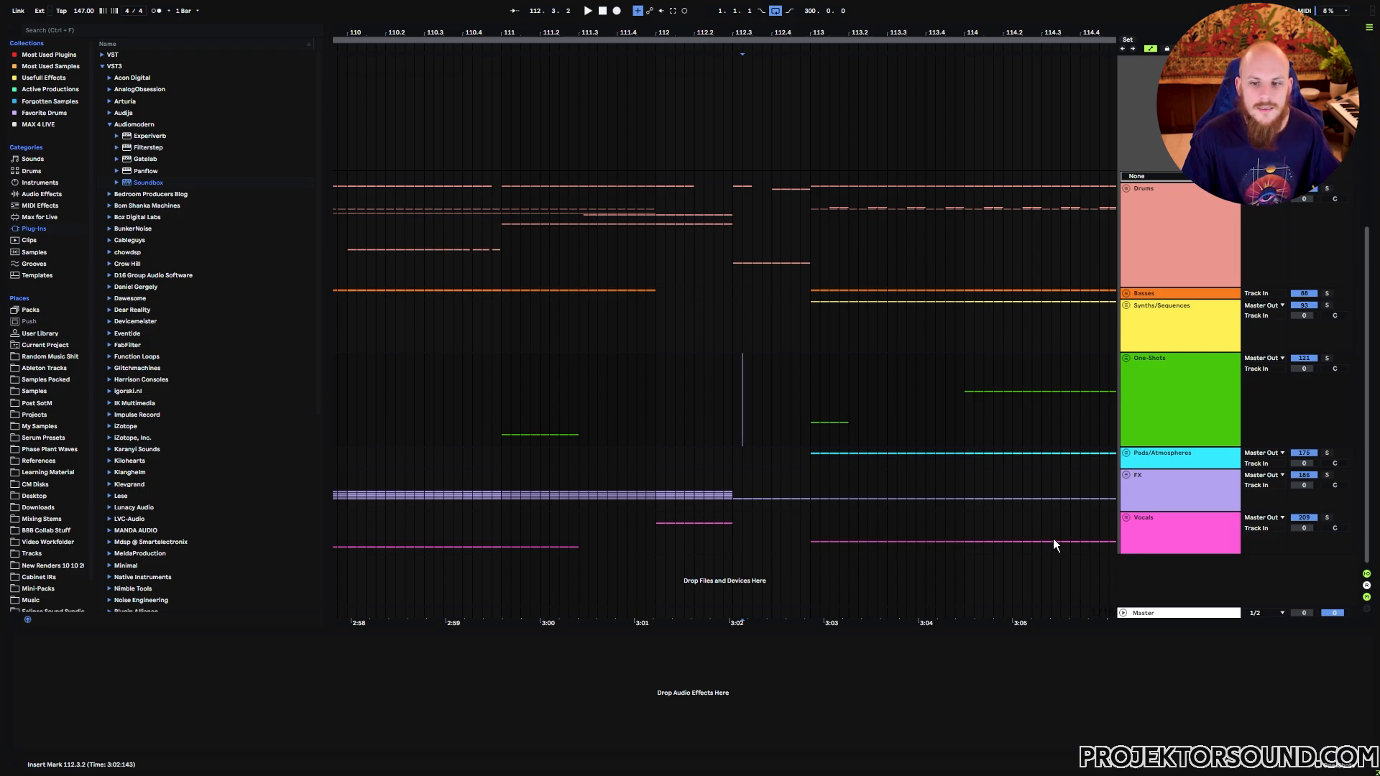
Step: Unfold the Vocals group, select the clip at bar 112, and play it with the VEC4 Vocals 50 track soloed
click(1125, 517)
scroll(719, 474, down, 5)
click(684, 391)
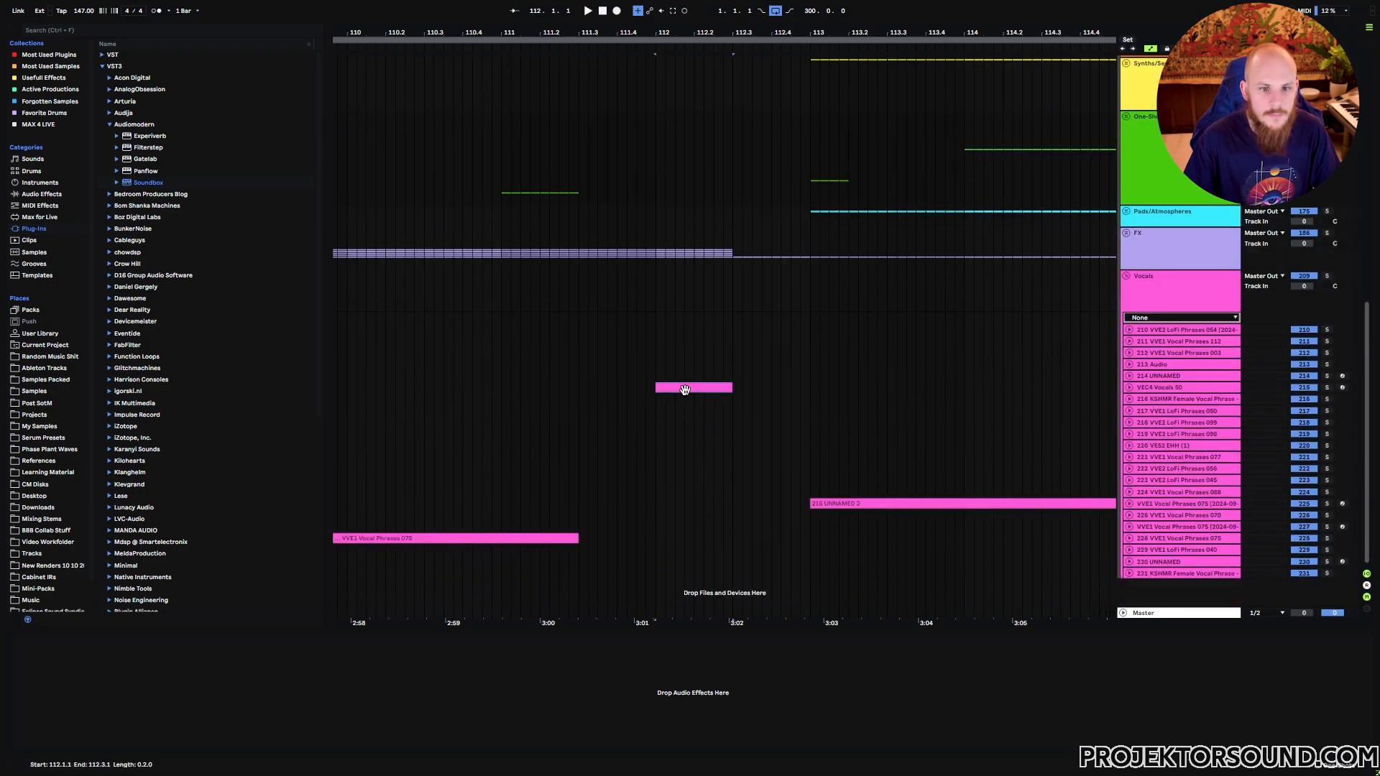
key(space)
click(1327, 388)
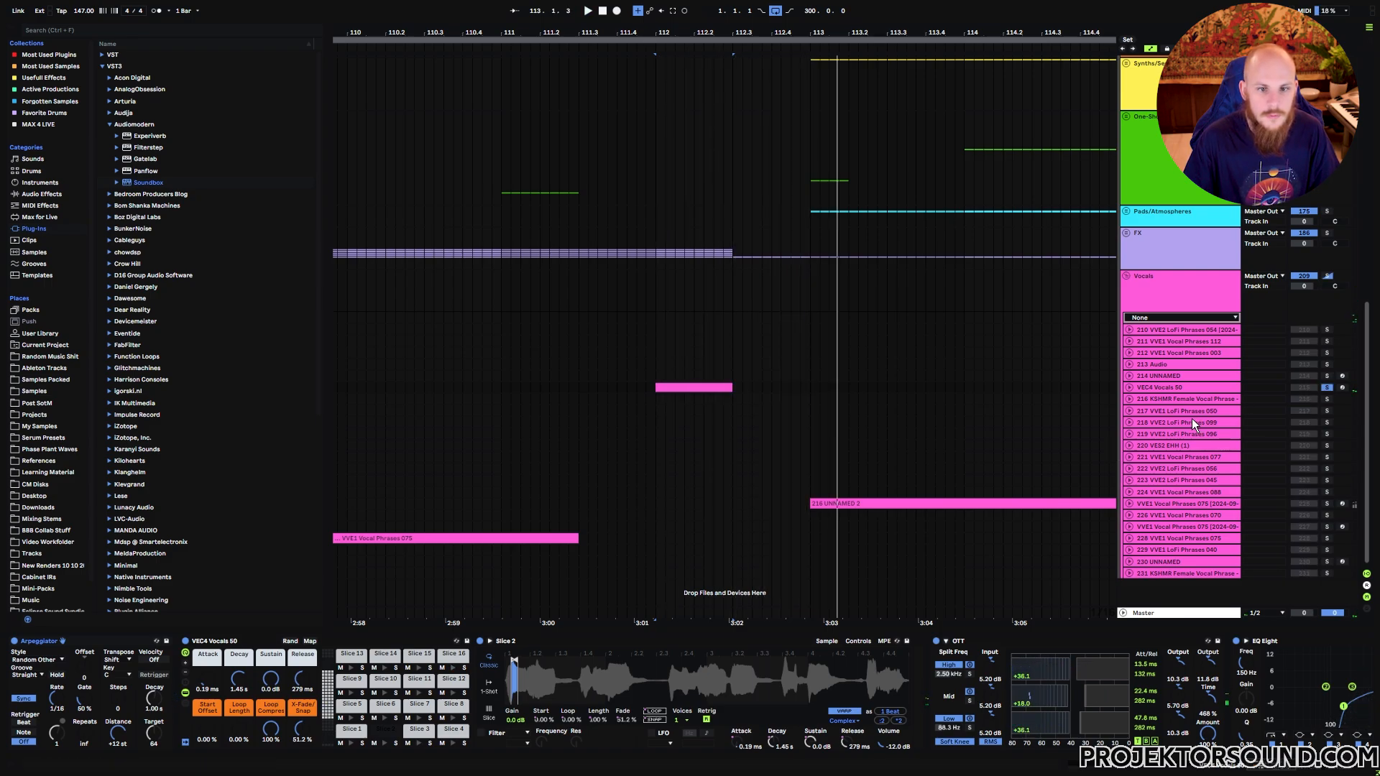
Step: Examine the VEC4 Vocals 50 device chain and show its Echo Dry Wet and dblue Glitch OutptMix automation
drag(1288, 768, 1348, 771)
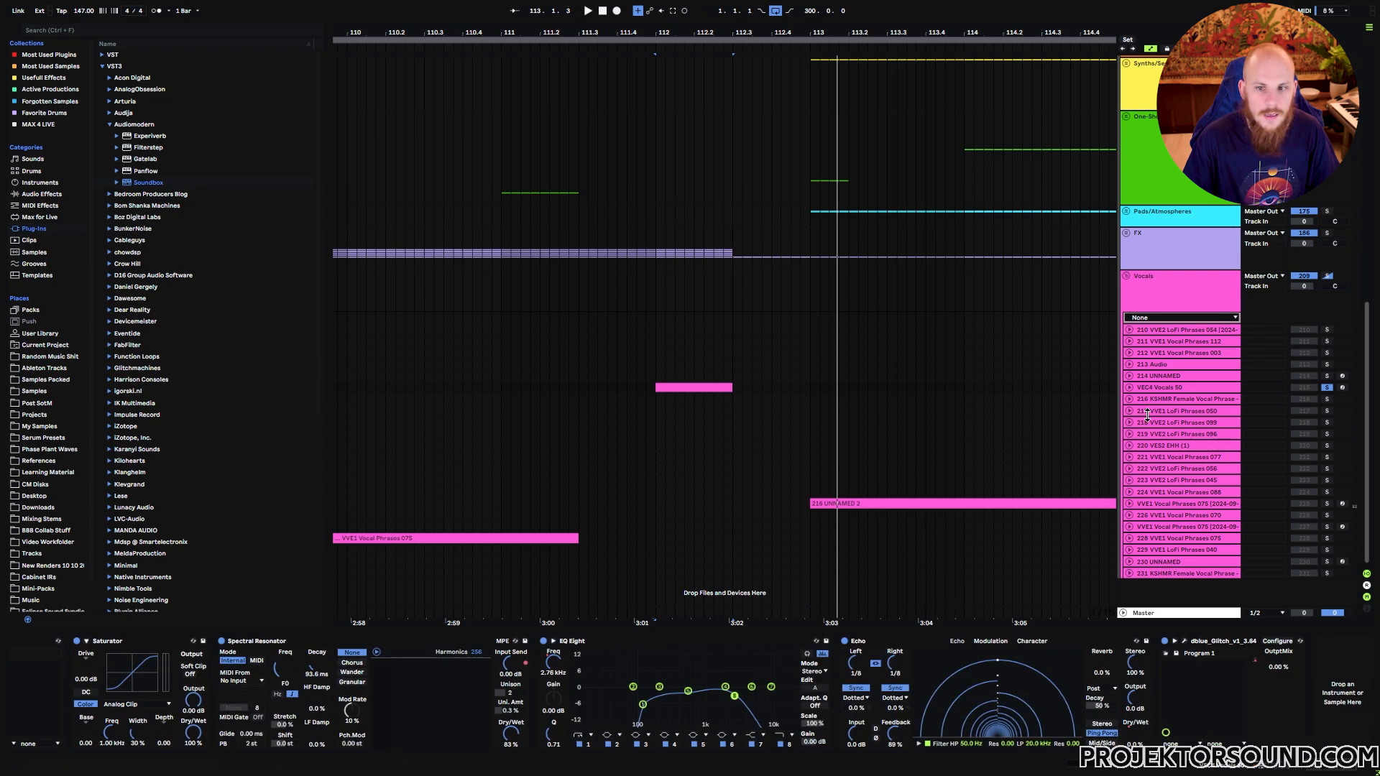
click(1130, 387)
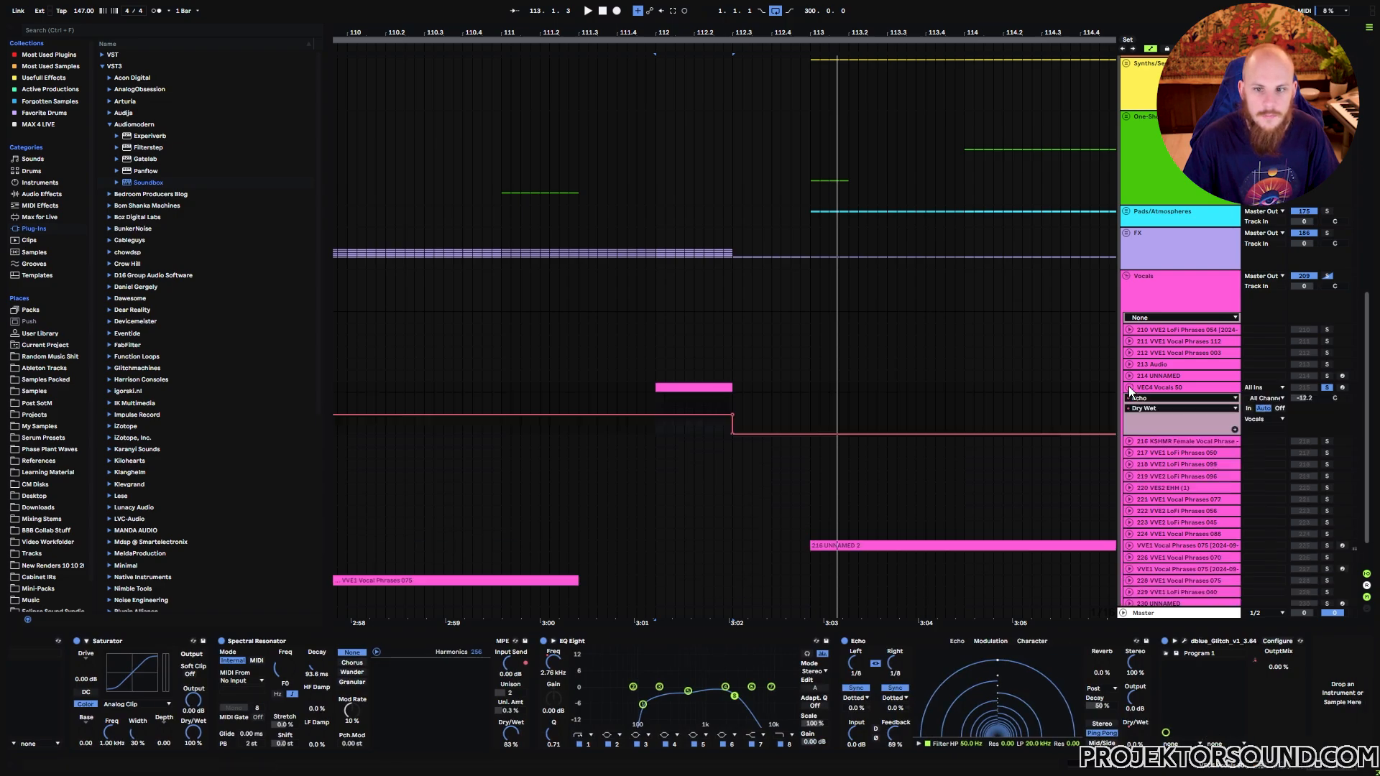
click(1252, 667)
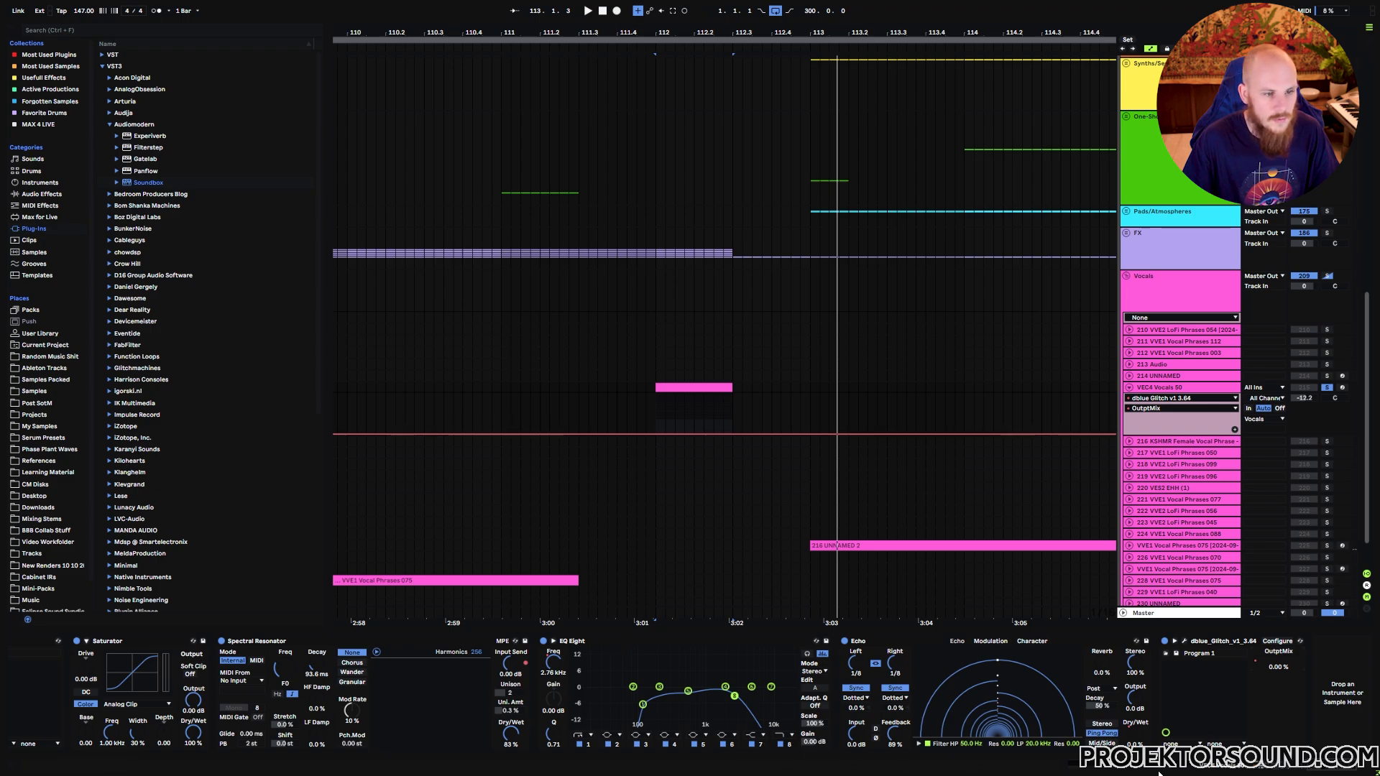
scroll(1295, 773, left, 8)
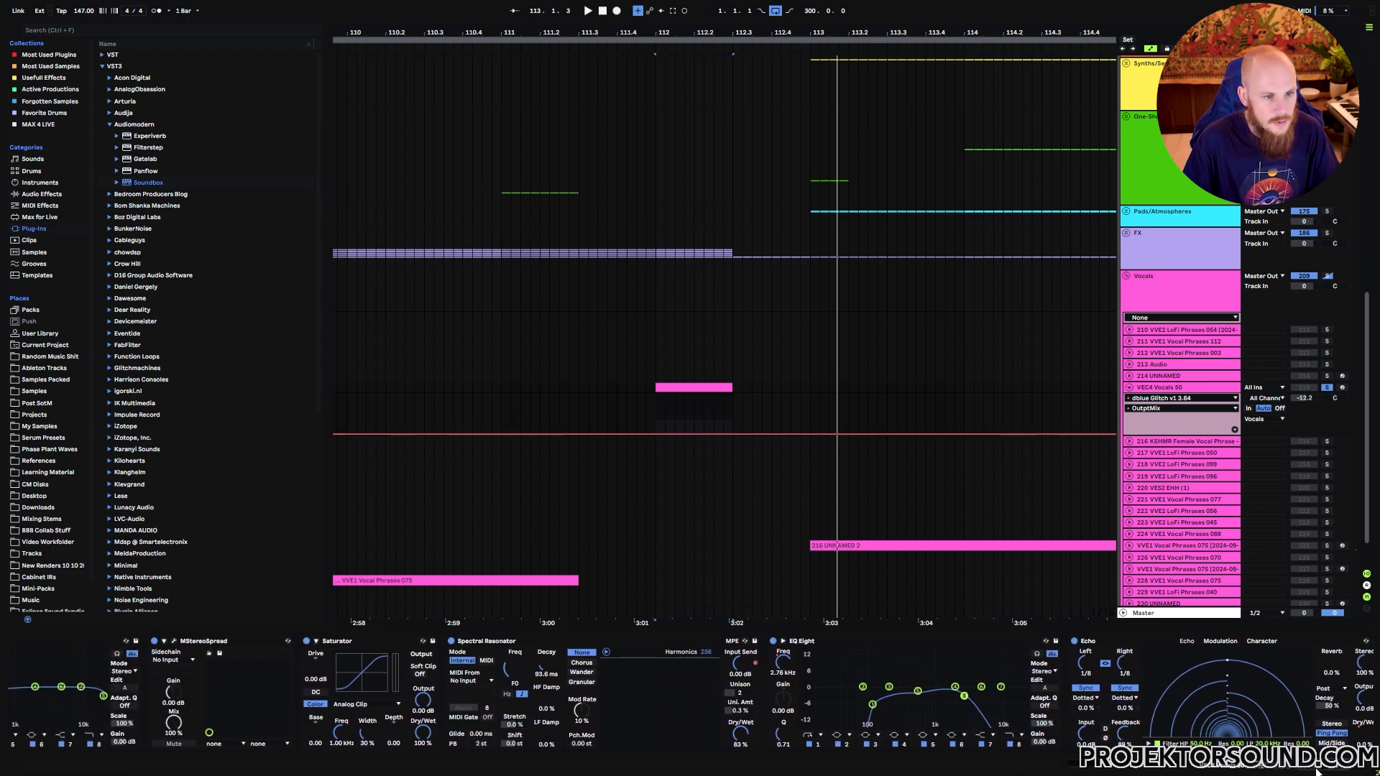
scroll(1295, 774, right, 8)
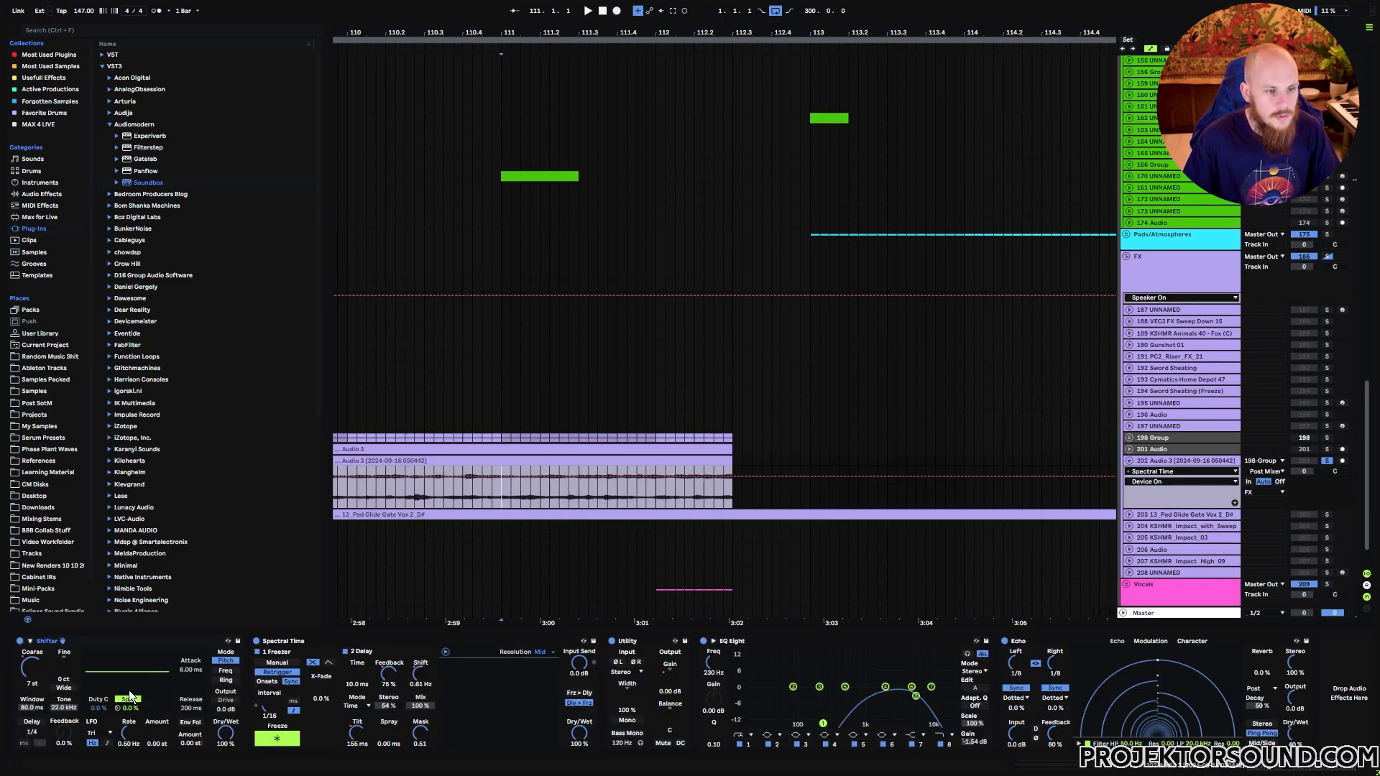
Step: Inspect the Spectral Time, Utility Gain and Echo Dry Wet automation on Audio 3 track 202 around the gap at 112.3.1
click(64, 643)
click(286, 716)
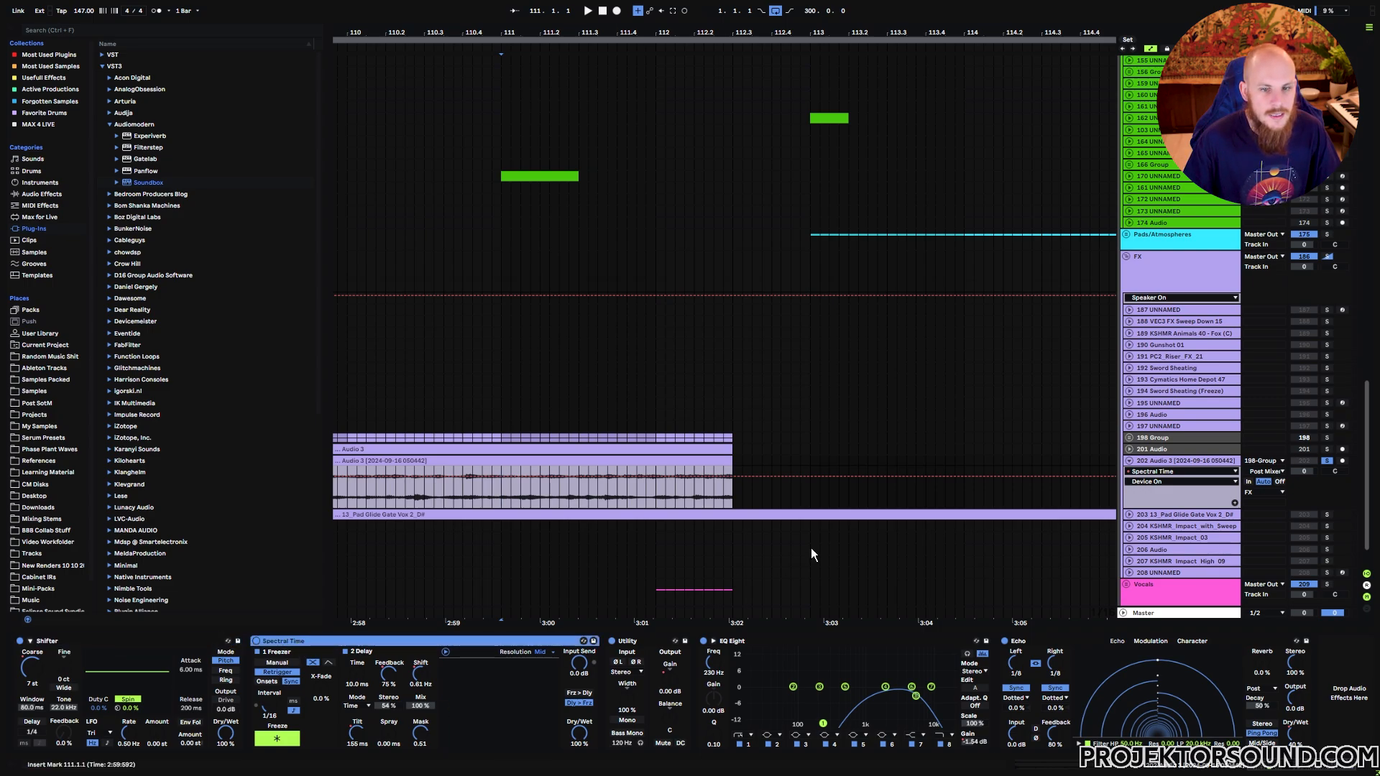
drag(734, 503, 808, 507)
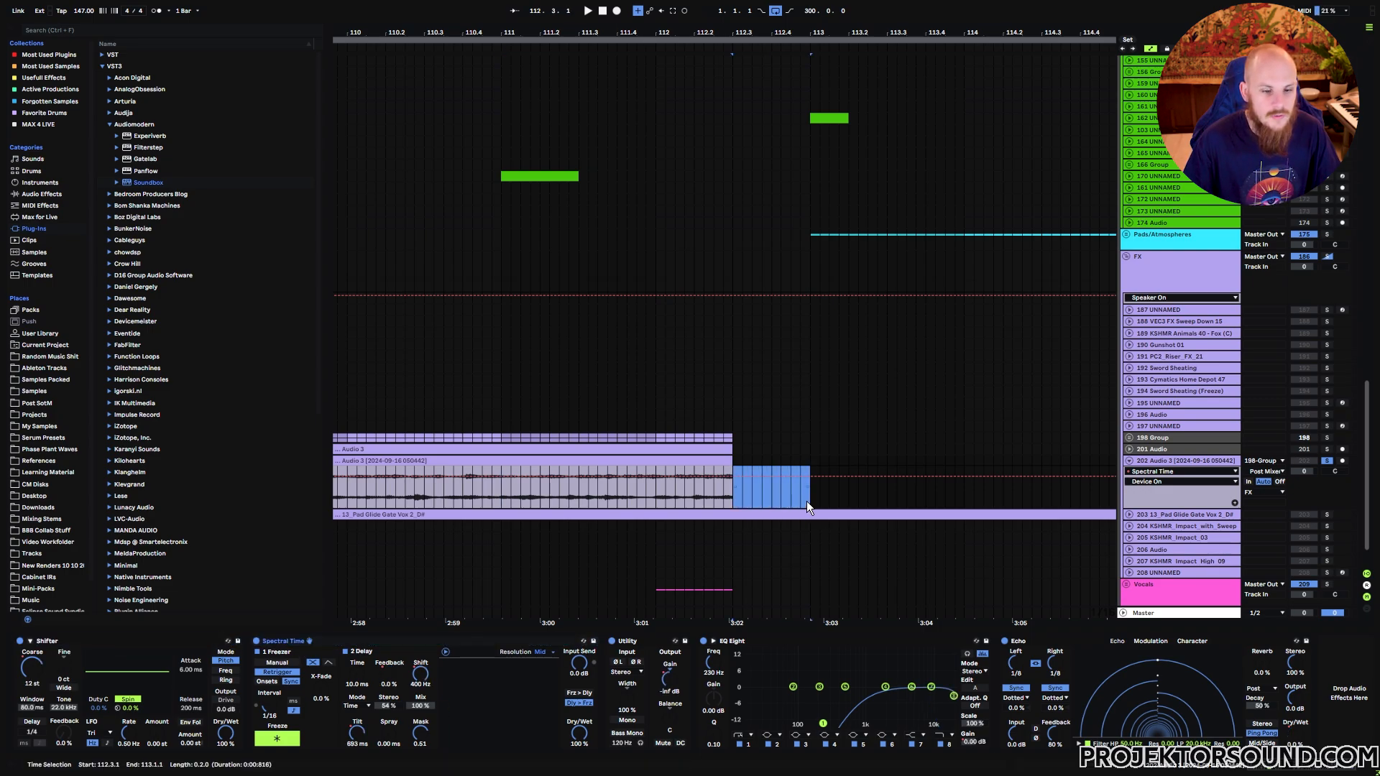
click(636, 647)
click(672, 687)
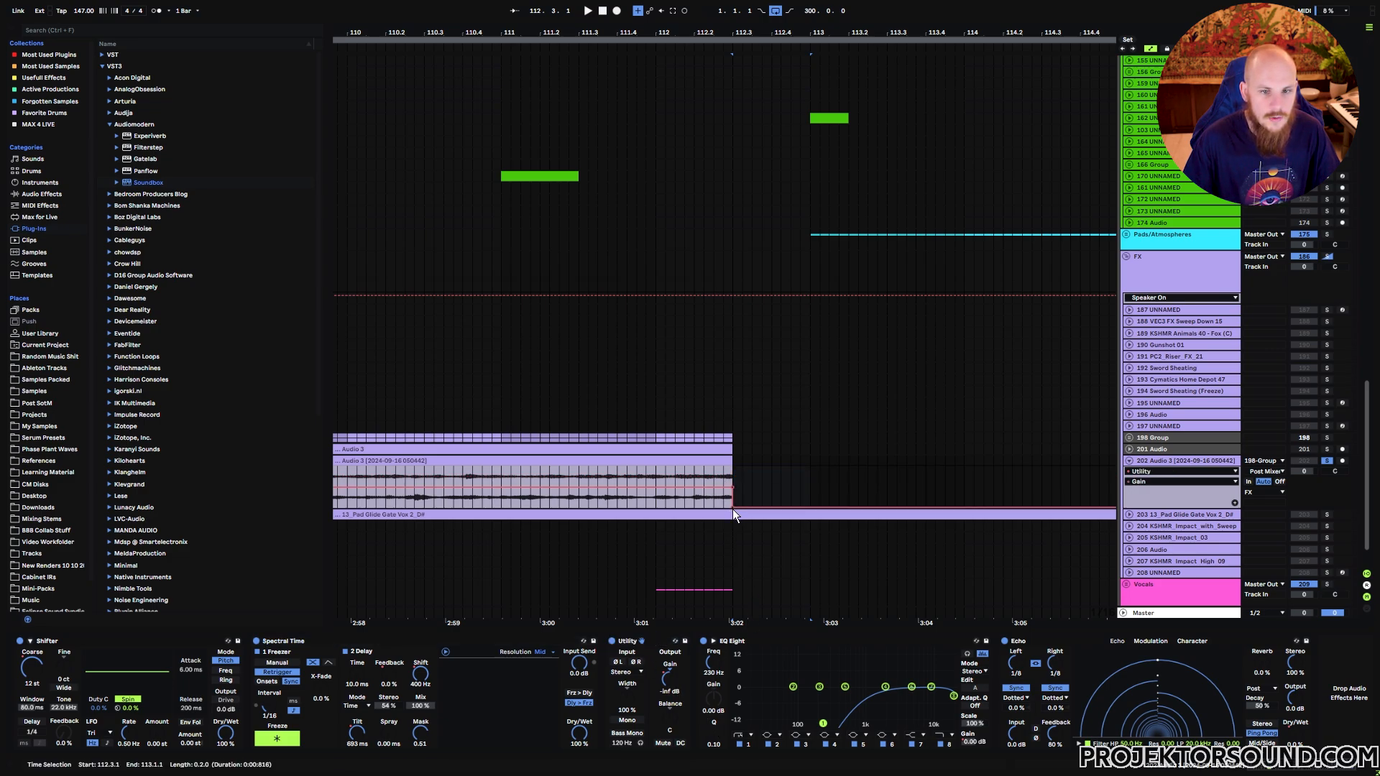
click(1291, 736)
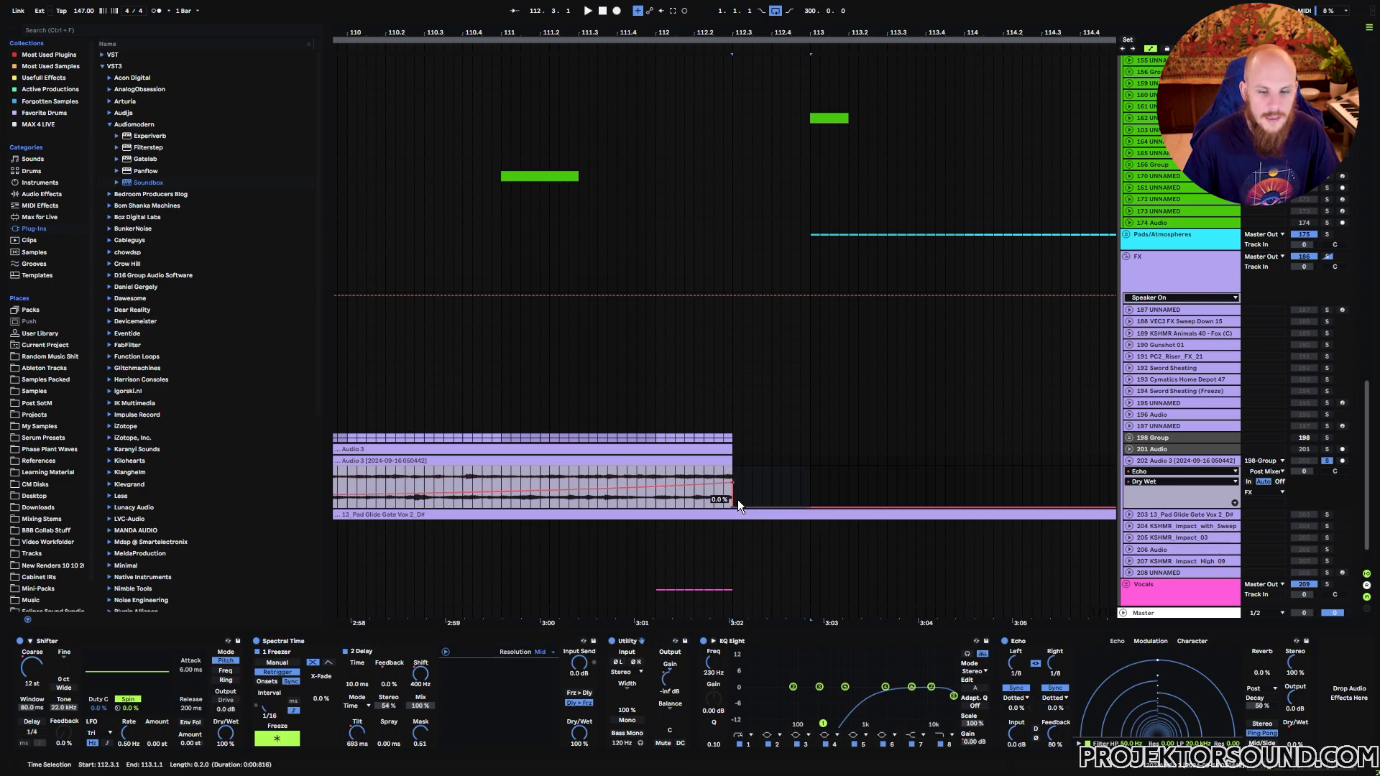
Step: Play the soloed Audio 3 track from bar 110 through the gap before bar 113
click(350, 480)
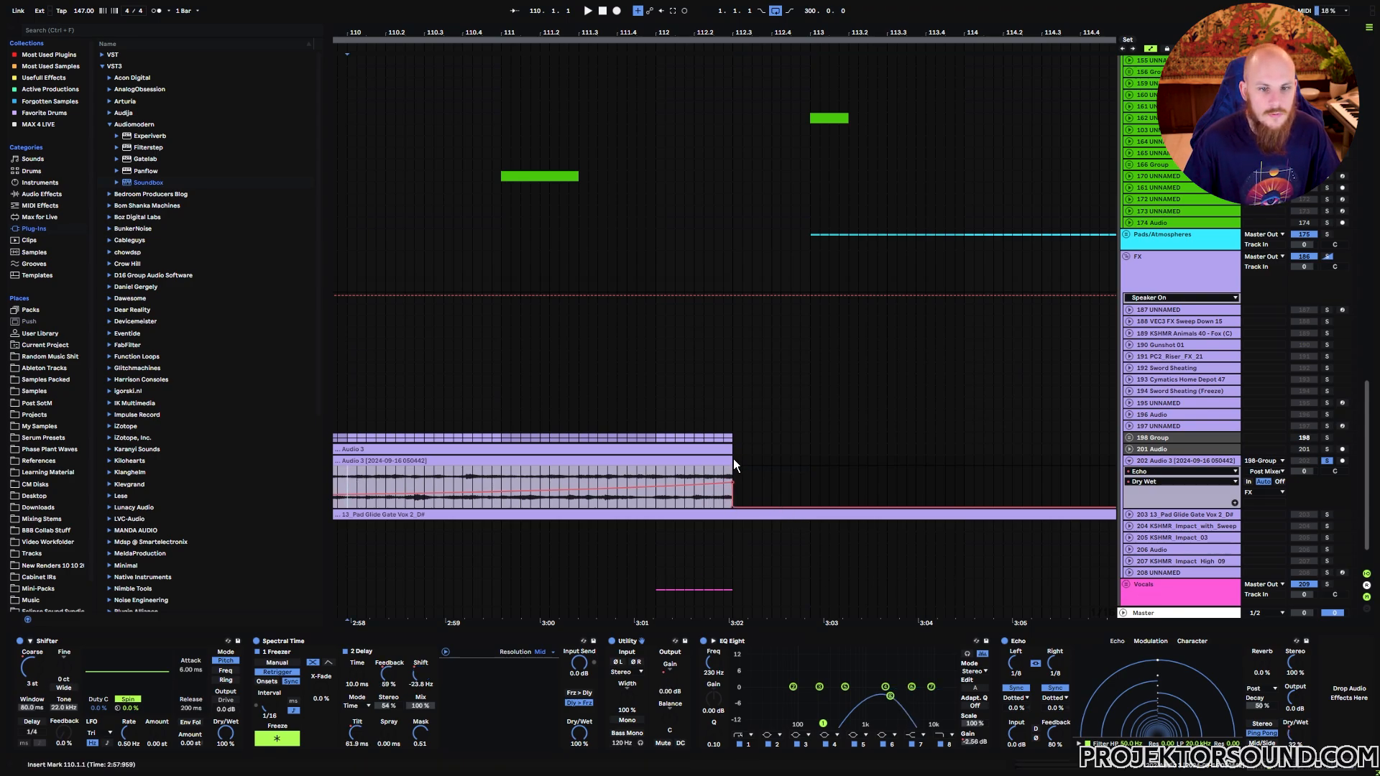
key(space)
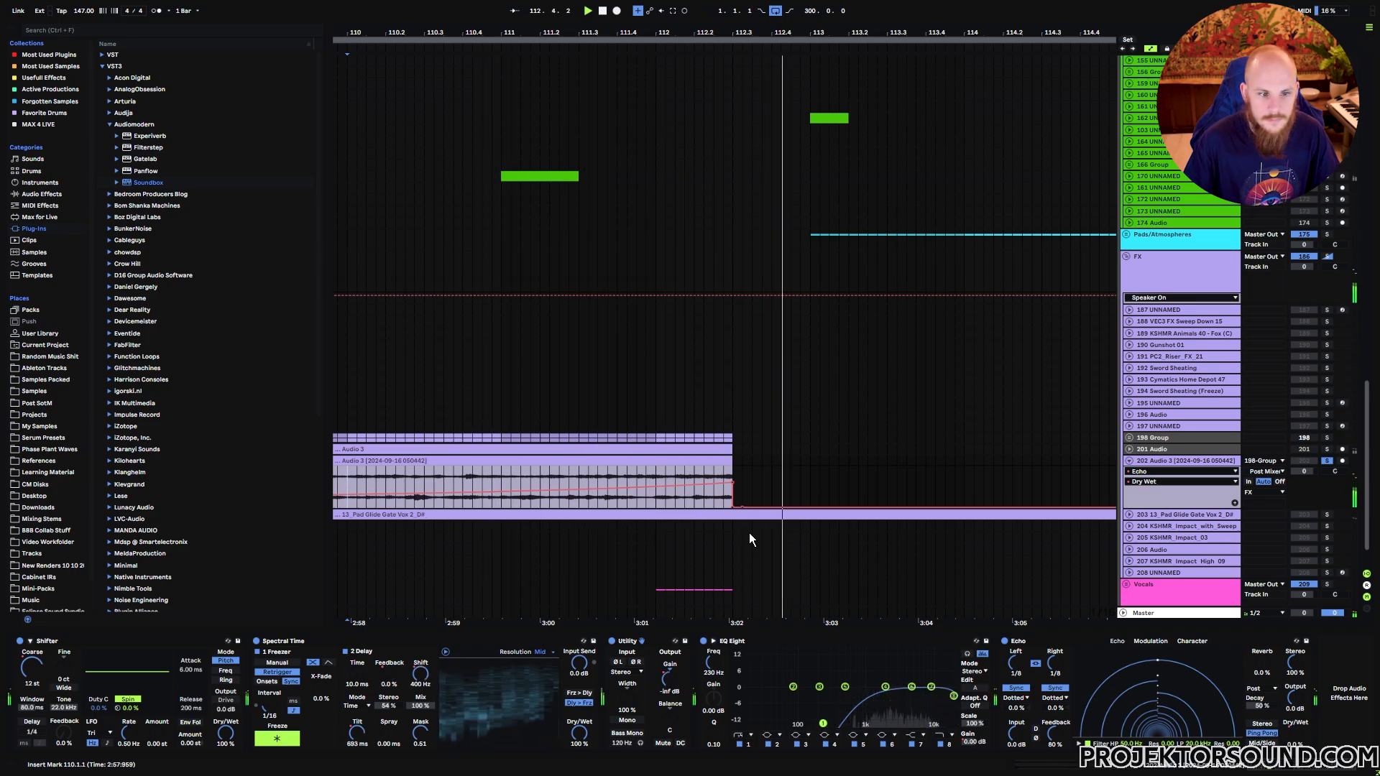
key(space)
Step: Move the Utility device to the end of the Audio 3 track's effect chain, after Echo
click(631, 644)
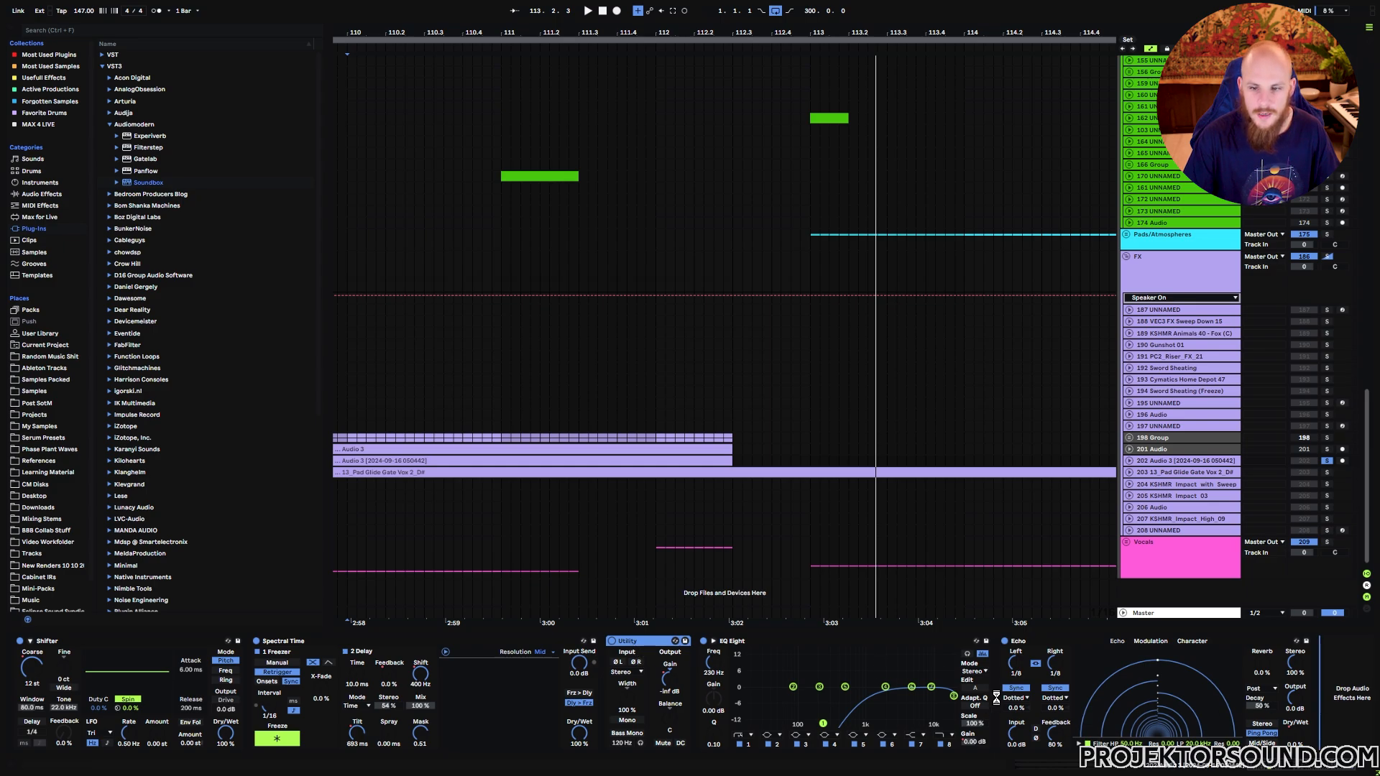
drag(1032, 655, 1172, 742)
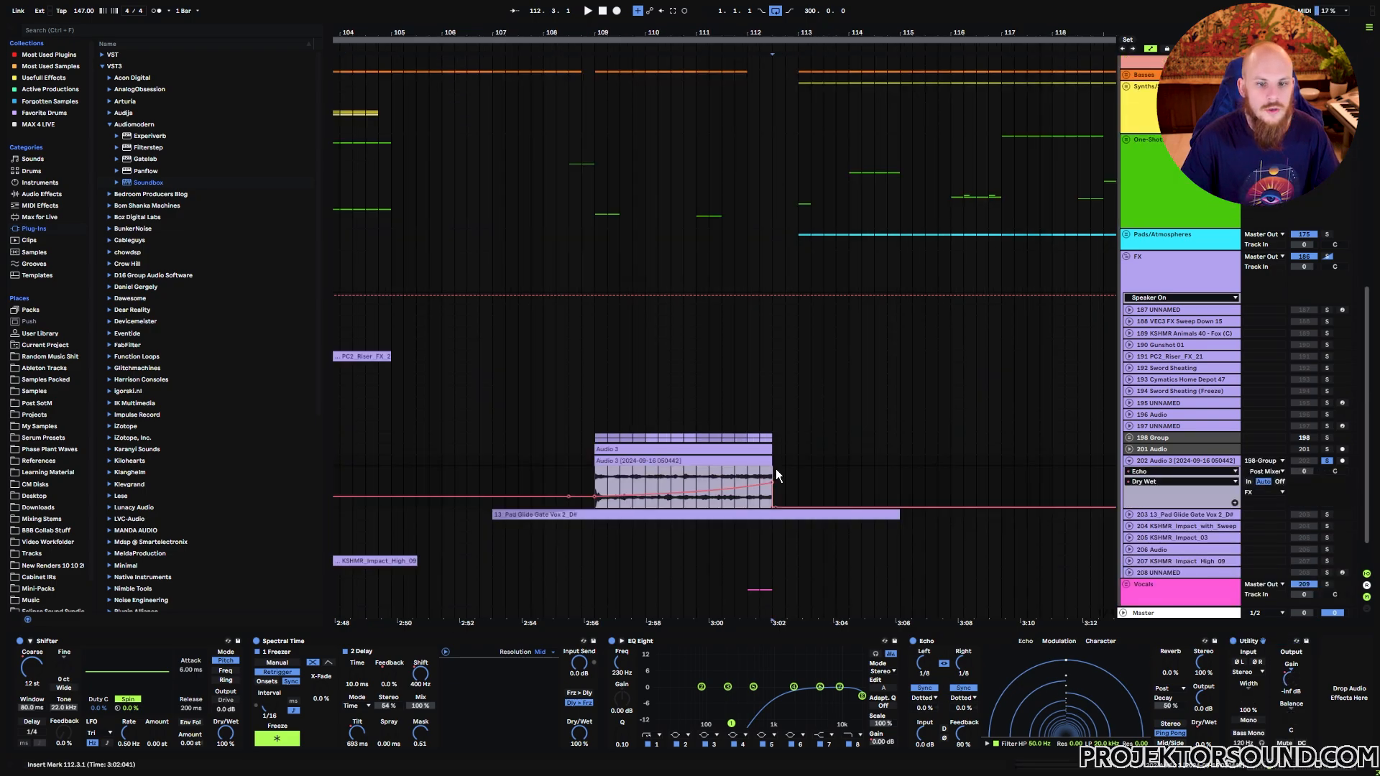
Step: Highlight the gap from 112.3.1 to 113.1.1 on the Audio 3 track, and fold that track and the FX group
drag(775, 468, 802, 473)
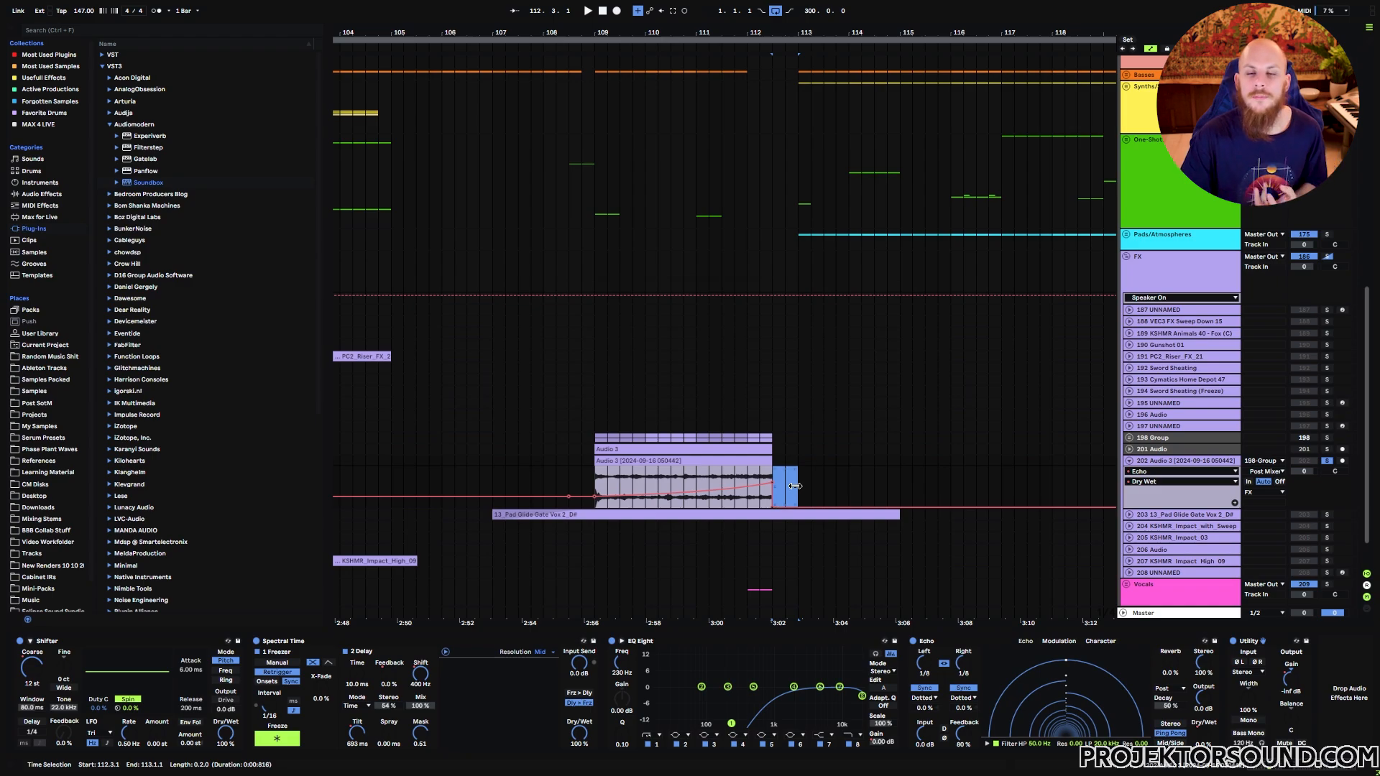
click(1129, 461)
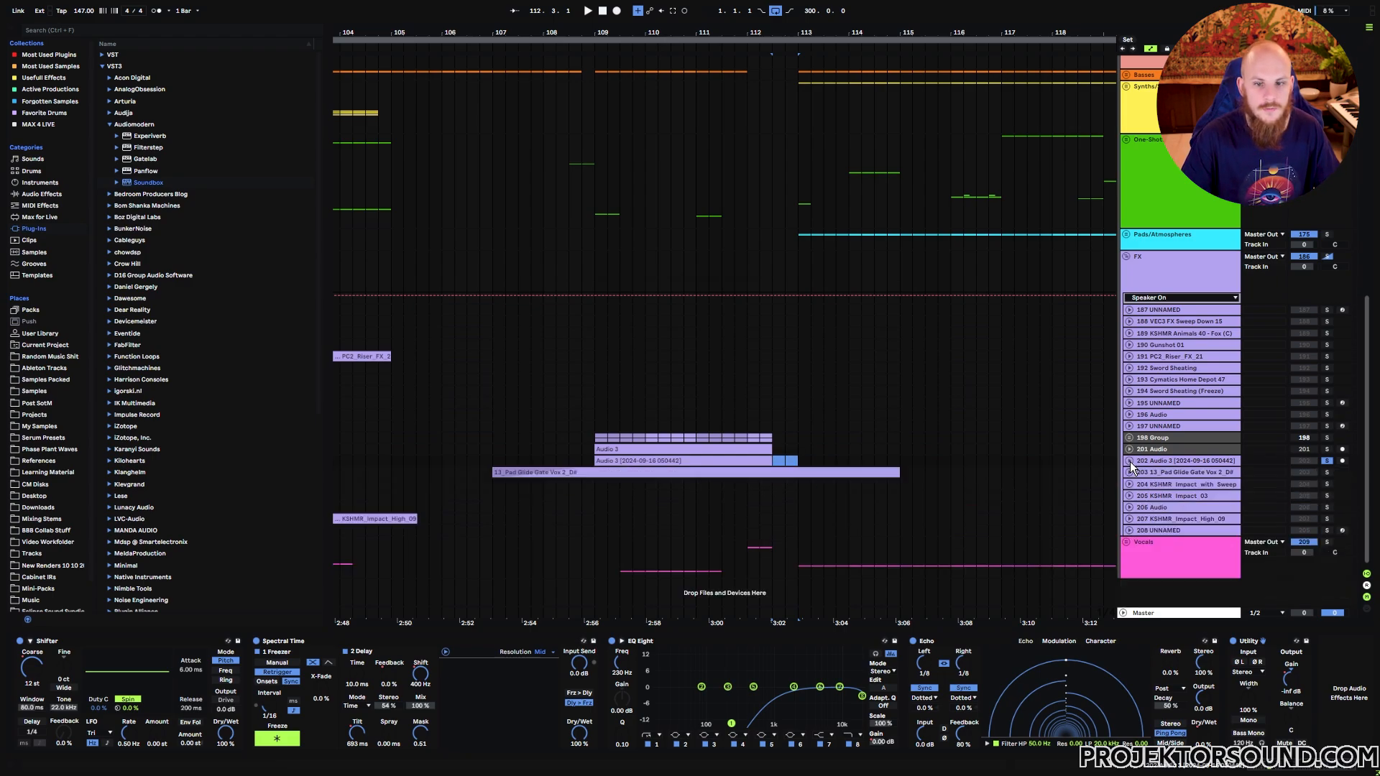
click(1126, 258)
drag(699, 33, 956, 9)
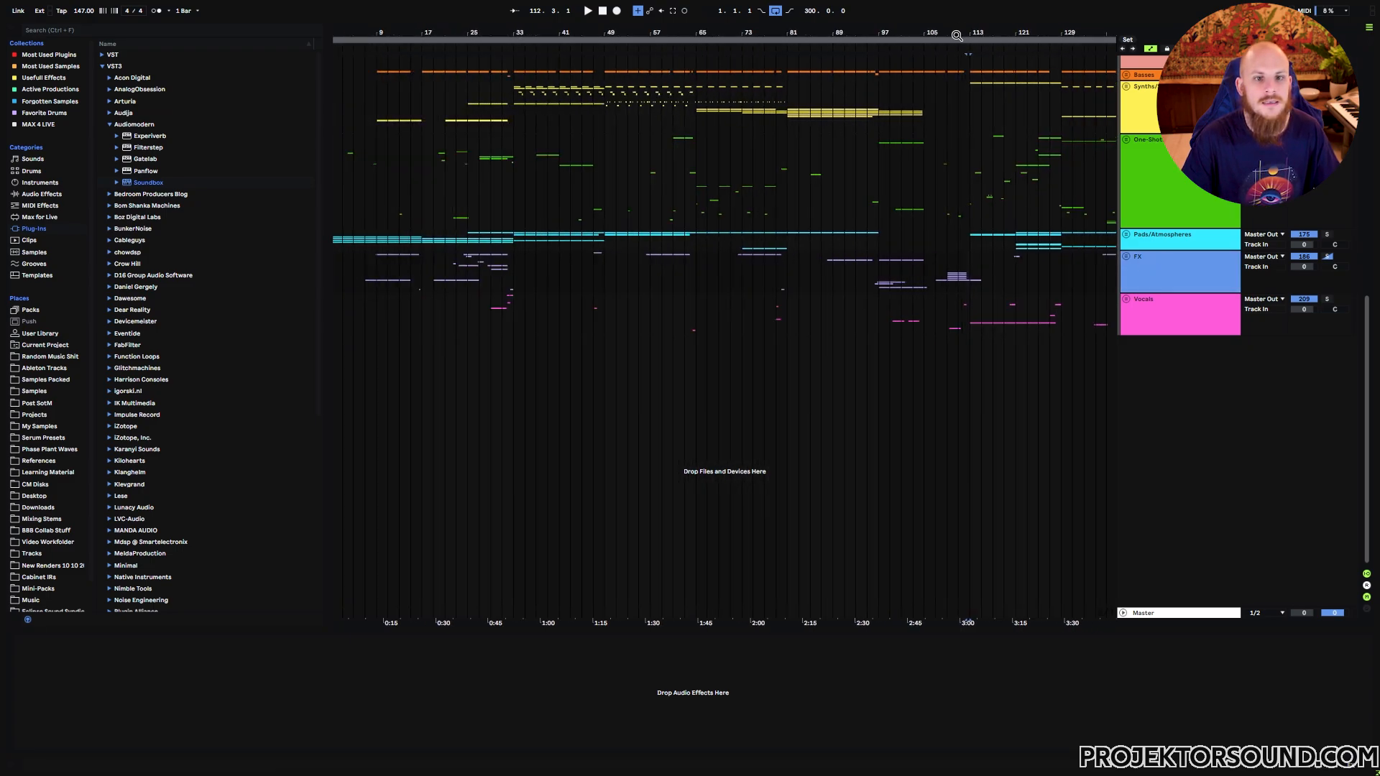
scroll(689, 388, up, 3)
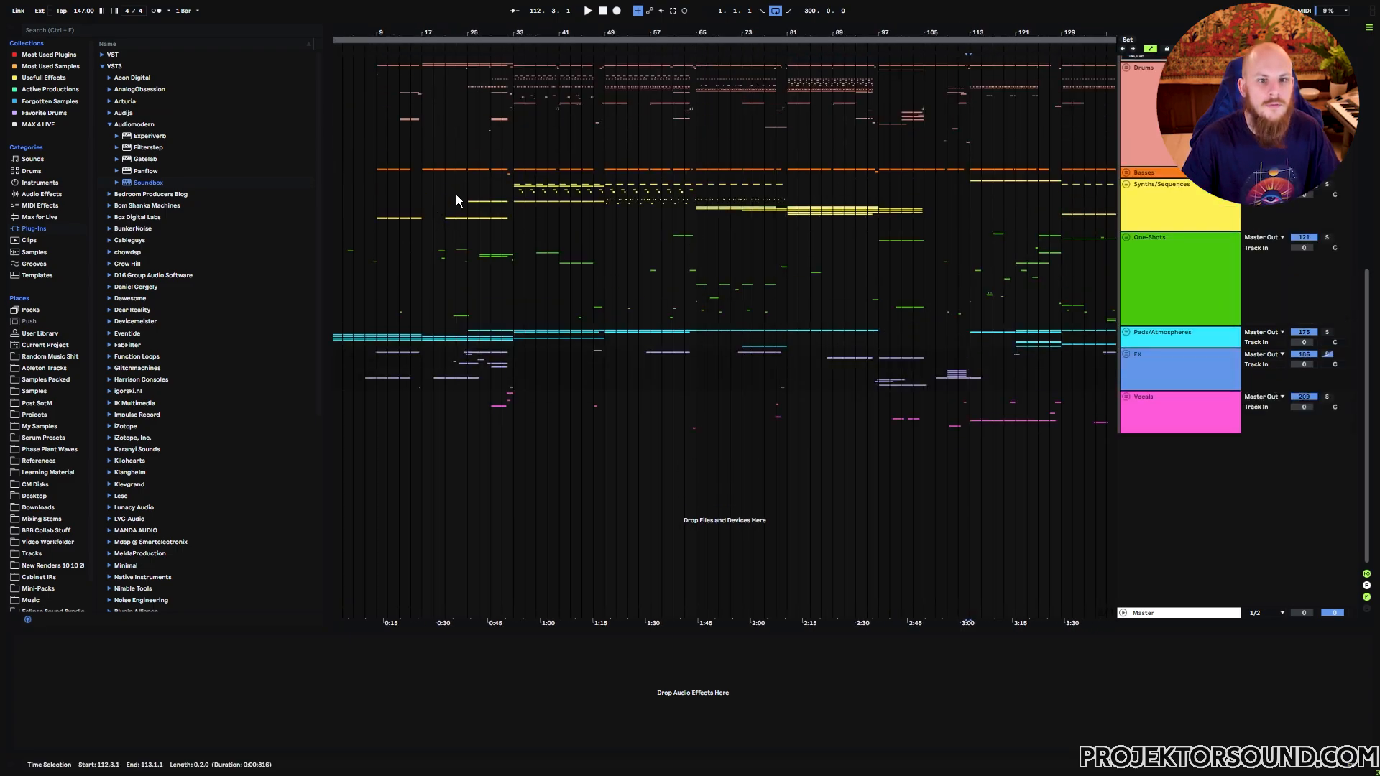
scroll(674, 350, up, 3)
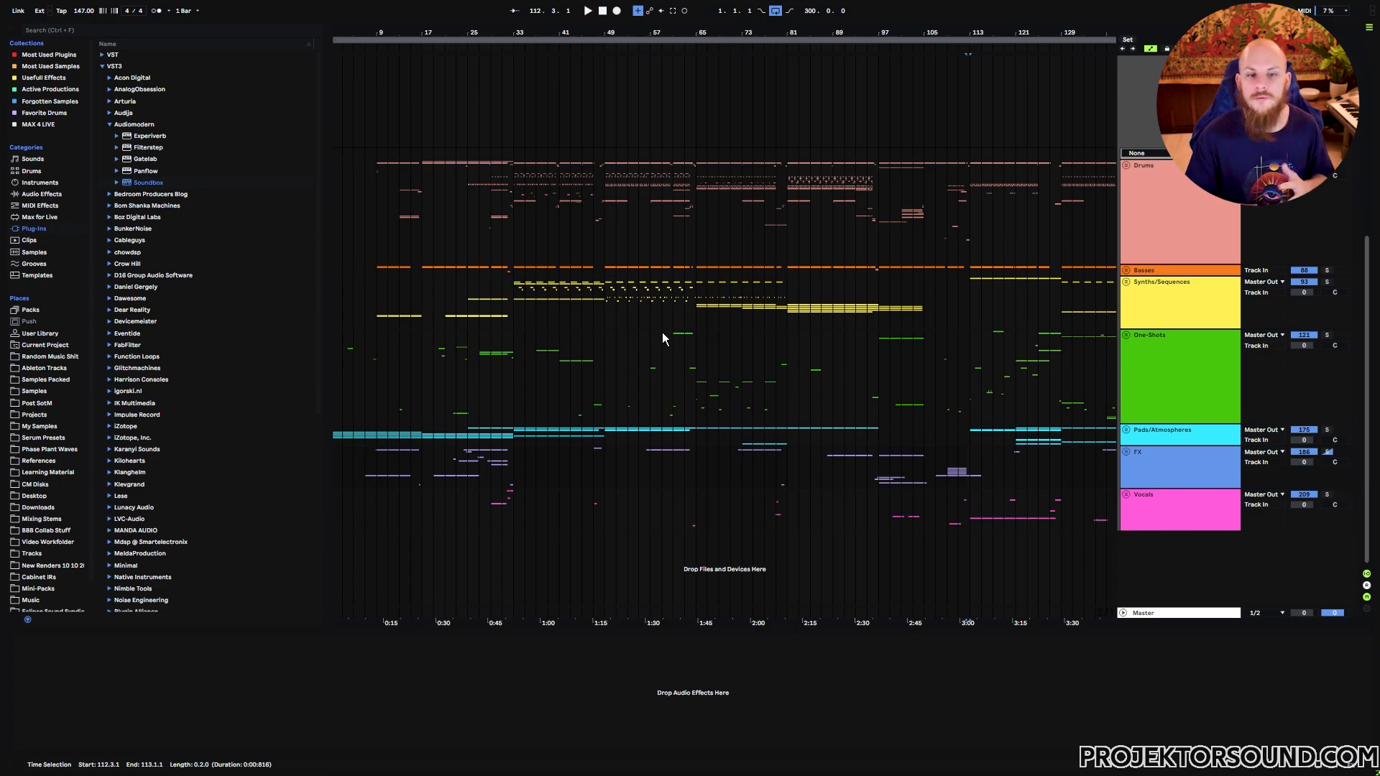
Step: Solo the Synths/Sequences group and play it from bar 47 into the next section
click(613, 311)
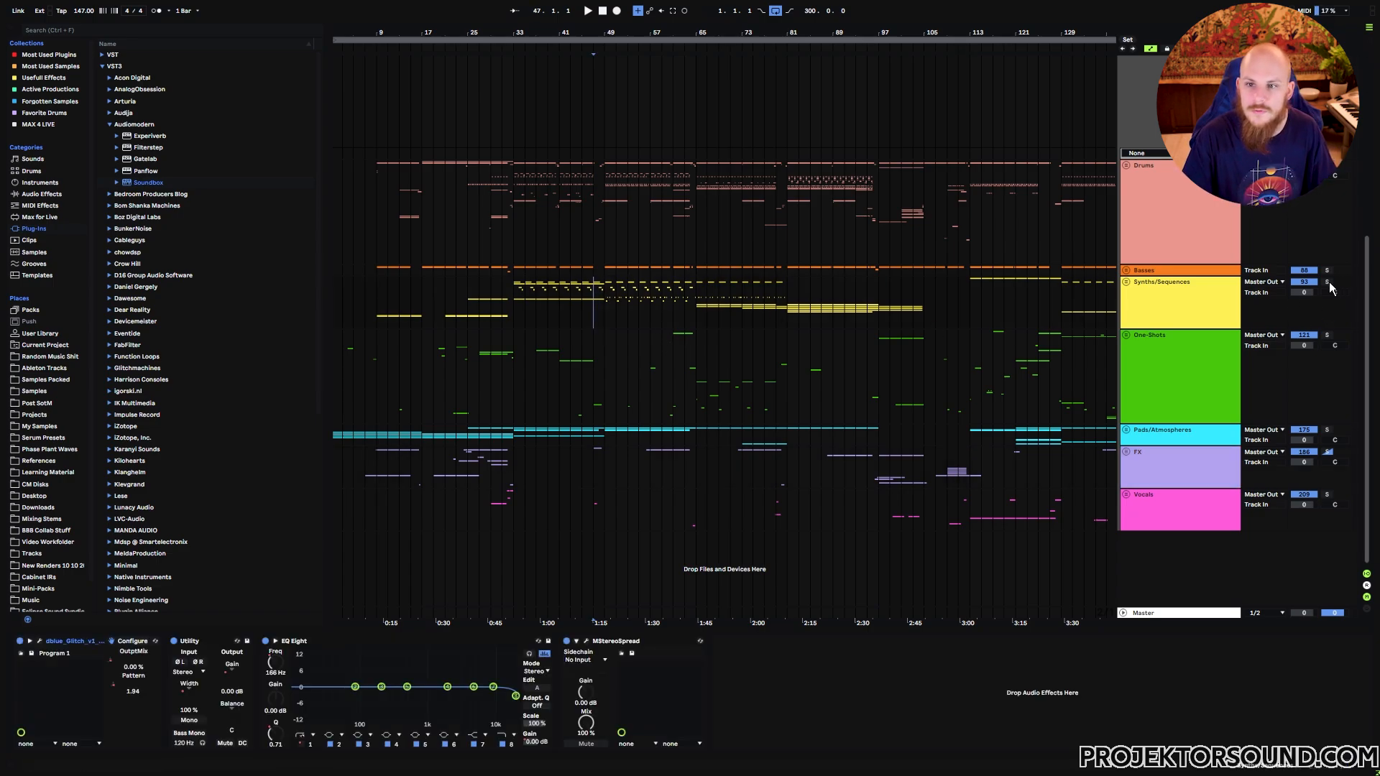
key(space)
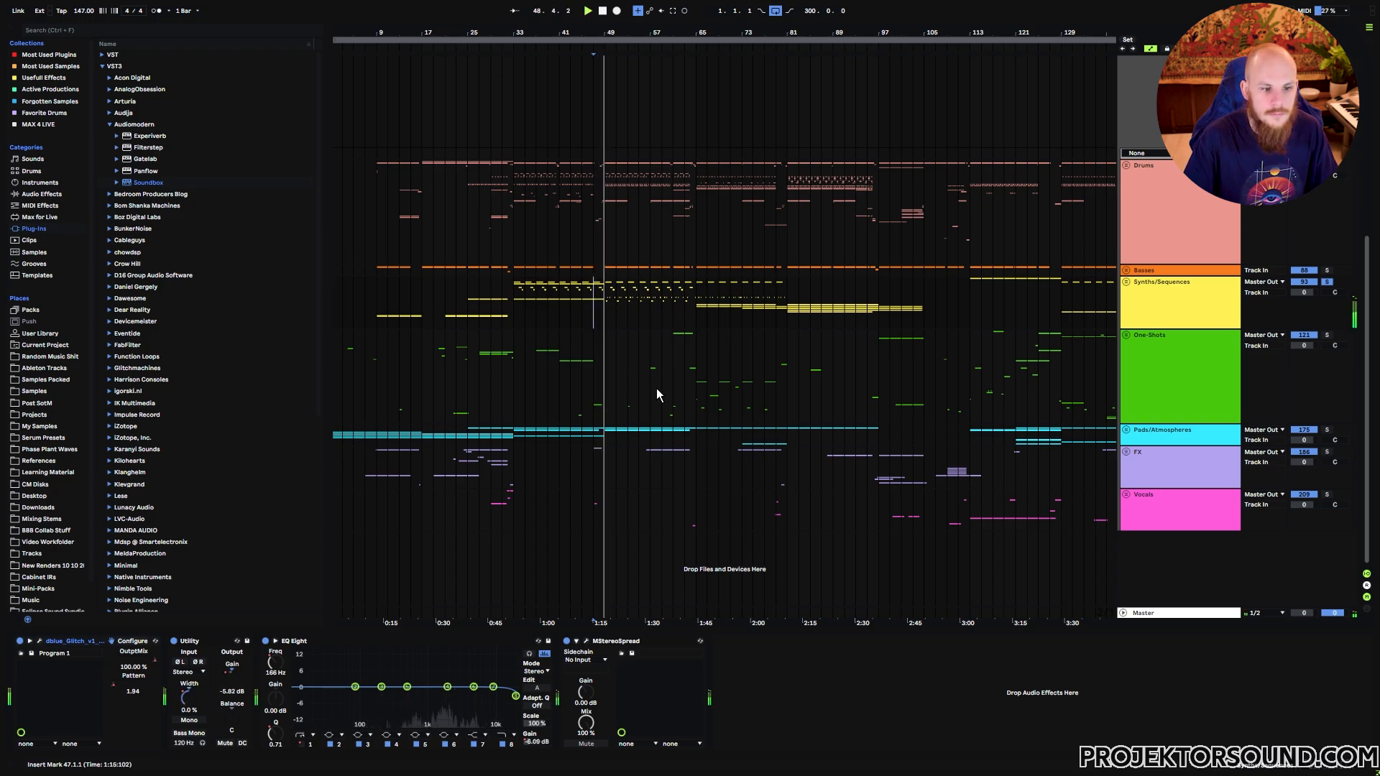
key(space)
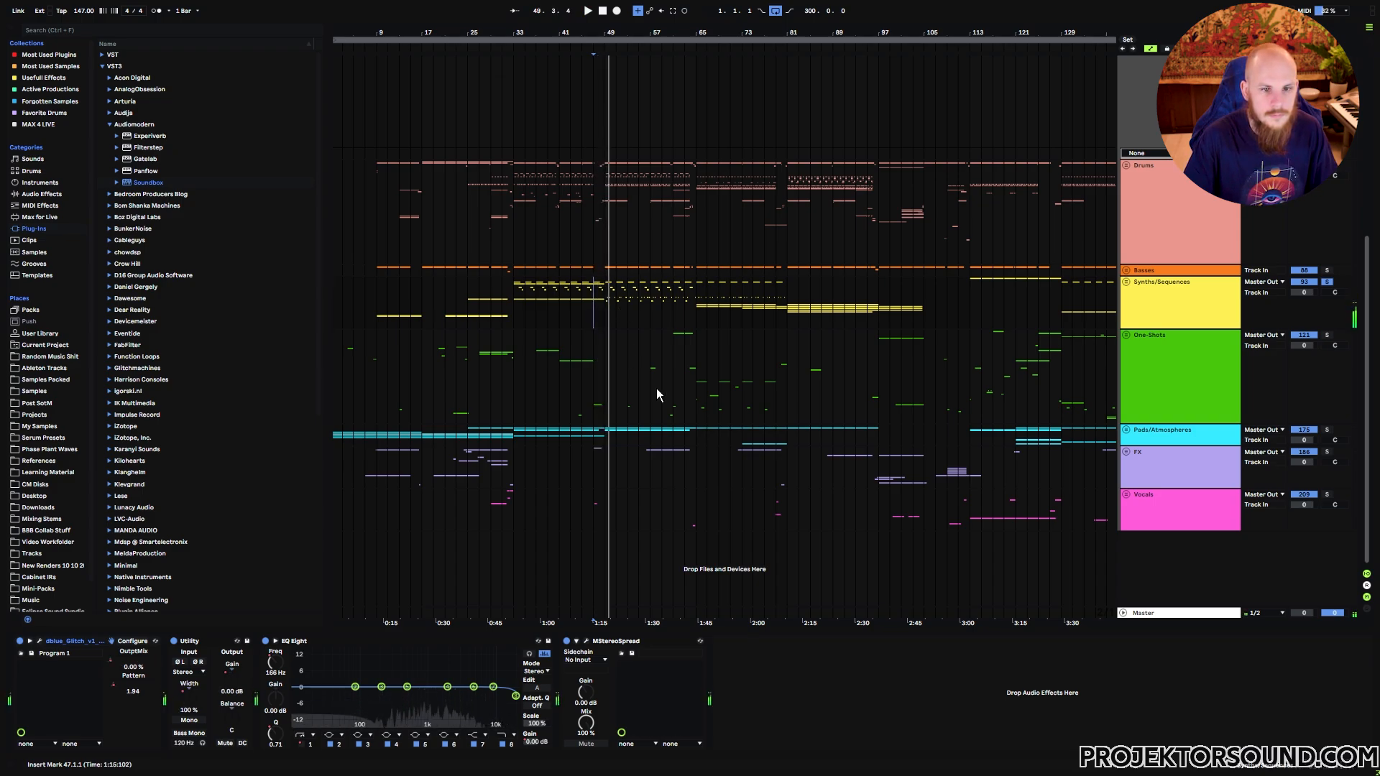
Step: Unfold the Synths/Sequences group and highlight its Utility Gain automation from 47.1.1 to 49.1.1 and EQ Eight Output Gain automation from 48.3.1 to 49.1.1
click(1168, 301)
drag(494, 429, 725, 444)
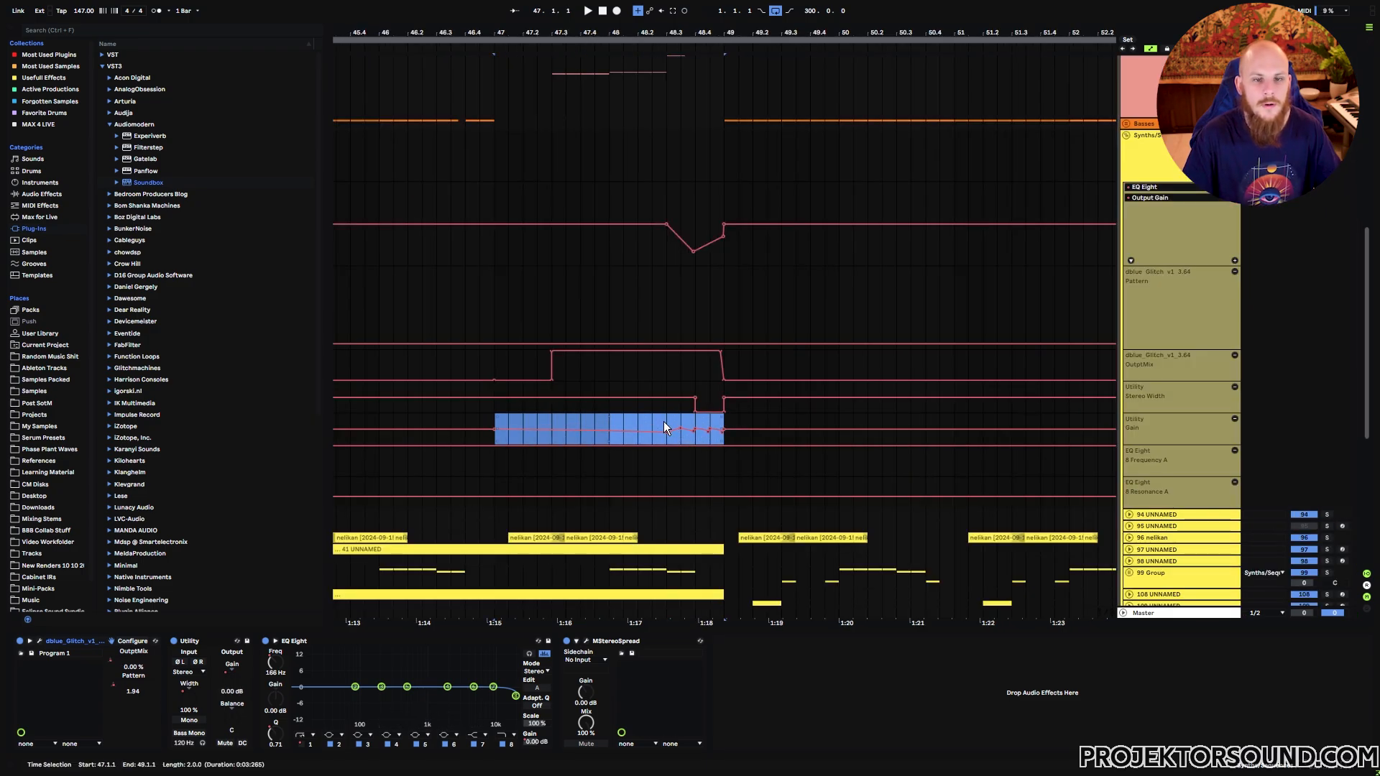
drag(669, 206, 722, 207)
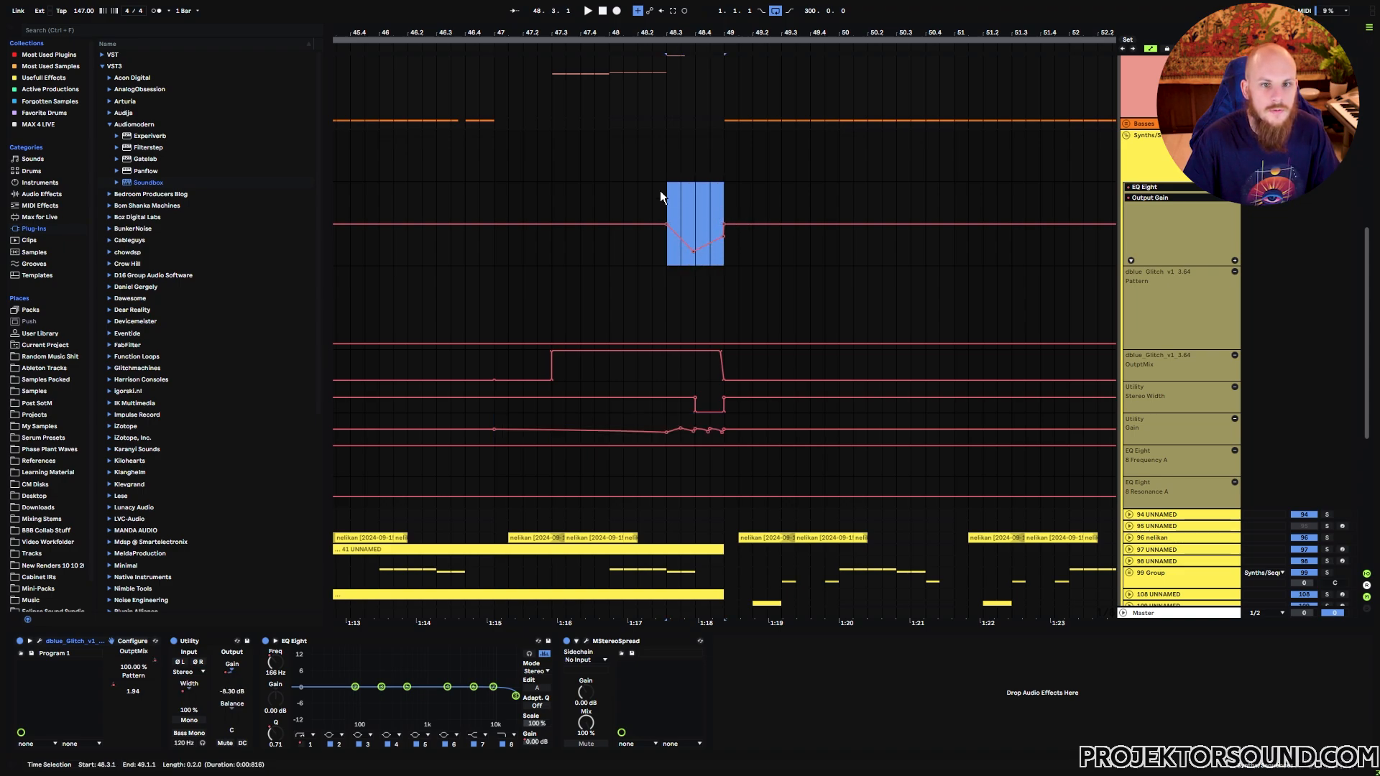
Step: Highlight the Synths/Sequences group's dblue_Glitch OutptMix automation from 41.1.1 to about bar 197, and clear the selection
click(667, 216)
click(1145, 164)
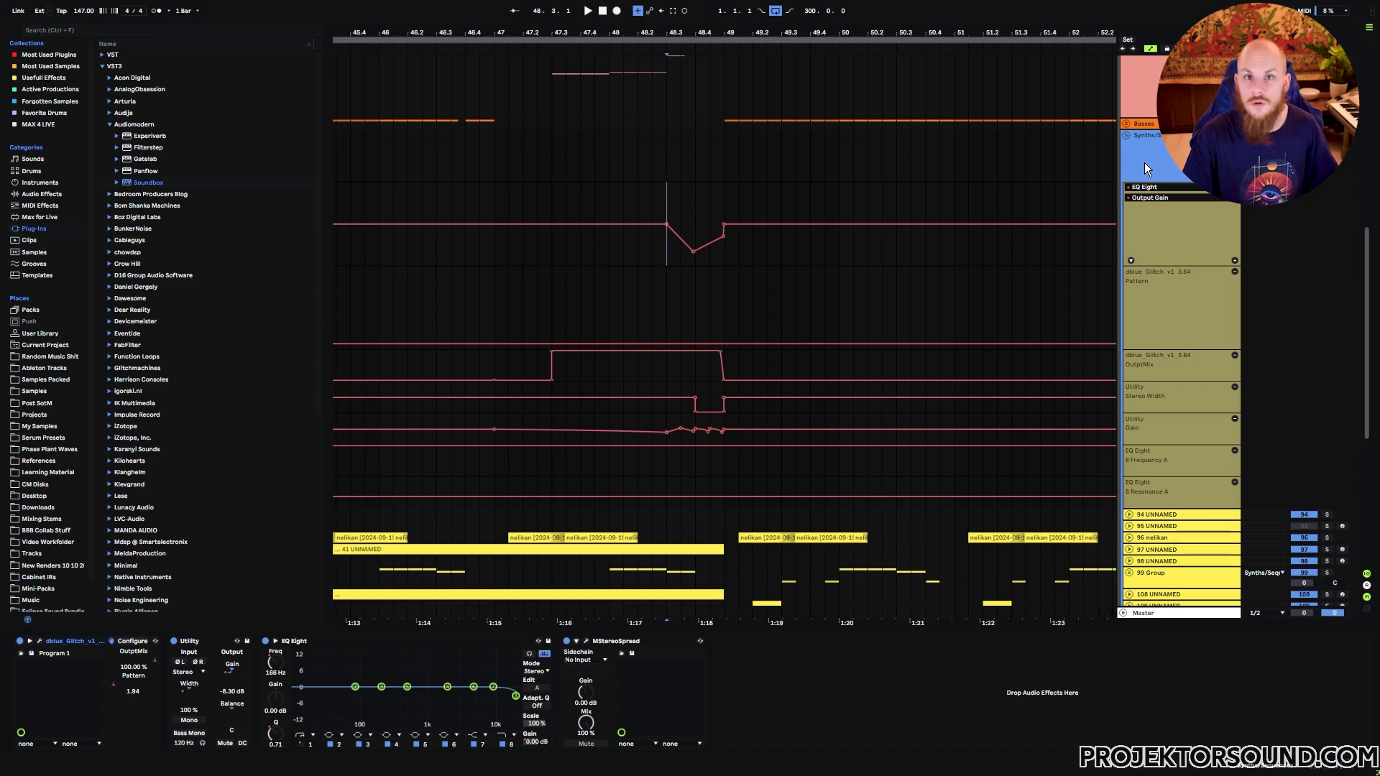
scroll(641, 519, down, 1)
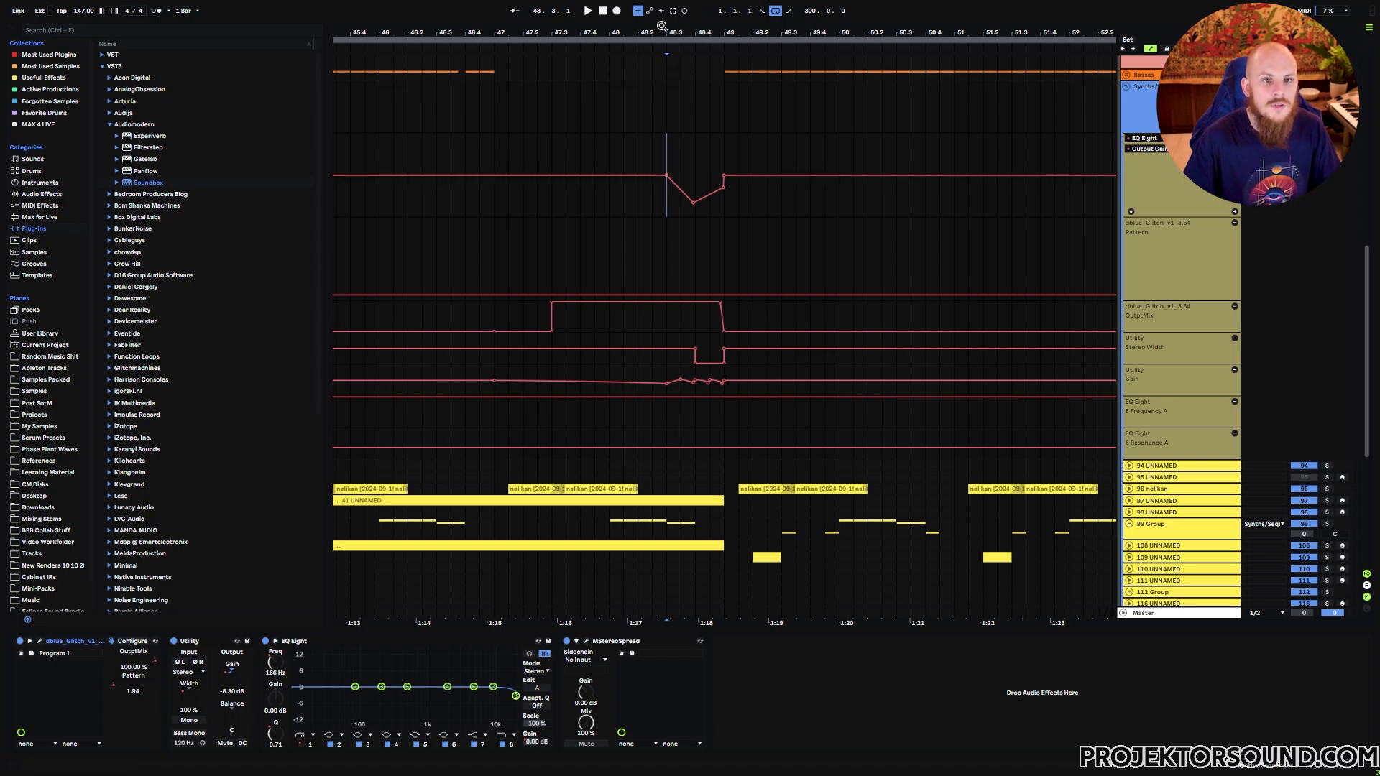
drag(662, 27, 450, 25)
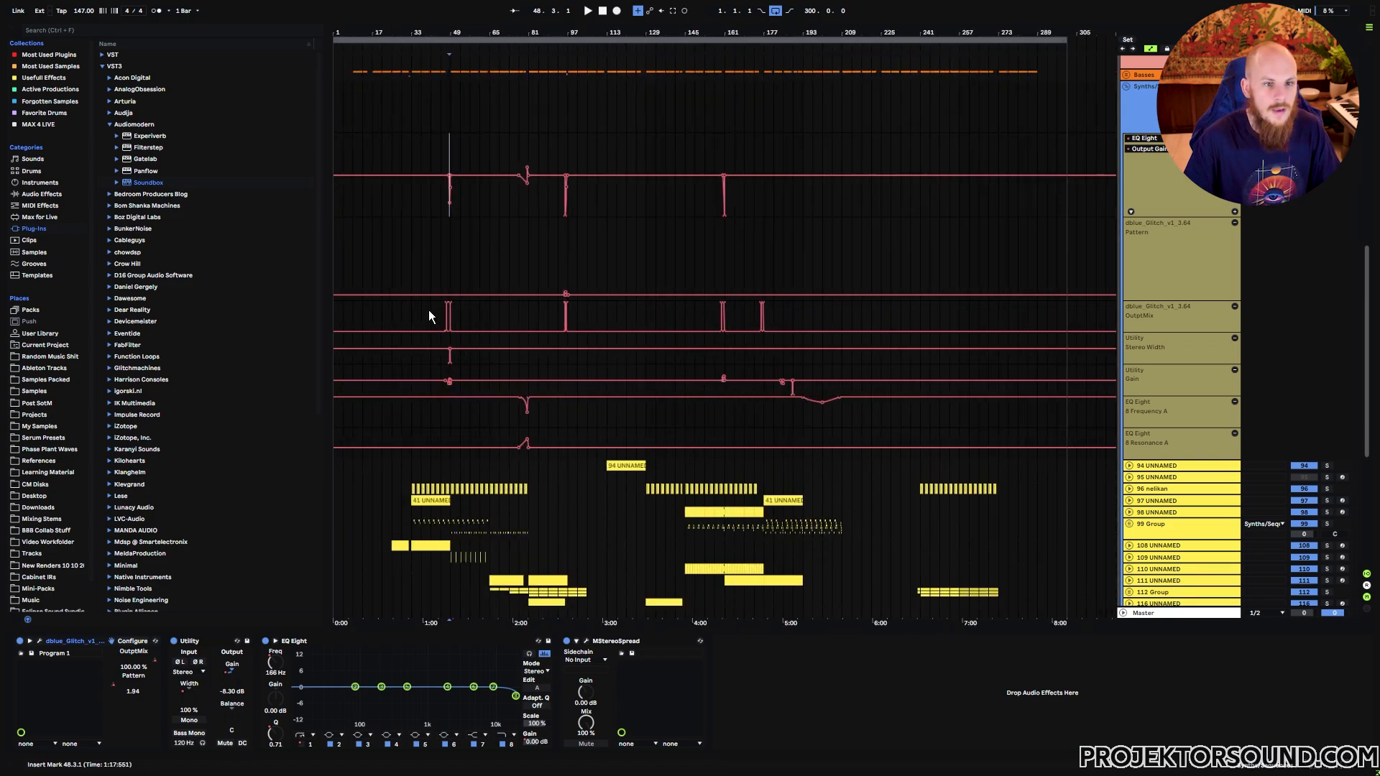
drag(429, 309, 812, 315)
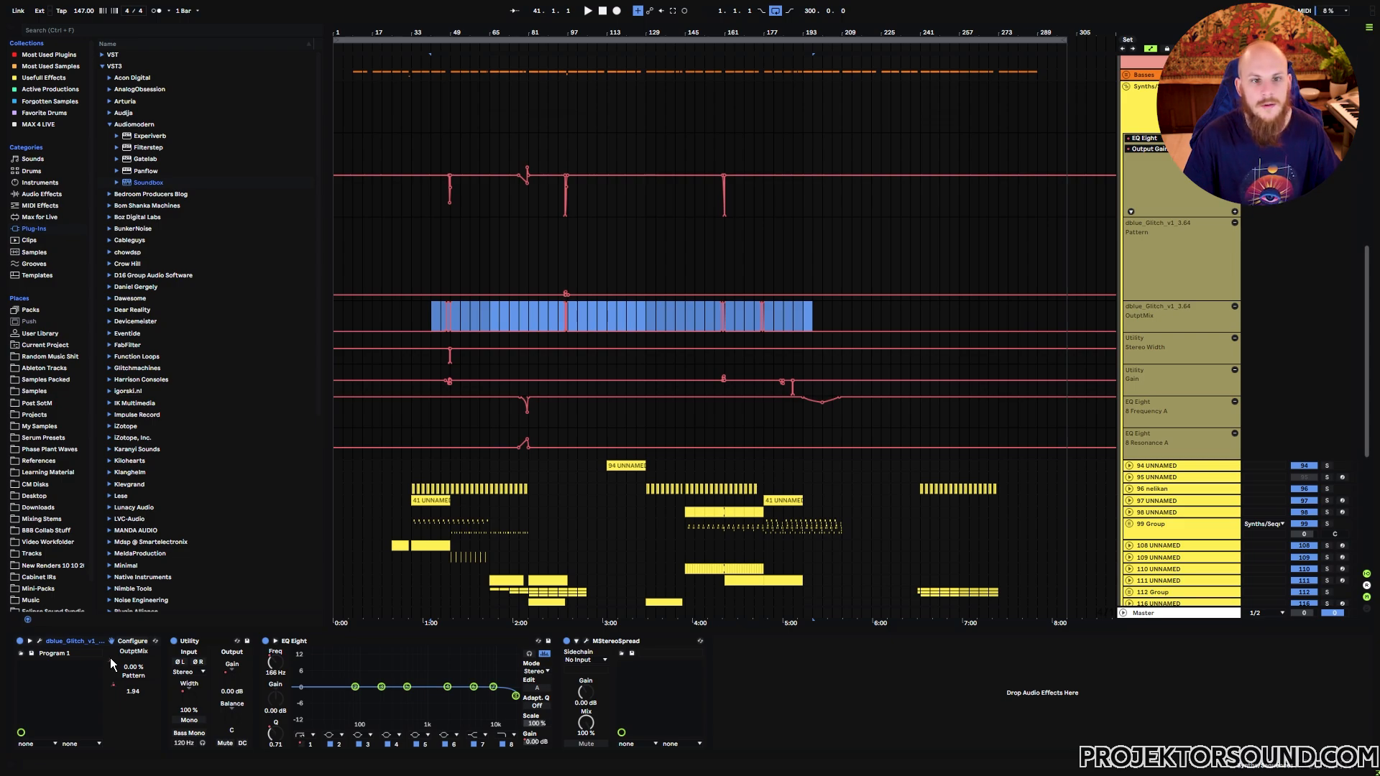
key(Escape)
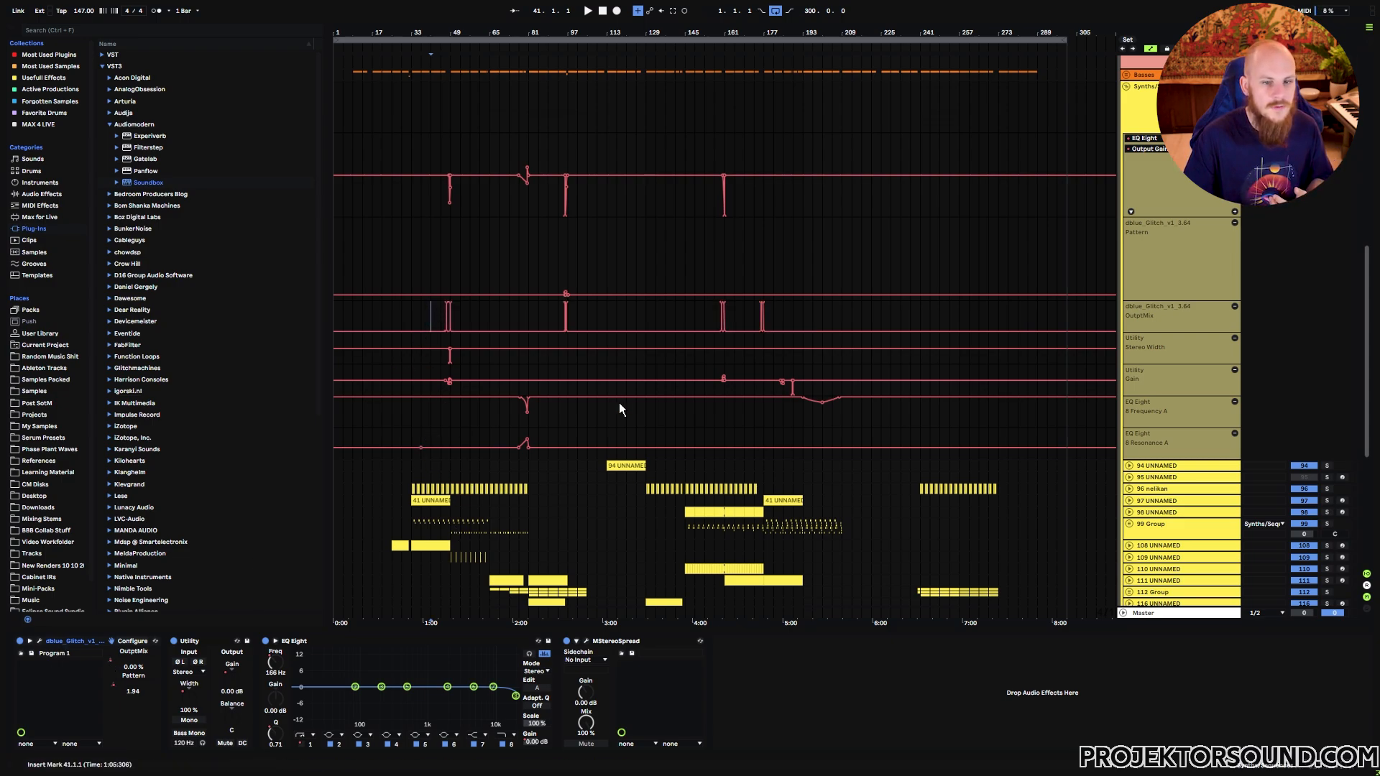
Step: Unfold the 112 Group, show its automation in separate lanes, and examine the Echo, Utility and other device curves around bar 80
scroll(591, 476, down, 3)
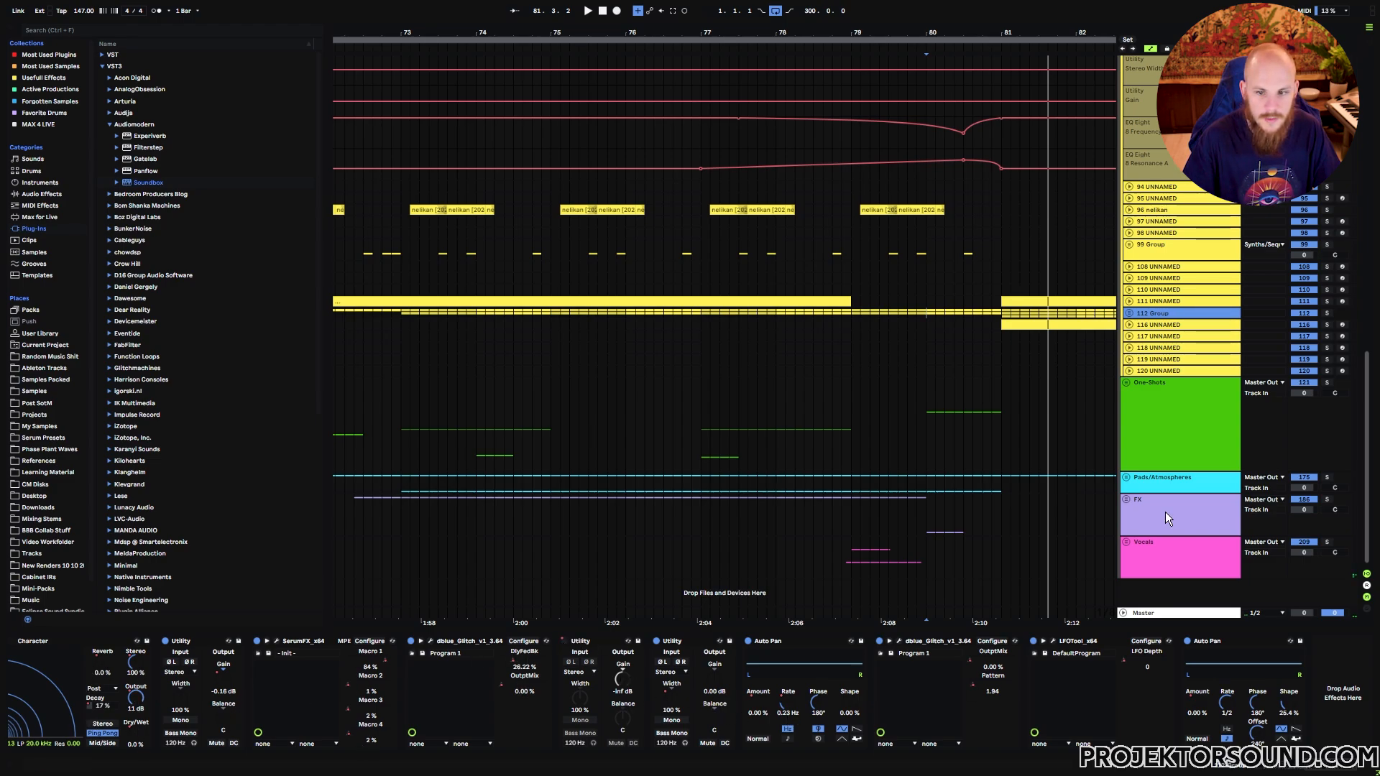
click(1132, 315)
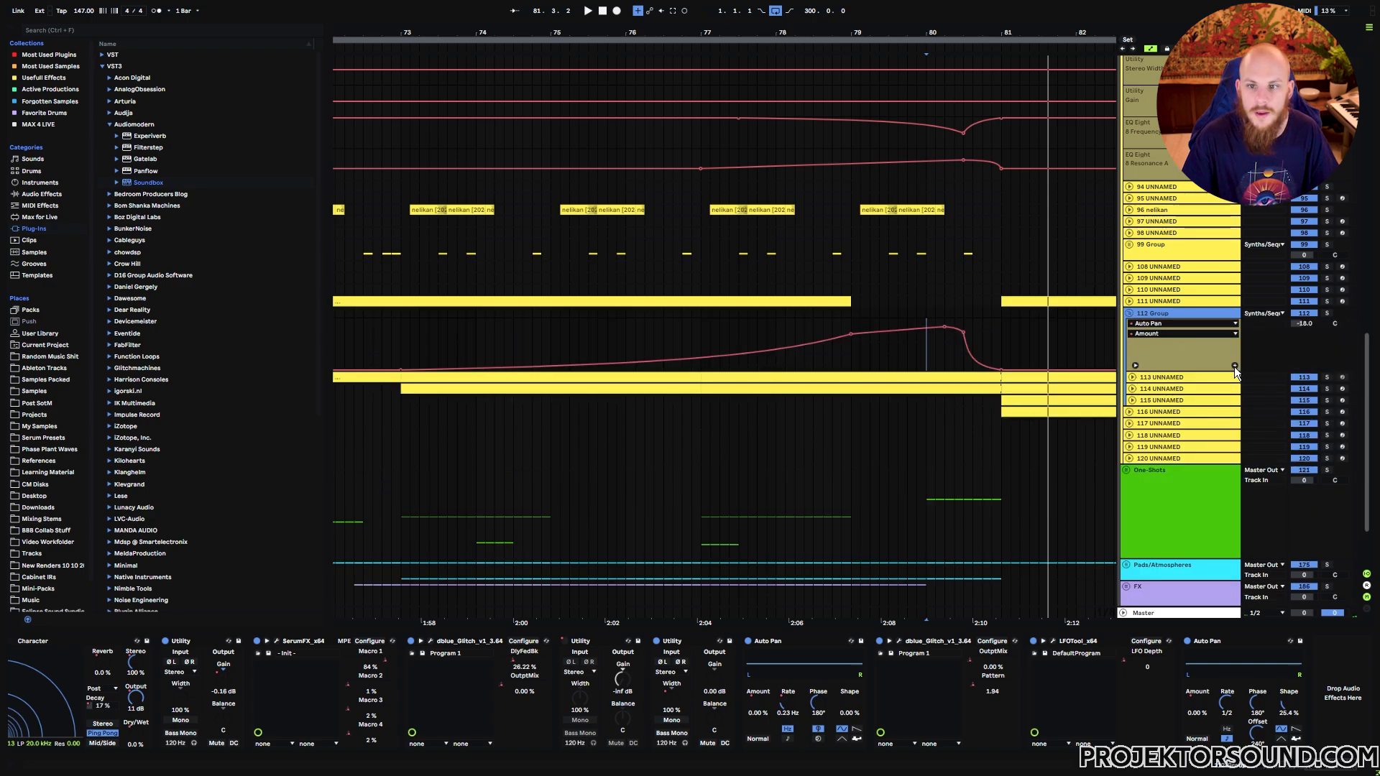
click(1236, 365)
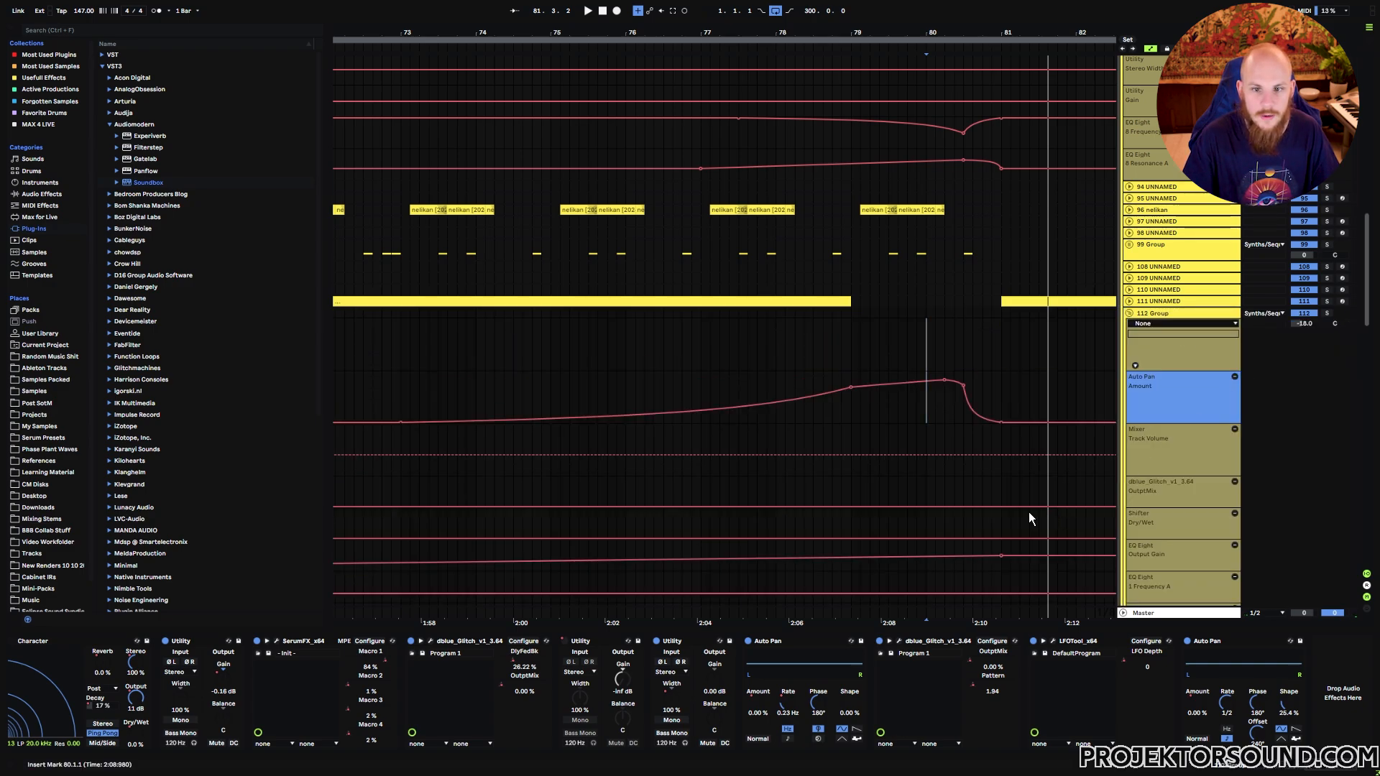
scroll(1026, 510, down, 5)
scroll(1024, 508, down, 15)
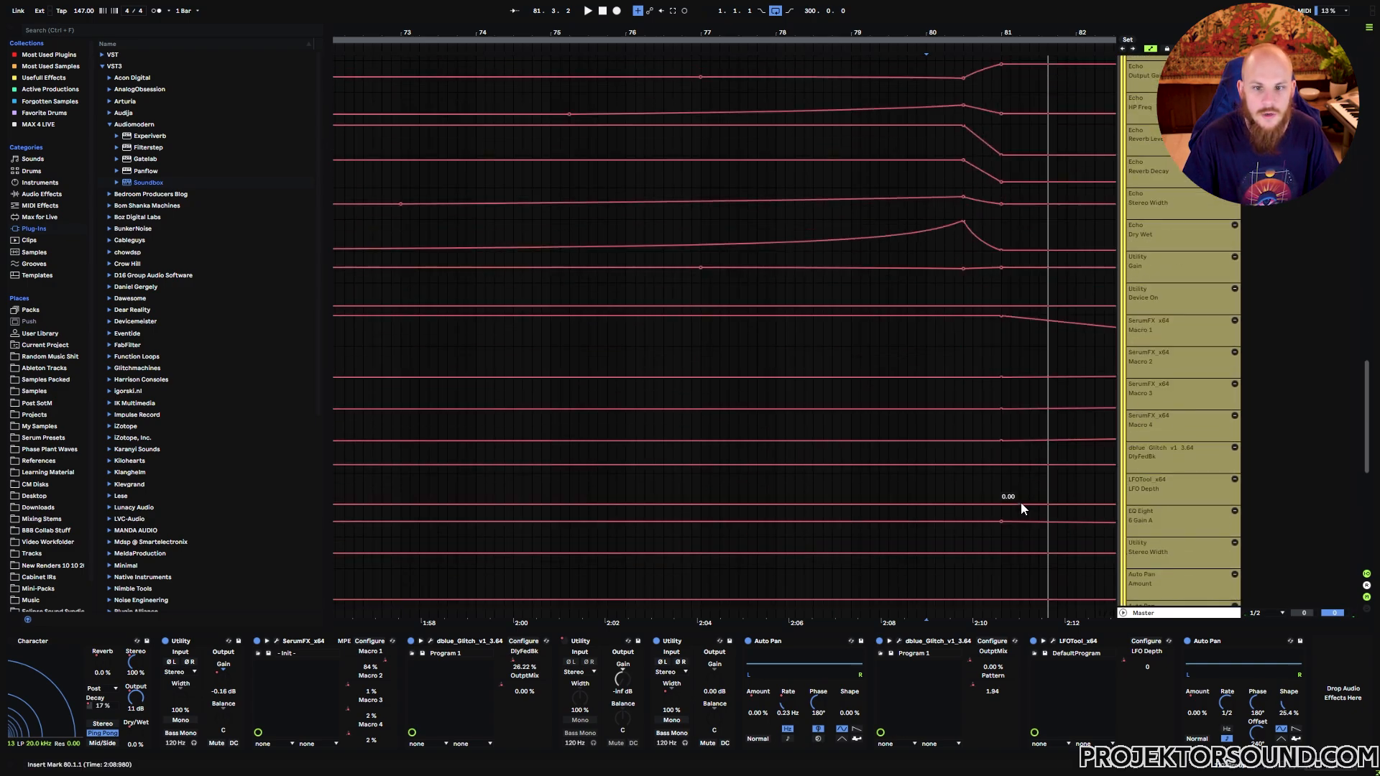
scroll(1019, 504, down, 2)
scroll(1019, 502, up, 12)
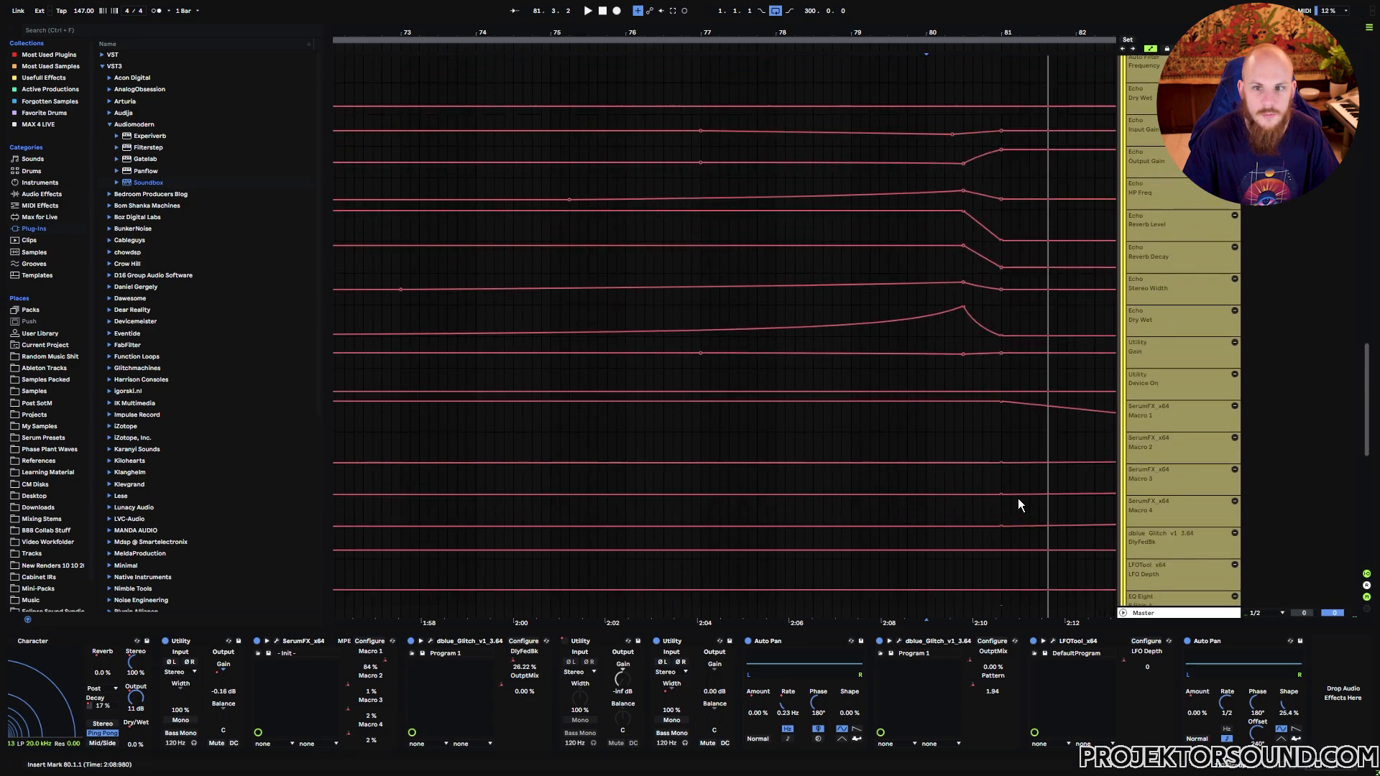
scroll(1017, 496, down, 10)
scroll(1017, 496, right, 3)
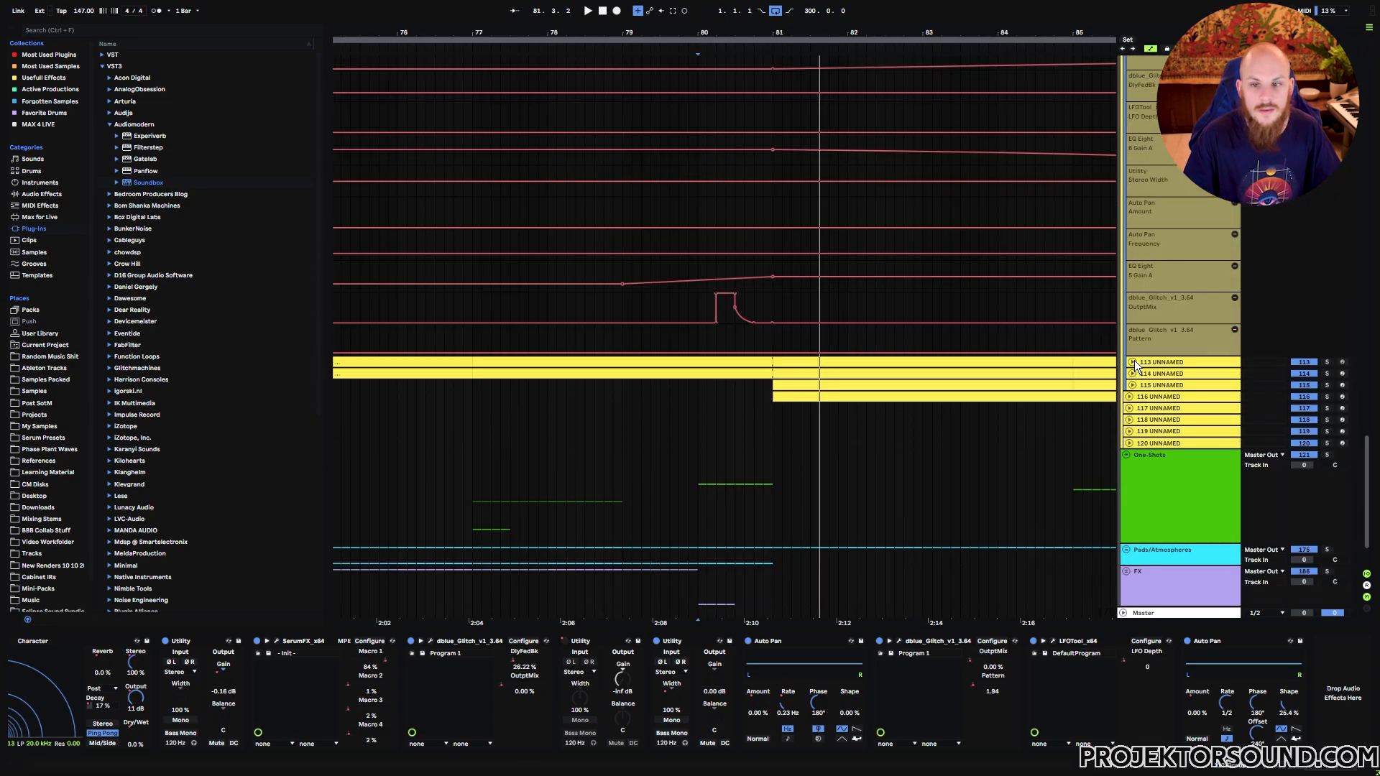
click(1133, 362)
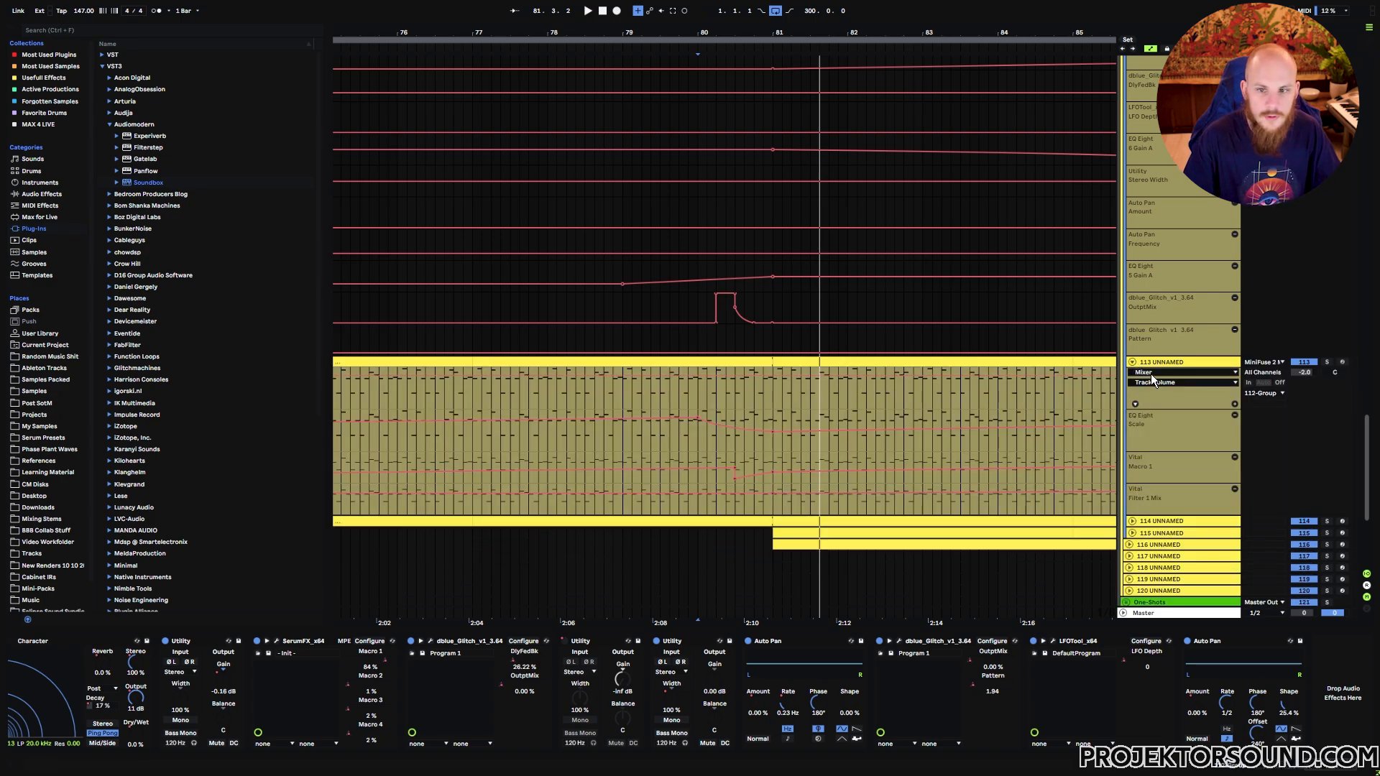
scroll(709, 252, up, 10)
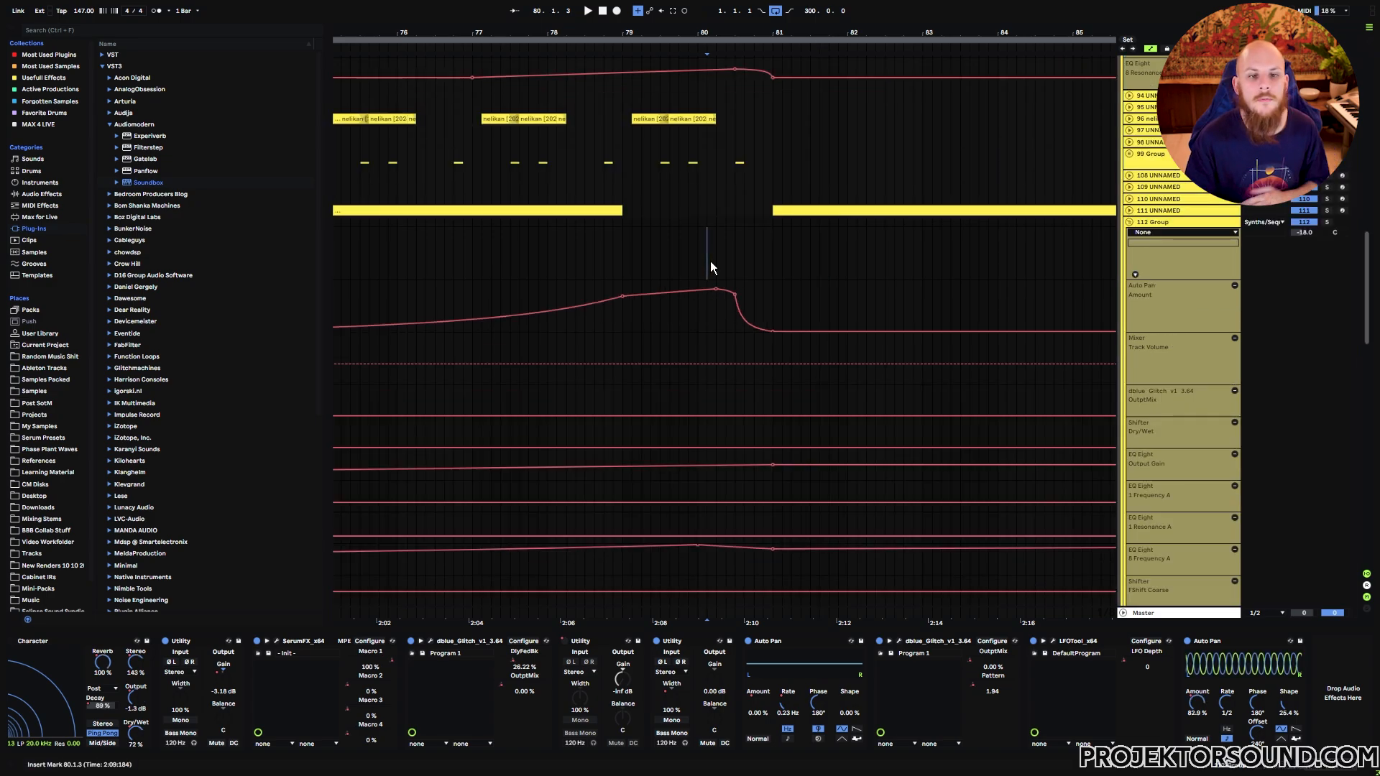
click(708, 255)
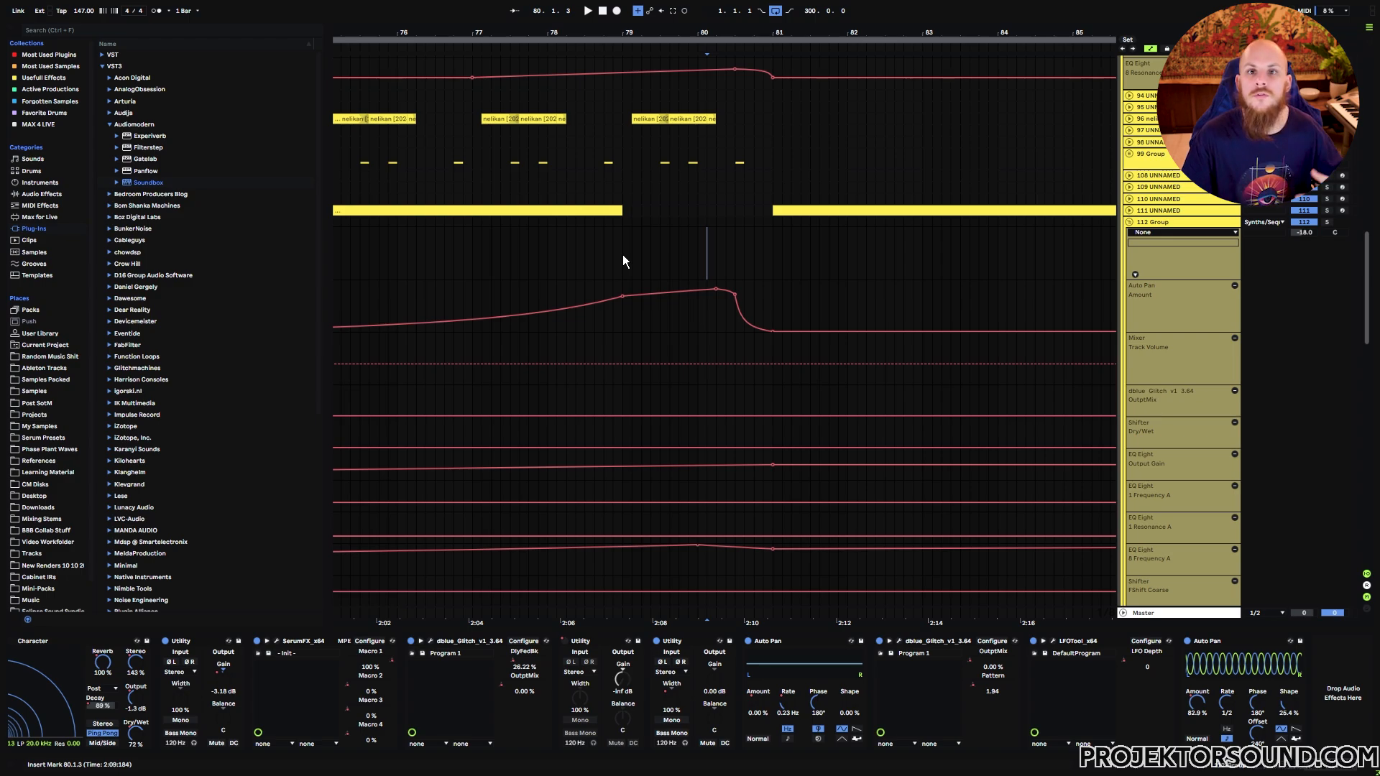
click(623, 255)
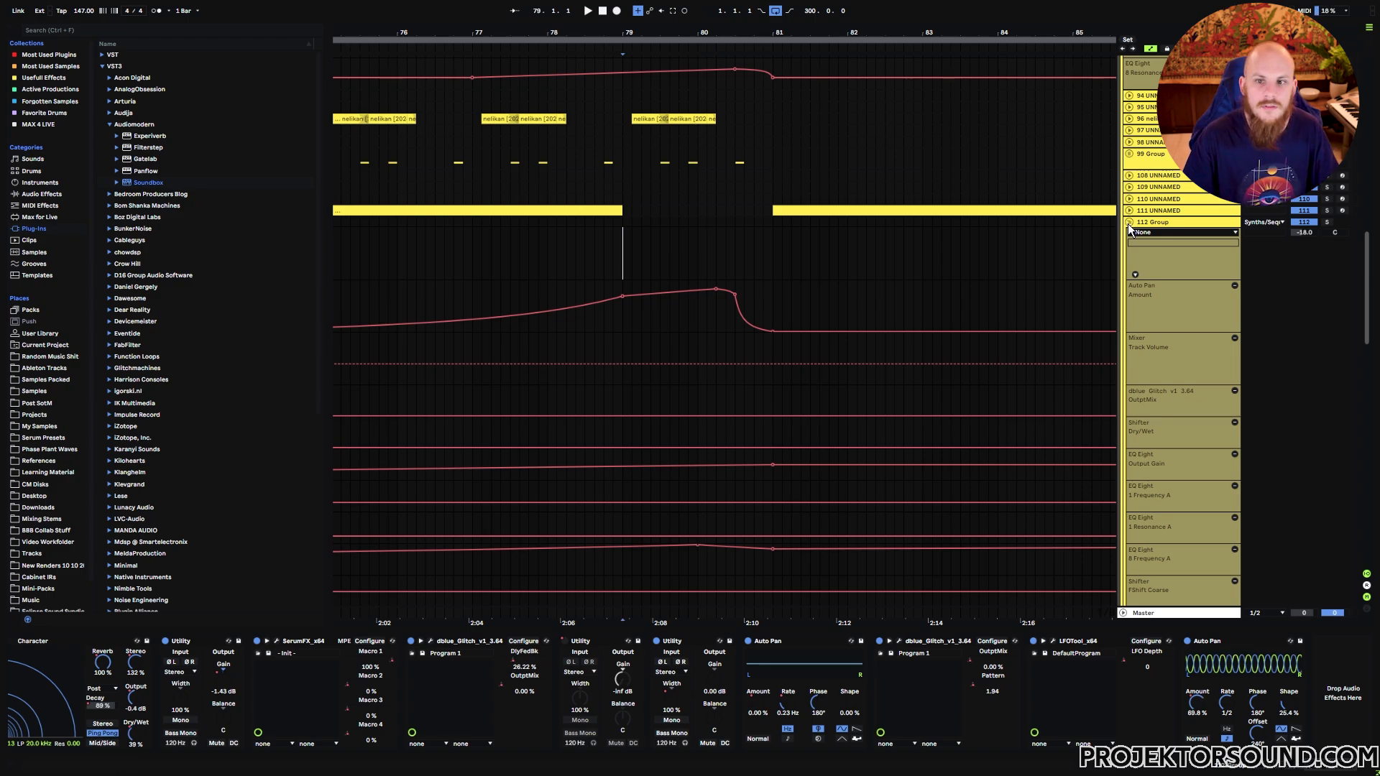
click(1128, 223)
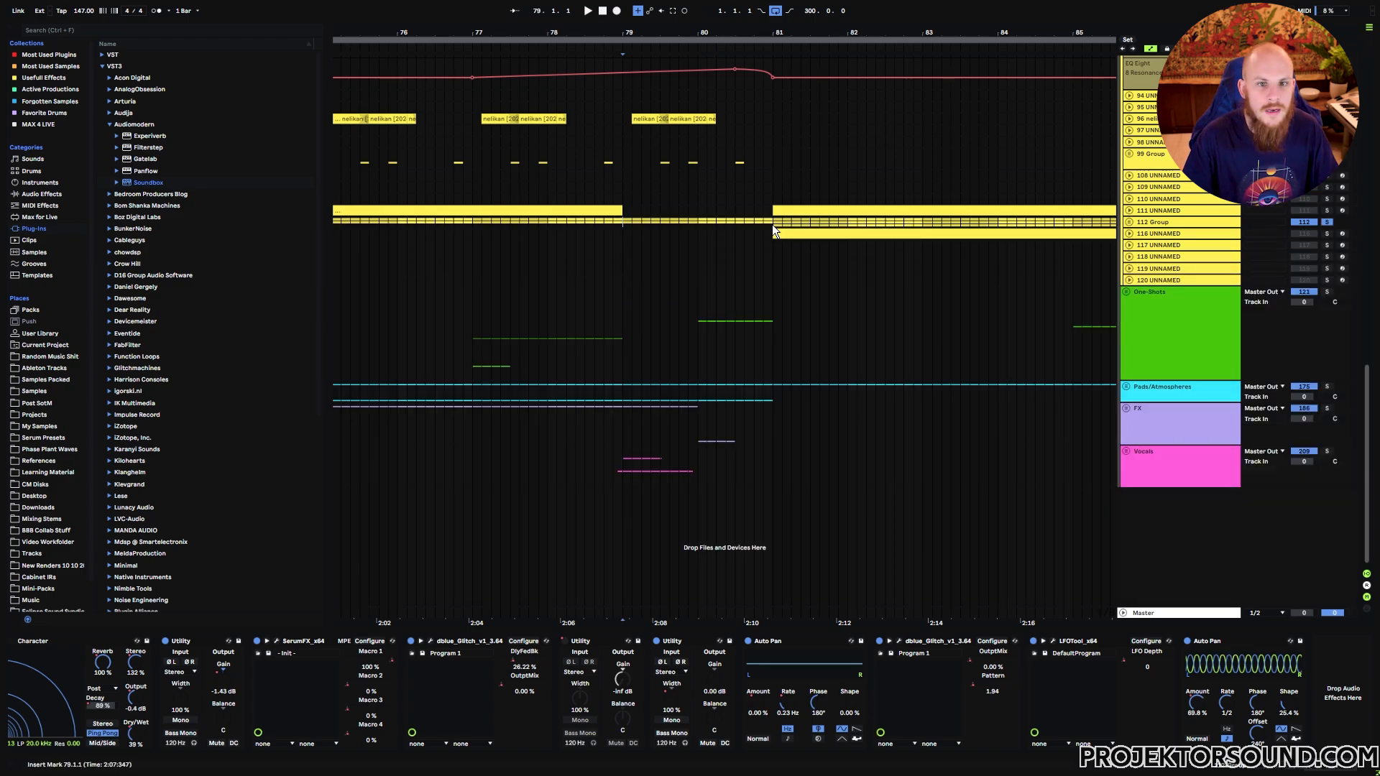
Step: Play the soloed 112 Group from 79.1.1, and play the full mix from 77.1.1 into the next section
click(773, 228)
key(space)
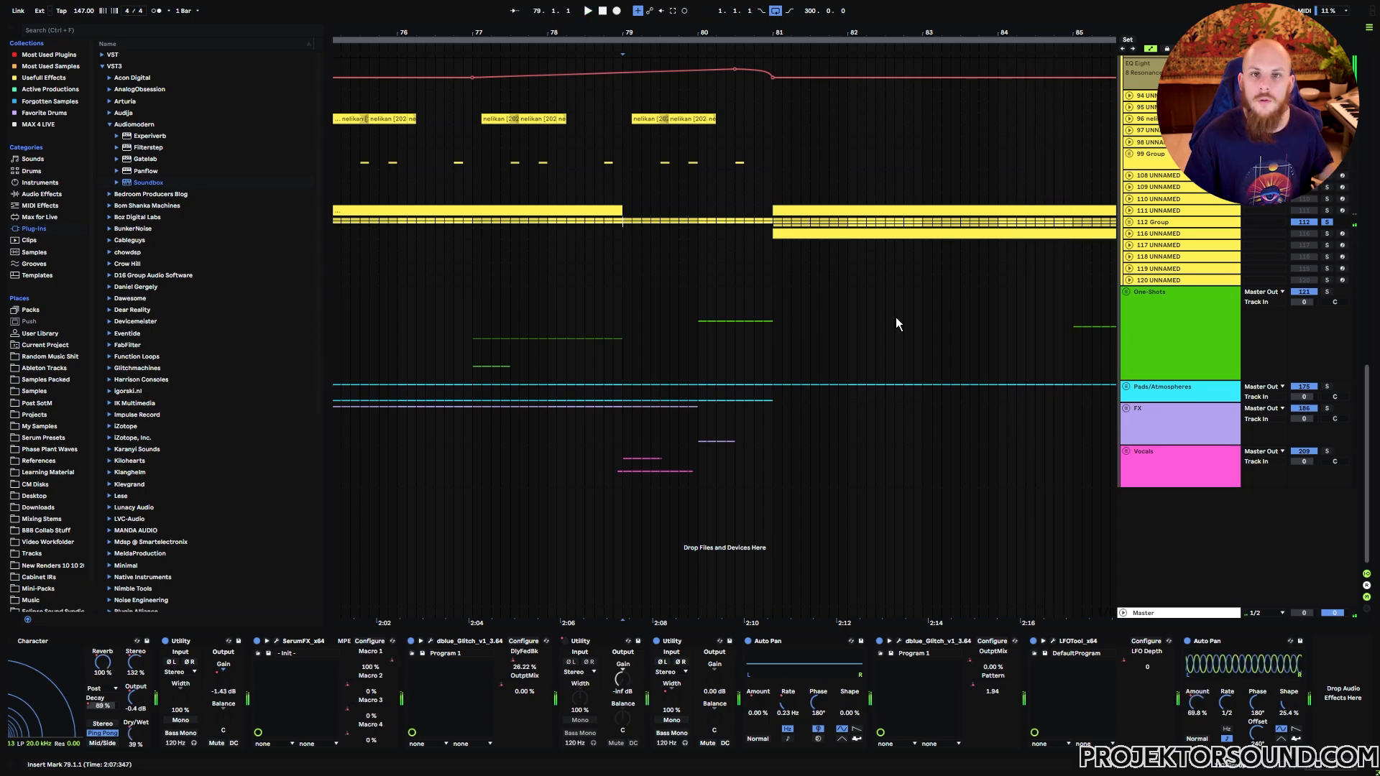
scroll(650, 367, up, 3)
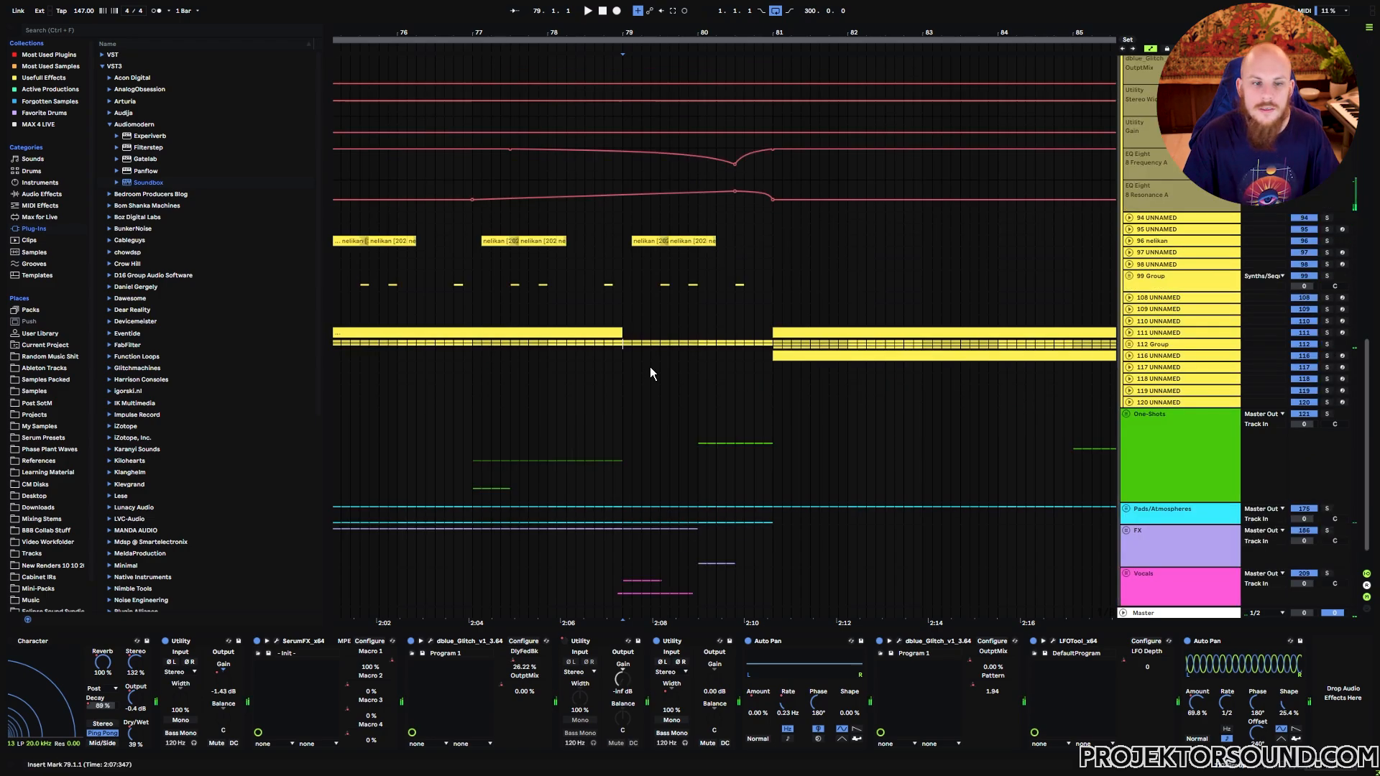
click(473, 343)
key(space)
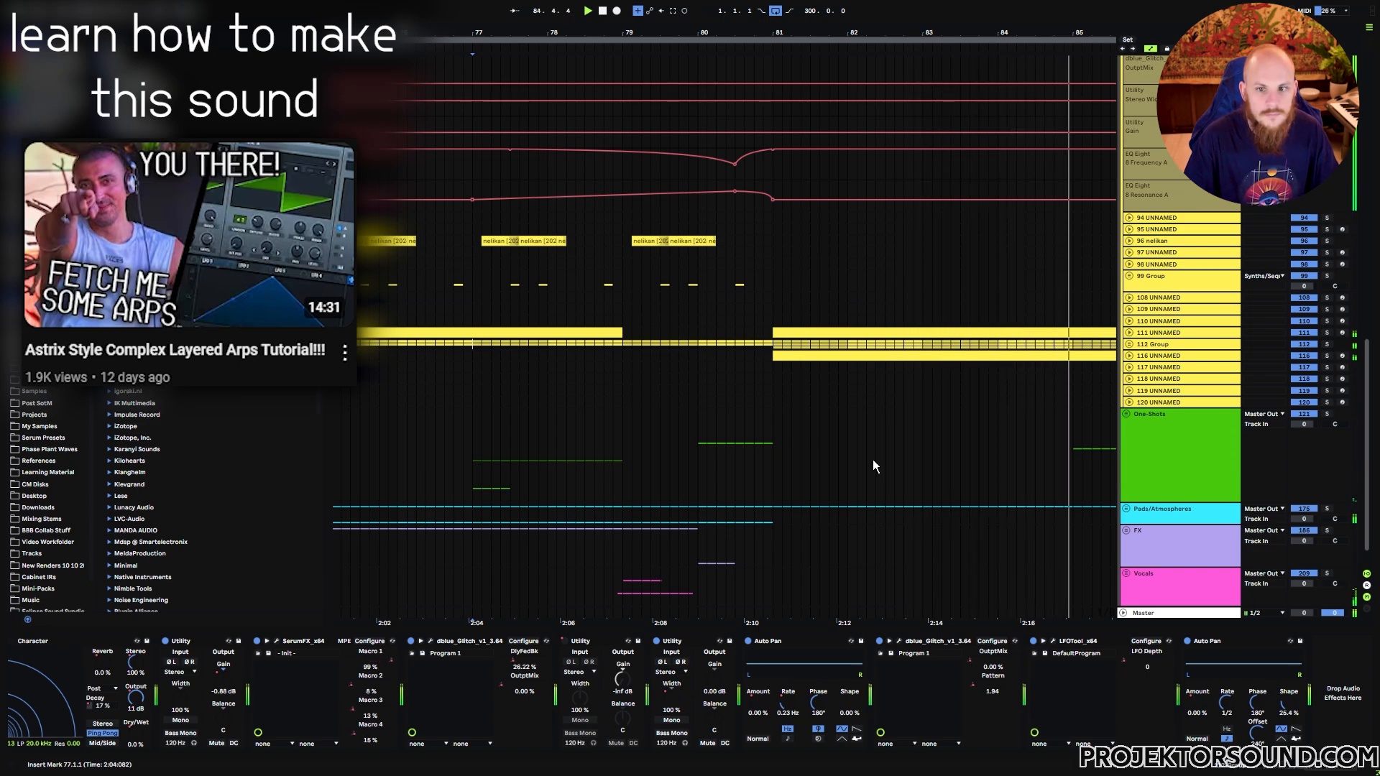
Step: Highlight the empty area of the transition after 79.1.1 and the gap on track 116 from 80.3.1 to 81.1.1
click(624, 370)
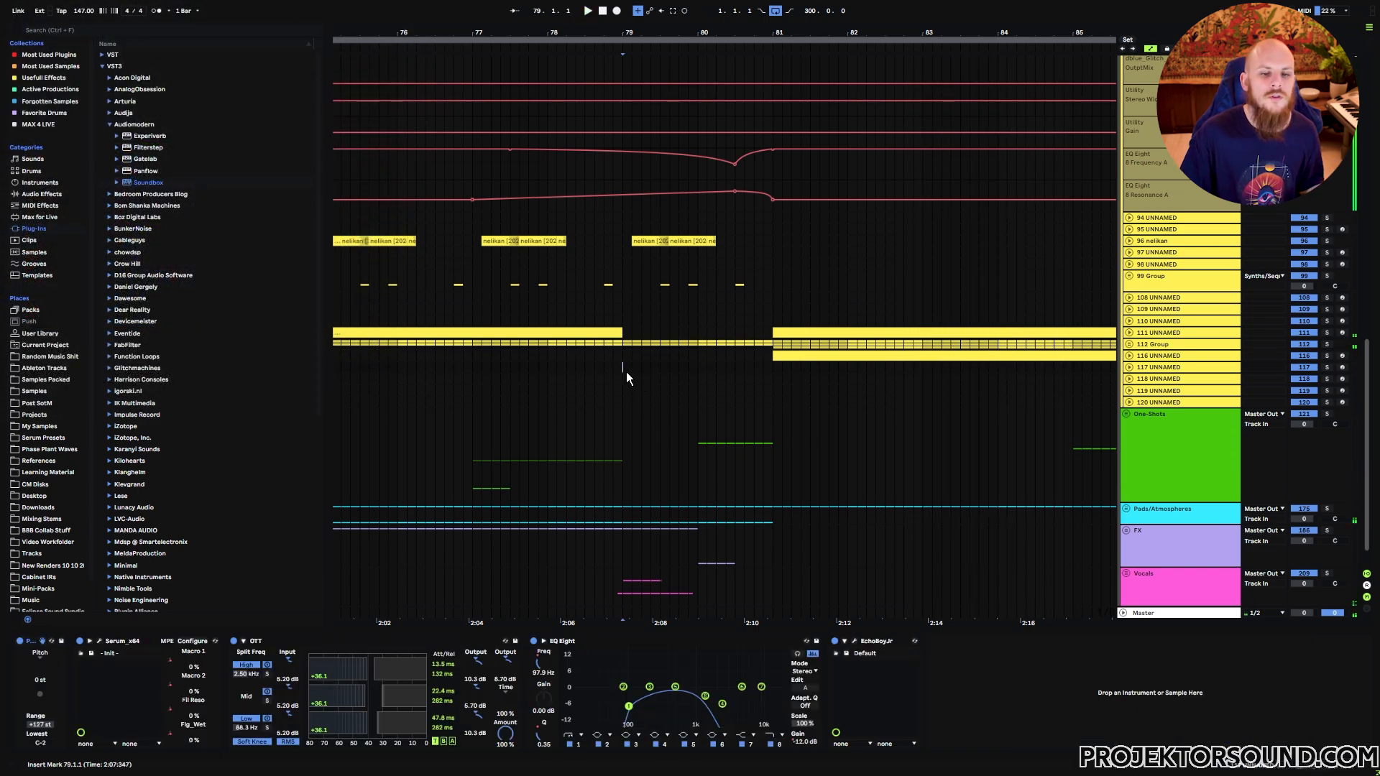
drag(627, 372, 759, 431)
drag(719, 378, 771, 470)
click(762, 467)
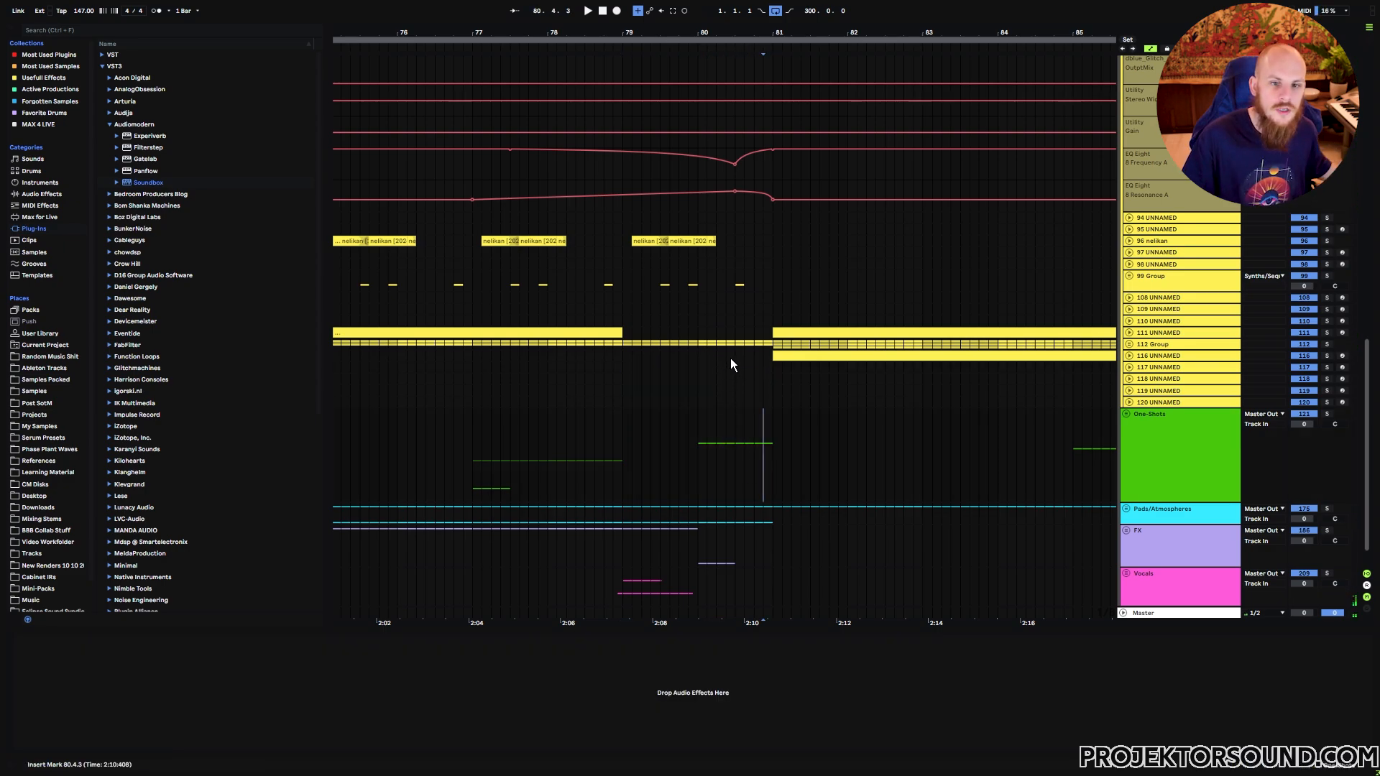
drag(731, 360, 738, 356)
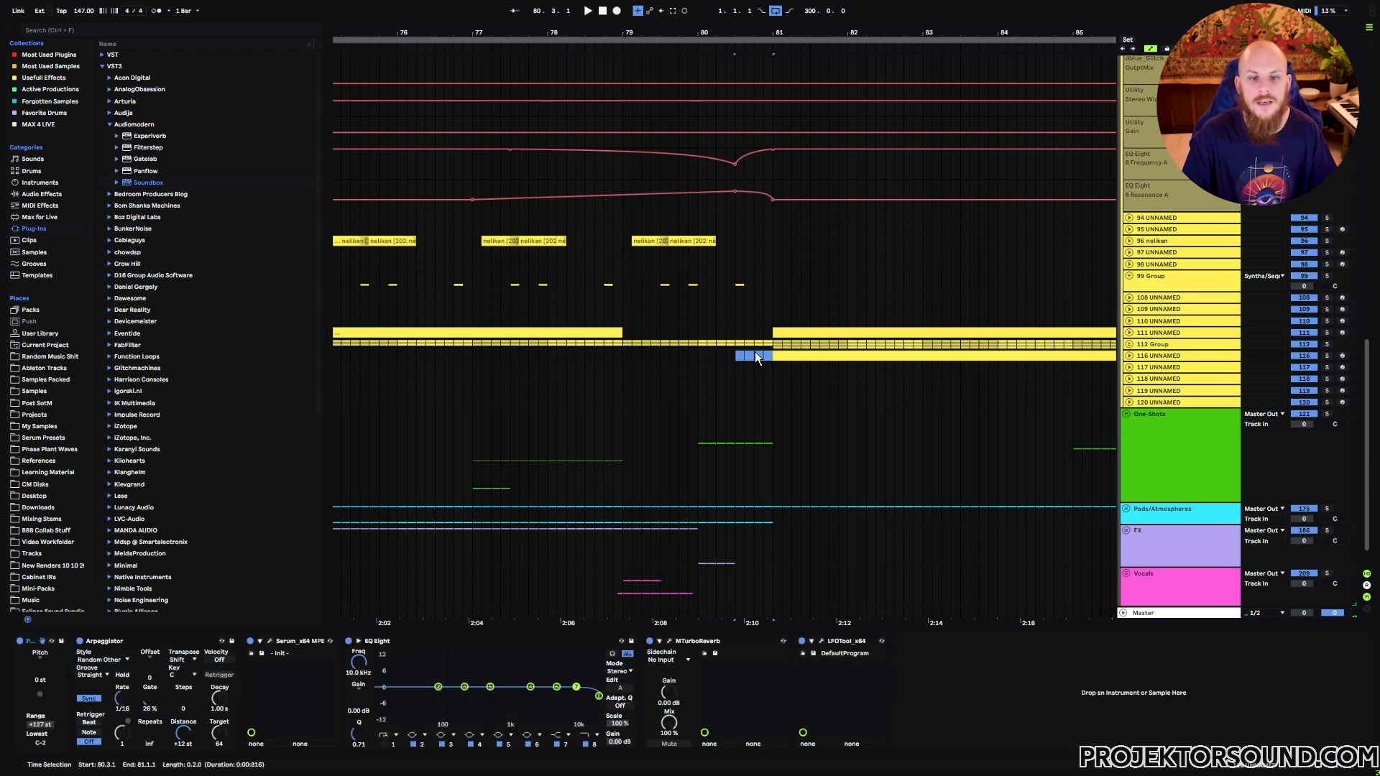
click(784, 378)
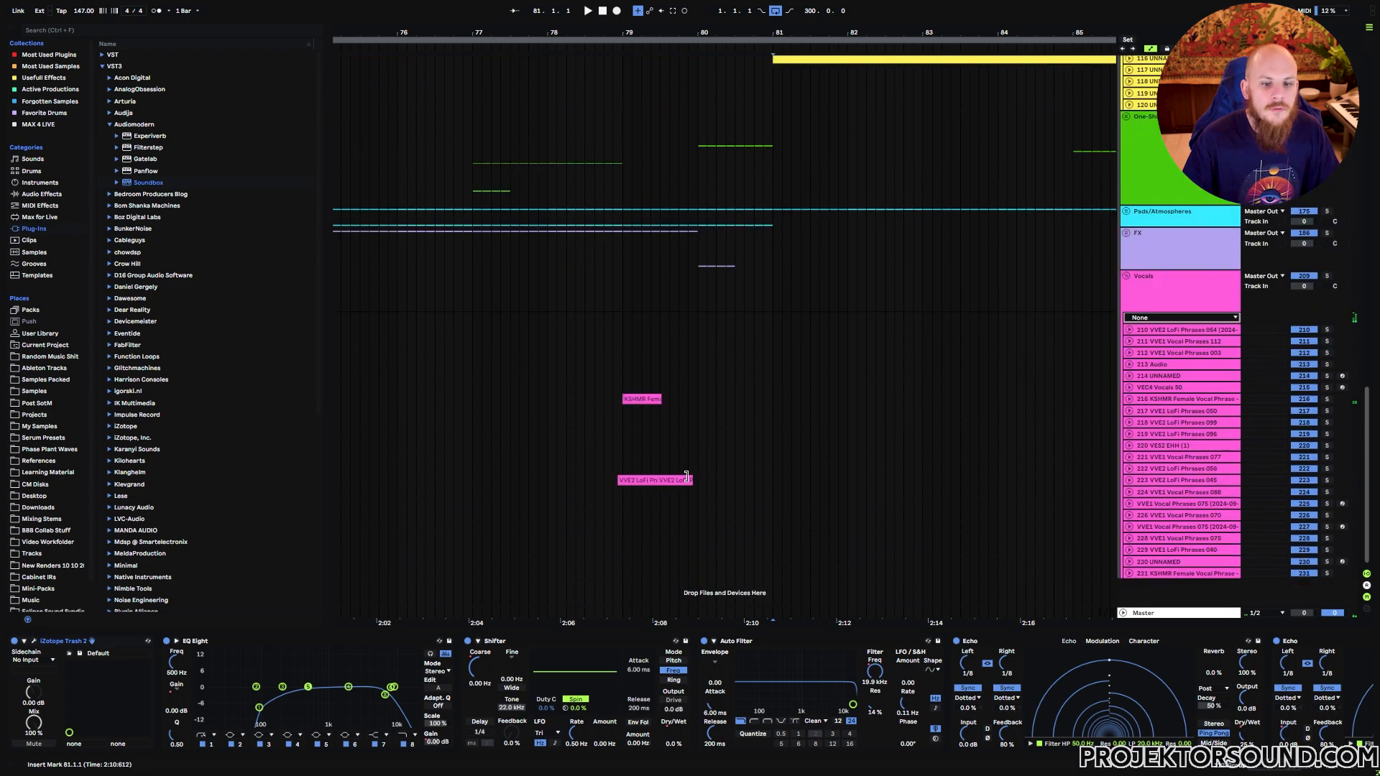
Step: Unfold the 223 VVE2 LoFi Phrases 045 track in the Vocals group, solo it and play its phrase before bar 80
click(1130, 482)
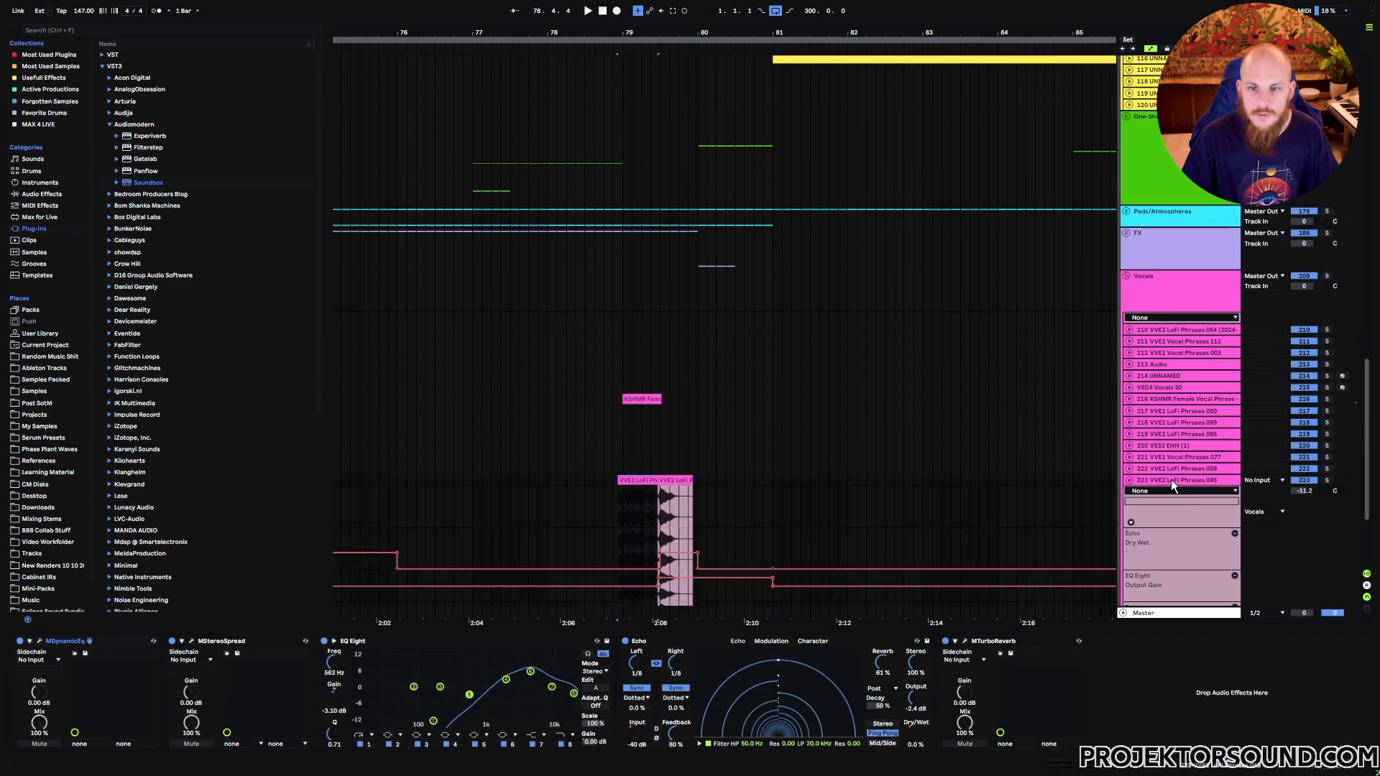
click(1327, 480)
key(space)
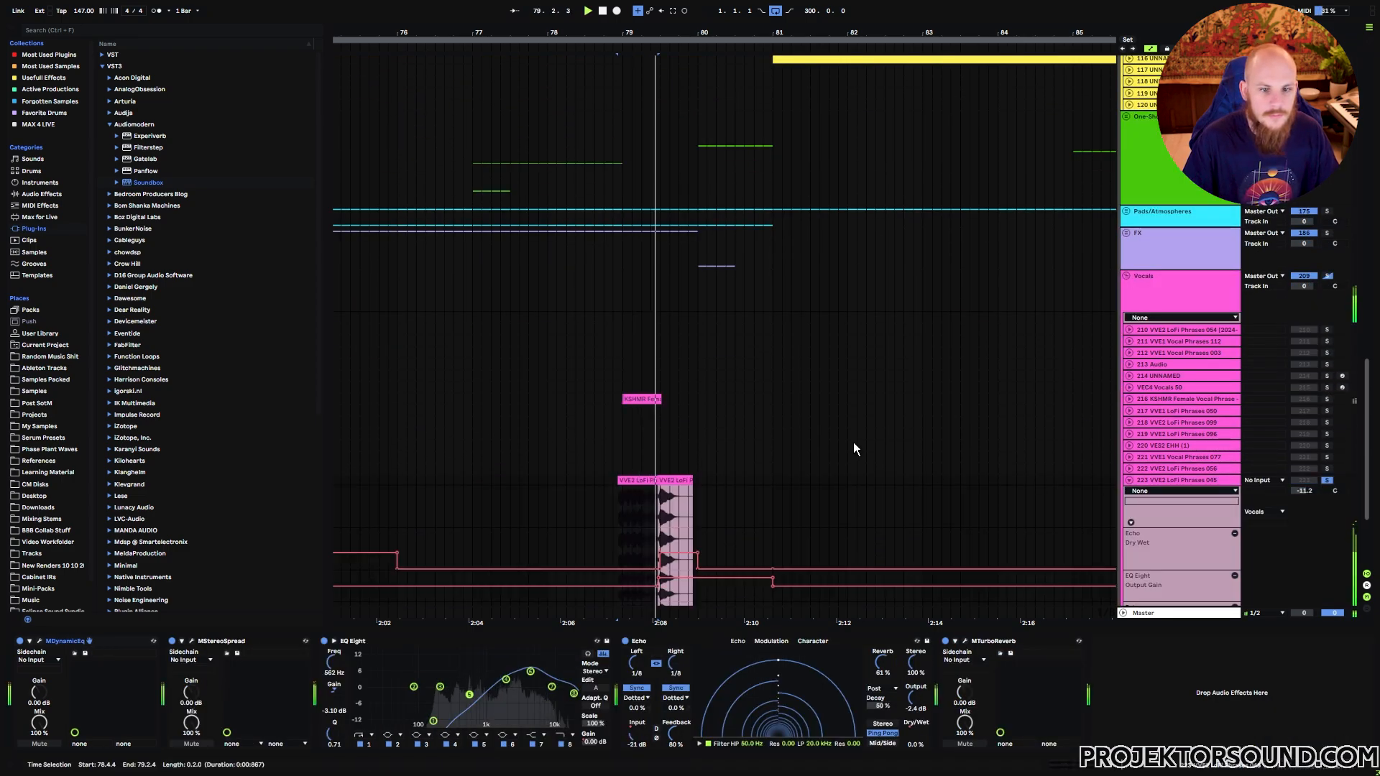
Step: Highlight the vocal phrase from 78.4.3 to 80.1.1 and the echo tail area from 80.1.1 to 81.1.1 on that track
scroll(650, 394, down, 3)
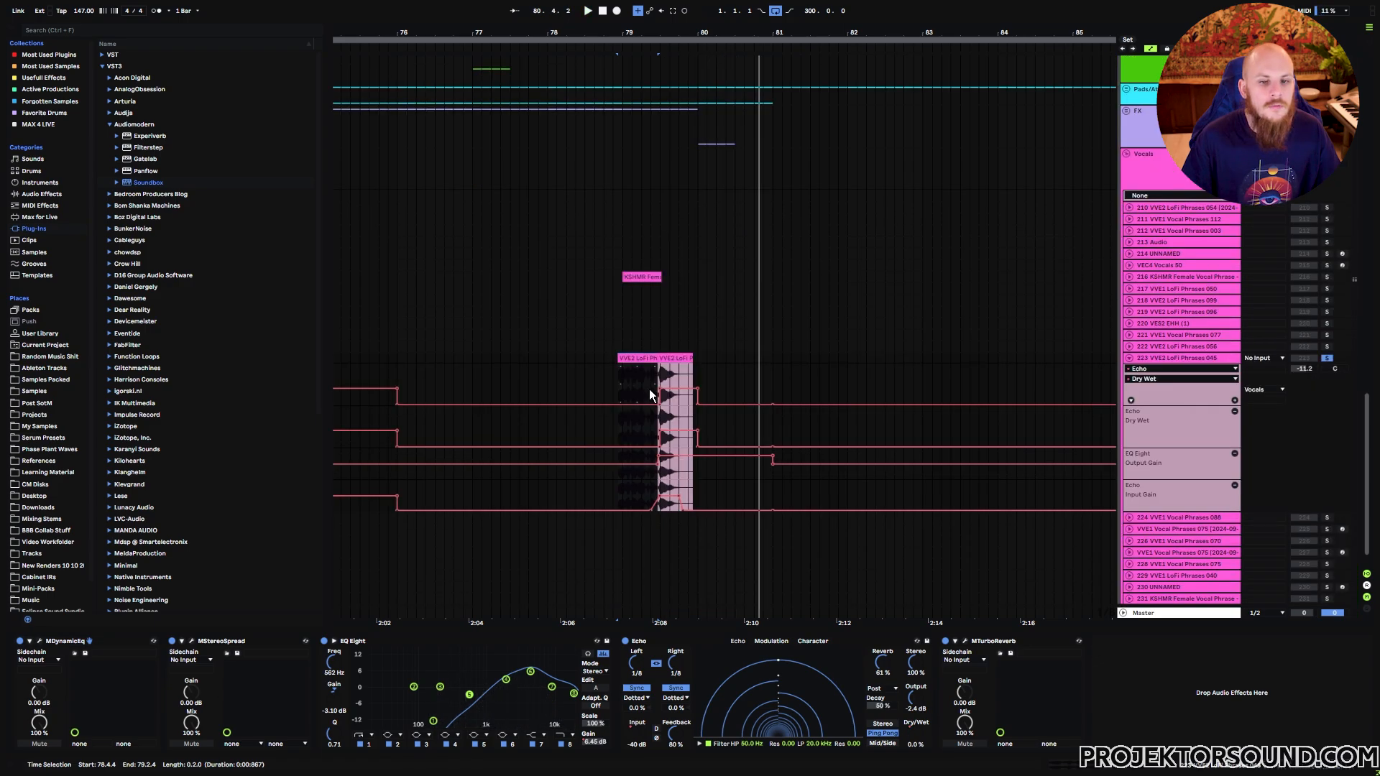
drag(660, 372, 707, 381)
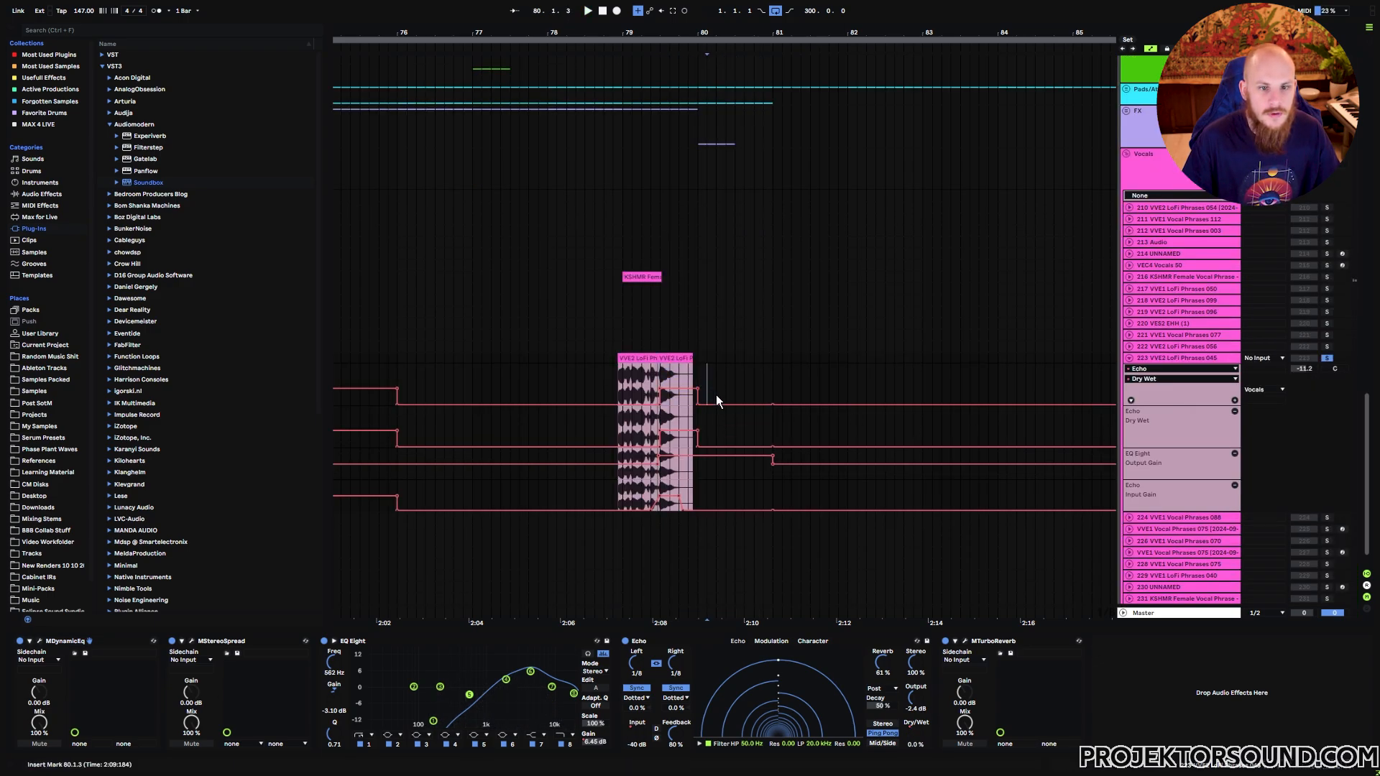
drag(615, 372, 693, 380)
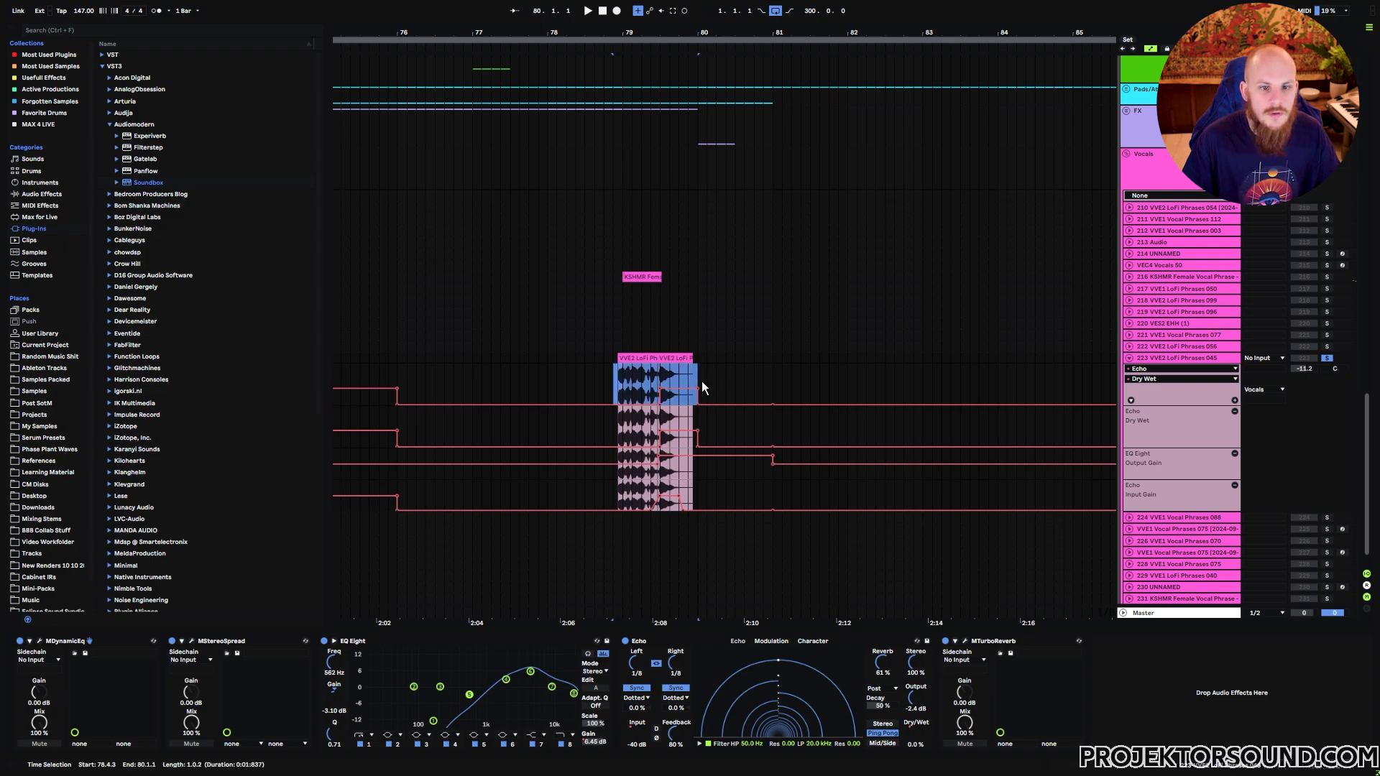
drag(711, 374, 770, 377)
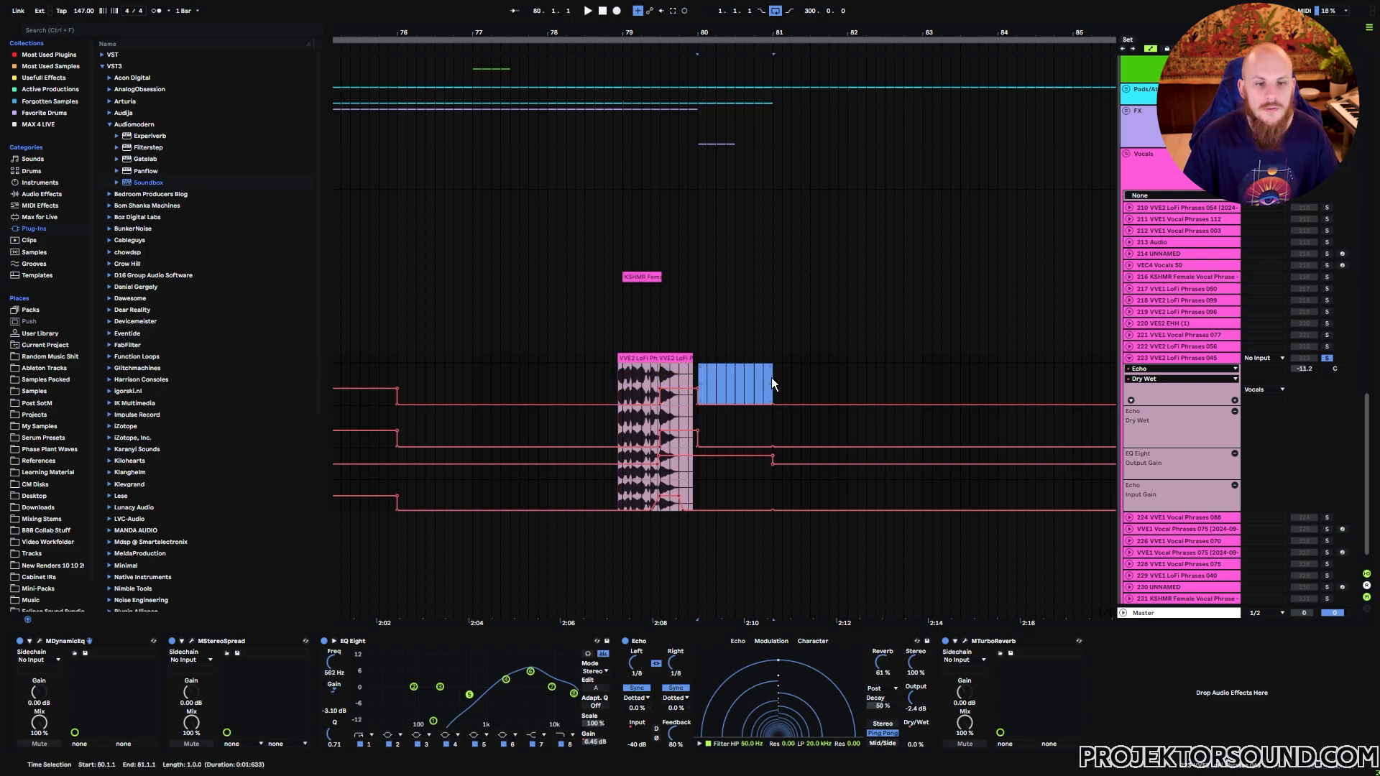
Step: Fold and unsolo the 223 VVE2 LoFi Phrases 045 track, and play the full mix from 77.1.1
key(u)
click(603, 335)
click(1327, 358)
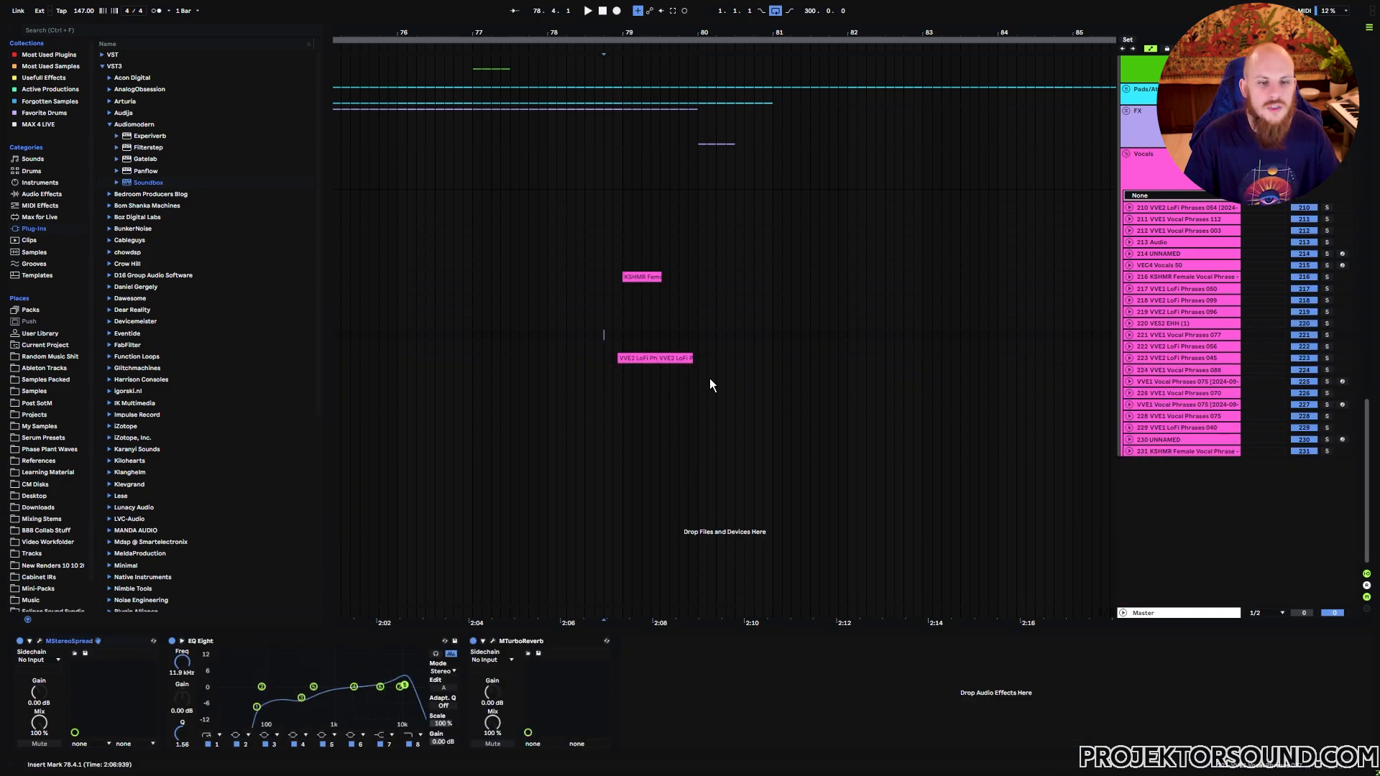
click(473, 347)
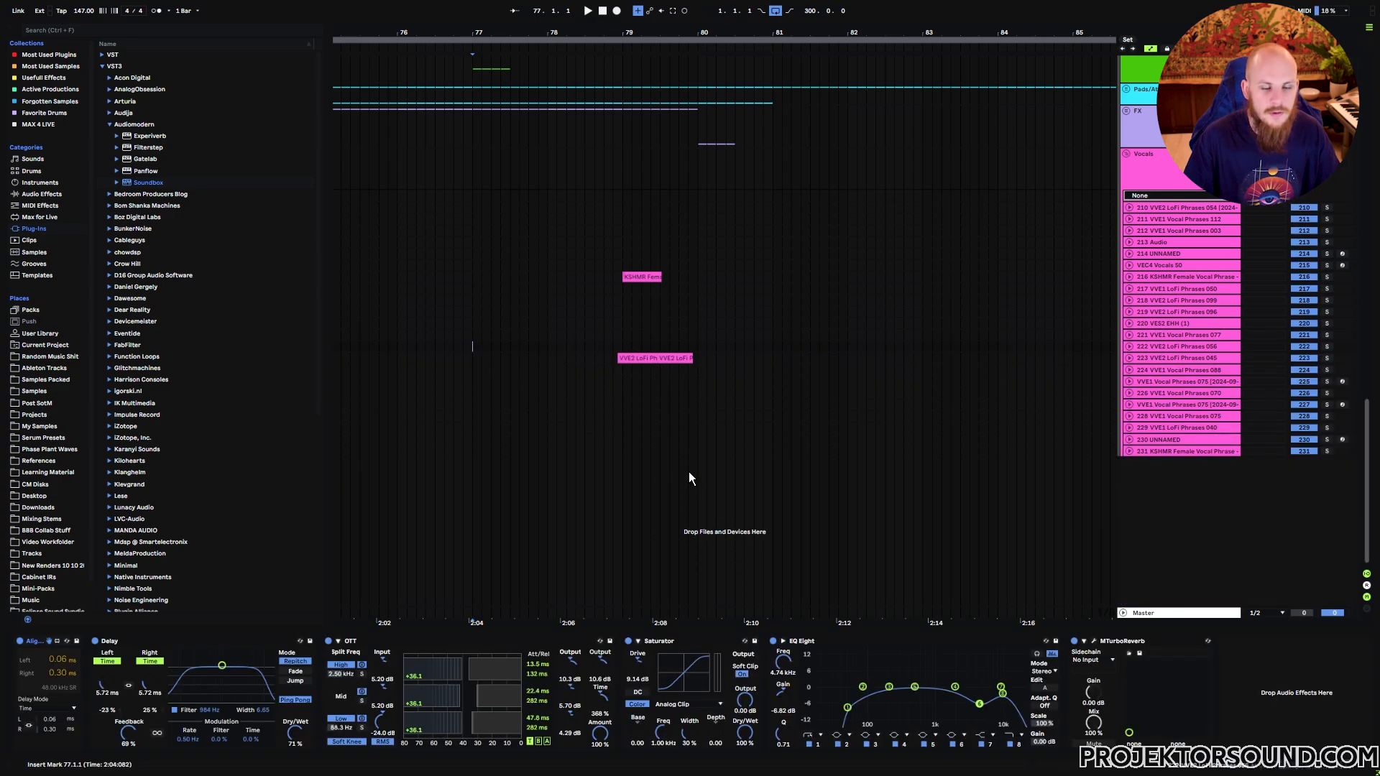
key(space)
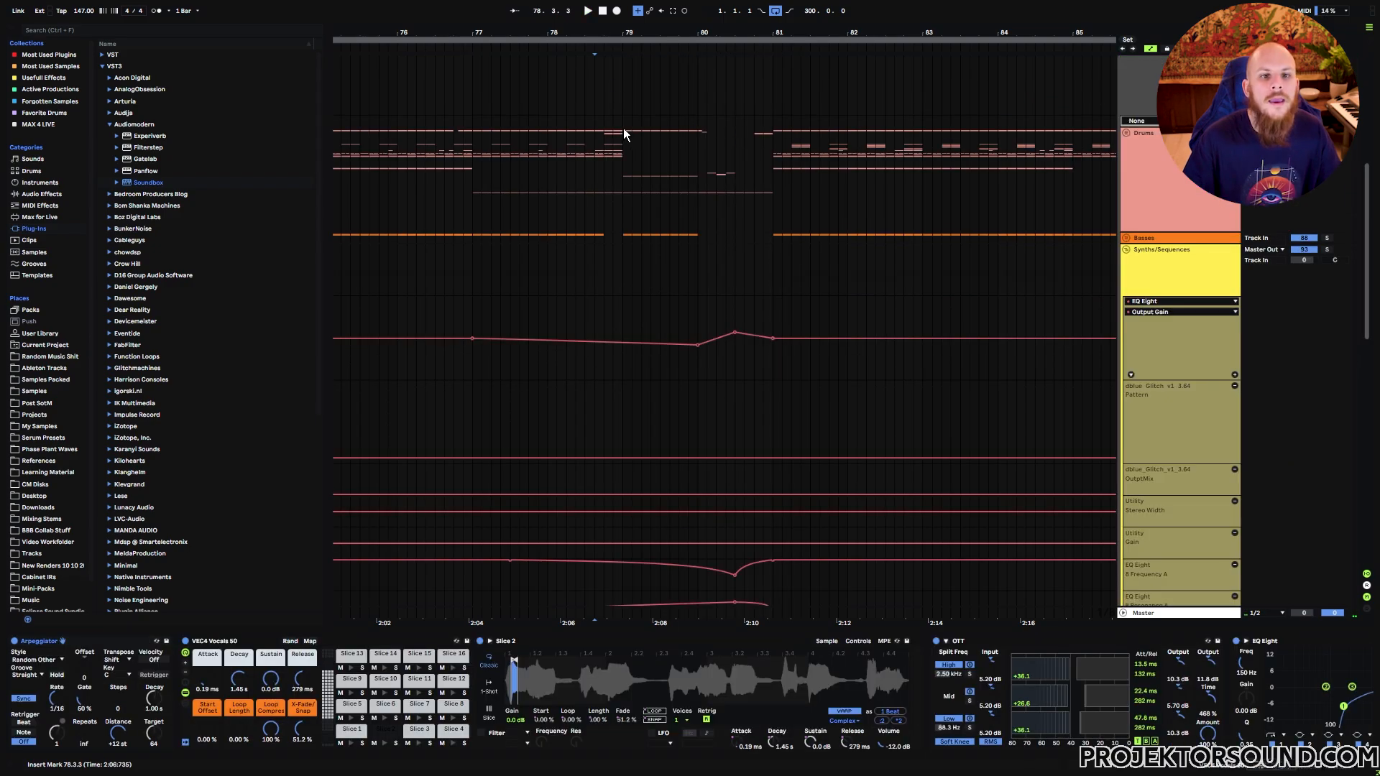
Step: Highlight the Drums and Basses groups from bar 79 to bar 80, and play the transition from 79.1.1
drag(624, 128, 696, 239)
click(640, 210)
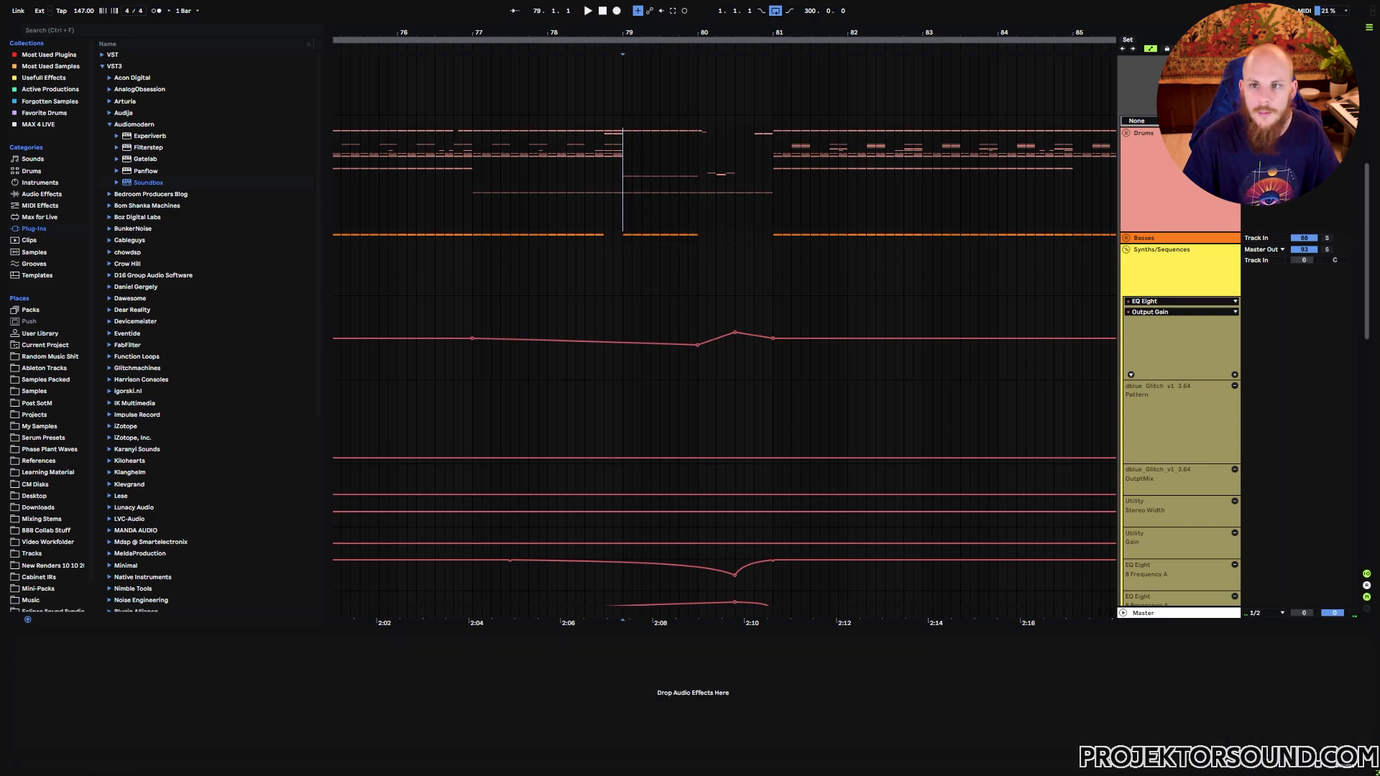
key(space)
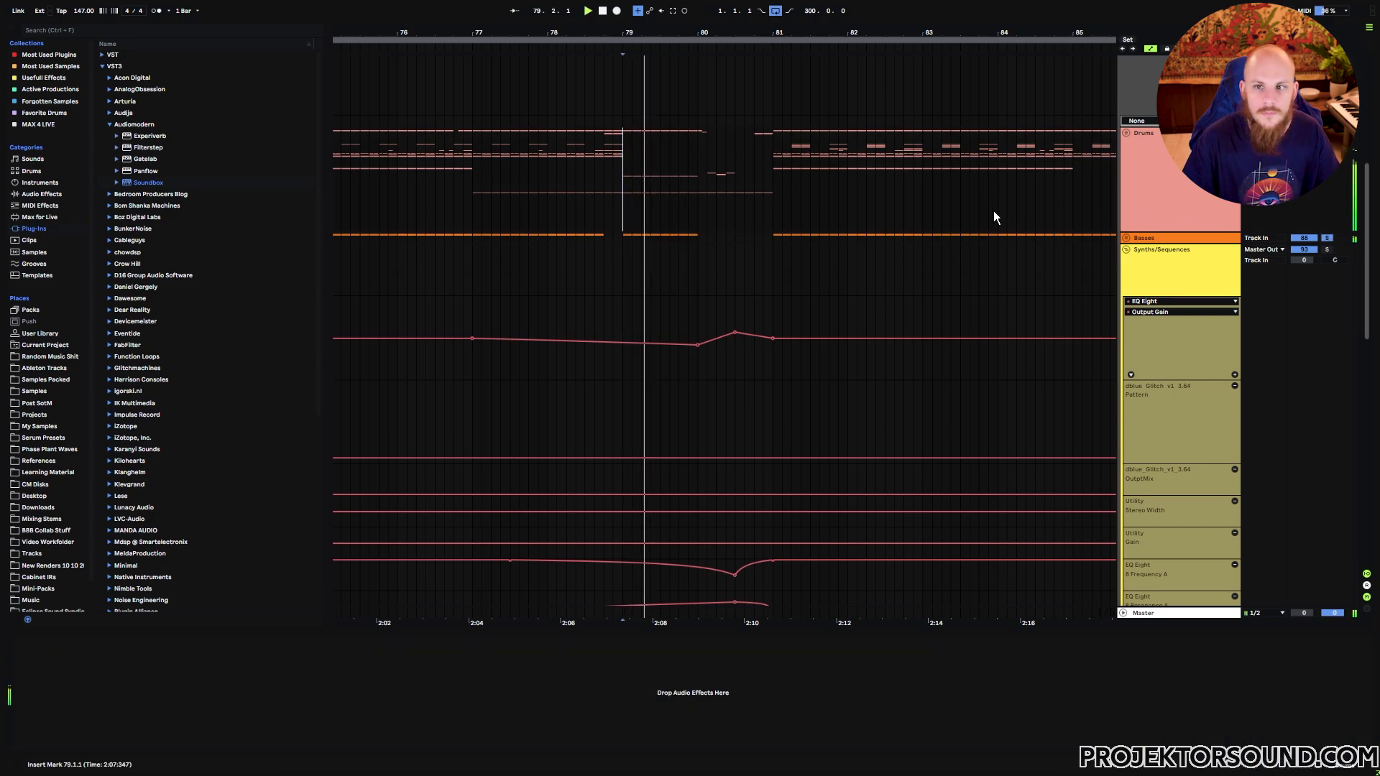
key(space)
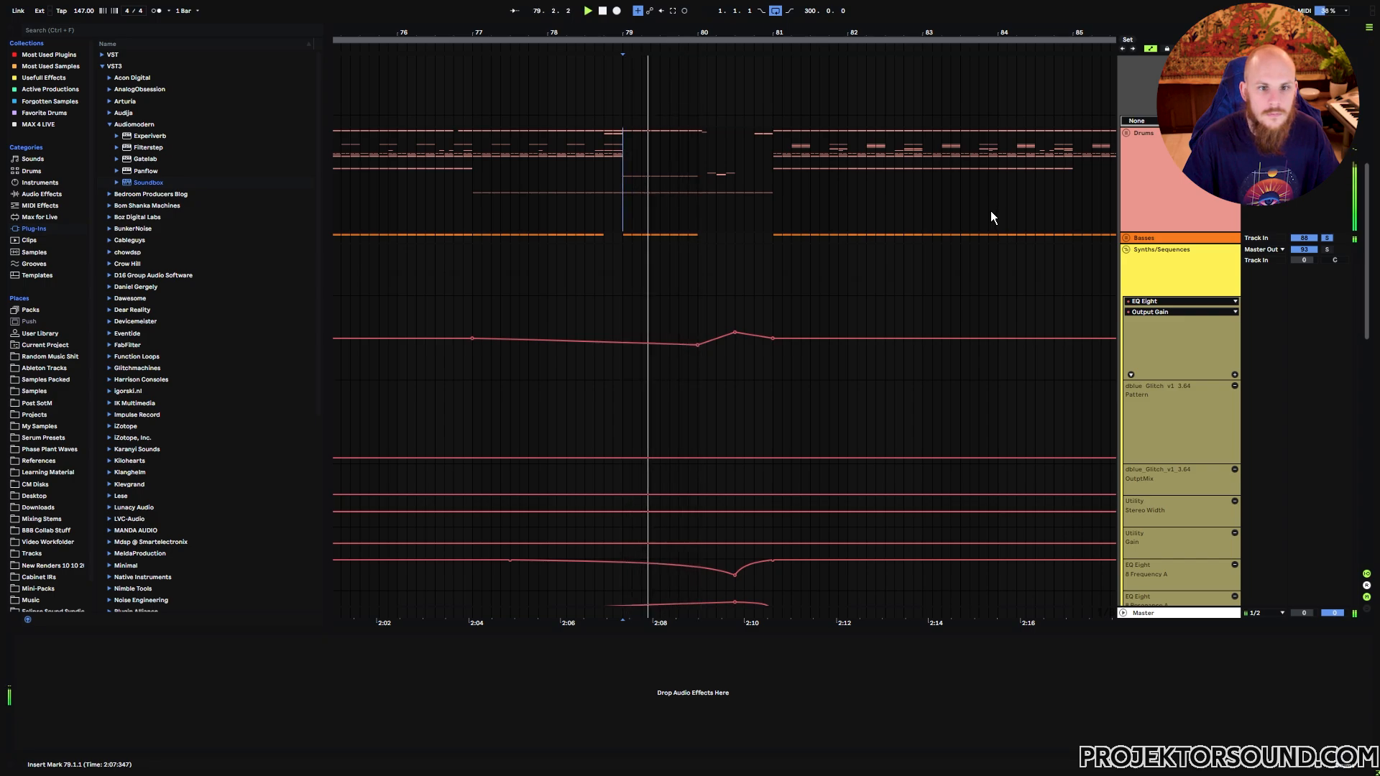
Step: Stop playback, unfold the Drums group, solo the 60 PC2_Snare_3 track and play its snare roll from 79.1.1
key(space)
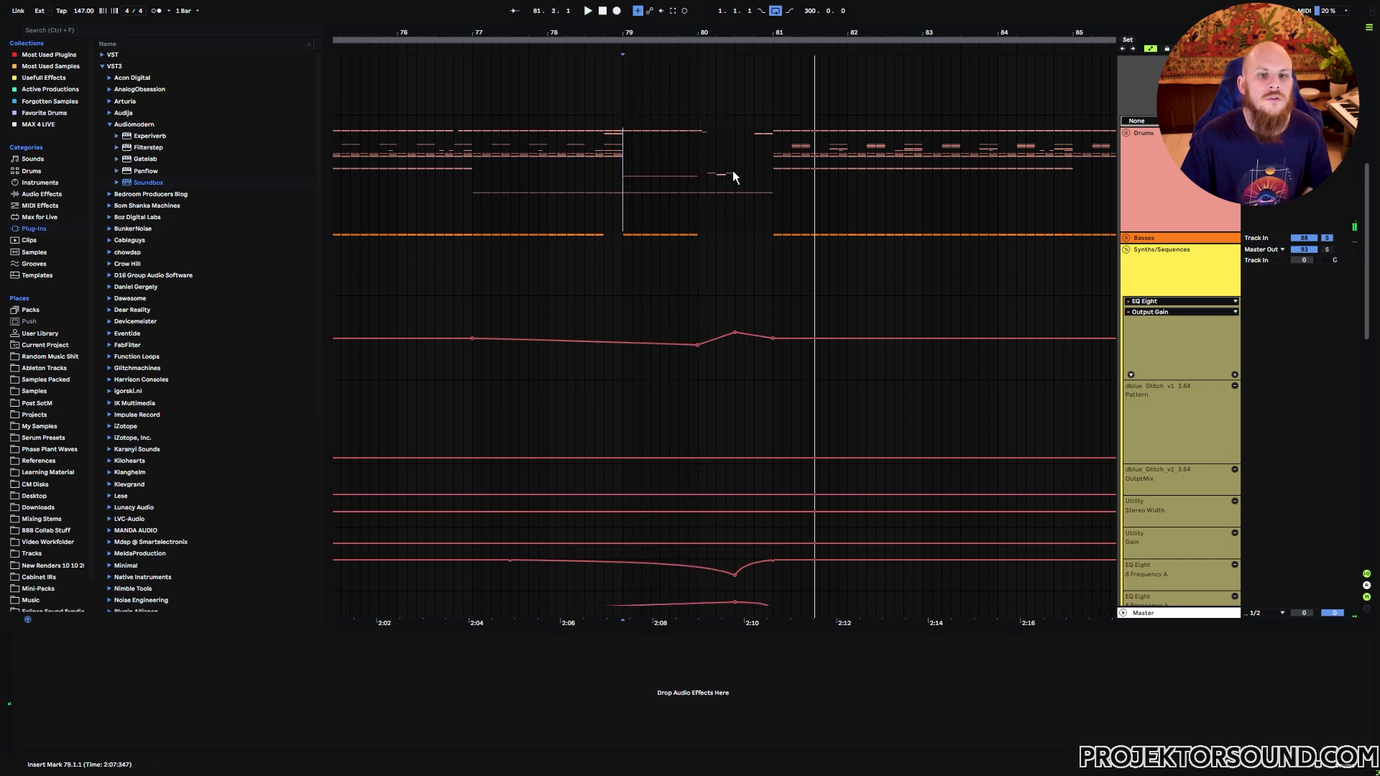
click(1126, 134)
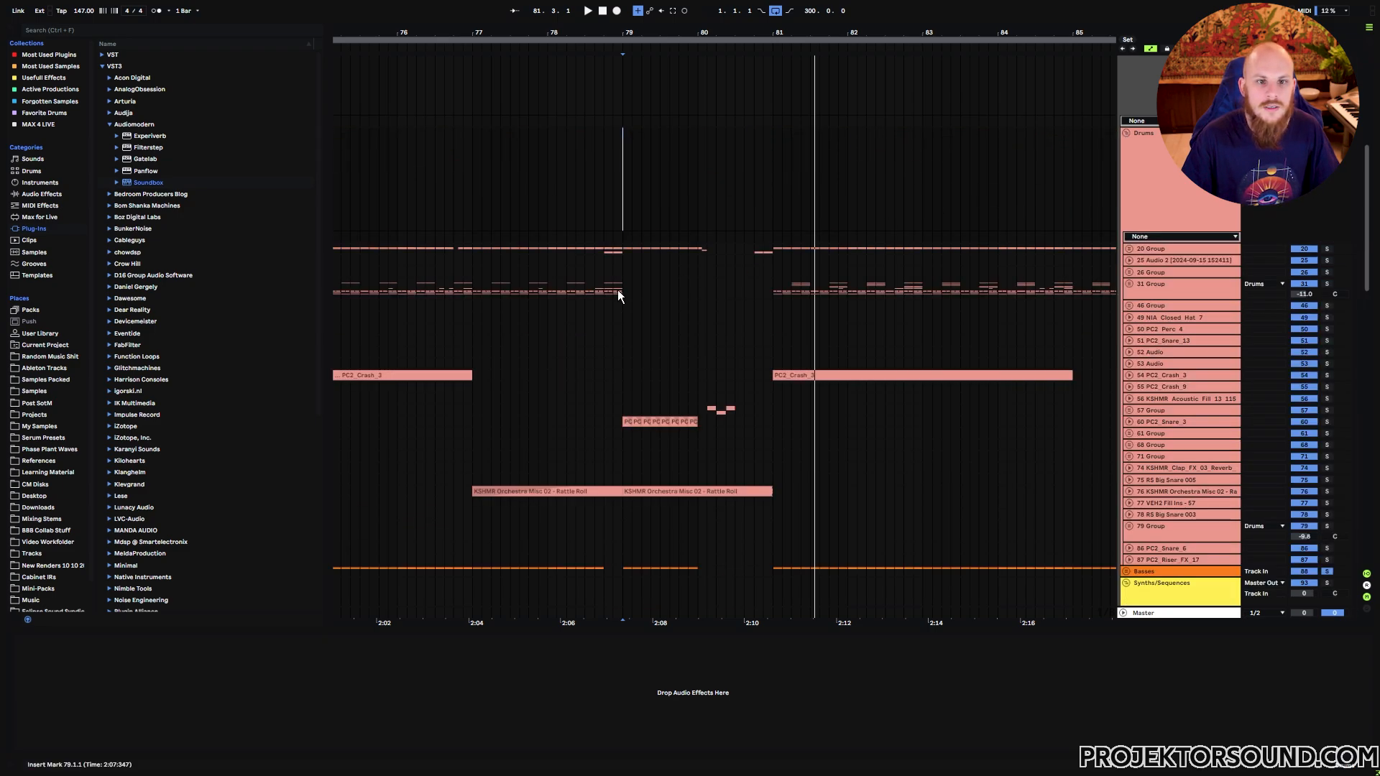
click(1150, 276)
click(1327, 275)
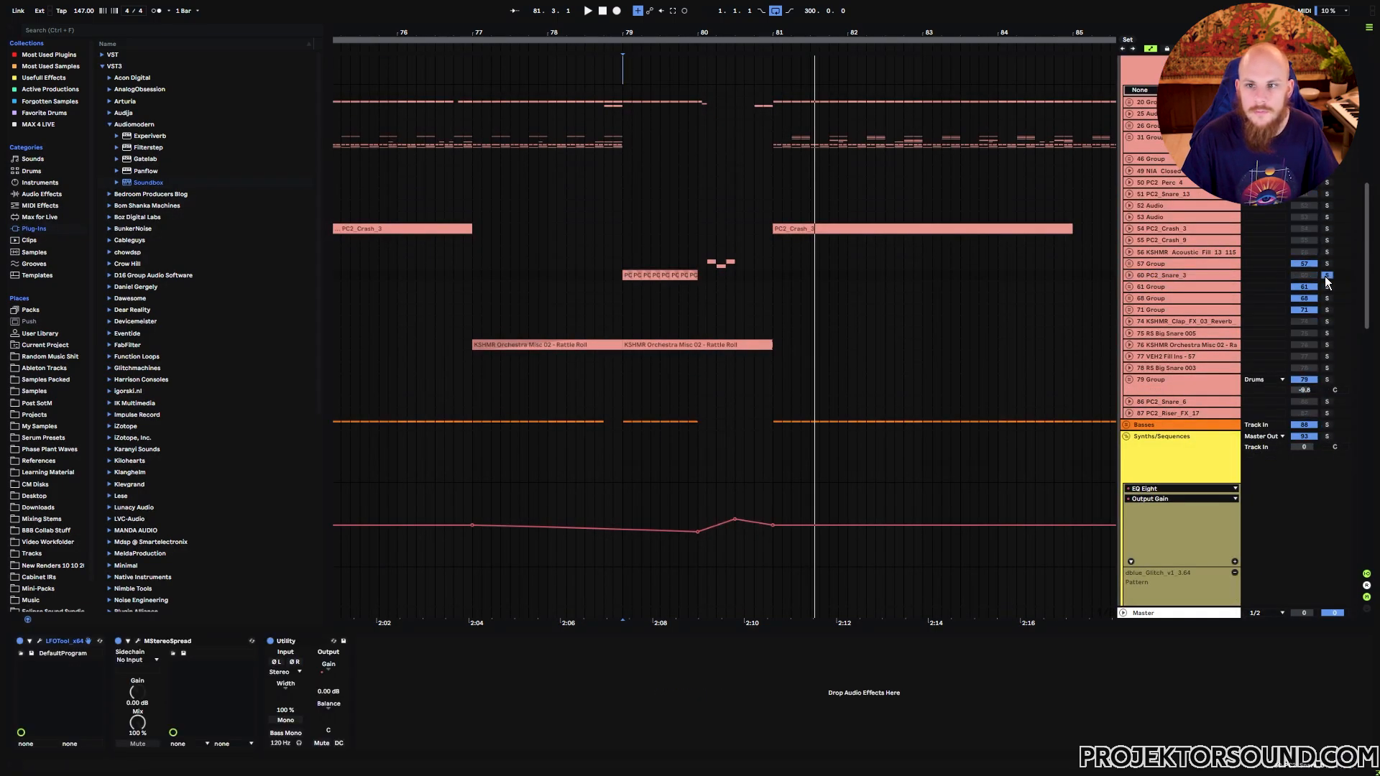
click(636, 275)
key(space)
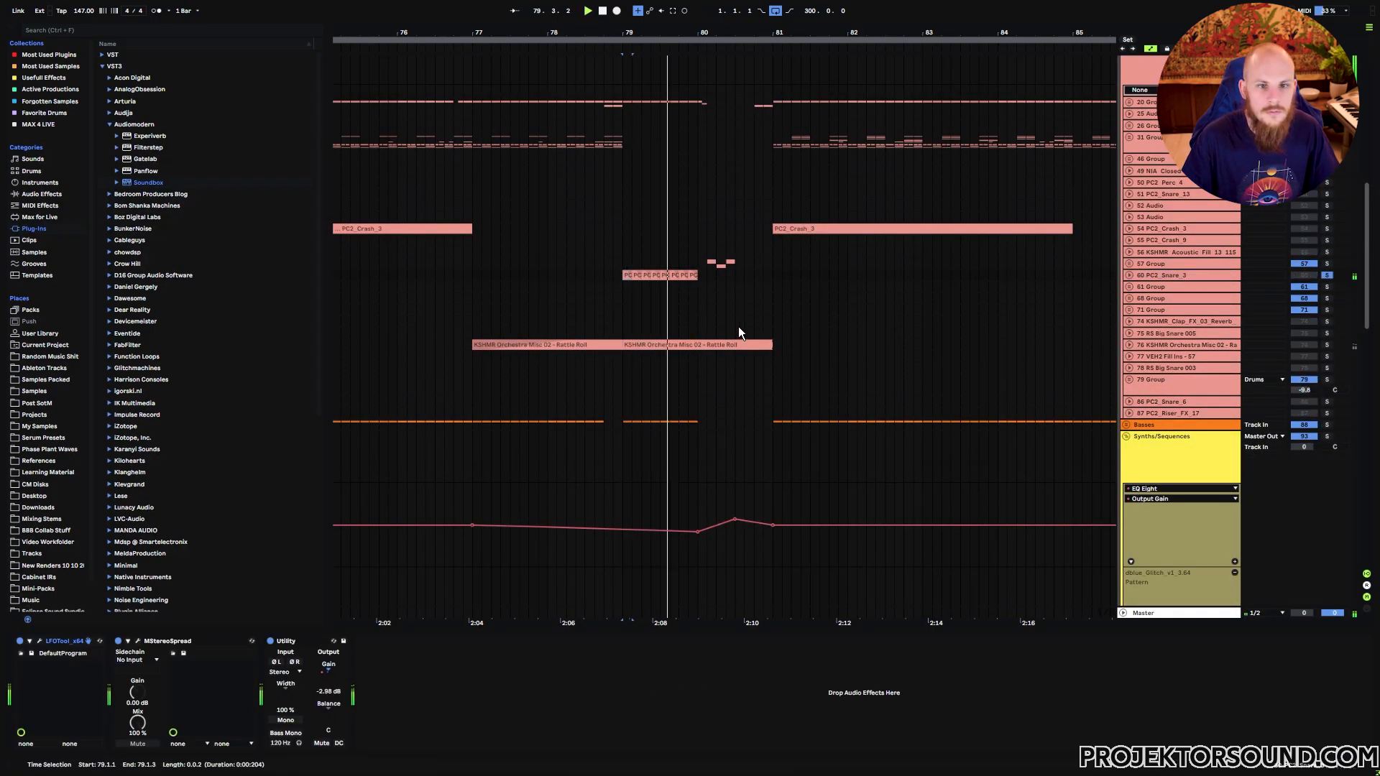
Step: Unfold the 60 PC2_Snare_3 track and place the insert mark between its first two snare clips at 79.1.3
drag(626, 29, 625, 107)
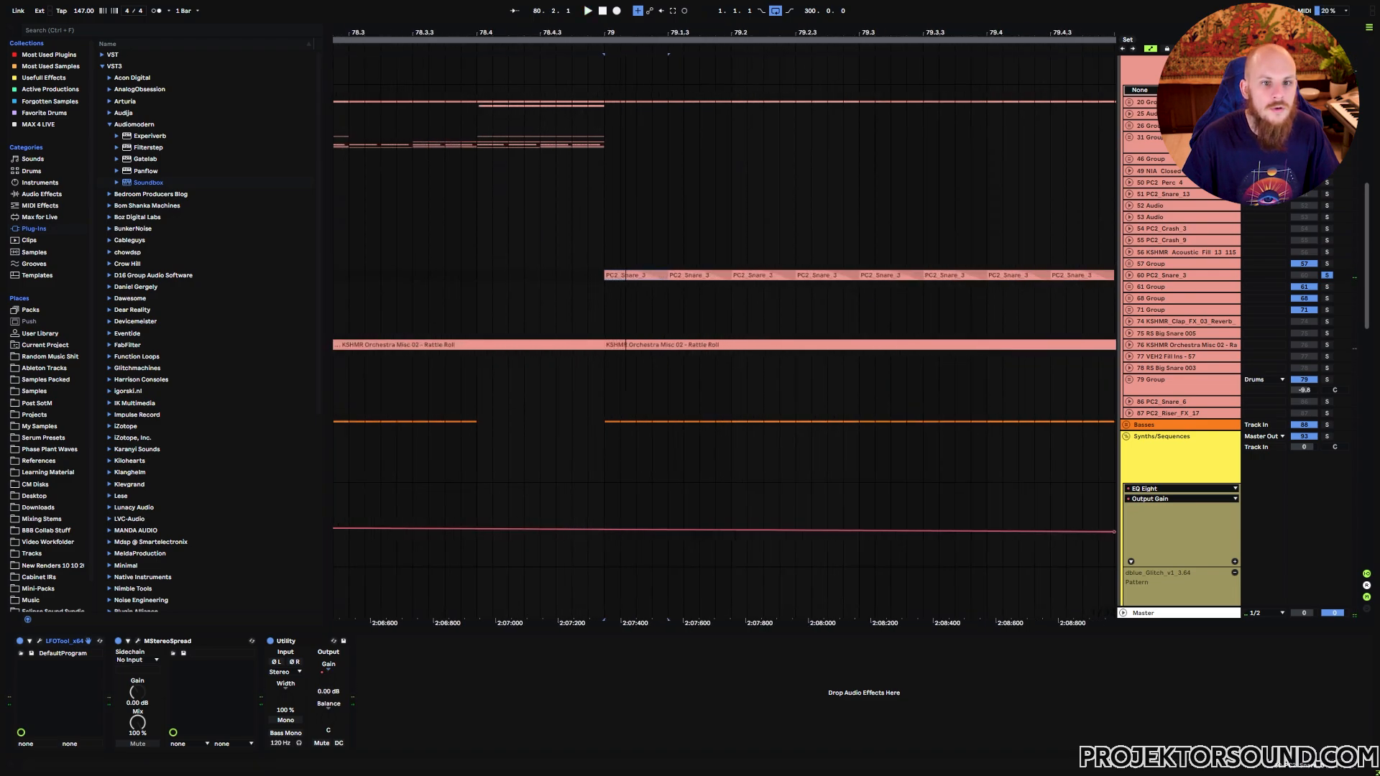
click(1127, 275)
click(651, 298)
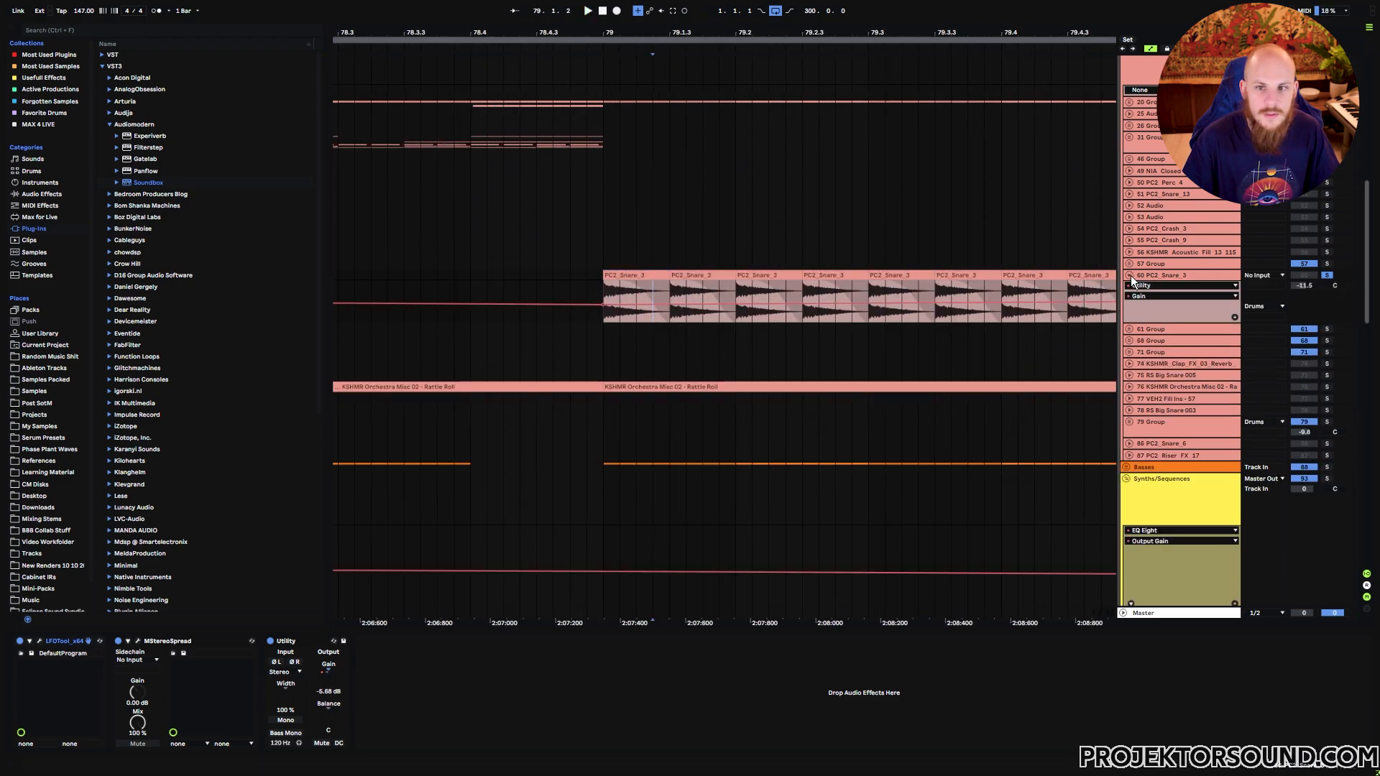
key(plus)
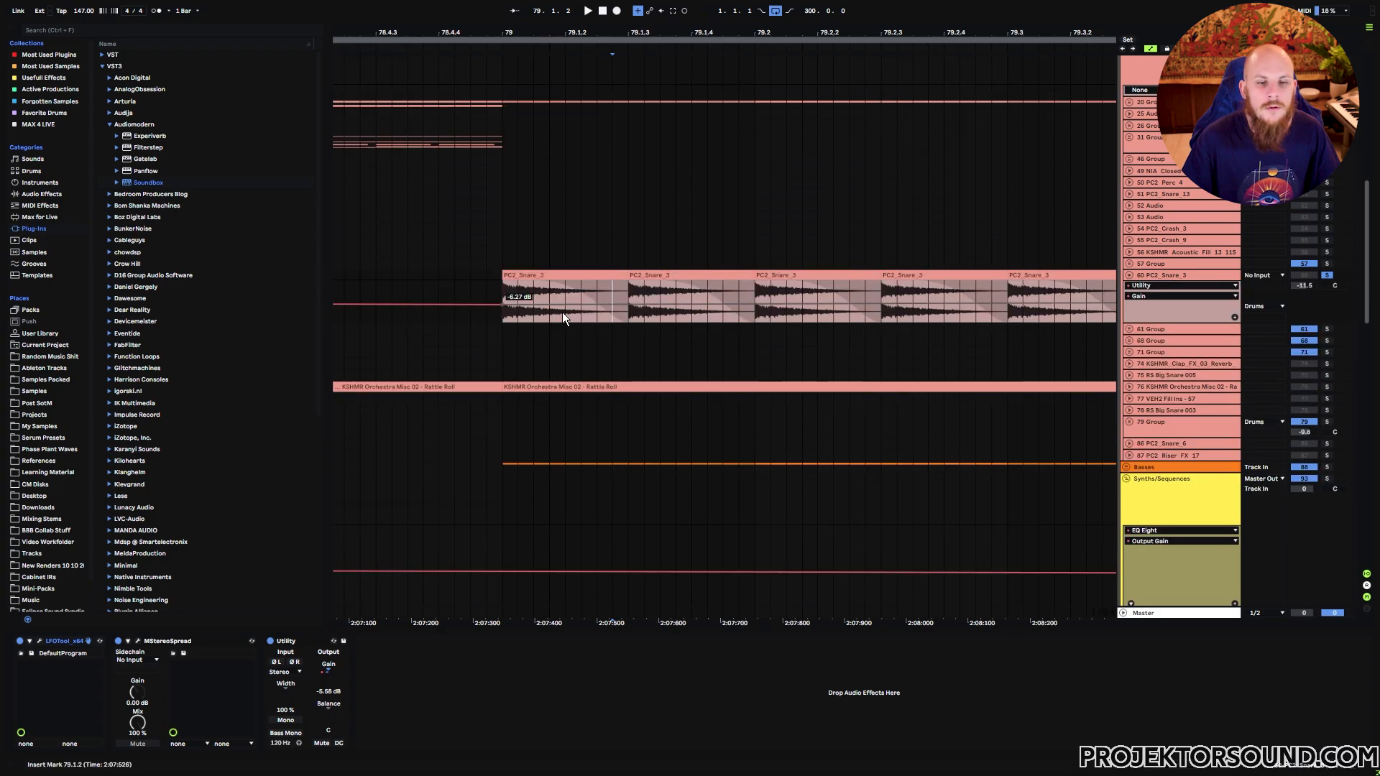
drag(628, 291, 674, 294)
click(626, 291)
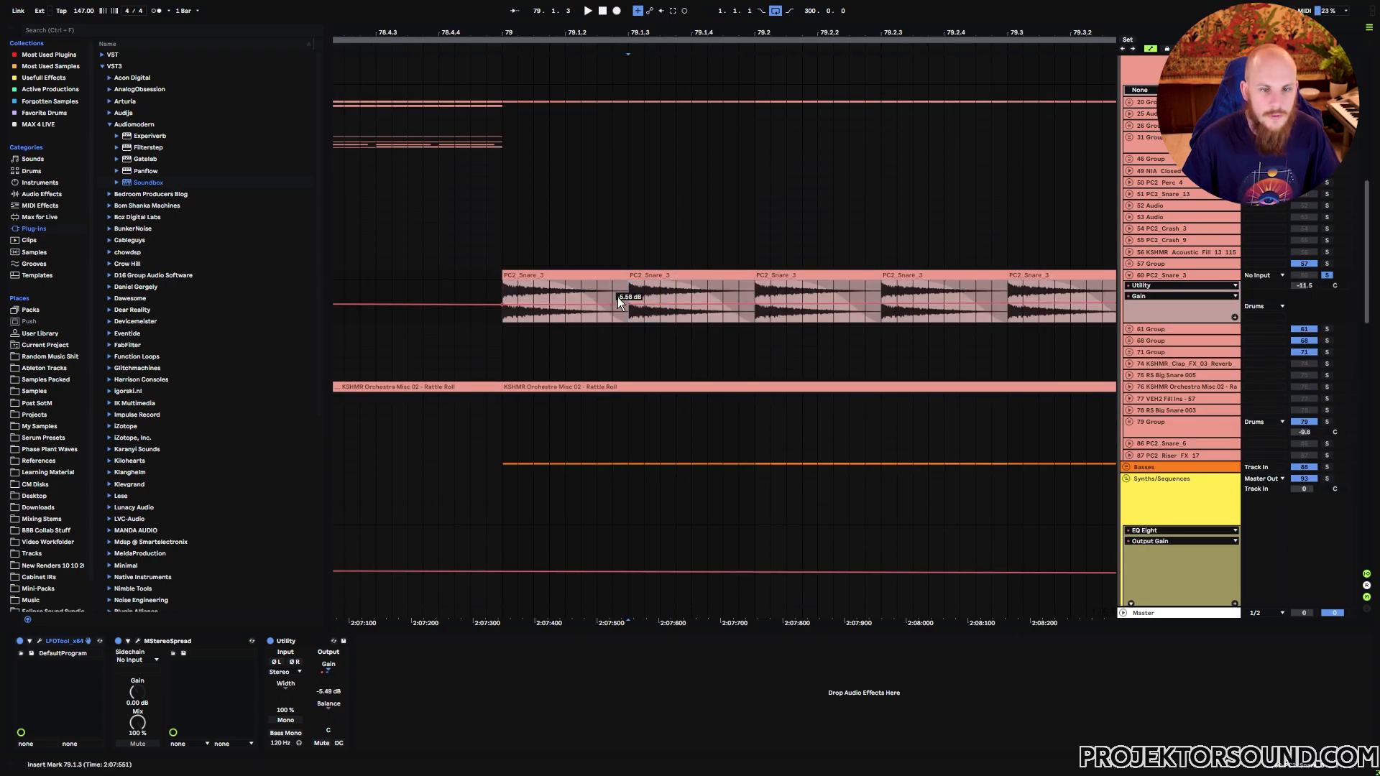
Step: Remove the fade-out from the first PC2_Snare_3 clip and highlight its unfaded end from 79.1.2 to 79.1.3
click(549, 286)
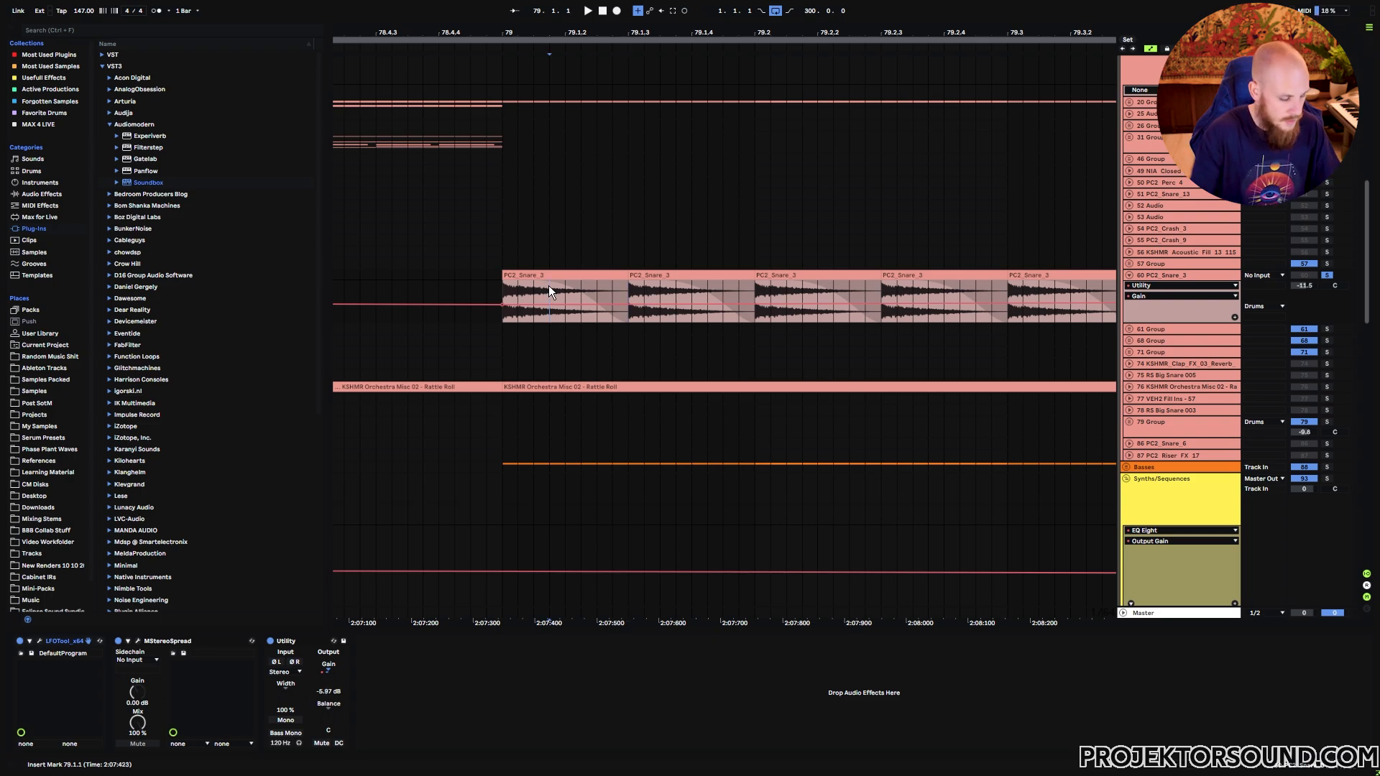
key(f)
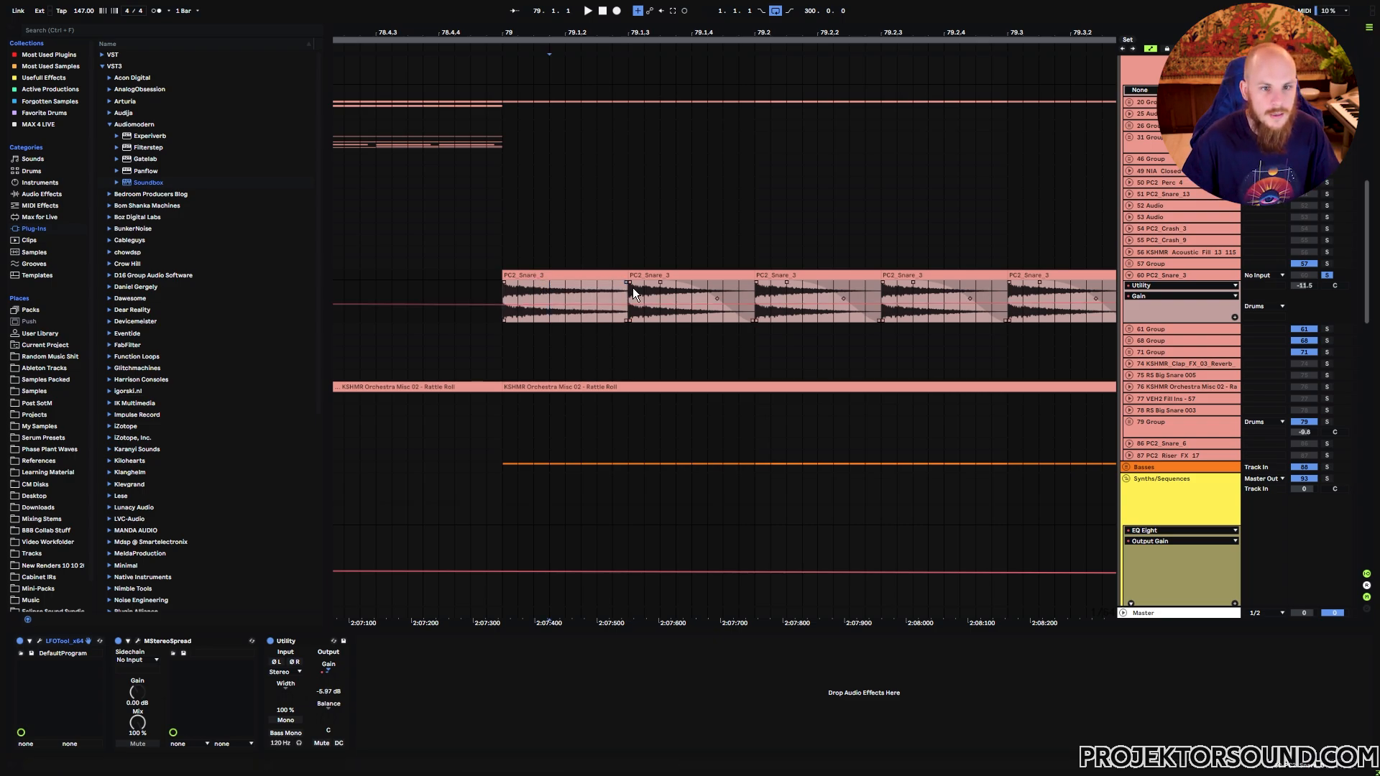
key(f)
click(590, 307)
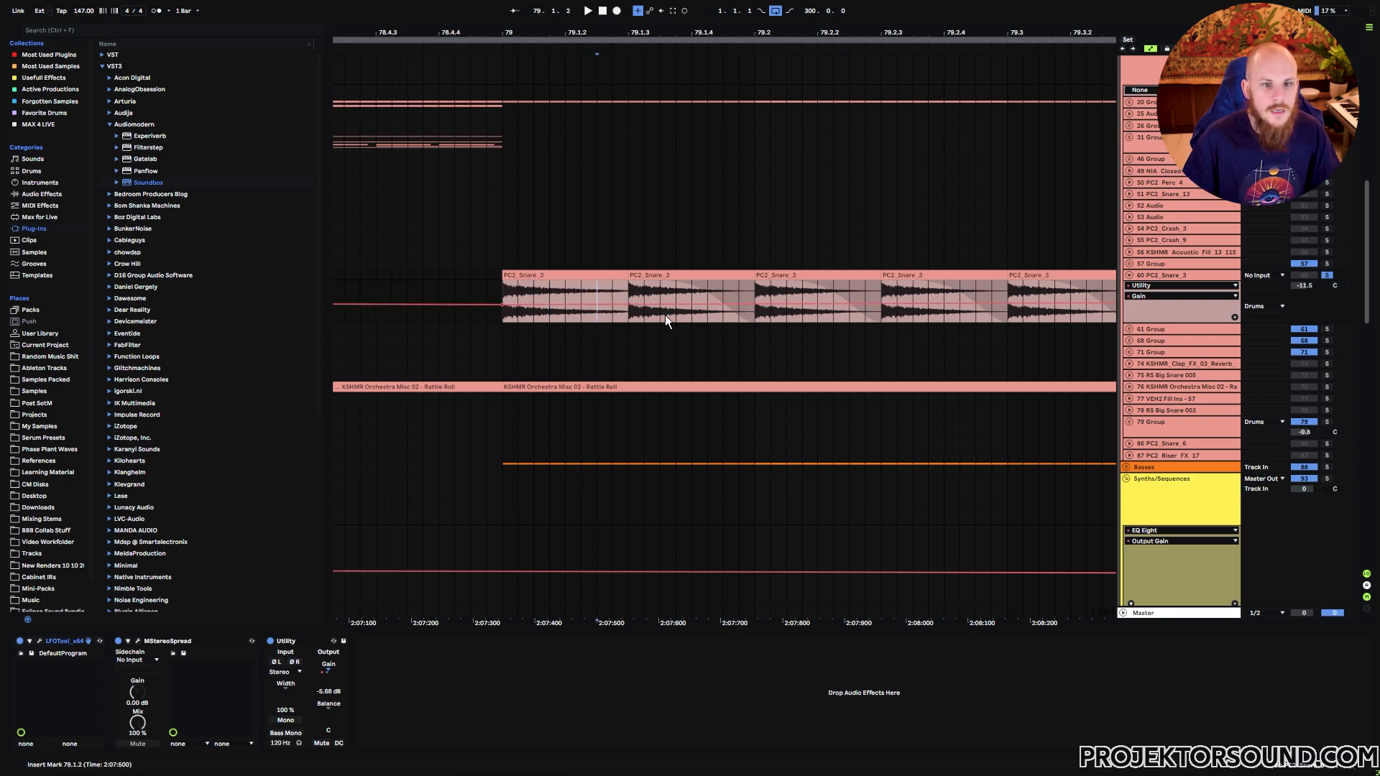
drag(598, 292, 589, 295)
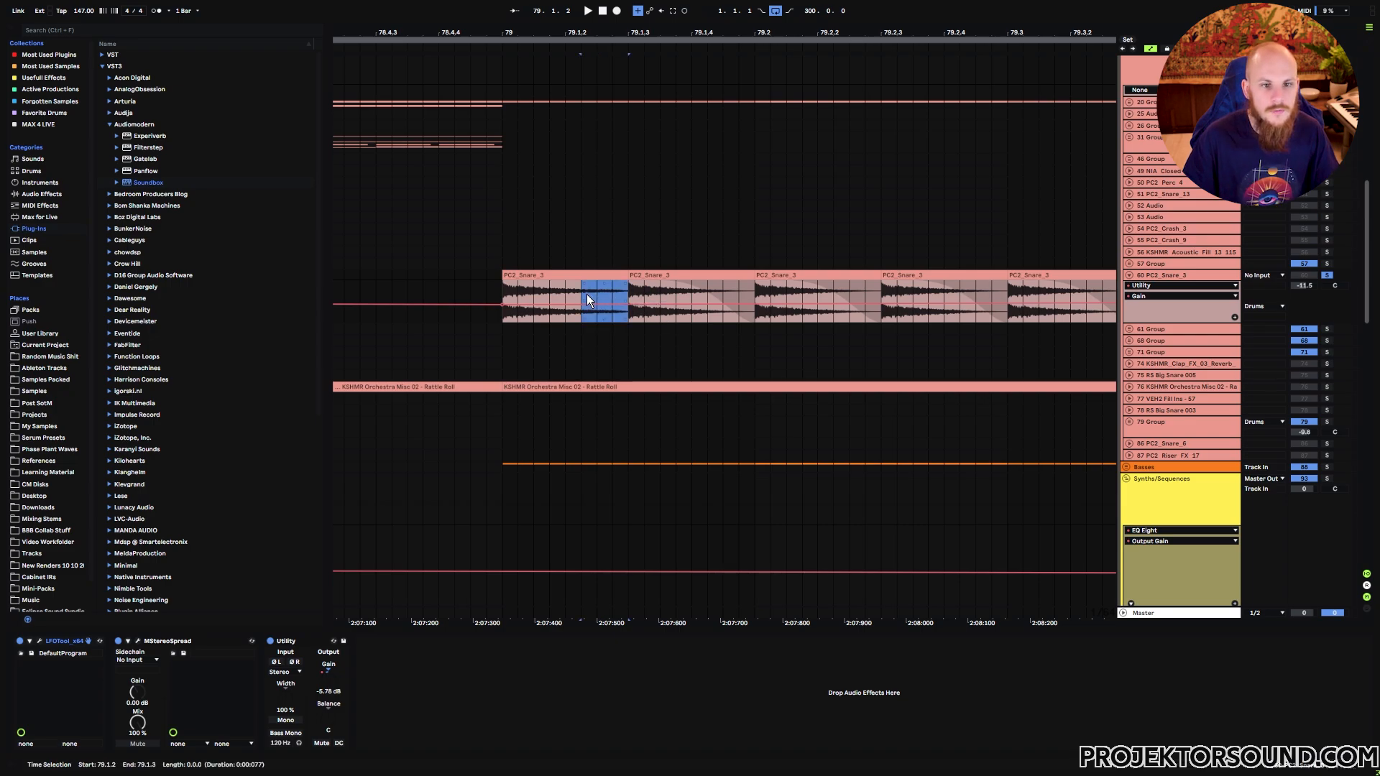
click(624, 293)
key(f)
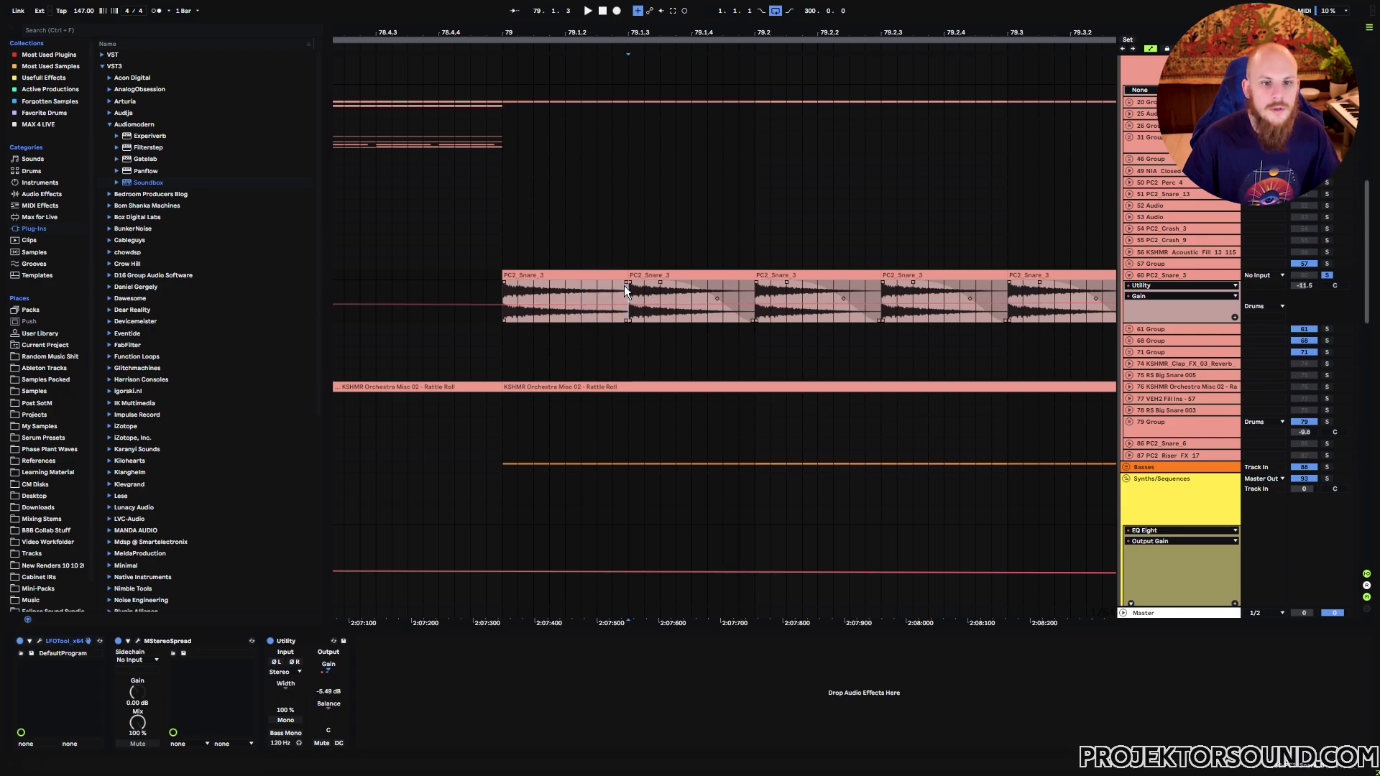
key(f)
Step: Replace the first PC2_Snare_3 clip with a copy of the second, and highlight its faded end from 79.1.2 to 79.1.3
click(642, 275)
click(592, 274)
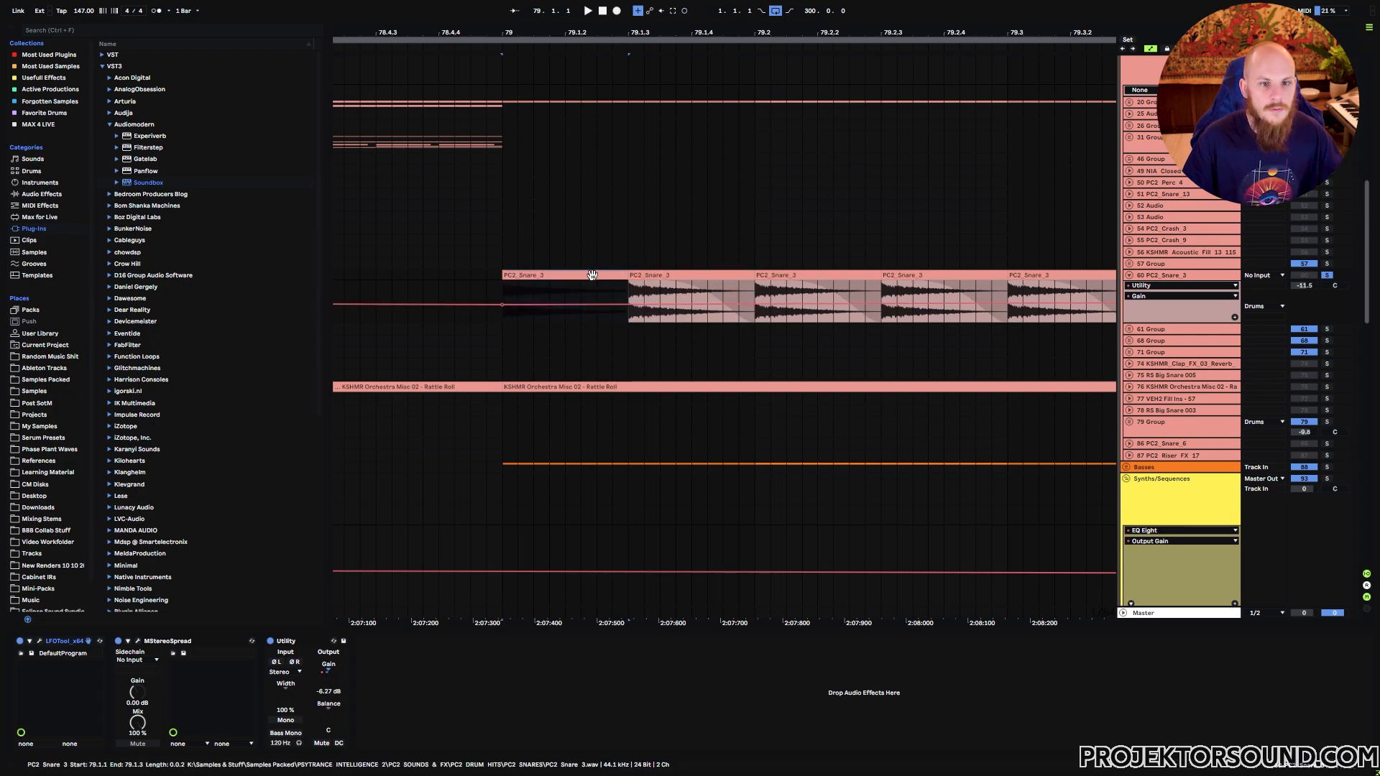
key(ctrl+v)
click(586, 292)
drag(613, 294, 626, 296)
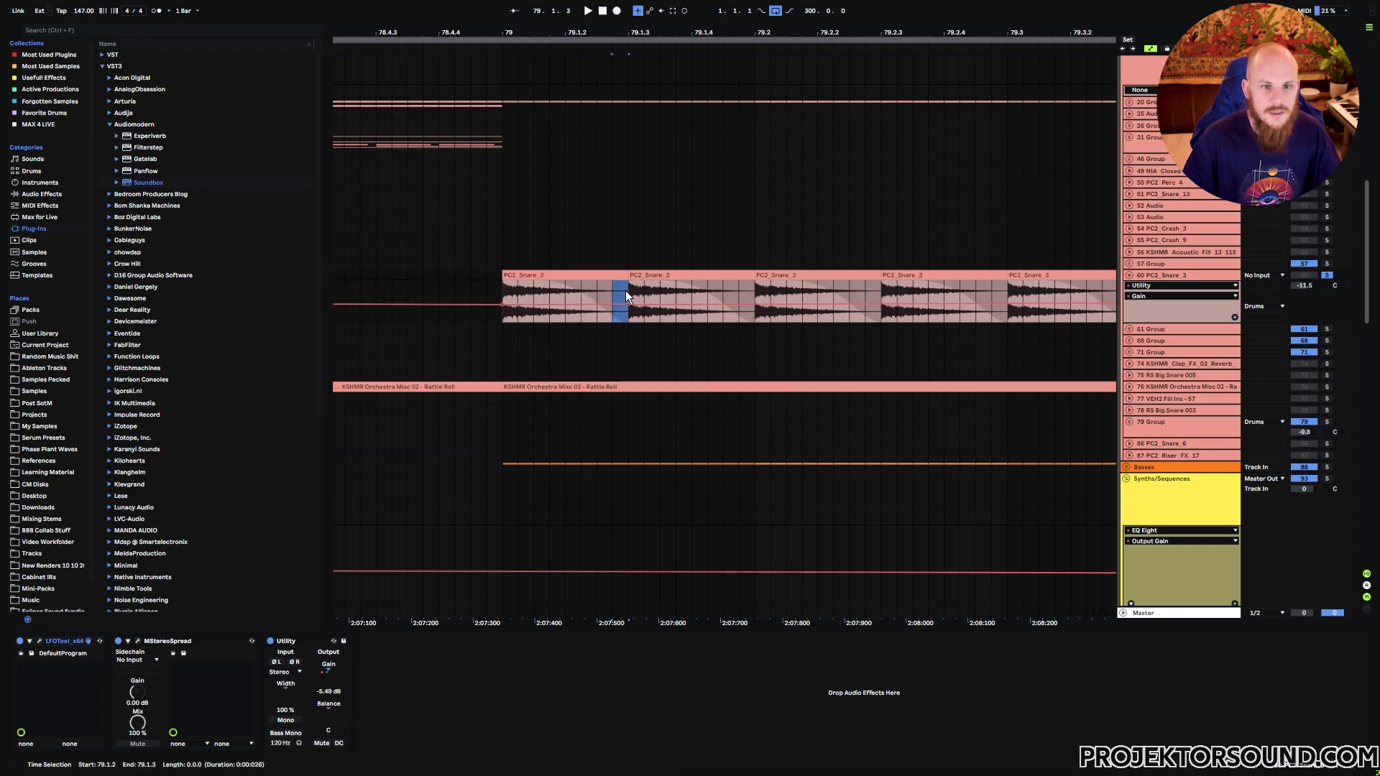
click(631, 291)
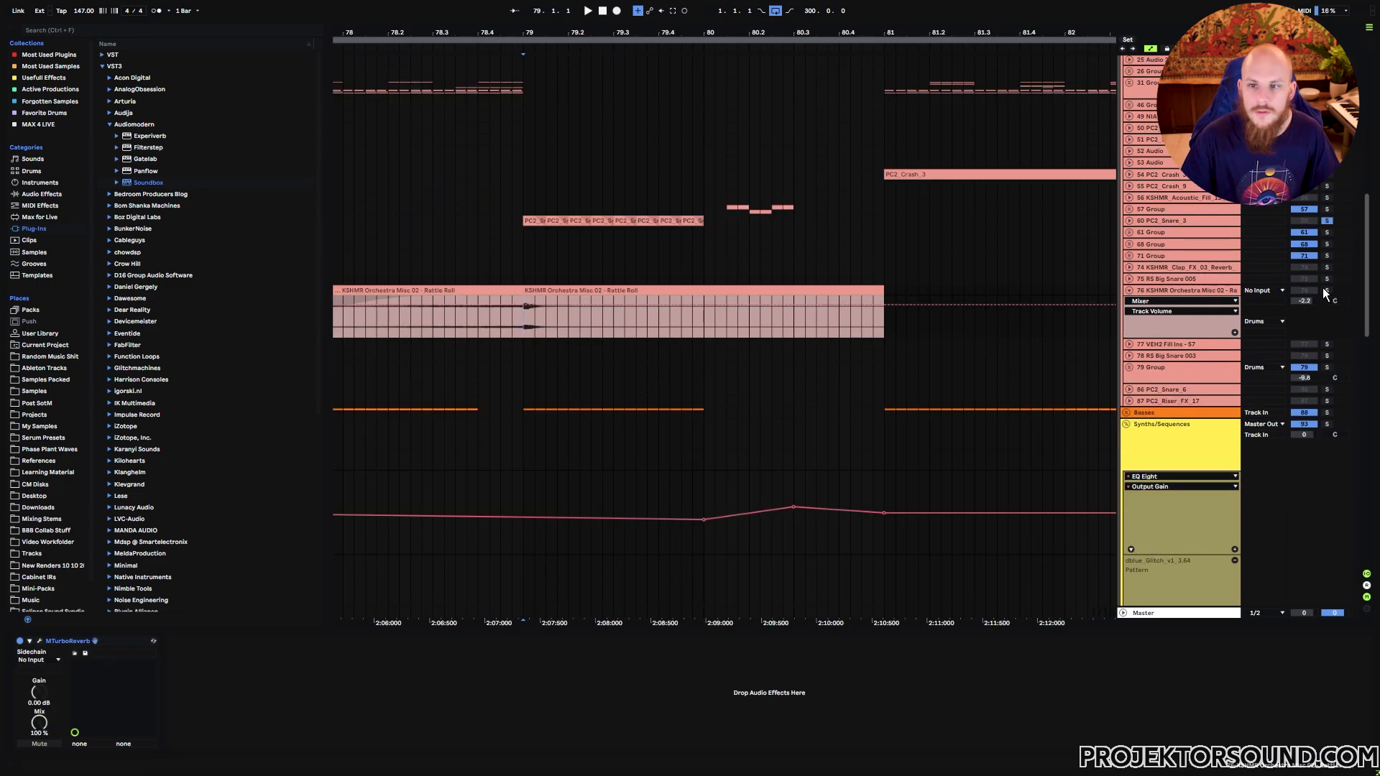
Step: Solo the 76 KSHMR Orchestra Misc 02 rattle roll track, play it from 78.1.1, and place the insert mark at 79.1.1
click(1324, 289)
click(441, 317)
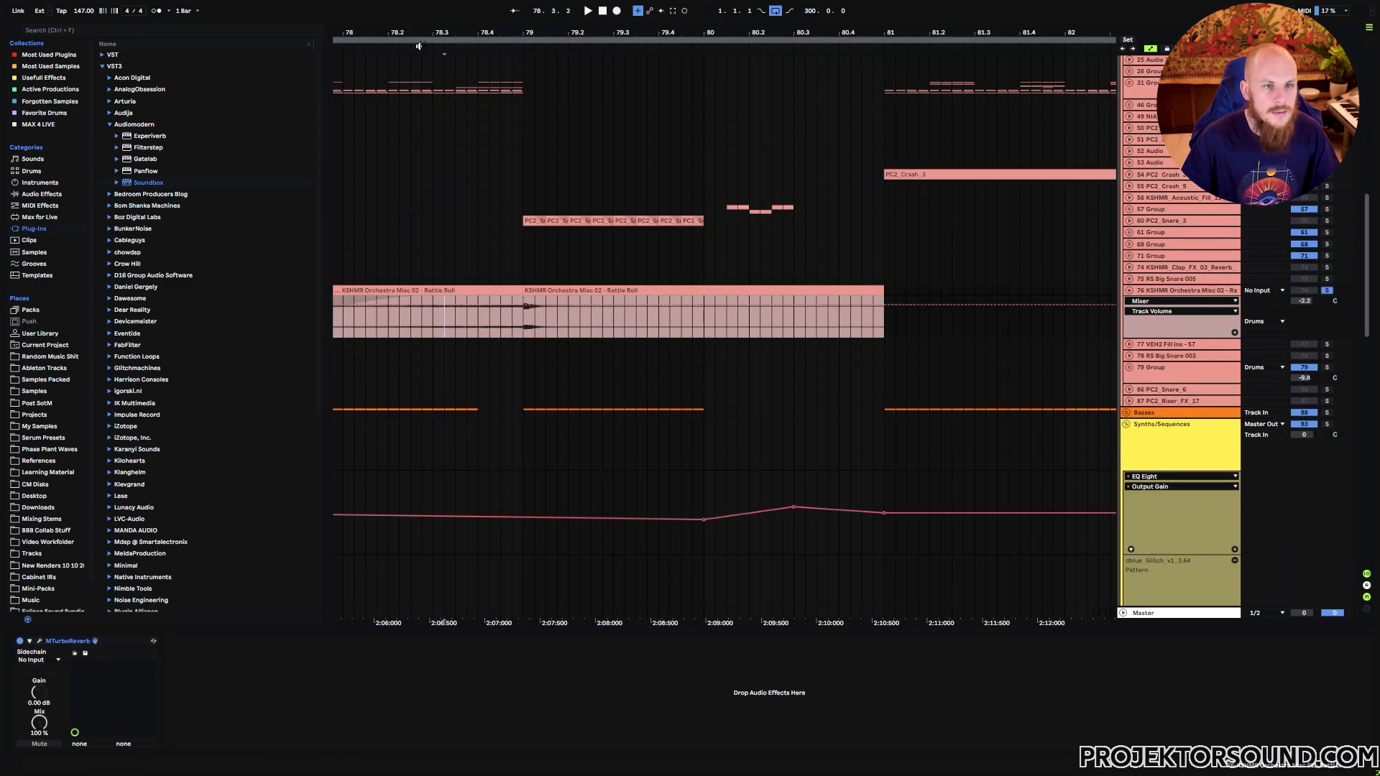
scroll(532, 360, left, 5)
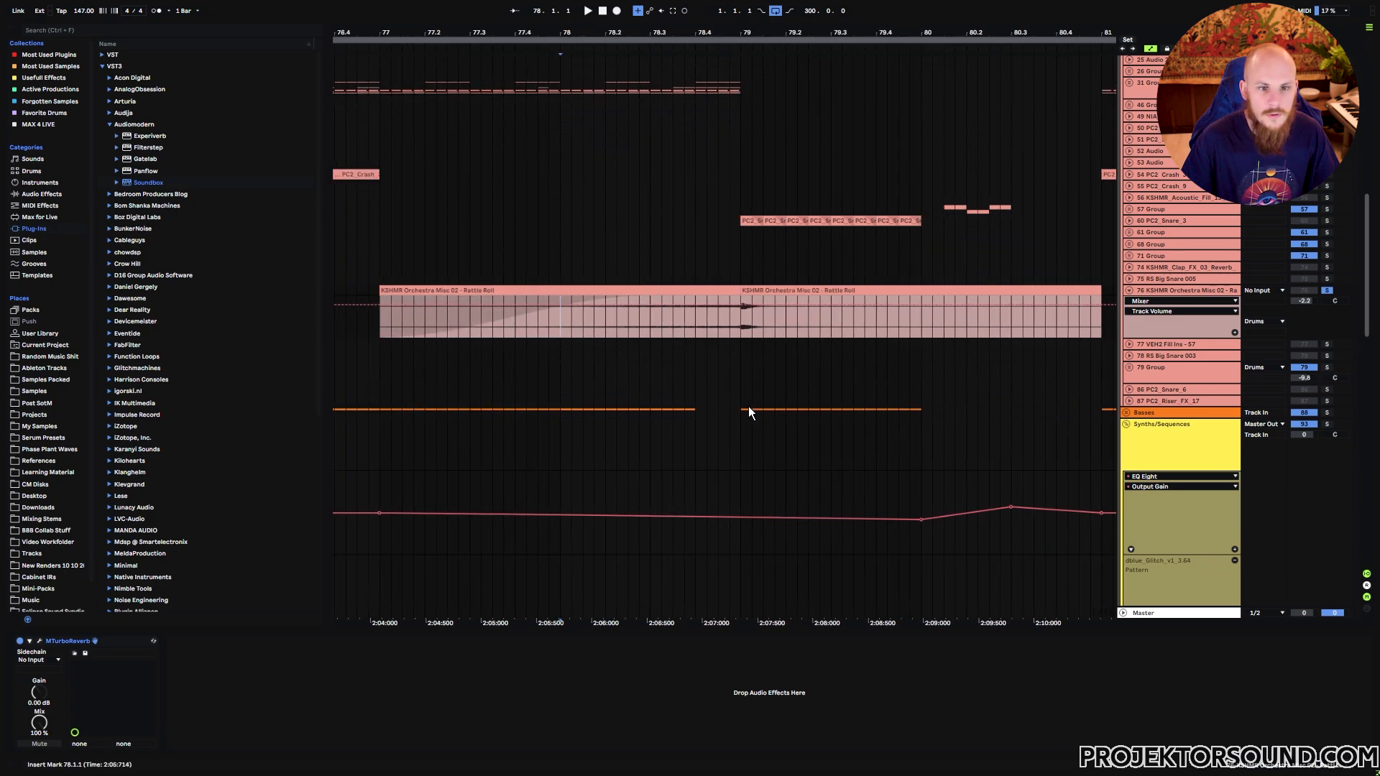
key(space)
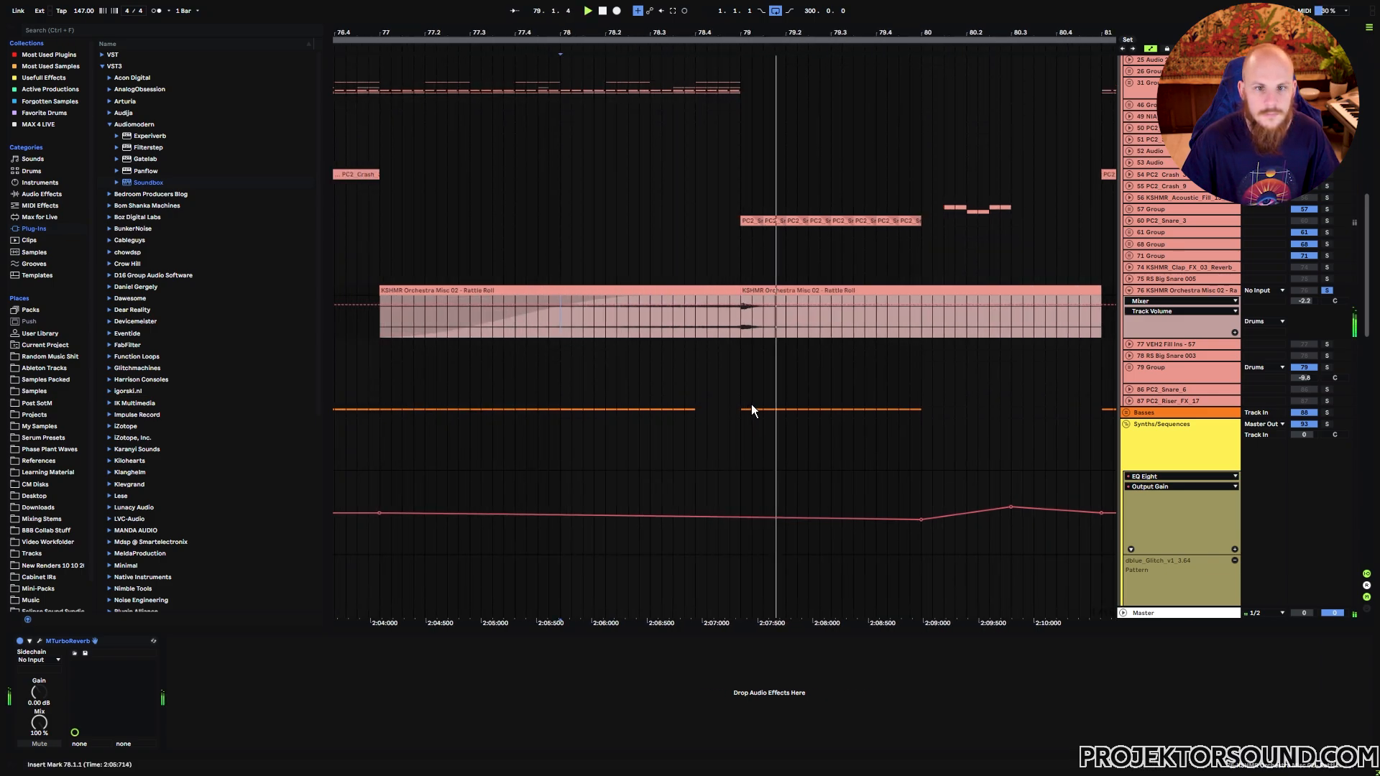
click(738, 231)
key(space)
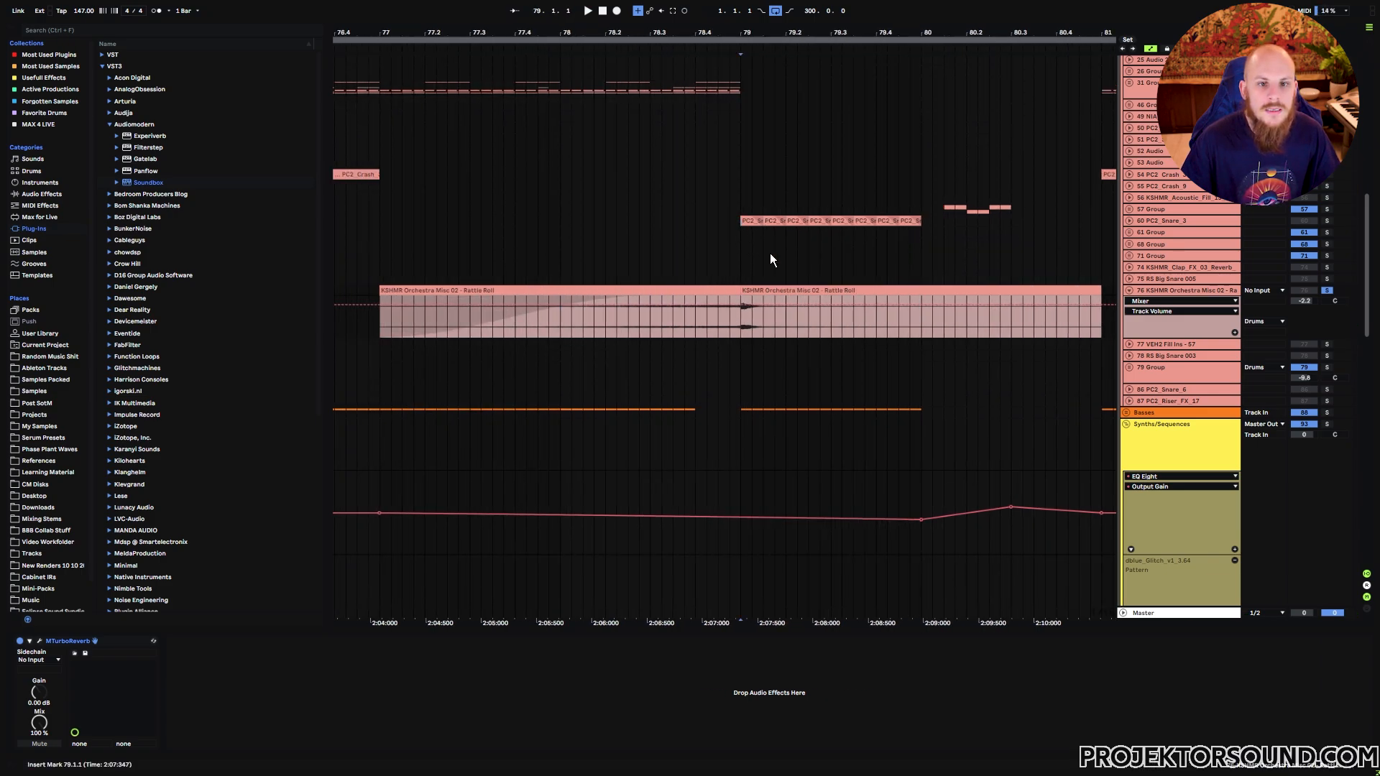
Step: Solo 57 Group in the Drums group and play its fill from 80.1.1
drag(742, 253, 637, 421)
click(654, 279)
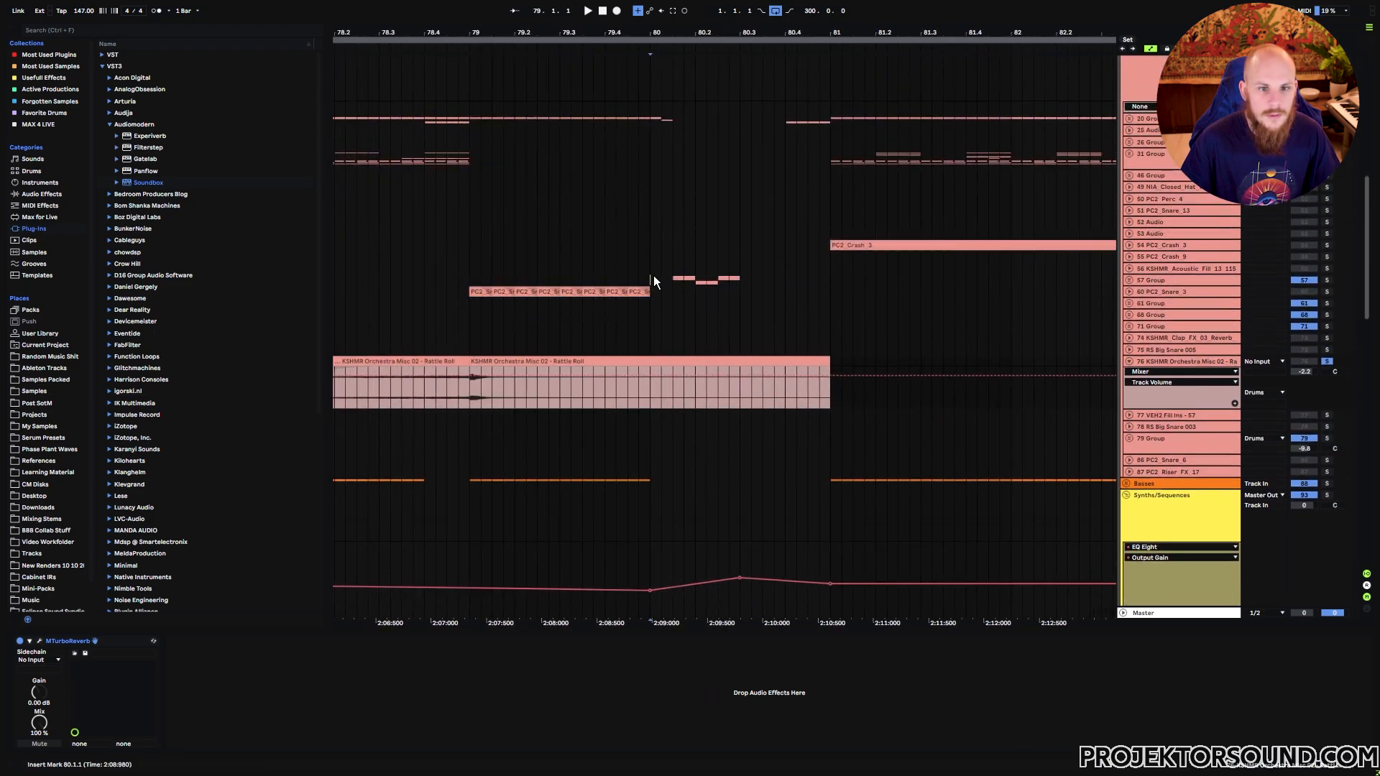
click(1327, 281)
key(space)
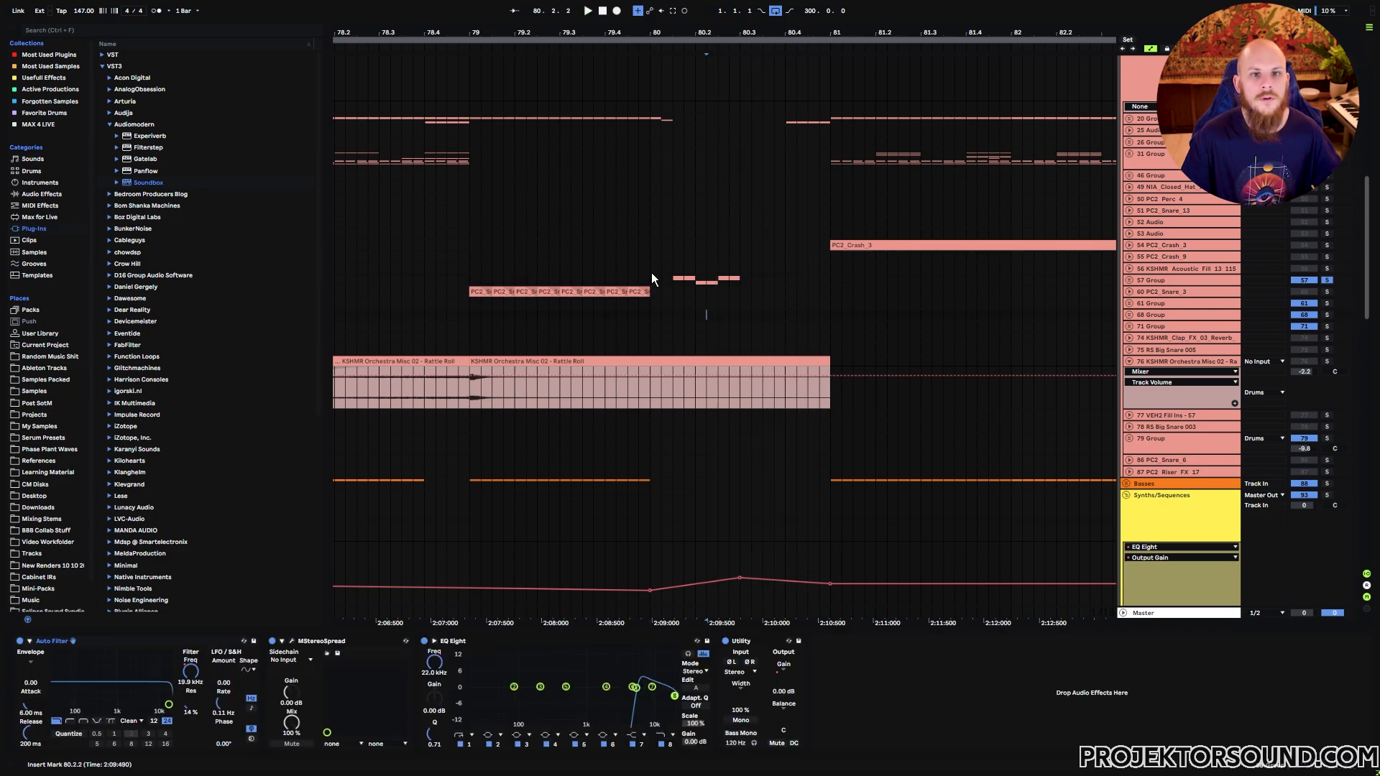
Step: Highlight the drum tracks from 80.1.1 to 80.3.1, 80.3.1 to 81.1.1 and 79.1.1 to 81.1.1, and fold the rattle roll track
drag(651, 273, 740, 356)
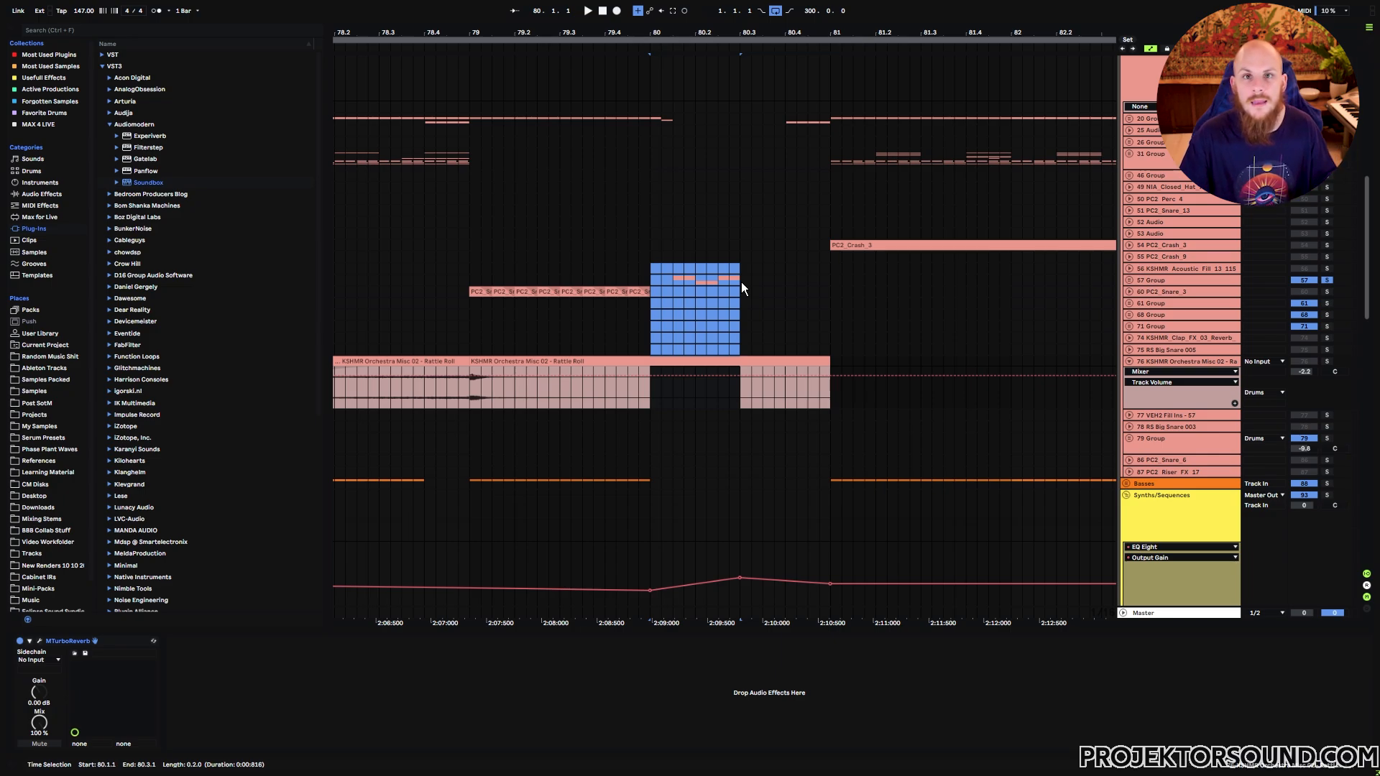
drag(742, 269, 829, 368)
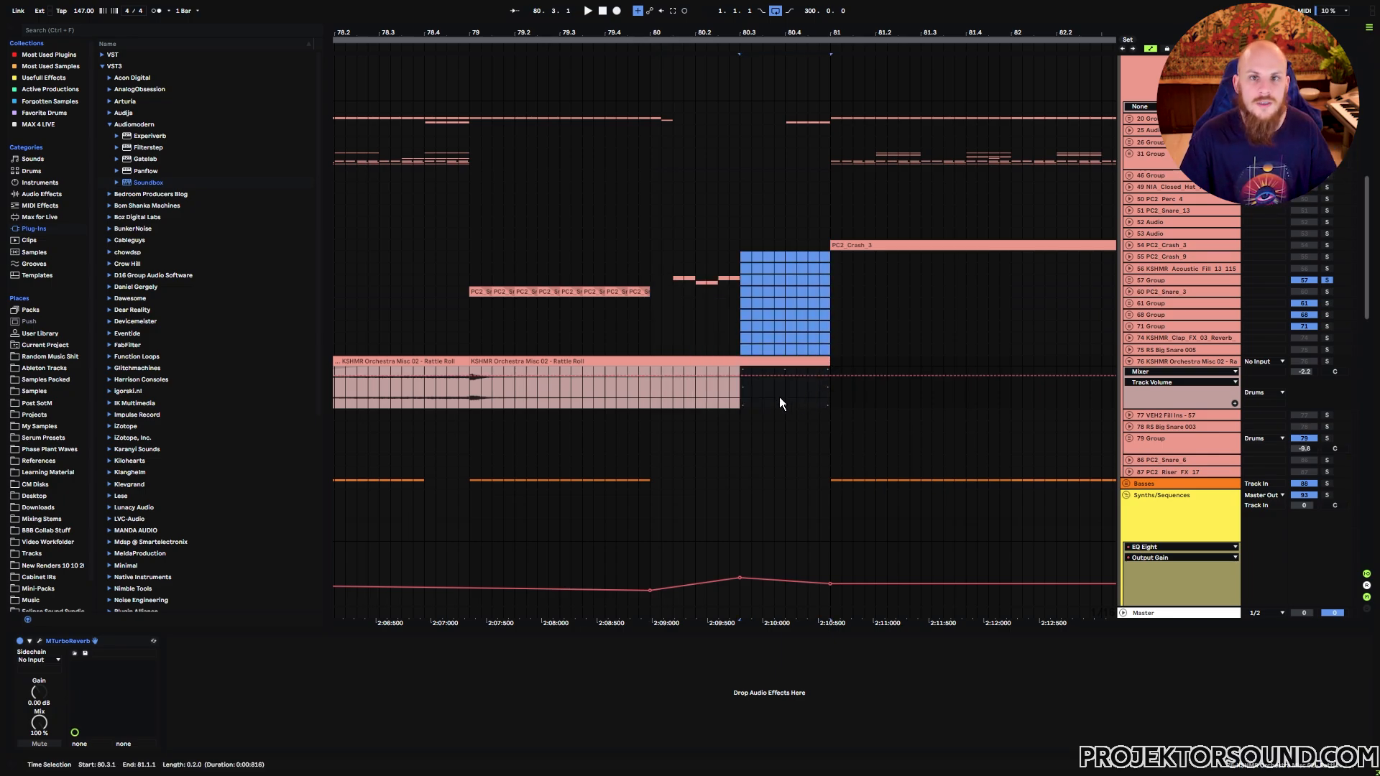
drag(471, 118, 839, 388)
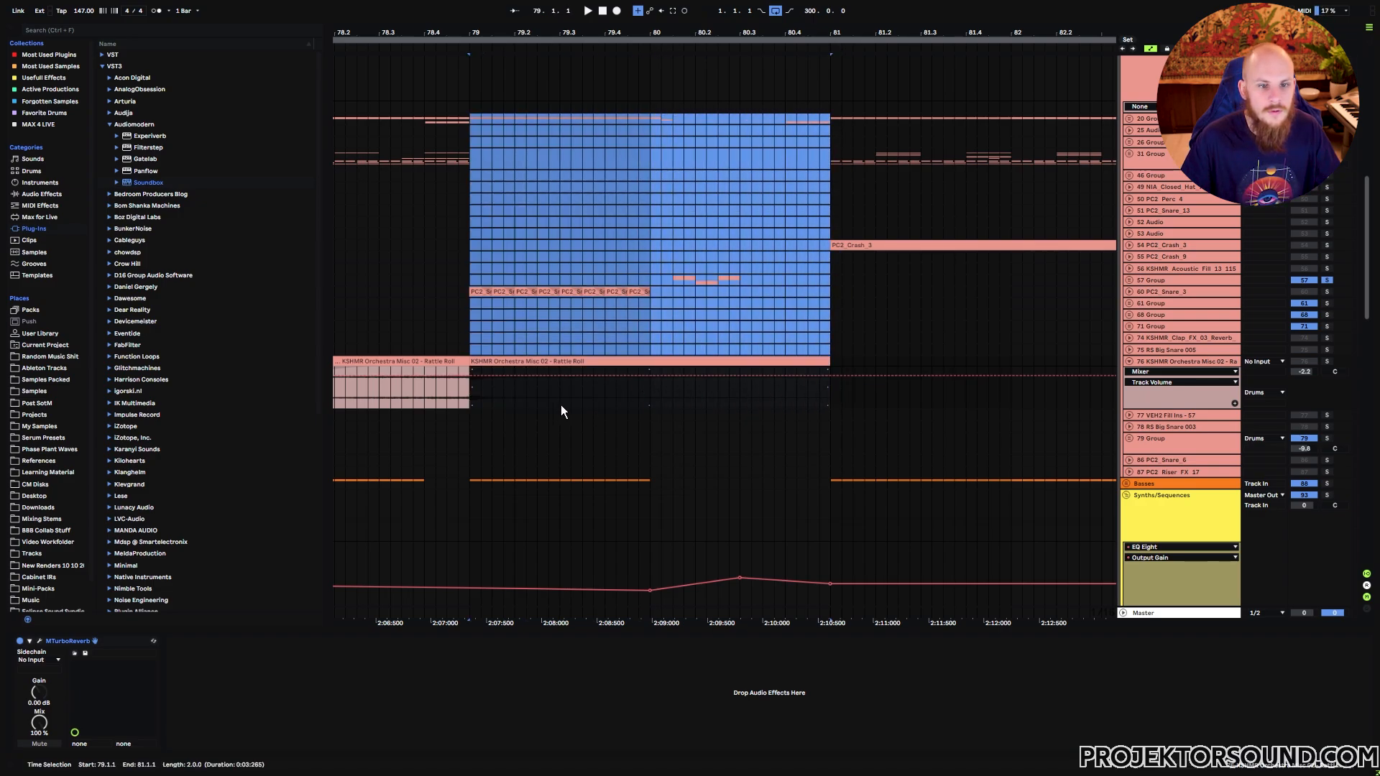
click(477, 401)
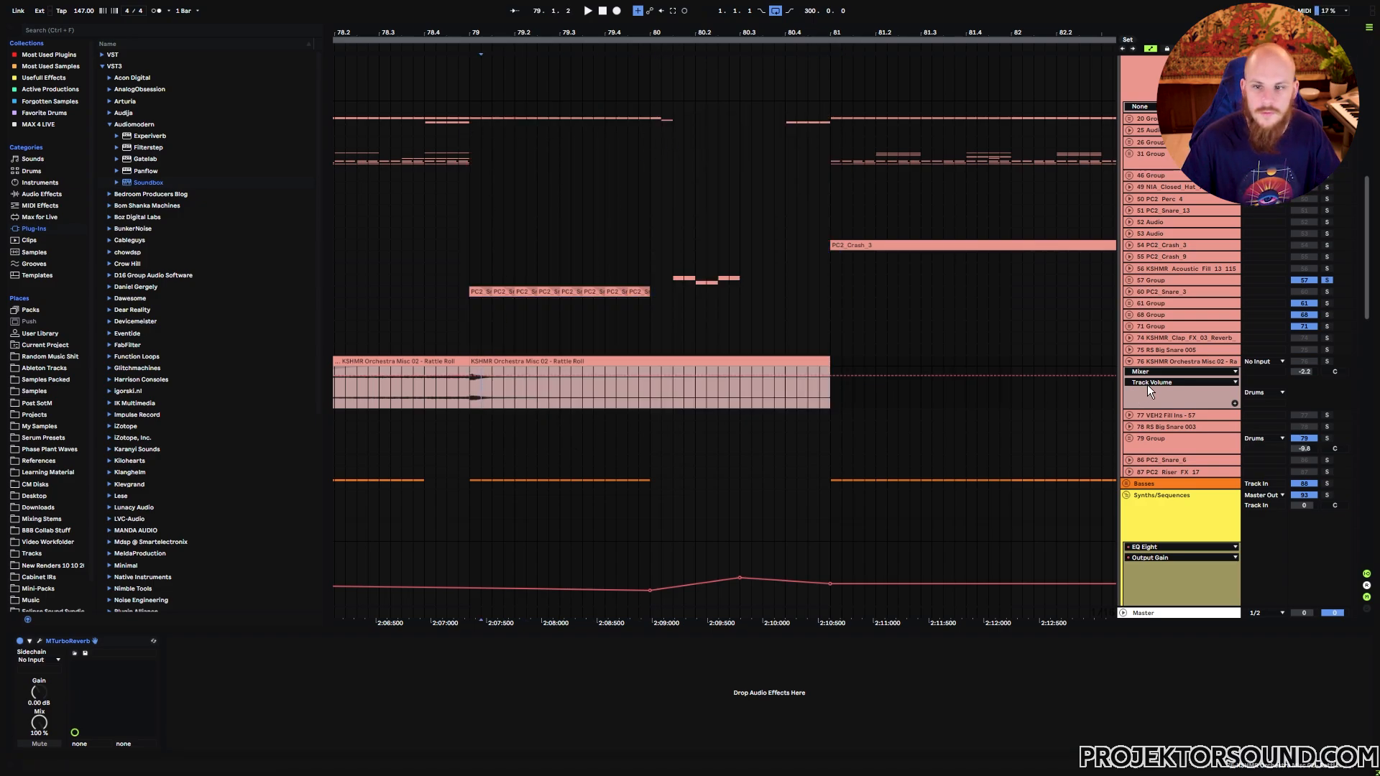
click(1129, 361)
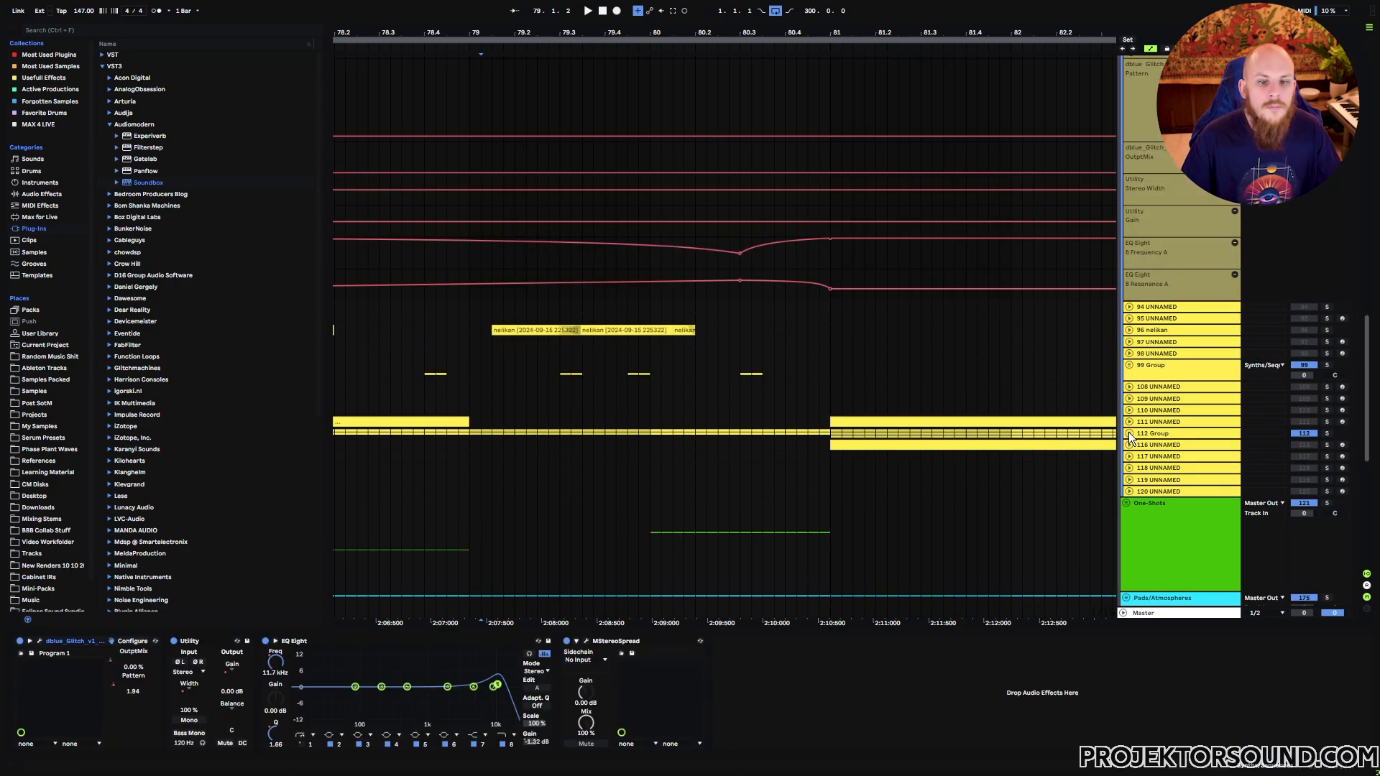
Step: Unfold 112 Group in Synths/Sequences and examine its effect automation lanes between bars 79 and 81
click(1128, 433)
scroll(682, 414, down, 3)
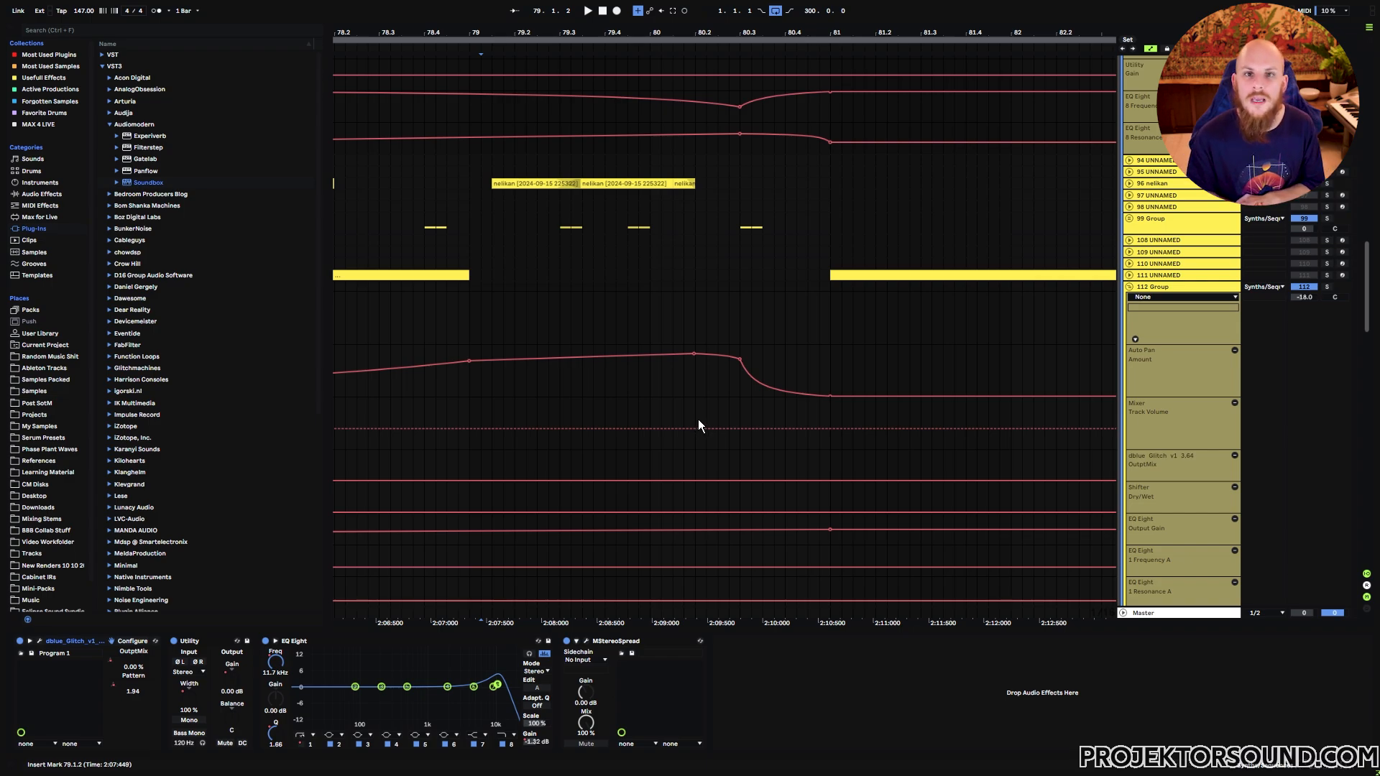
scroll(703, 501, down, 5)
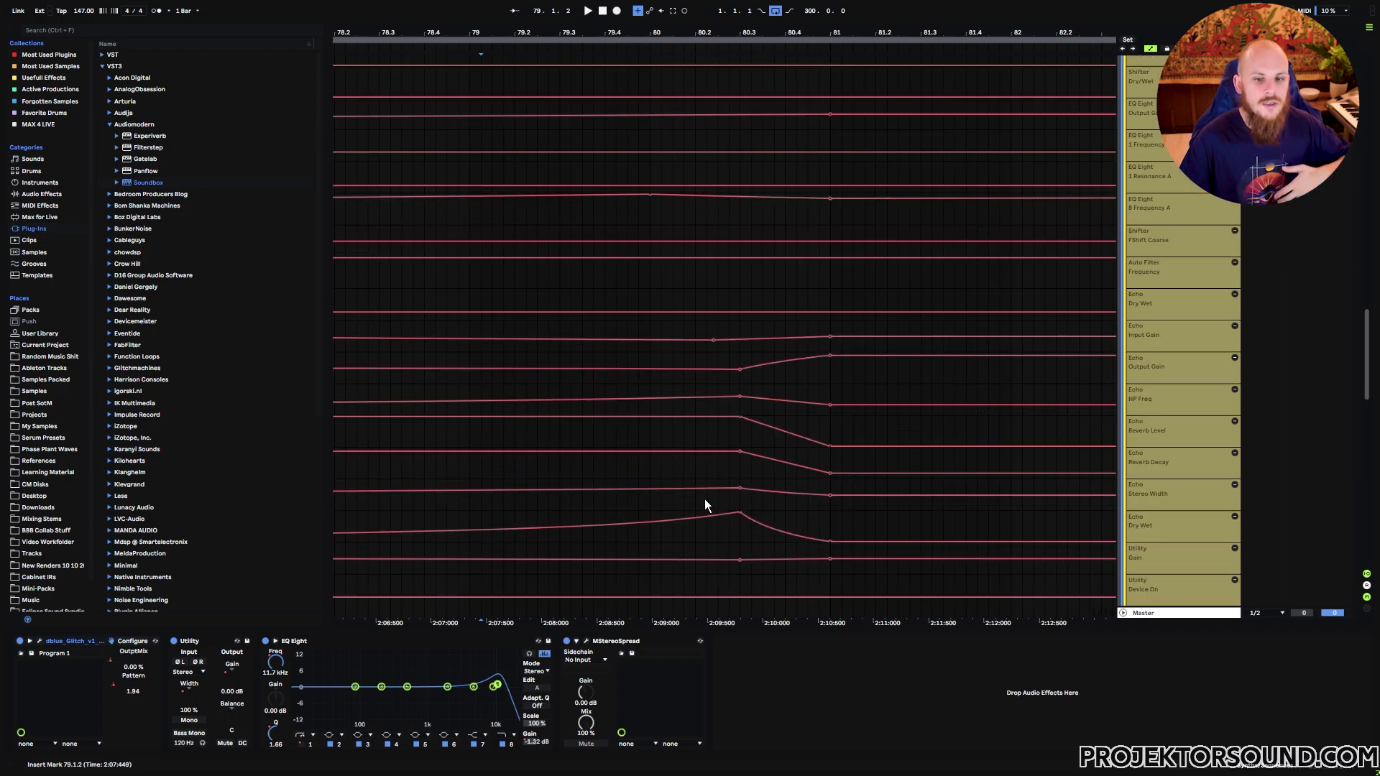
scroll(707, 487, up, 3)
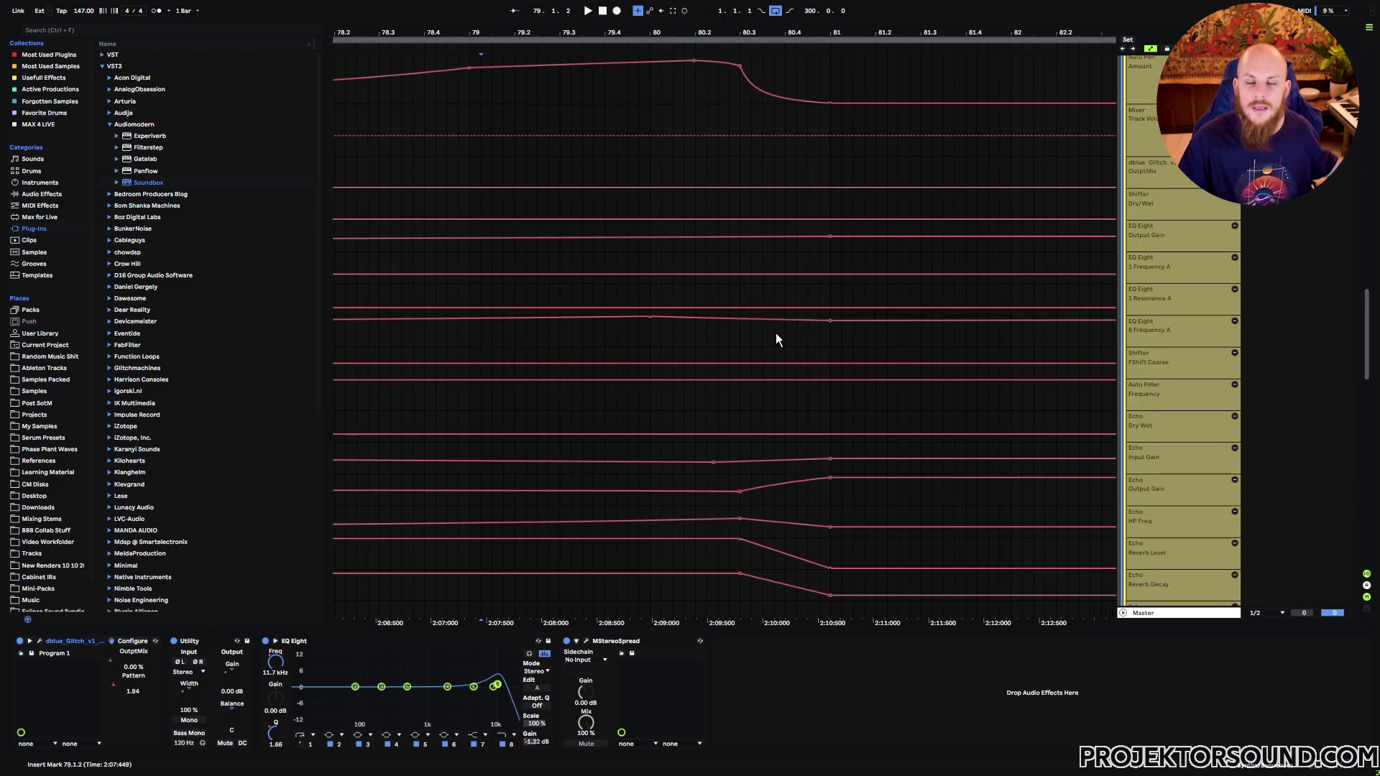
scroll(762, 313, down, 3)
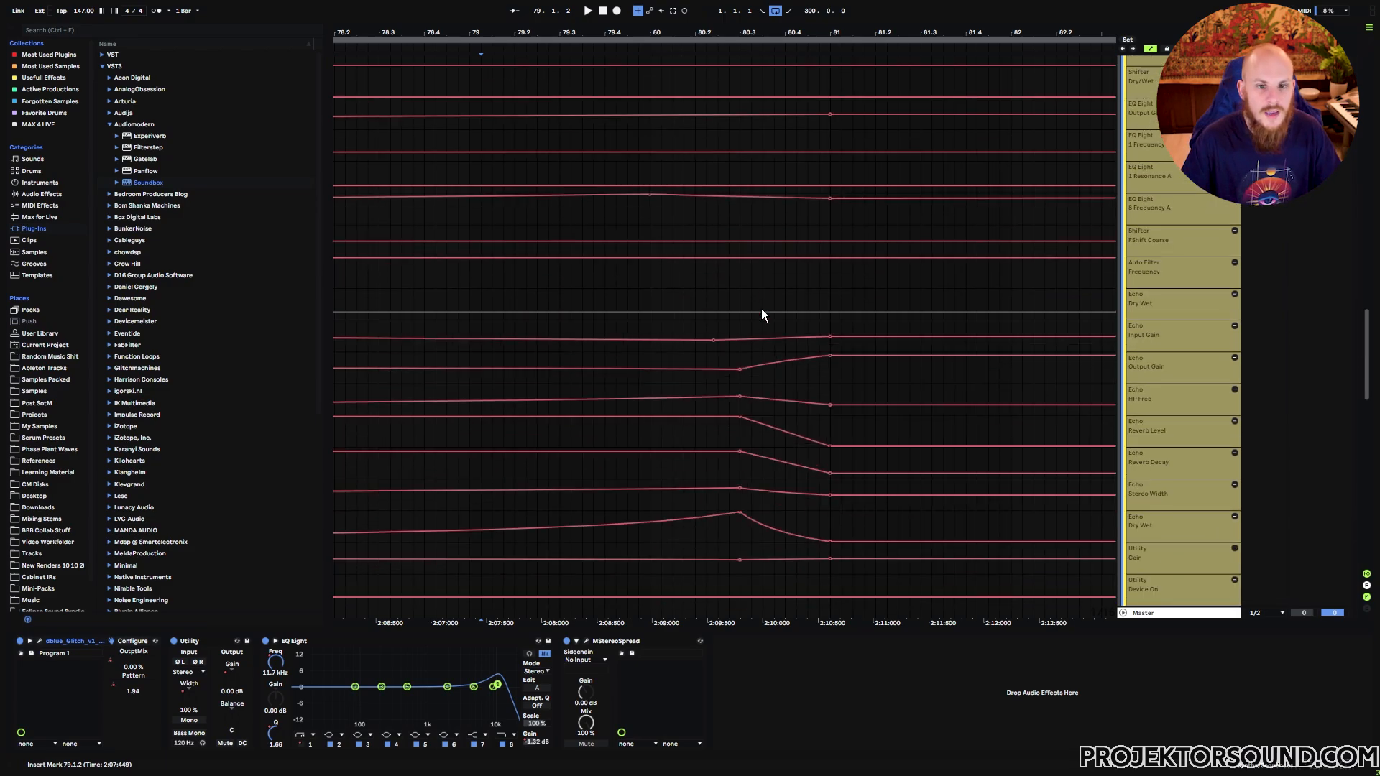
scroll(676, 288, down, 3)
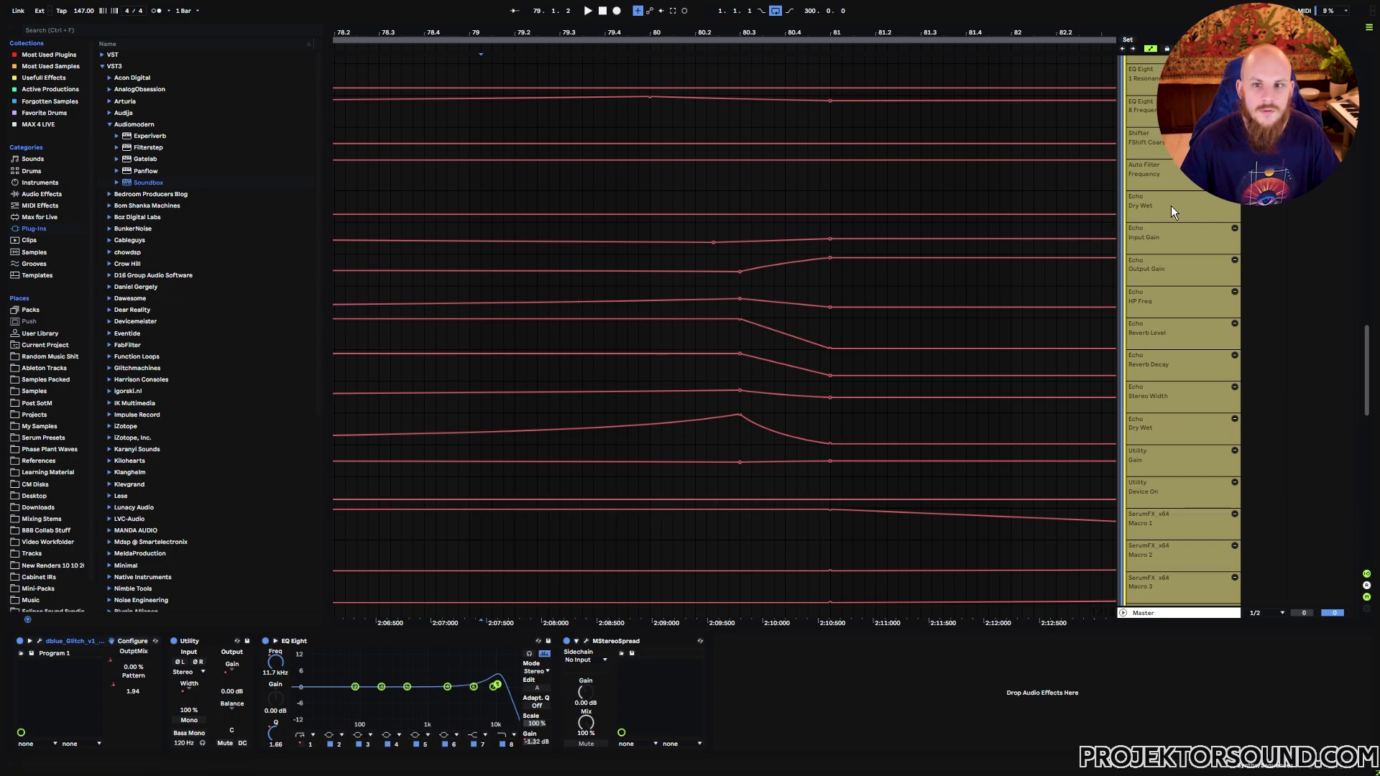
scroll(741, 248, down, 4)
Step: Select the second Echo Dry Wet automation lane, inspect its breakpoint at 81.1.1, and review the dblue_Glitch lanes at the group's end
click(571, 312)
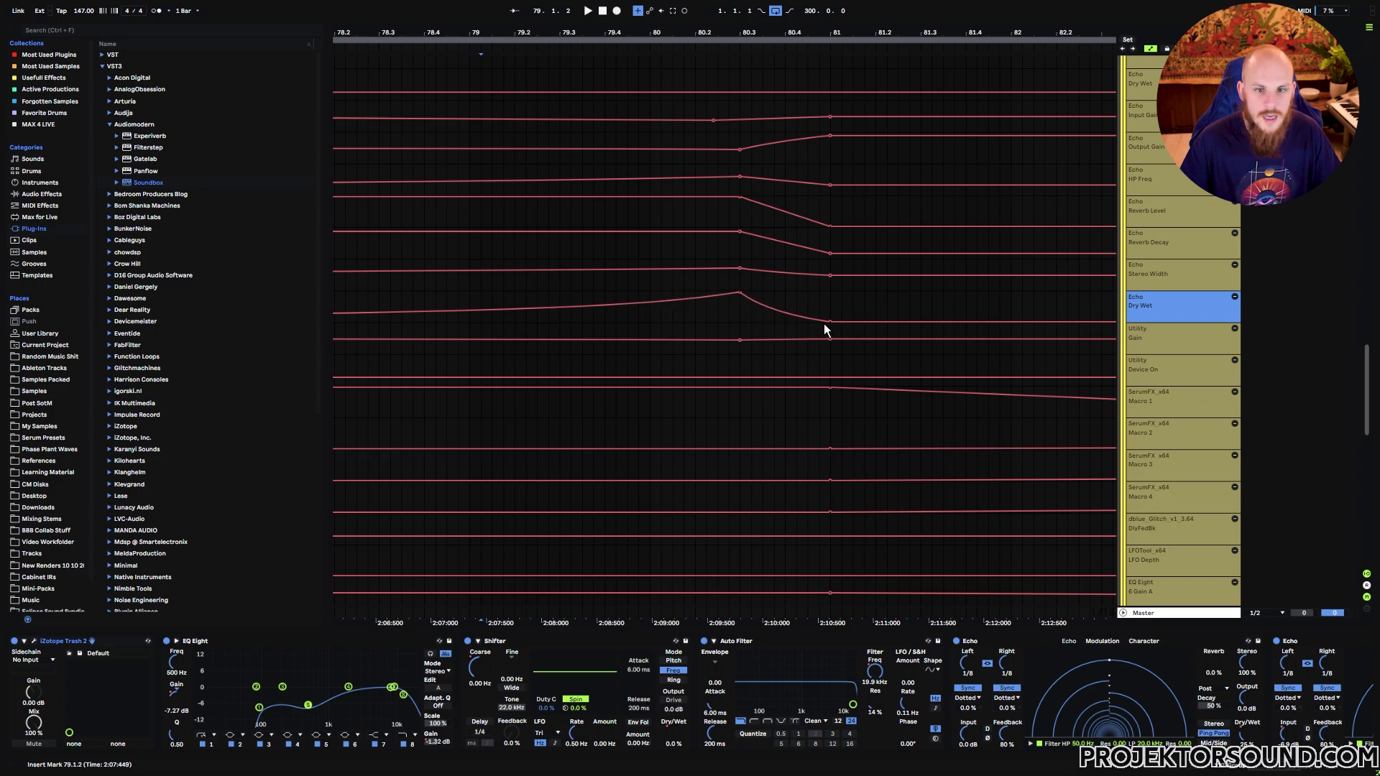
mouse_move(827, 322)
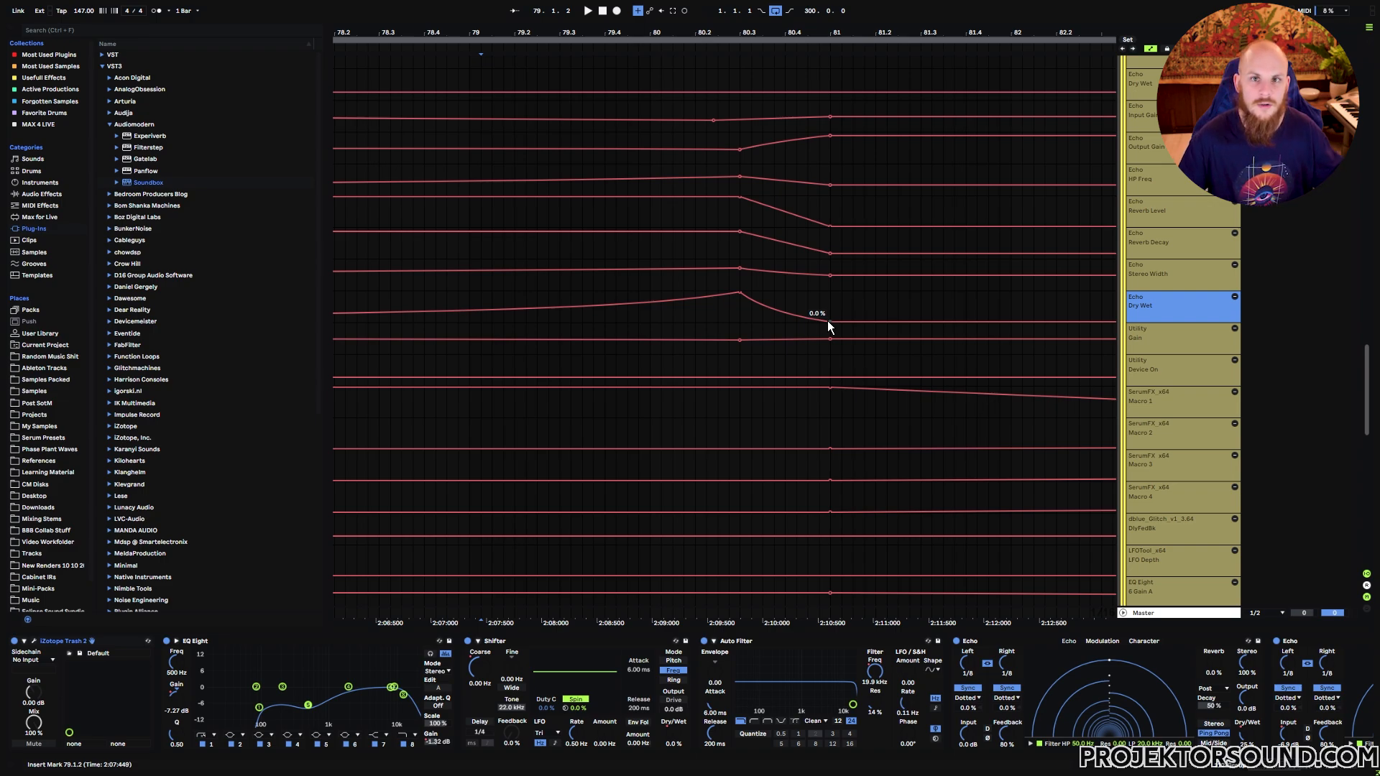
scroll(718, 385, down, 8)
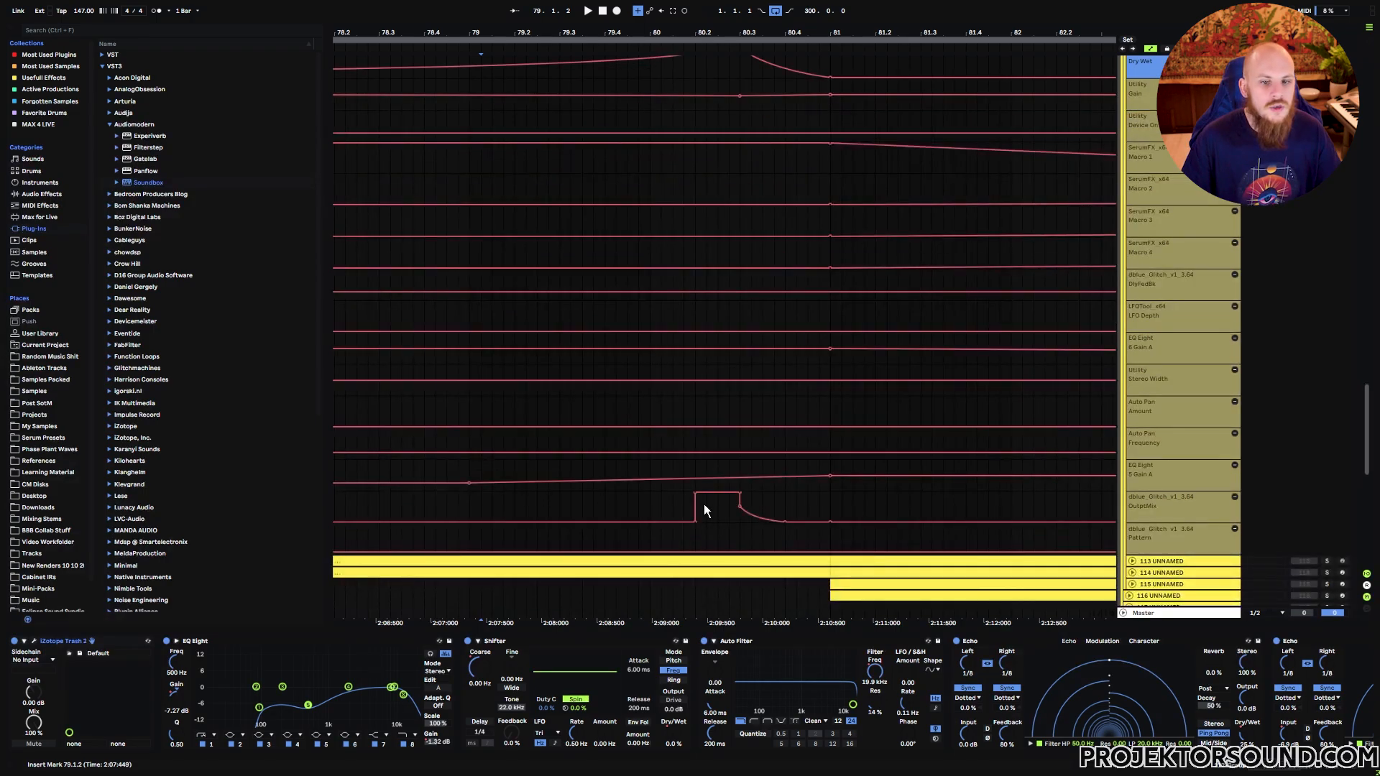
Step: Review 112 Group's automation lanes up to the Auto Pan Amount lane, highlight the curve leading to 81.1.1, and fold the group
scroll(764, 469, up, 15)
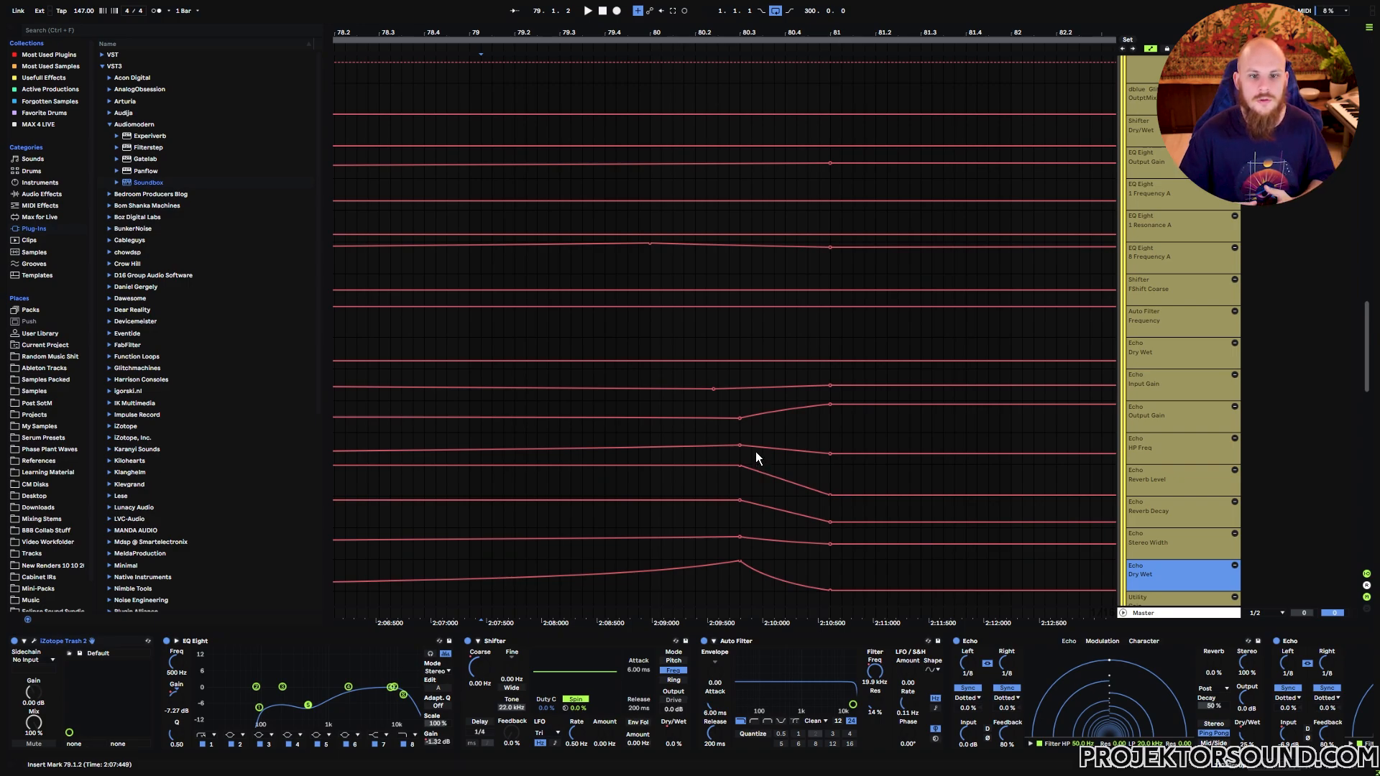
scroll(802, 411, up, 5)
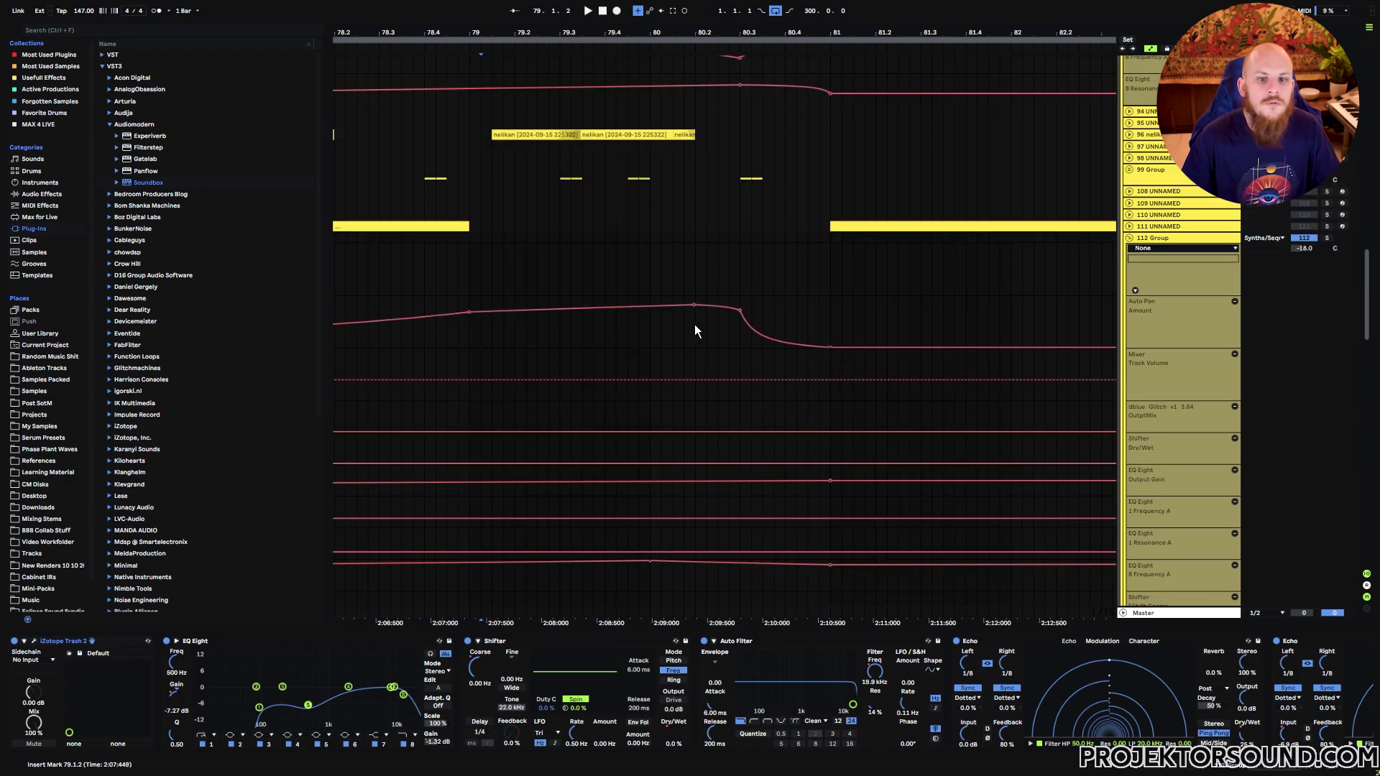
drag(527, 332, 830, 342)
click(1129, 238)
Step: Solo 112 Group and play its transition from 79.1.1 past bar 81
click(1165, 239)
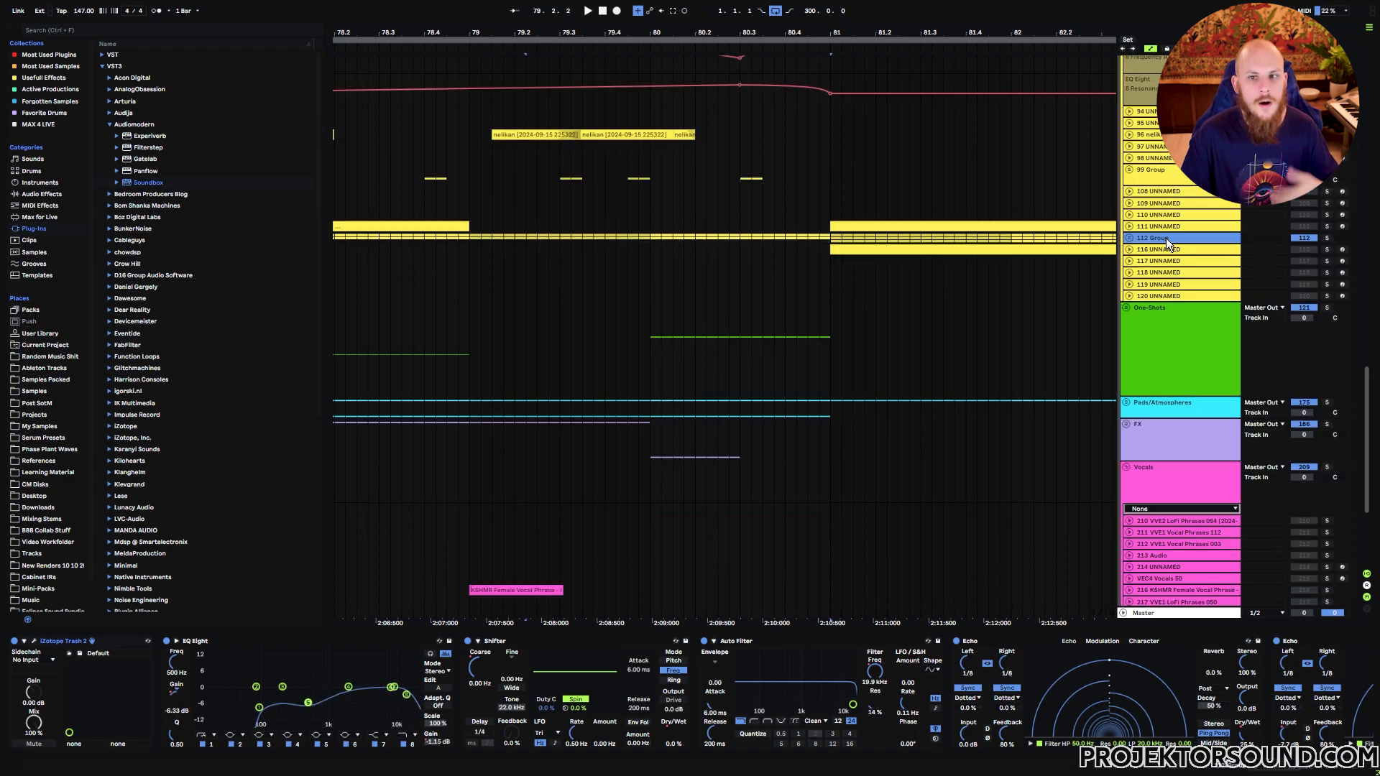
click(471, 237)
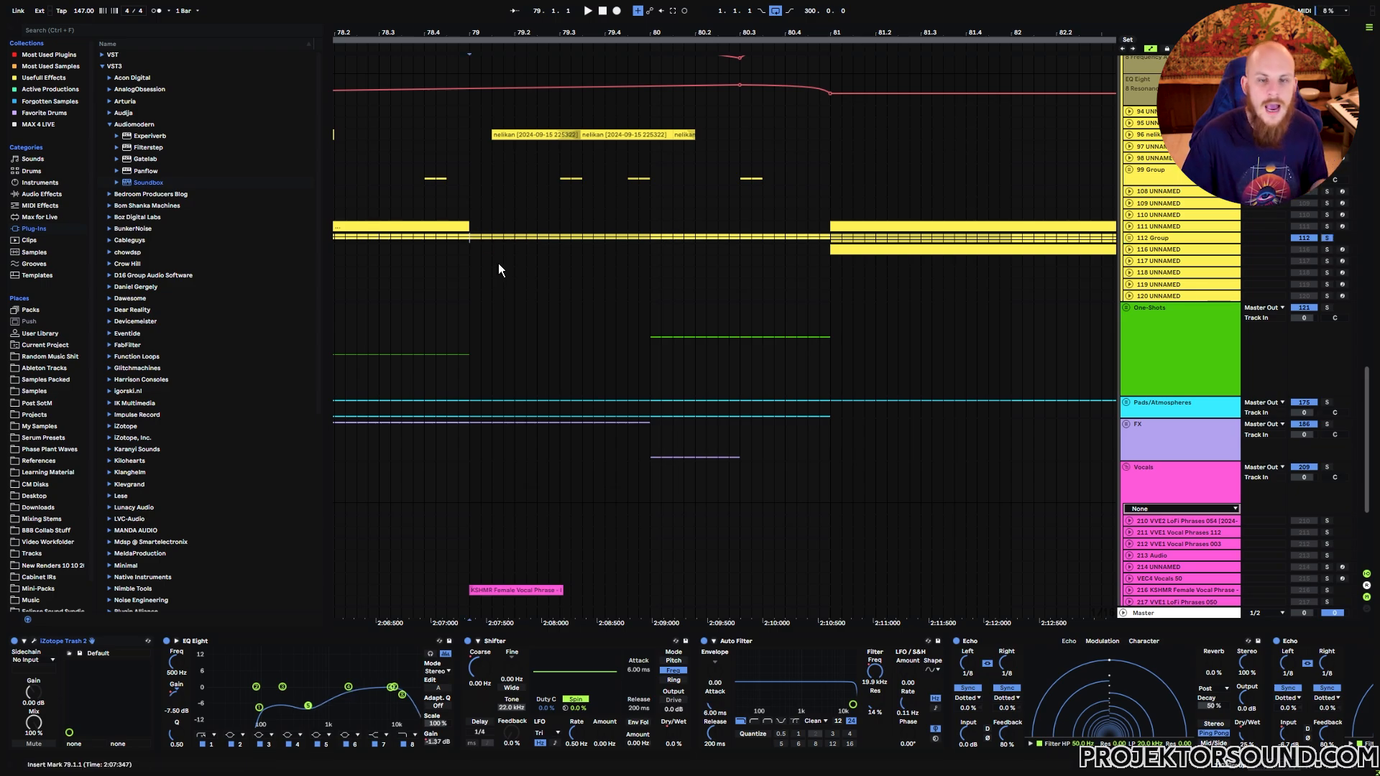
key(space)
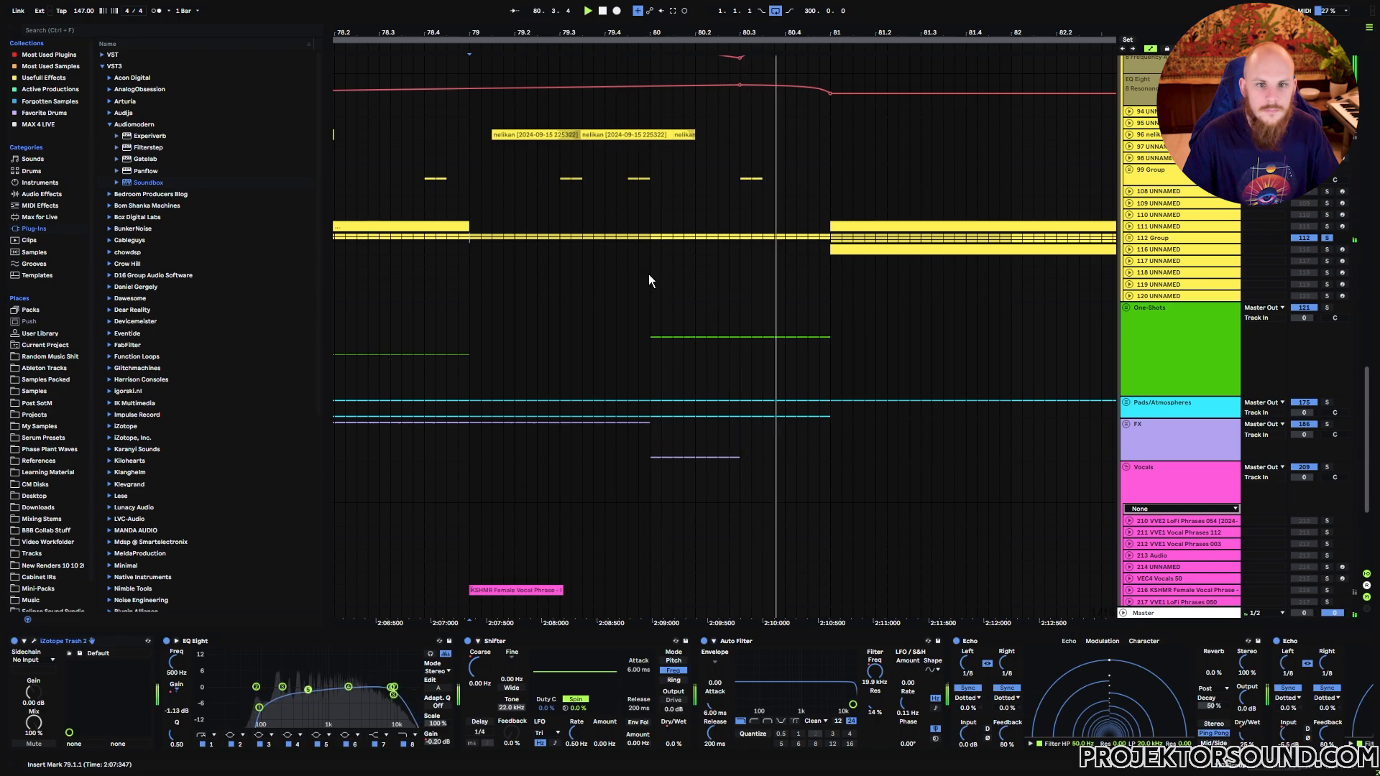
key(space)
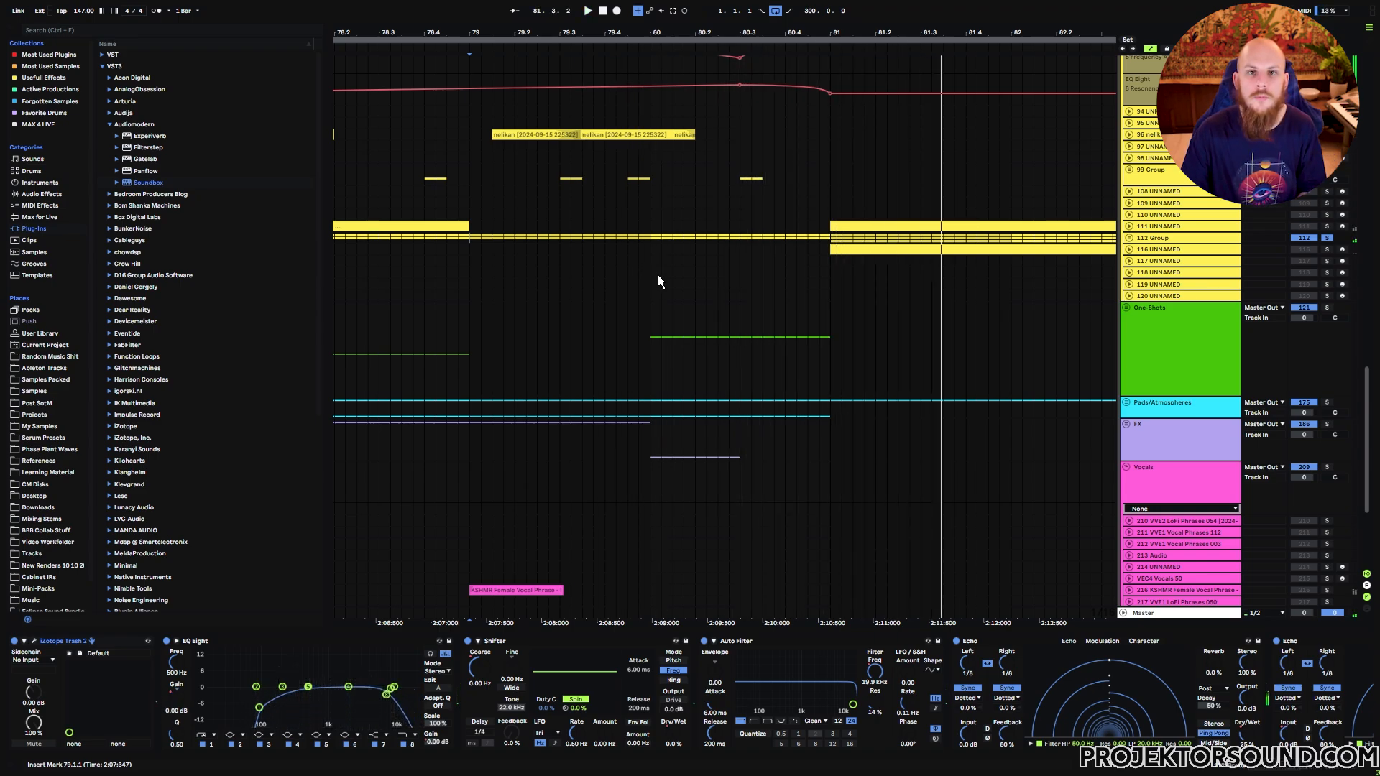
Step: Highlight the Synths/Sequences group's automation lanes from 79.1.1 to 81.1.1 and play that passage from 79.1.1
scroll(677, 274, up, 5)
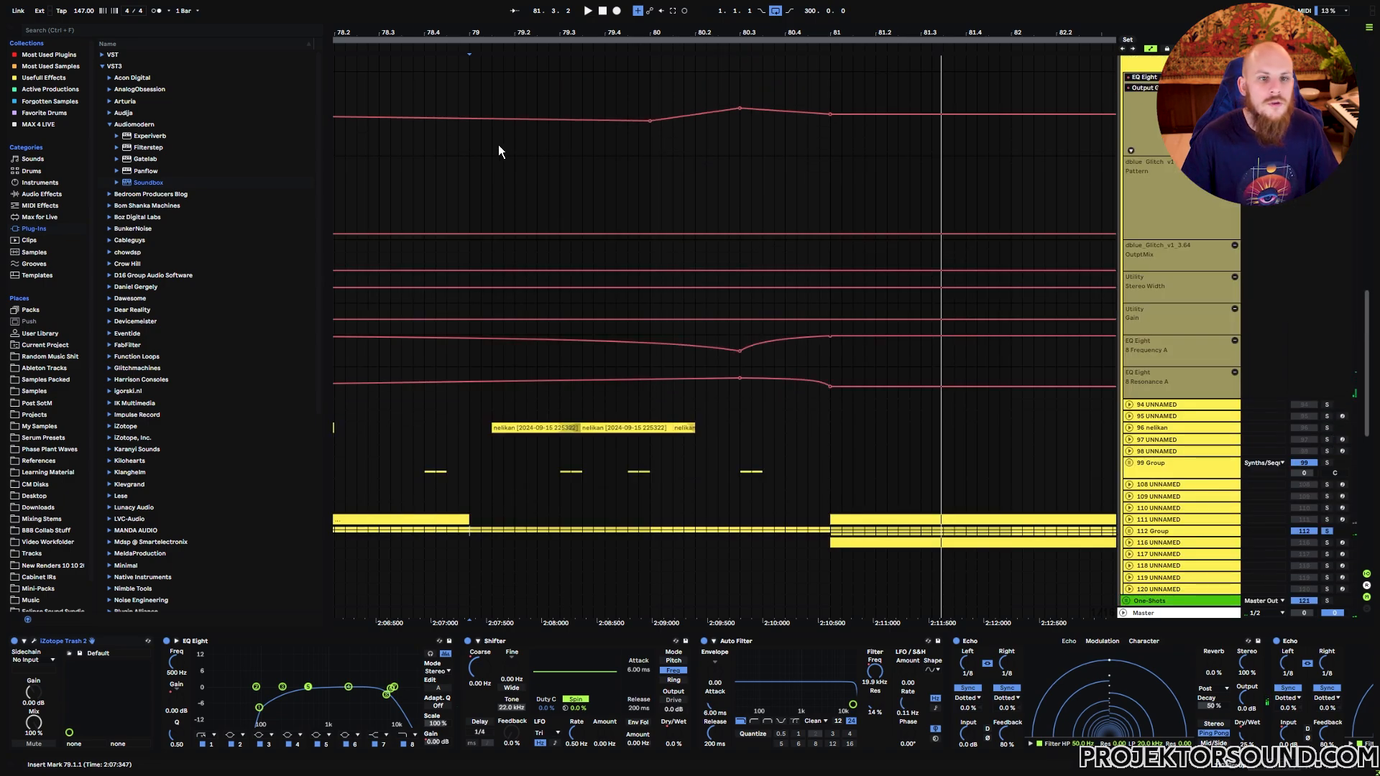
drag(471, 152, 835, 381)
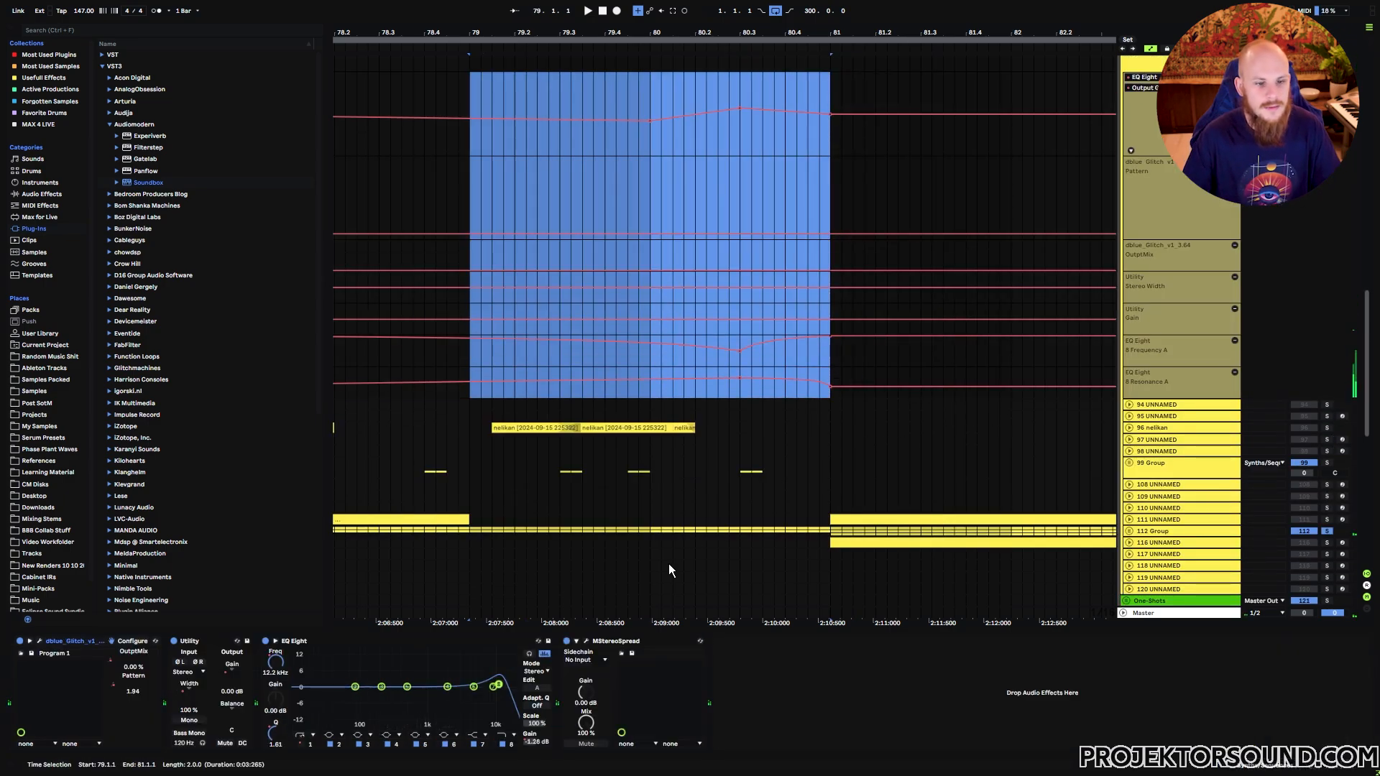
click(469, 370)
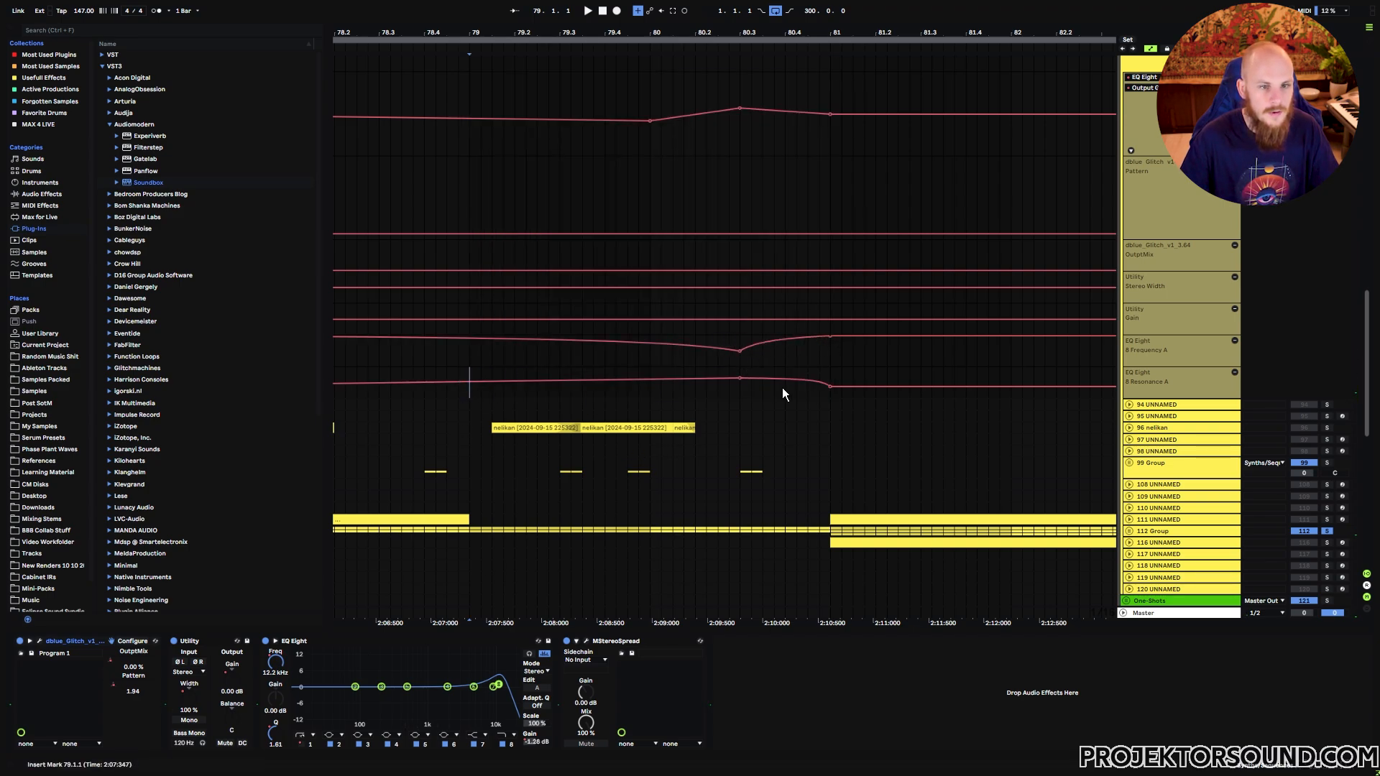
key(space)
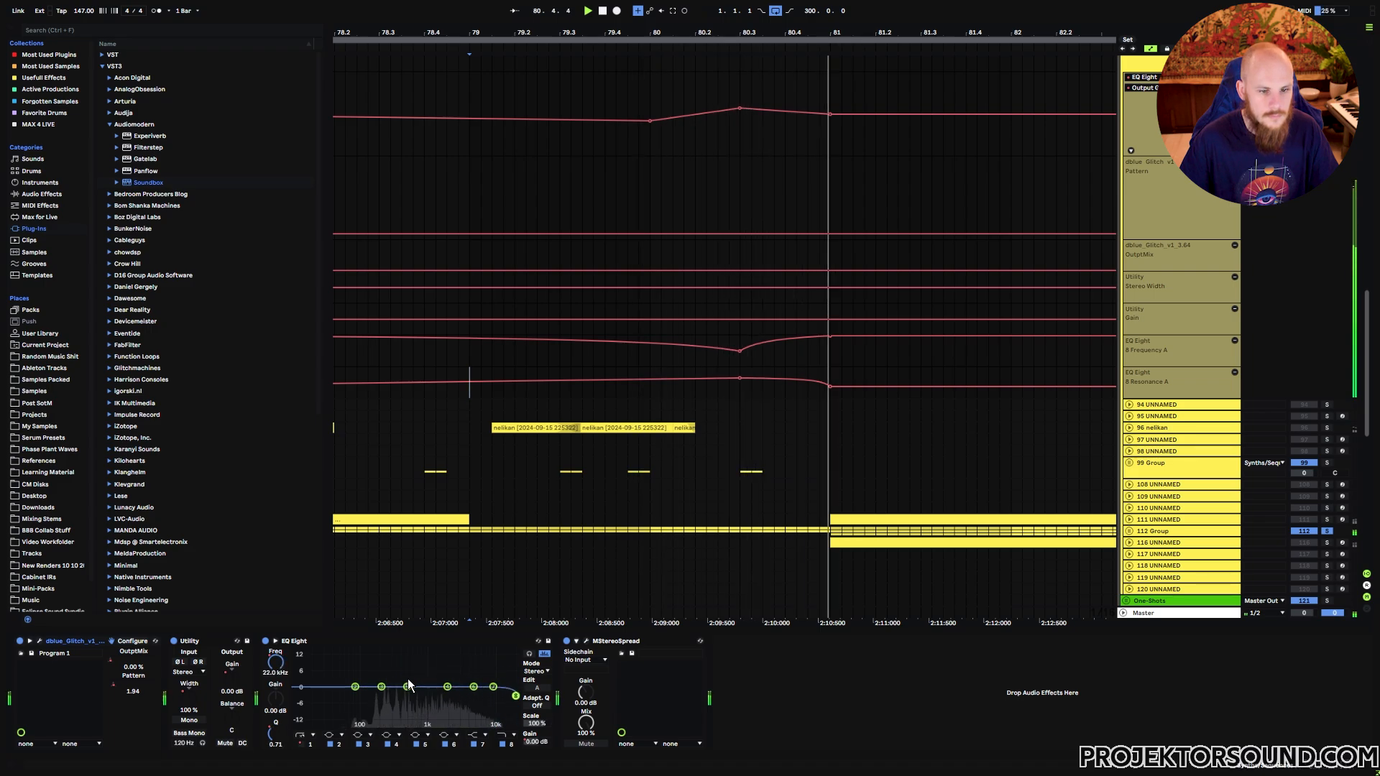
key(space)
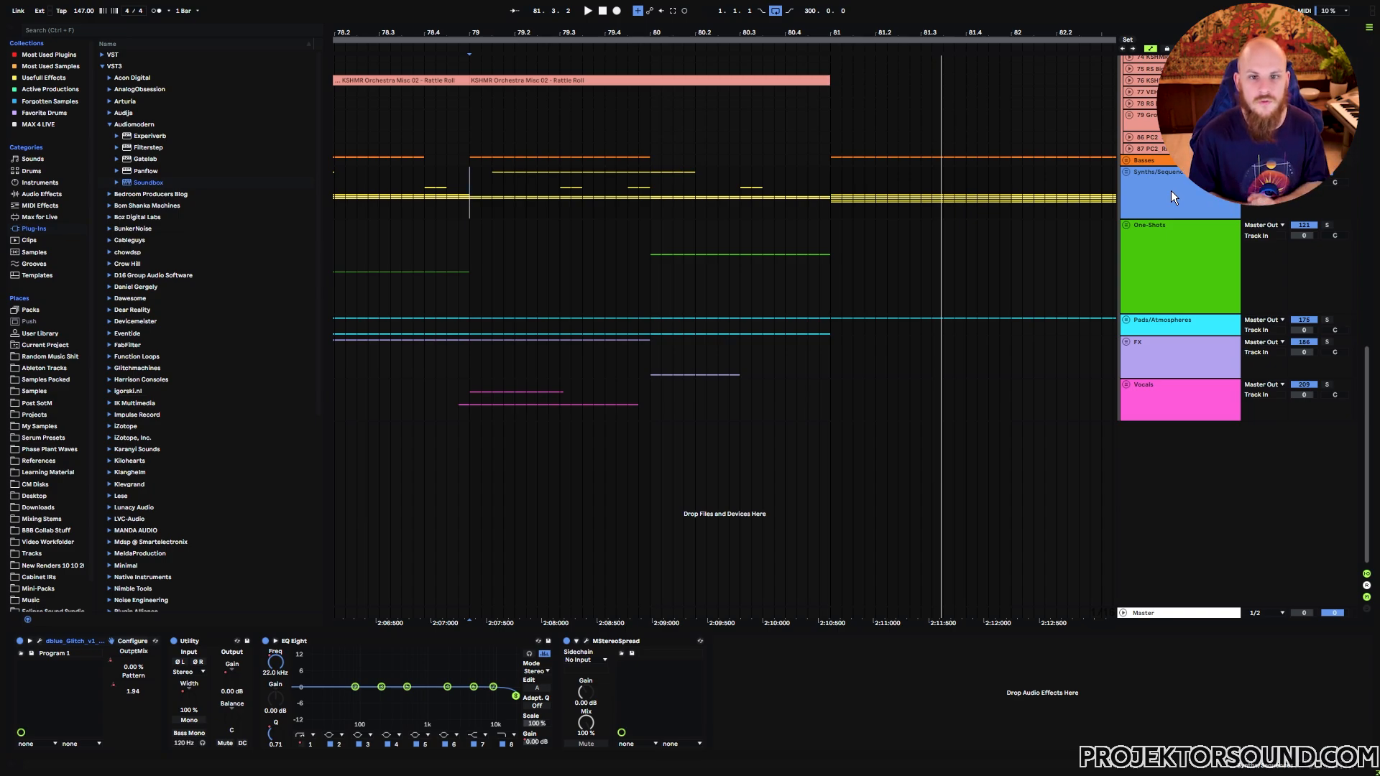
Step: With Synths/Sequences folded, highlight its section from 81.1.1 to 96.1.1 and the transition just before bar 81
drag(942, 32, 661, 33)
click(652, 209)
key(ctrl+Right)
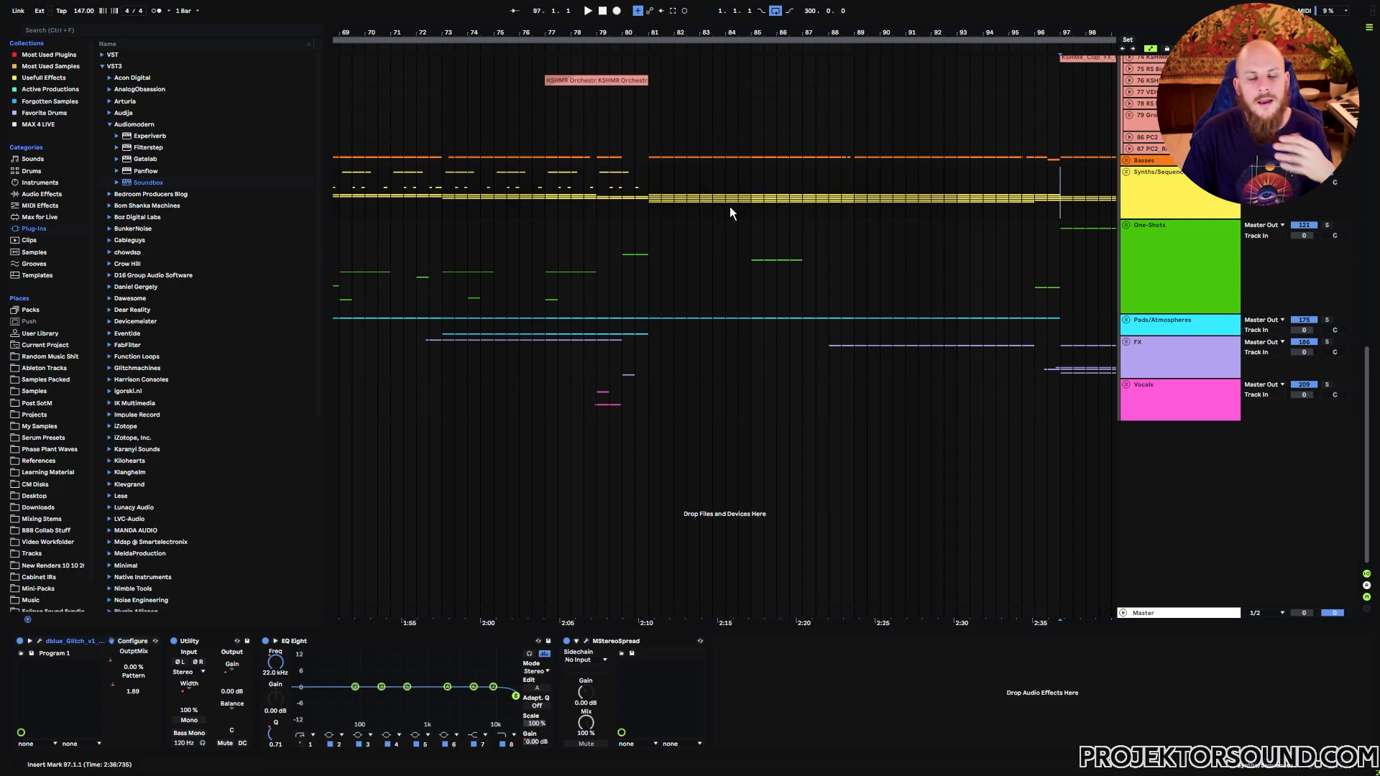
drag(654, 195, 1026, 210)
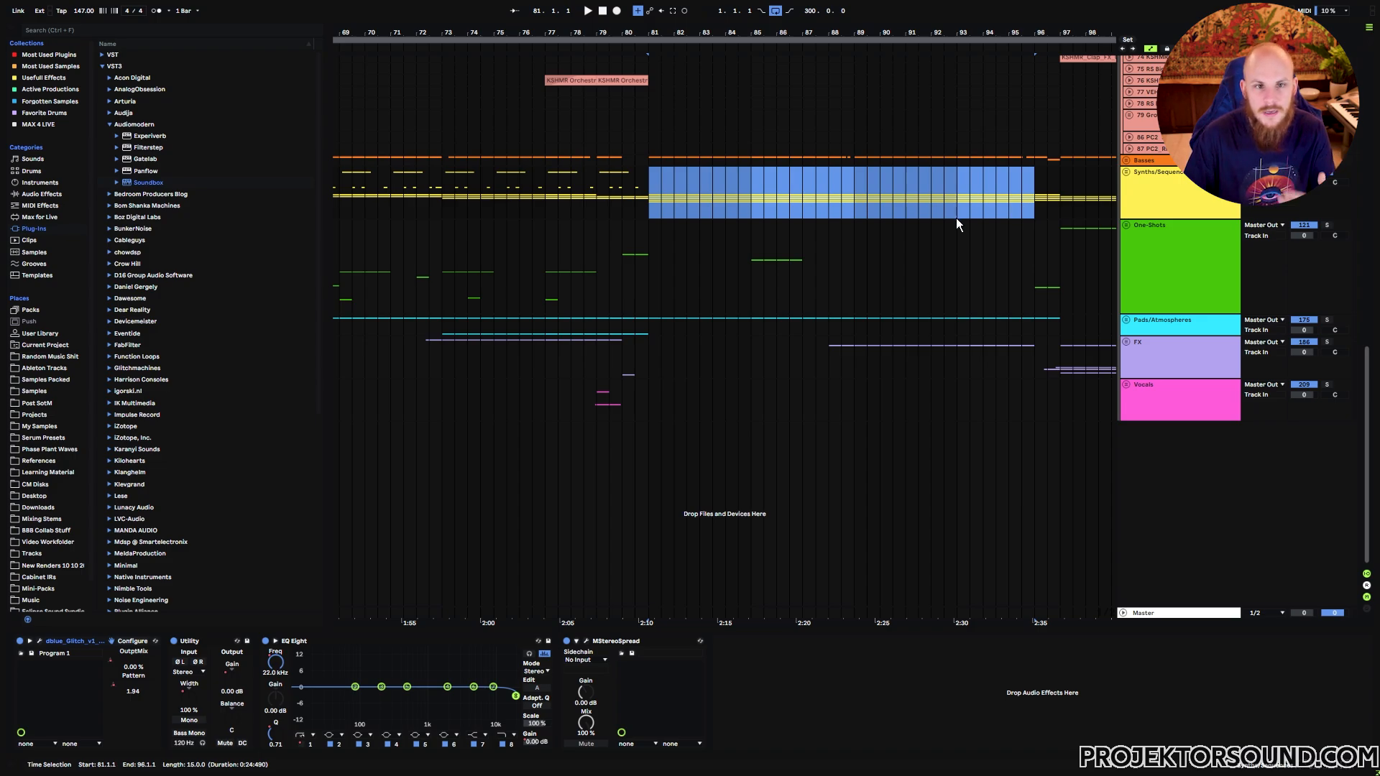
drag(649, 212, 608, 206)
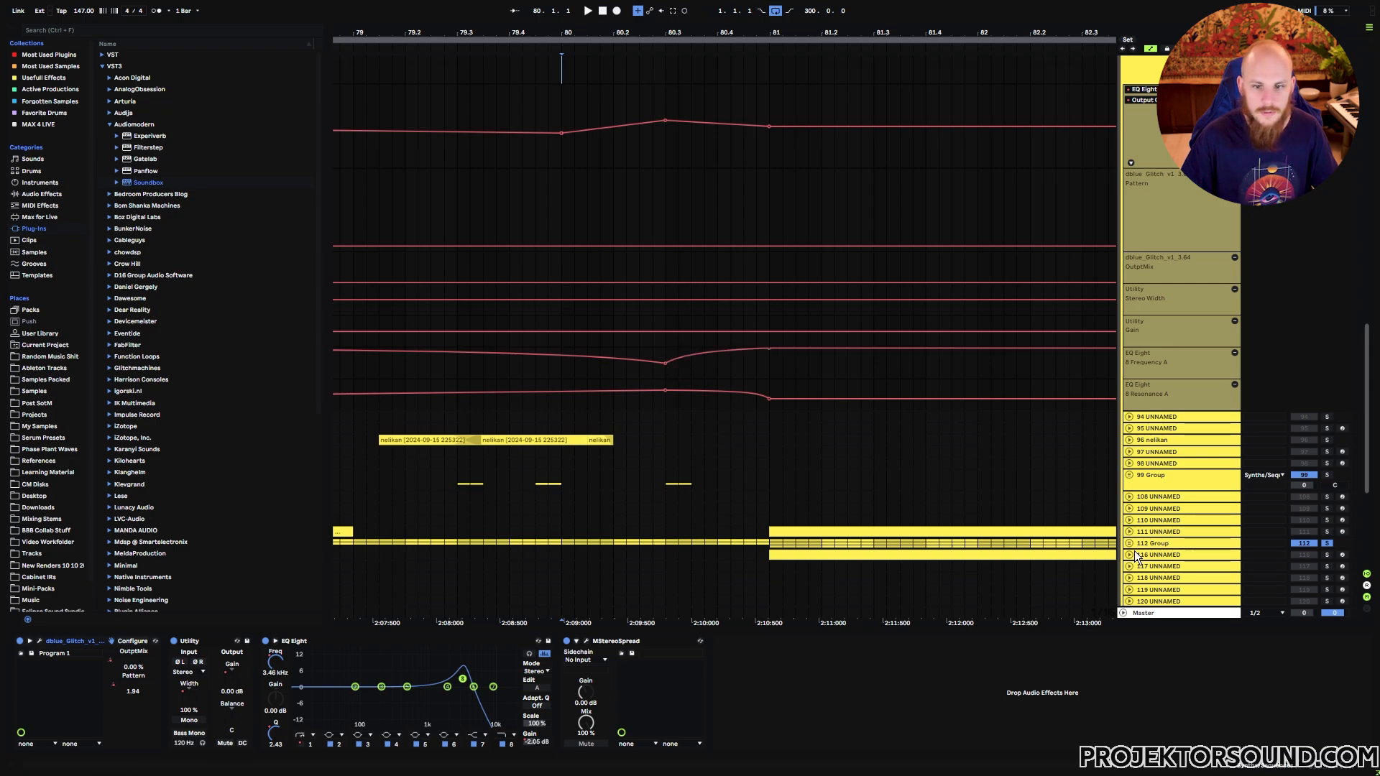
Step: Inspect the EQ Eight 8 Frequency A automation at 80.3.1 and highlight its rise from 80.3.1 to 81.1.1
mouse_move(770, 351)
mouse_down()
mouse_move(668, 379)
mouse_move(772, 375)
mouse_up()
click(668, 376)
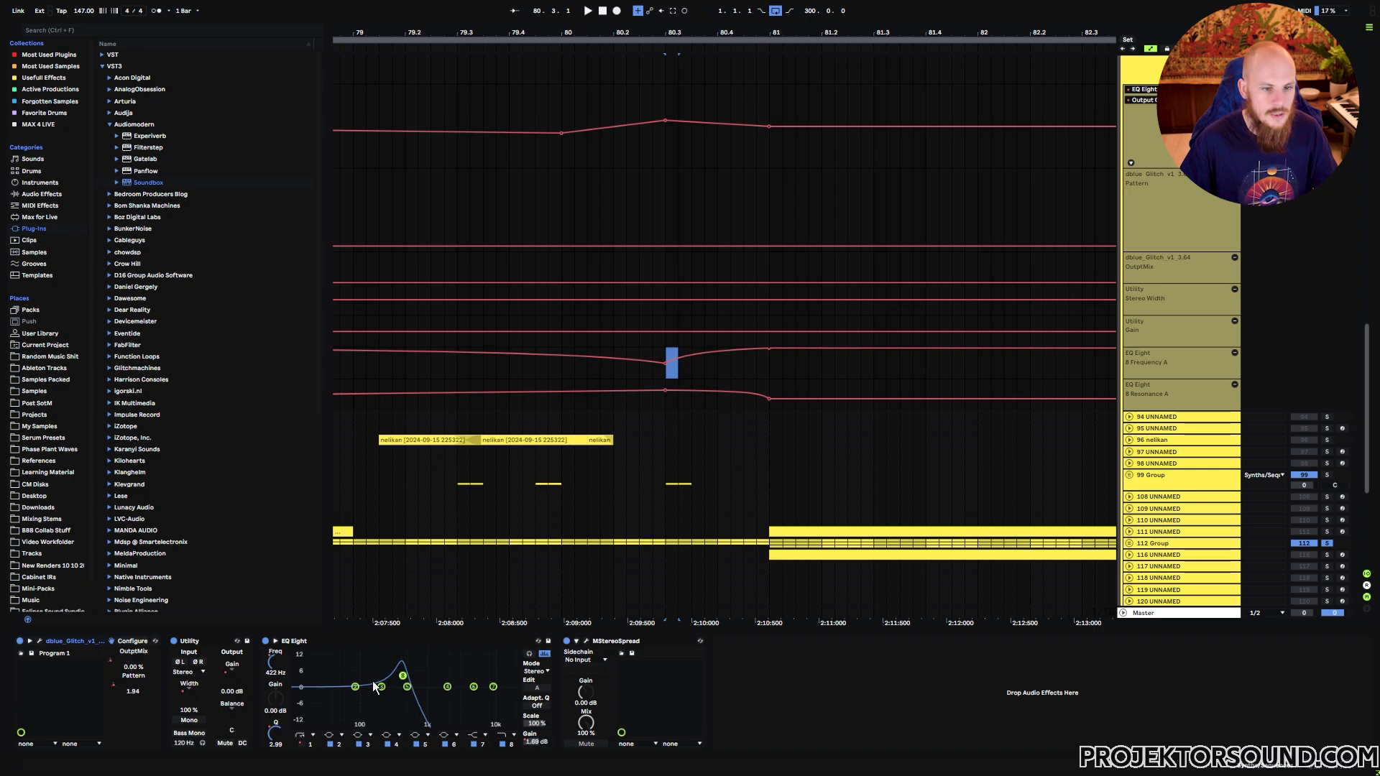
click(668, 378)
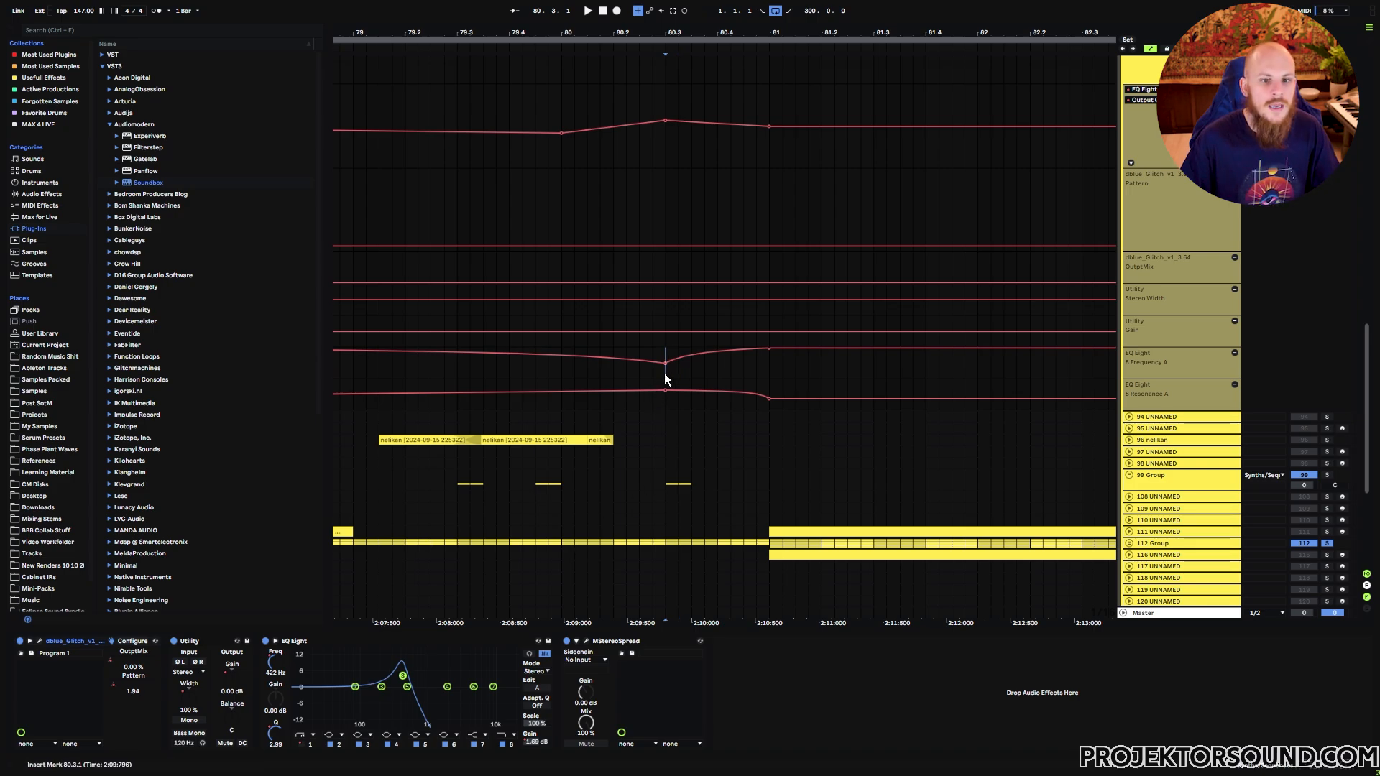
drag(665, 375, 766, 374)
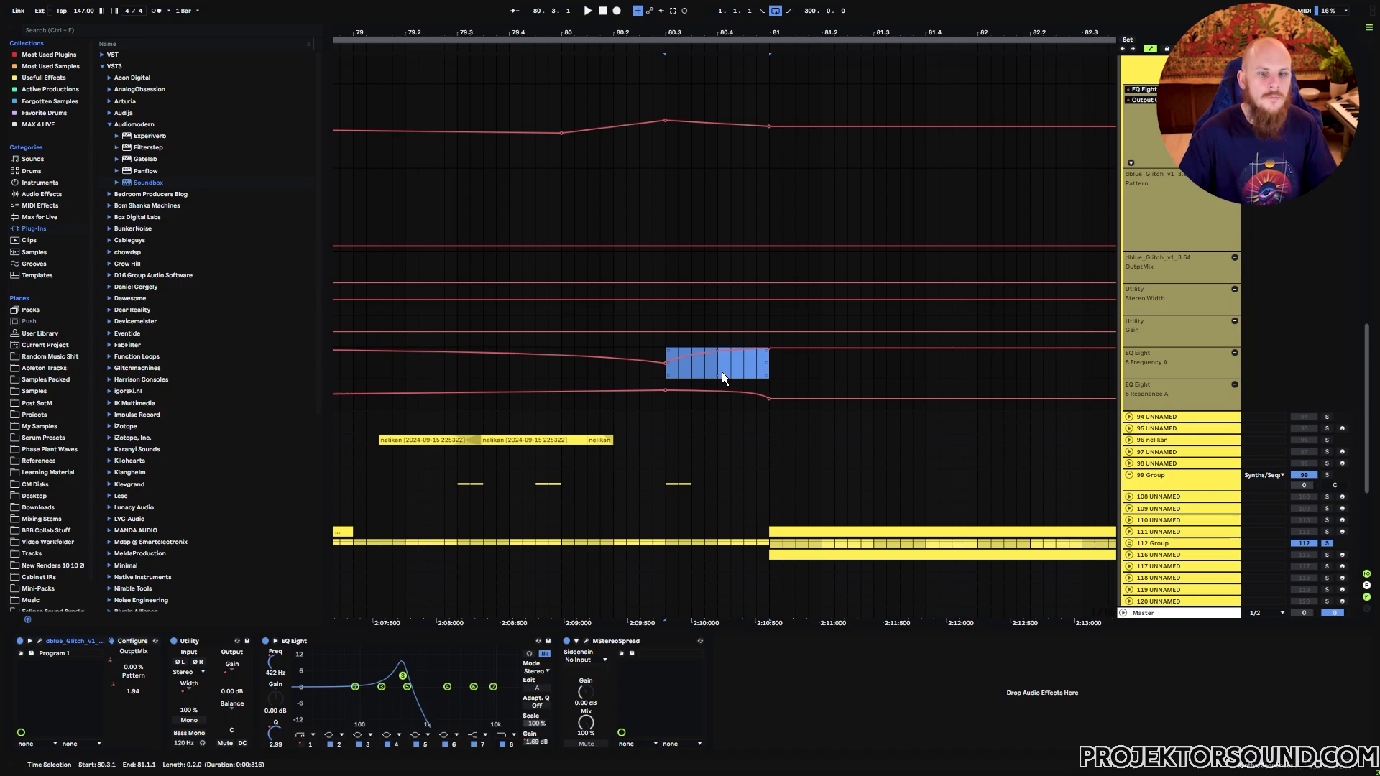
Step: Highlight 112 Group's main sequence from 81.1.1 to 96.1.1 with the following section in view
click(774, 545)
drag(822, 36, 449, 15)
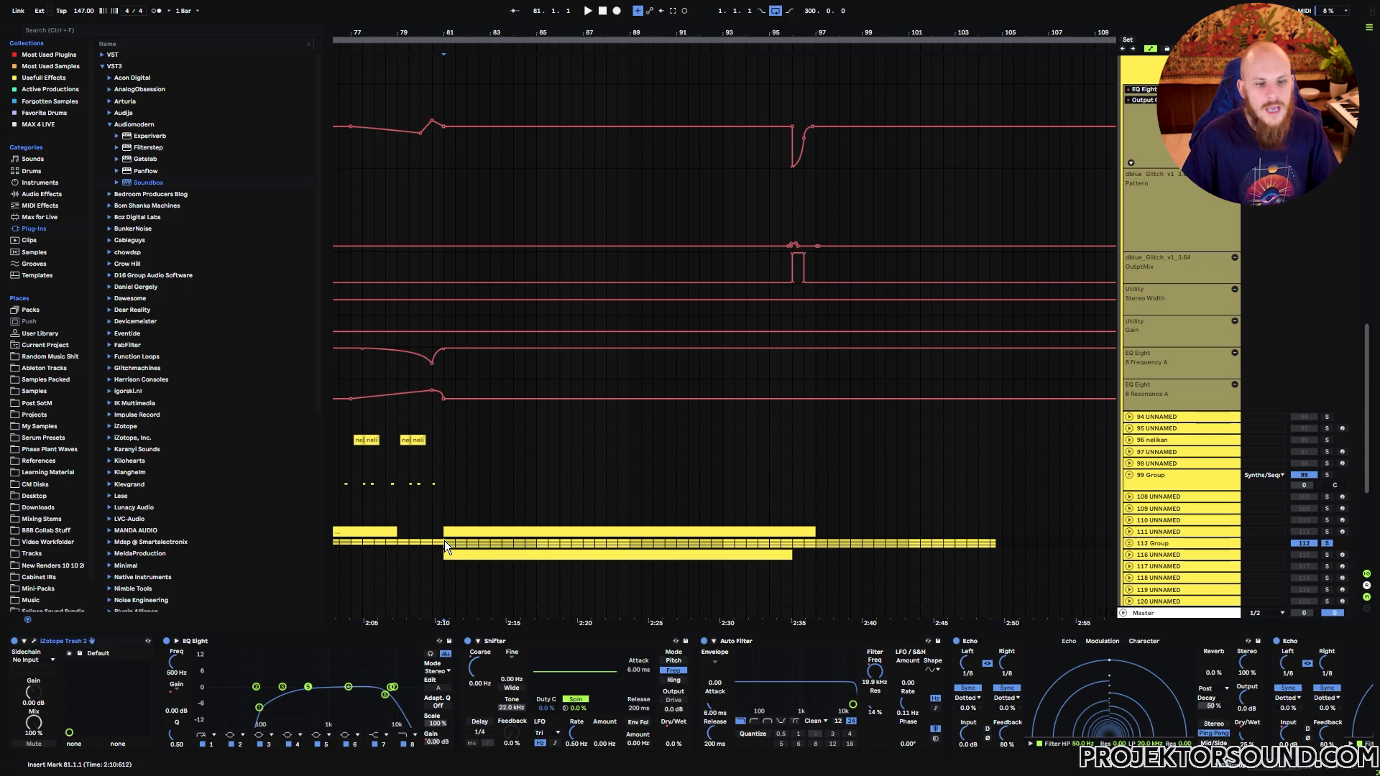
drag(445, 541, 789, 540)
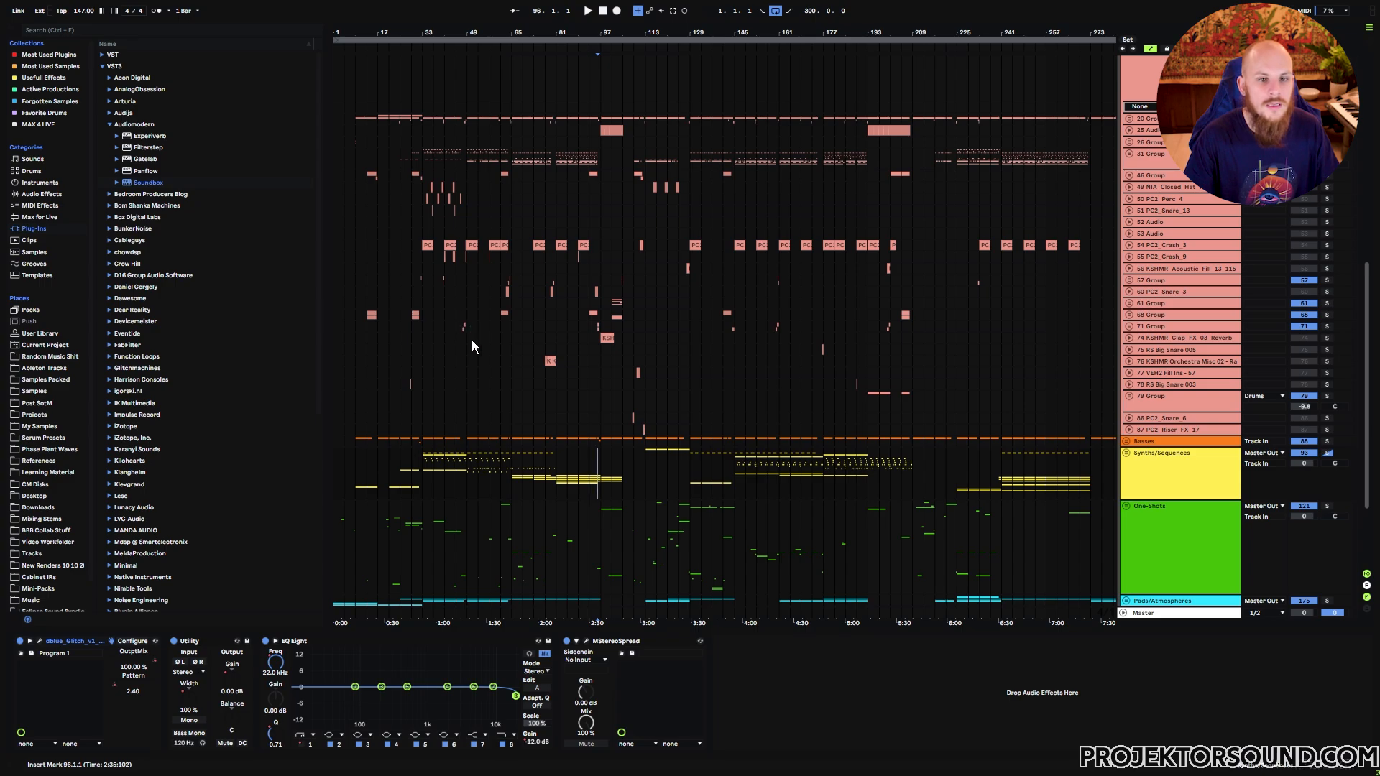
Step: Highlight the drum fill tracks overall, the snare roll from 79.1.1 to 79.4.3, 57 Group from 80.1.1 to 80.3.1, and the rattle roll from 79.1.1 to 81.1.1
drag(425, 269, 913, 417)
click(915, 417)
drag(542, 31, 535, 275)
click(721, 288)
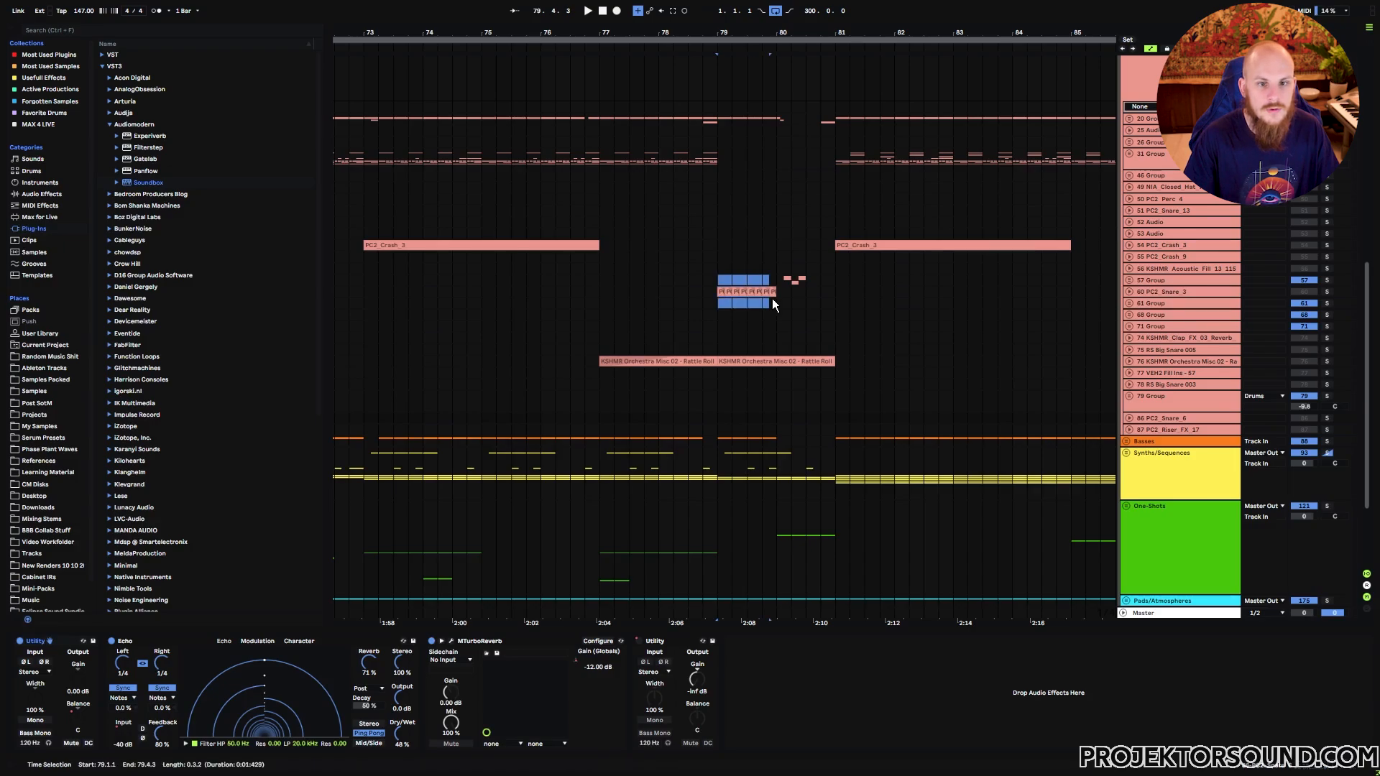
drag(777, 277, 819, 299)
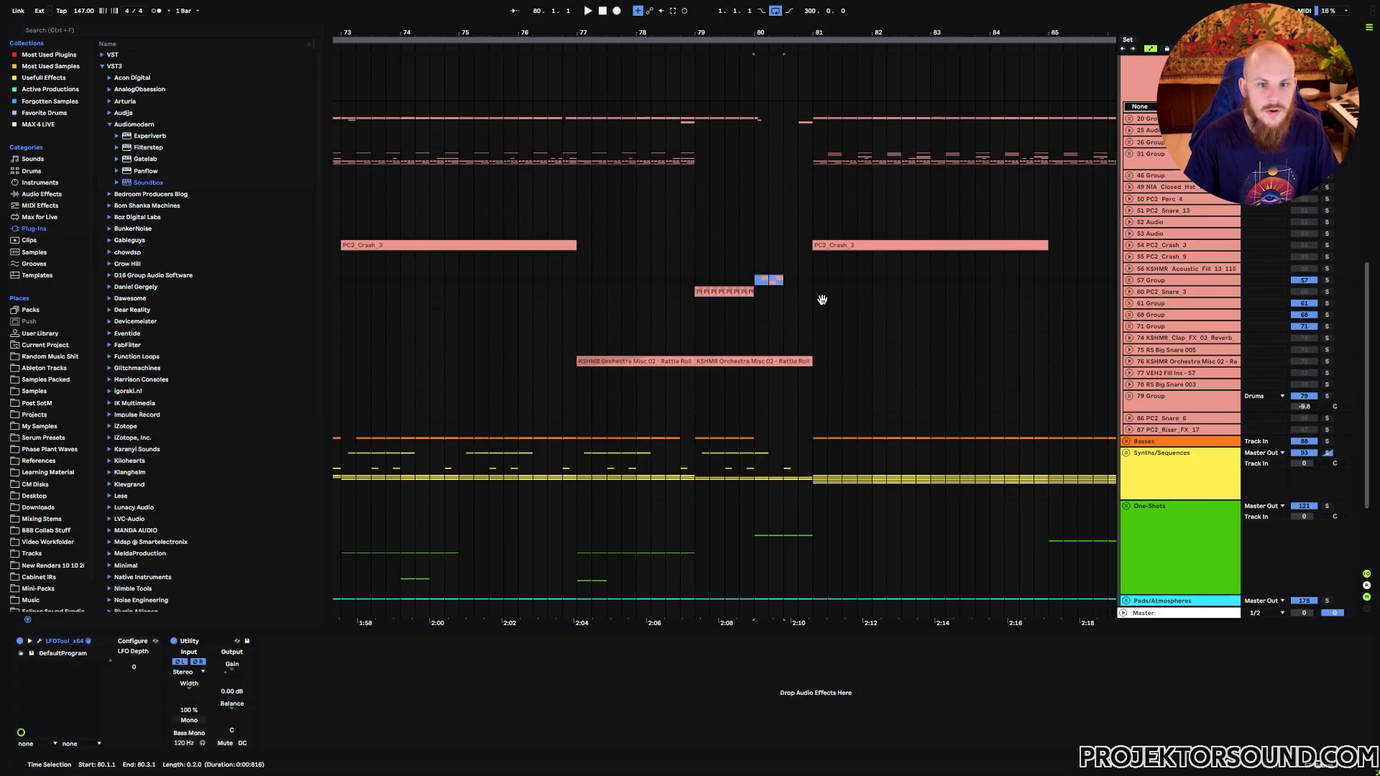
drag(719, 345, 506, 370)
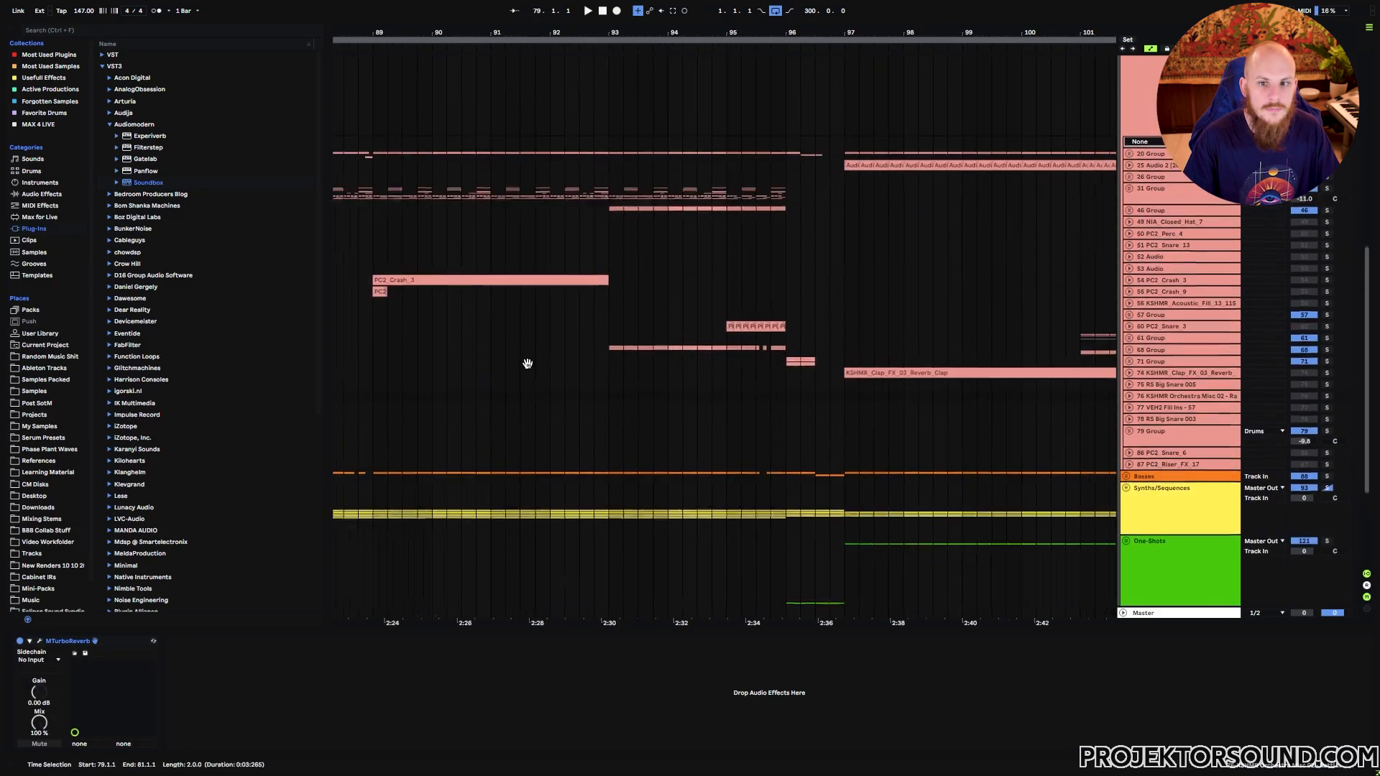
Step: Play the 71 Group fill from 96.1.1 and the soloed VEH2 Fill Ins clip from 110.1.1
drag(762, 379, 689, 406)
click(689, 410)
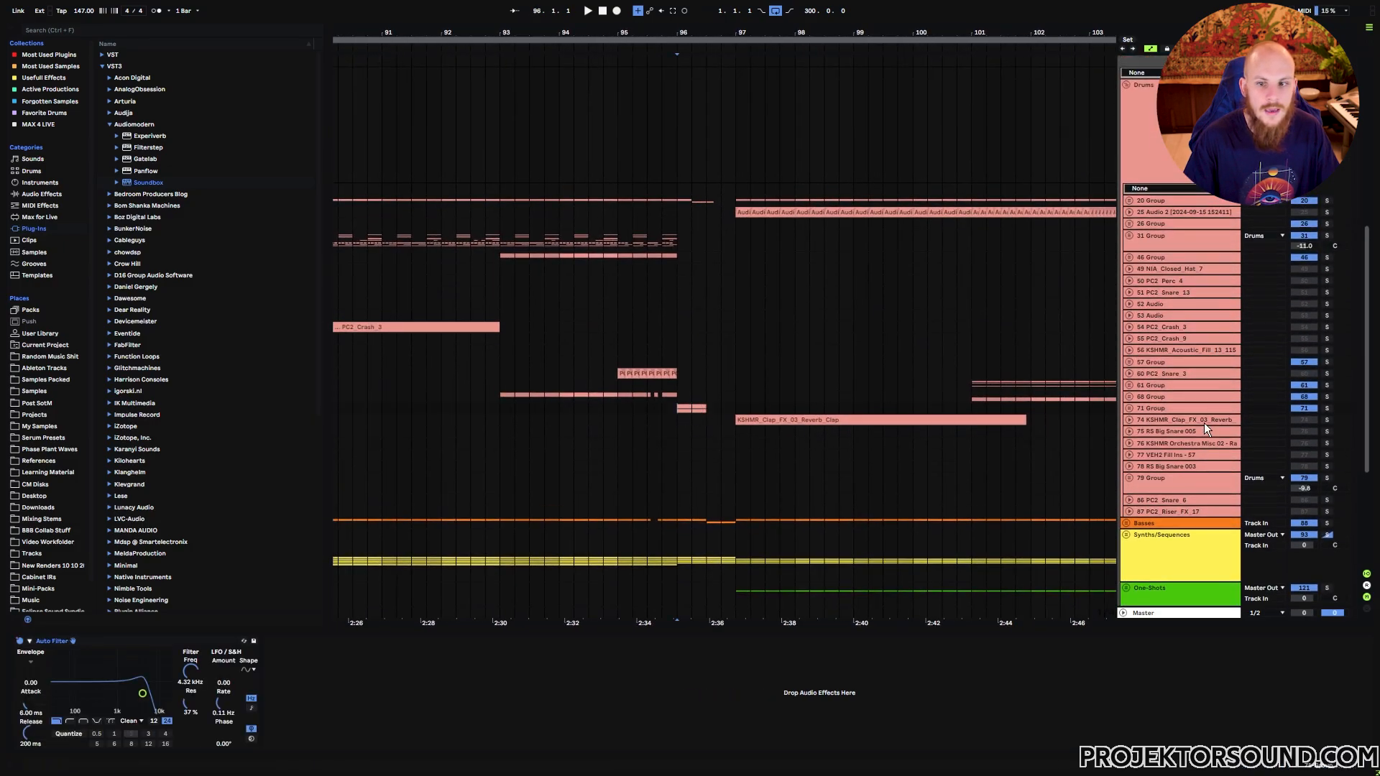
key(space)
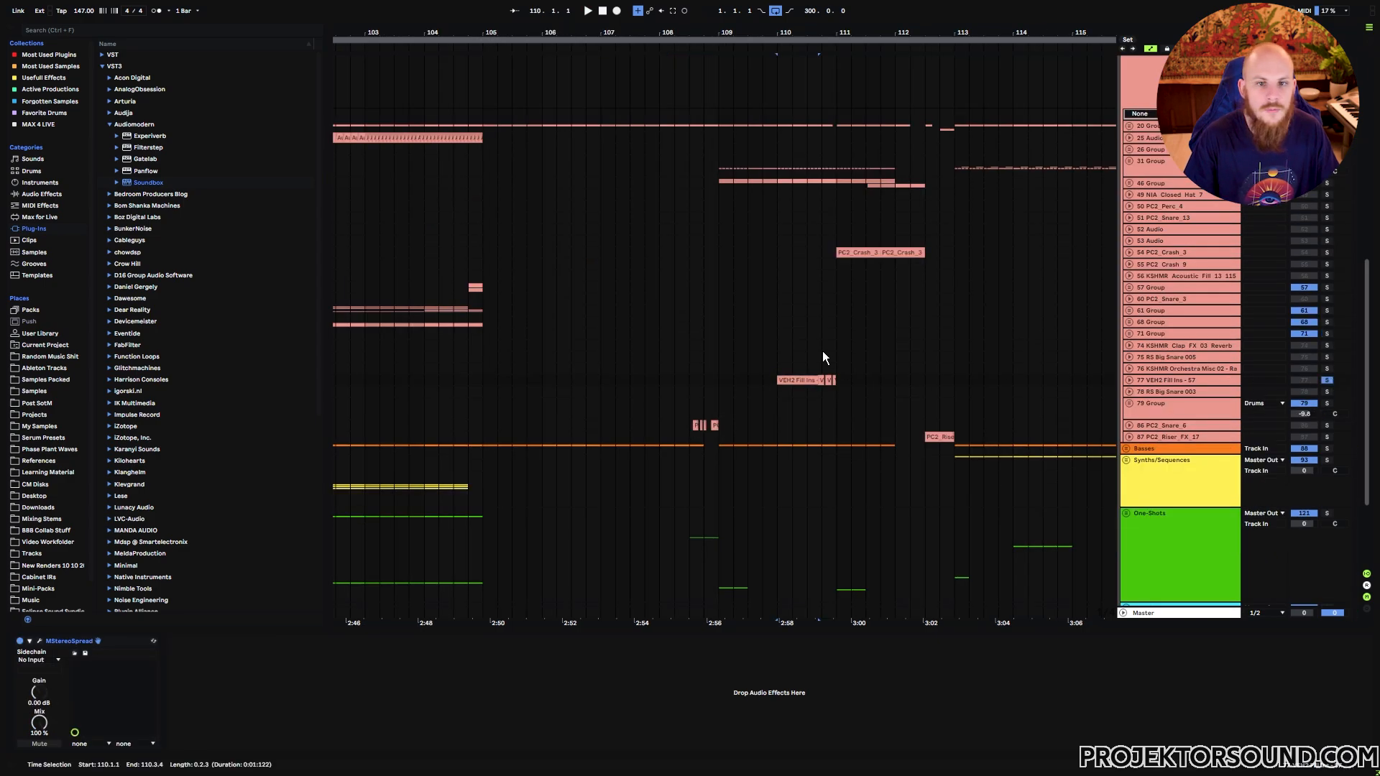
click(777, 377)
key(space)
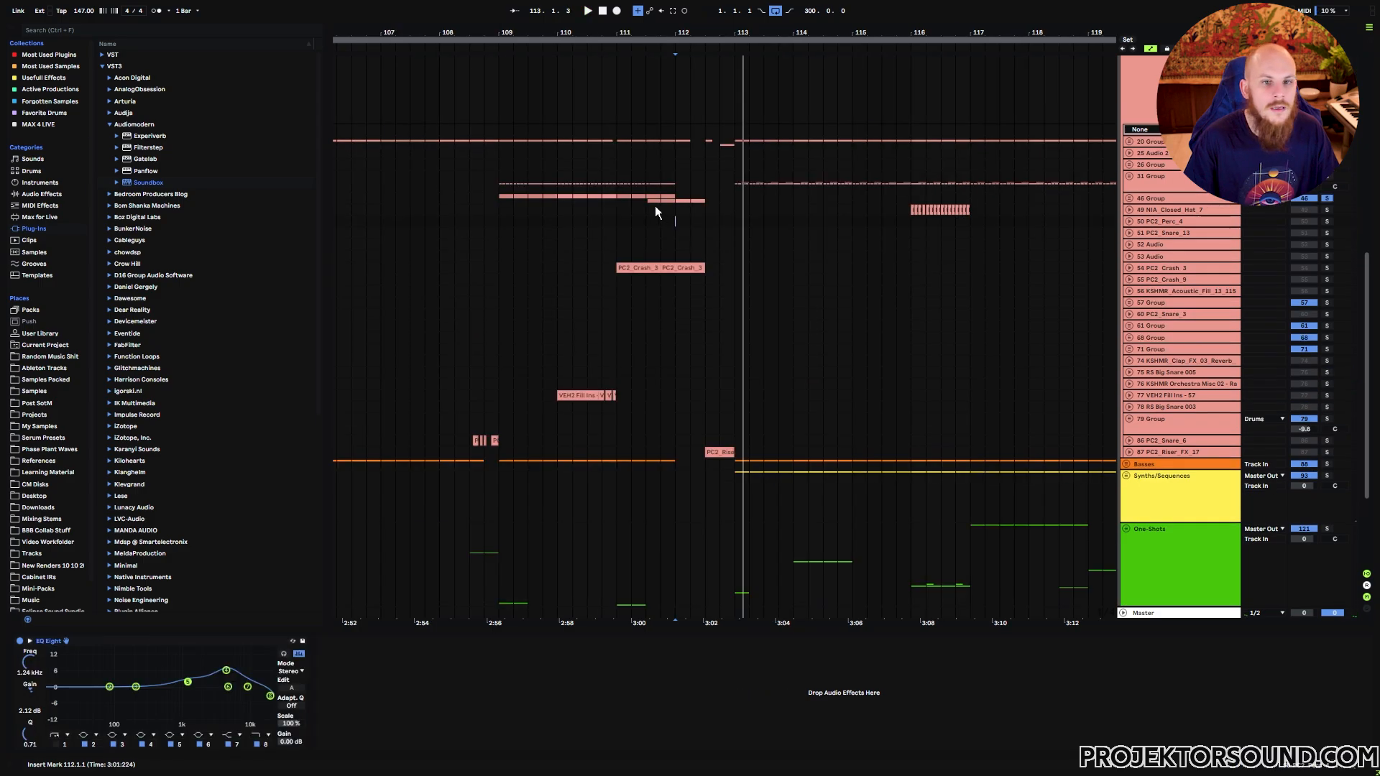
Step: Play the soloed 46 Group's fill from 111.3.1, and replay it from about bar 111
key(space)
click(653, 201)
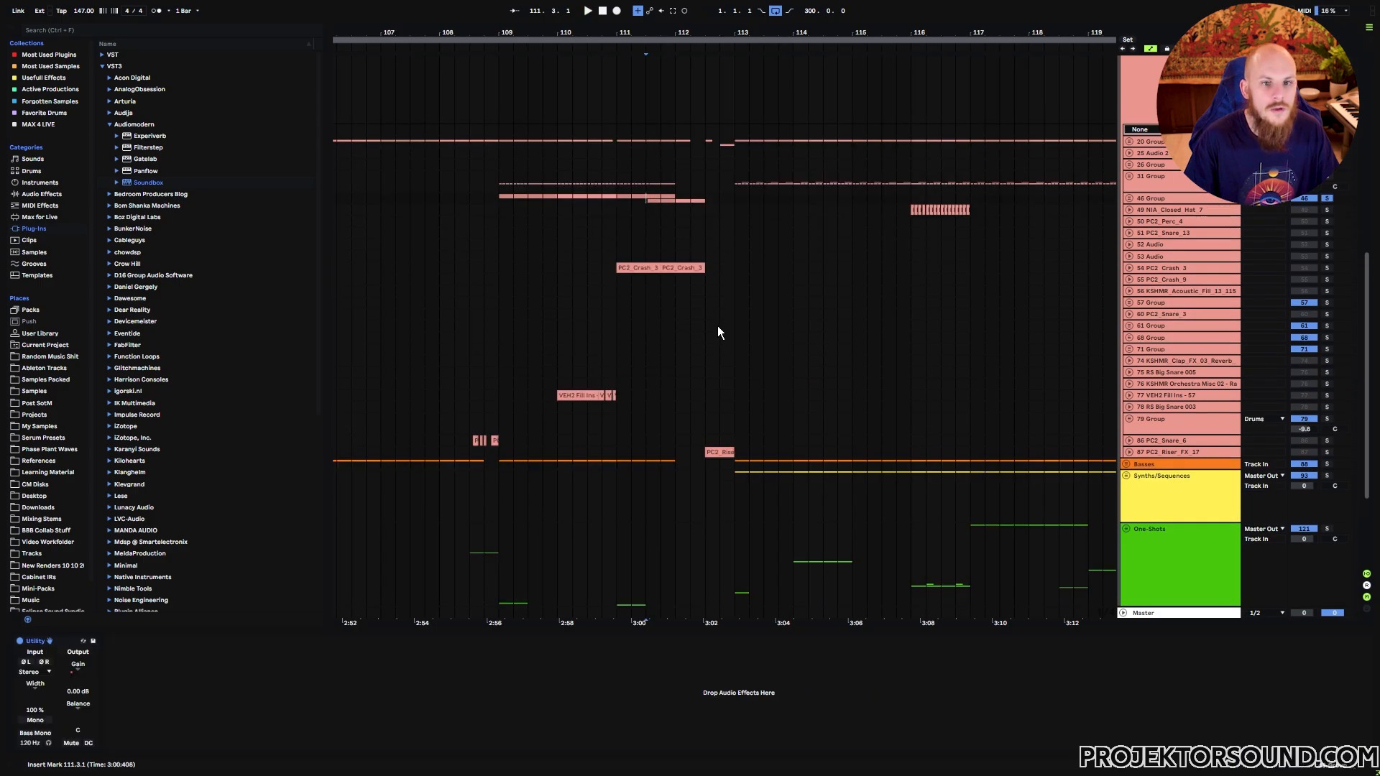
key(space)
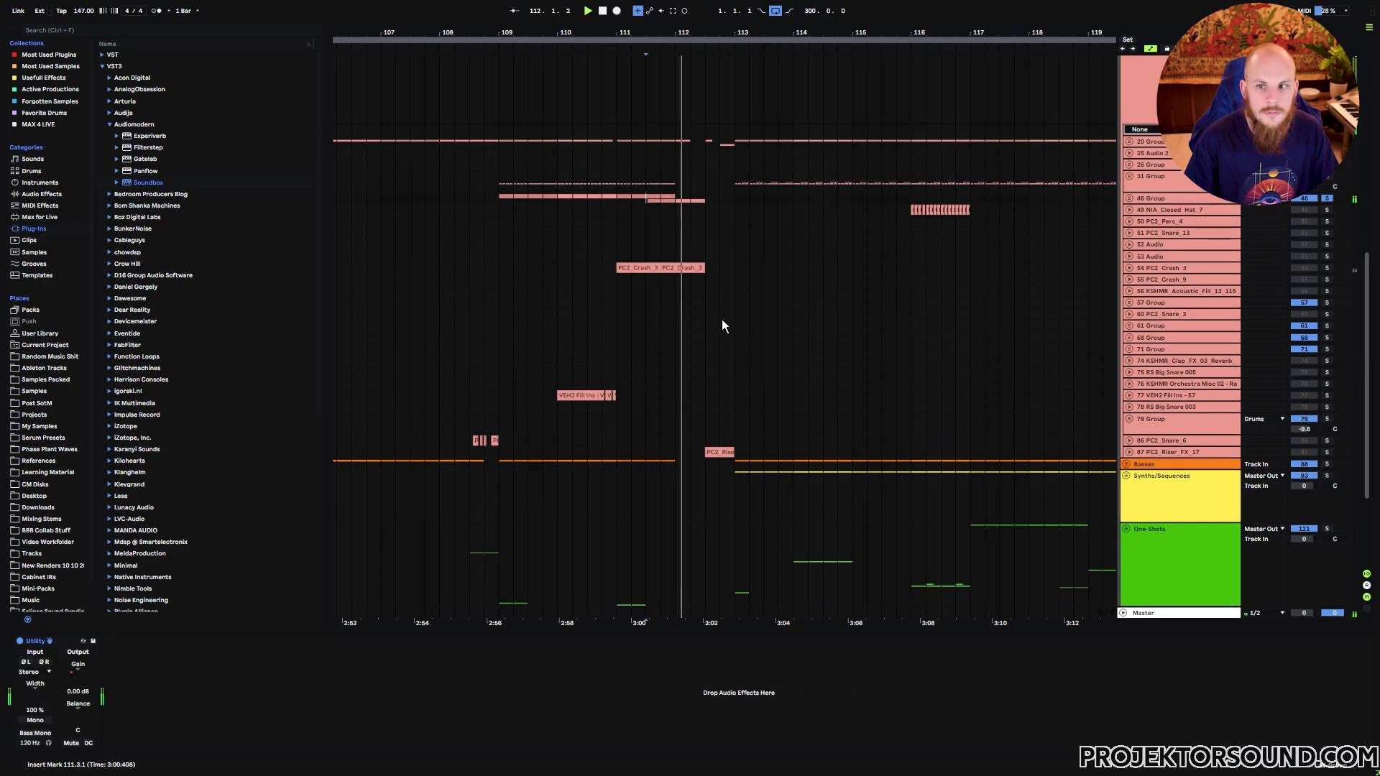
click(618, 199)
key(space)
key(space)
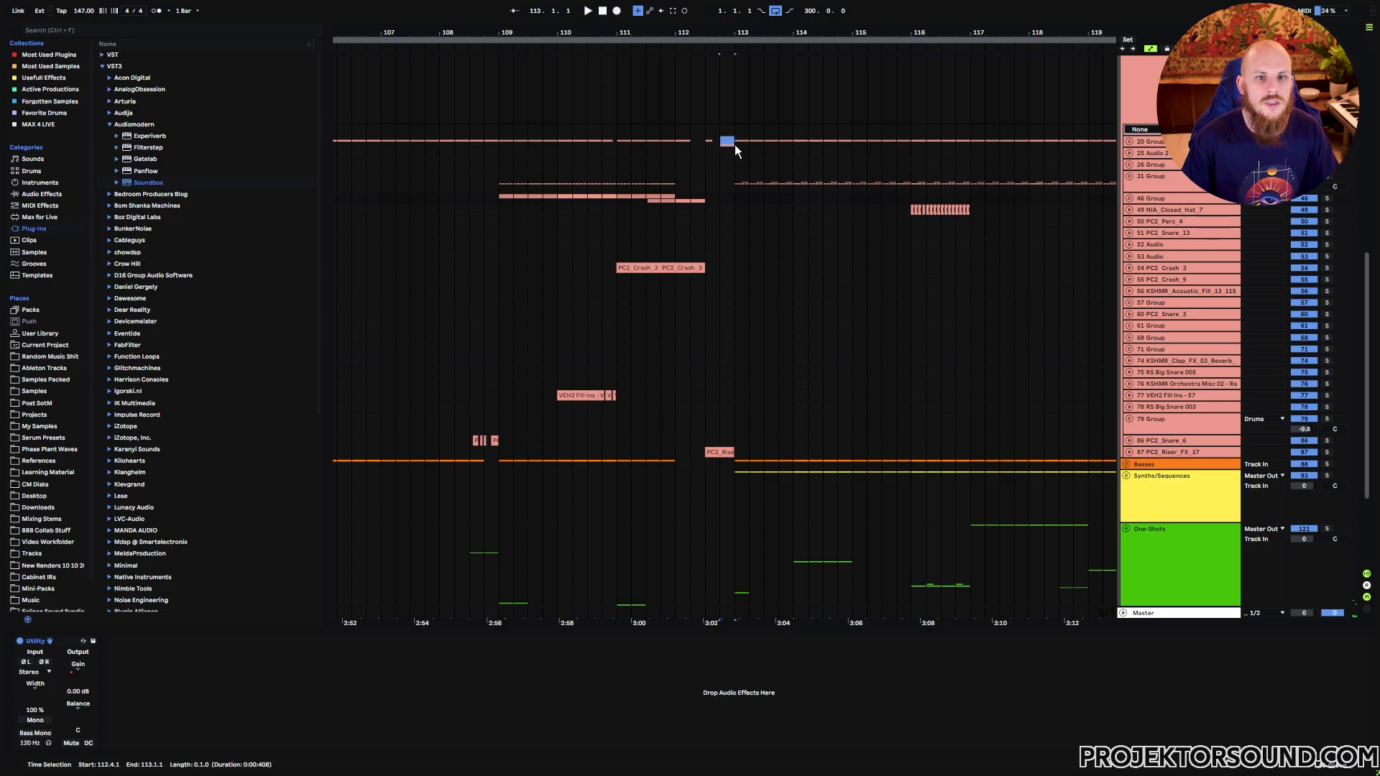
Step: Highlight 20 Group from 112.4.1 to 113.1.1, unfold it, solo 24 Audio 2, and enlarge its clip's waveform
click(726, 141)
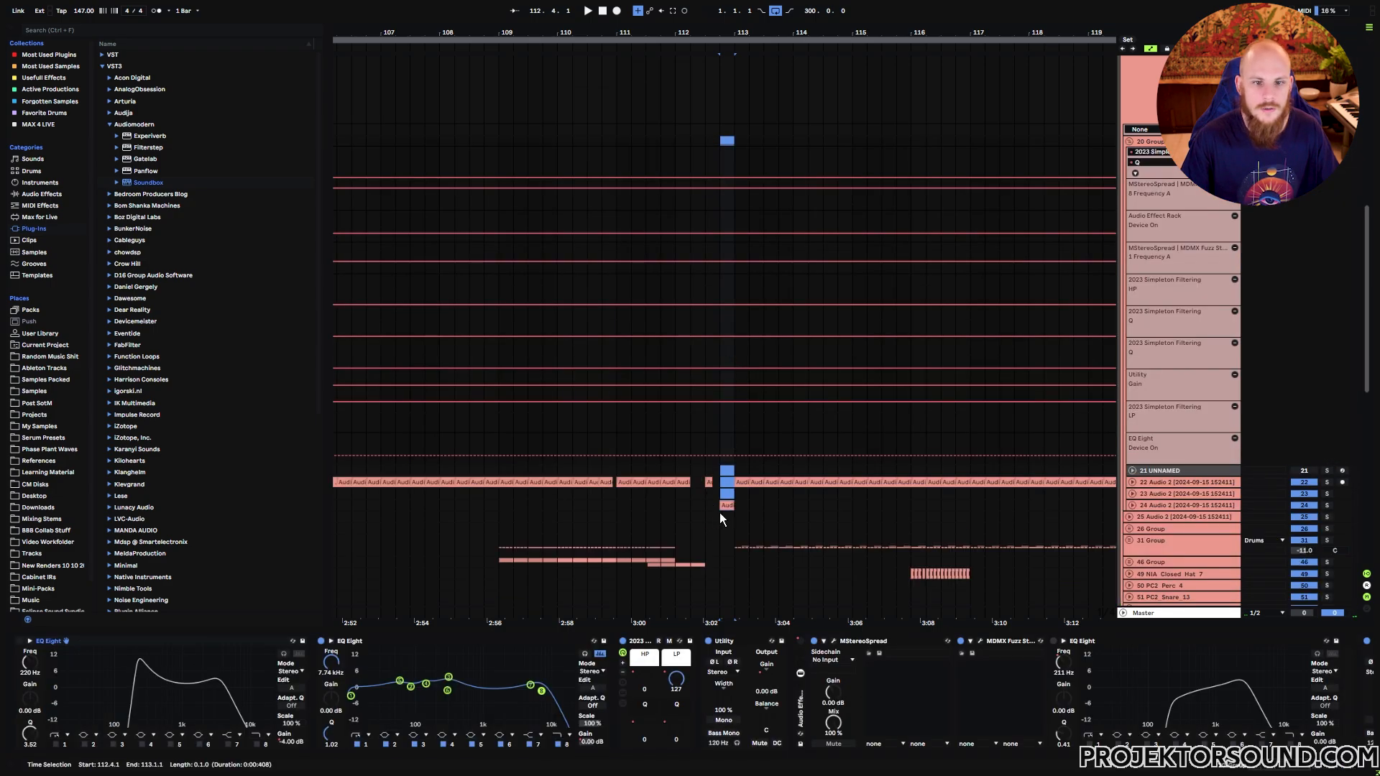
click(722, 519)
click(1328, 506)
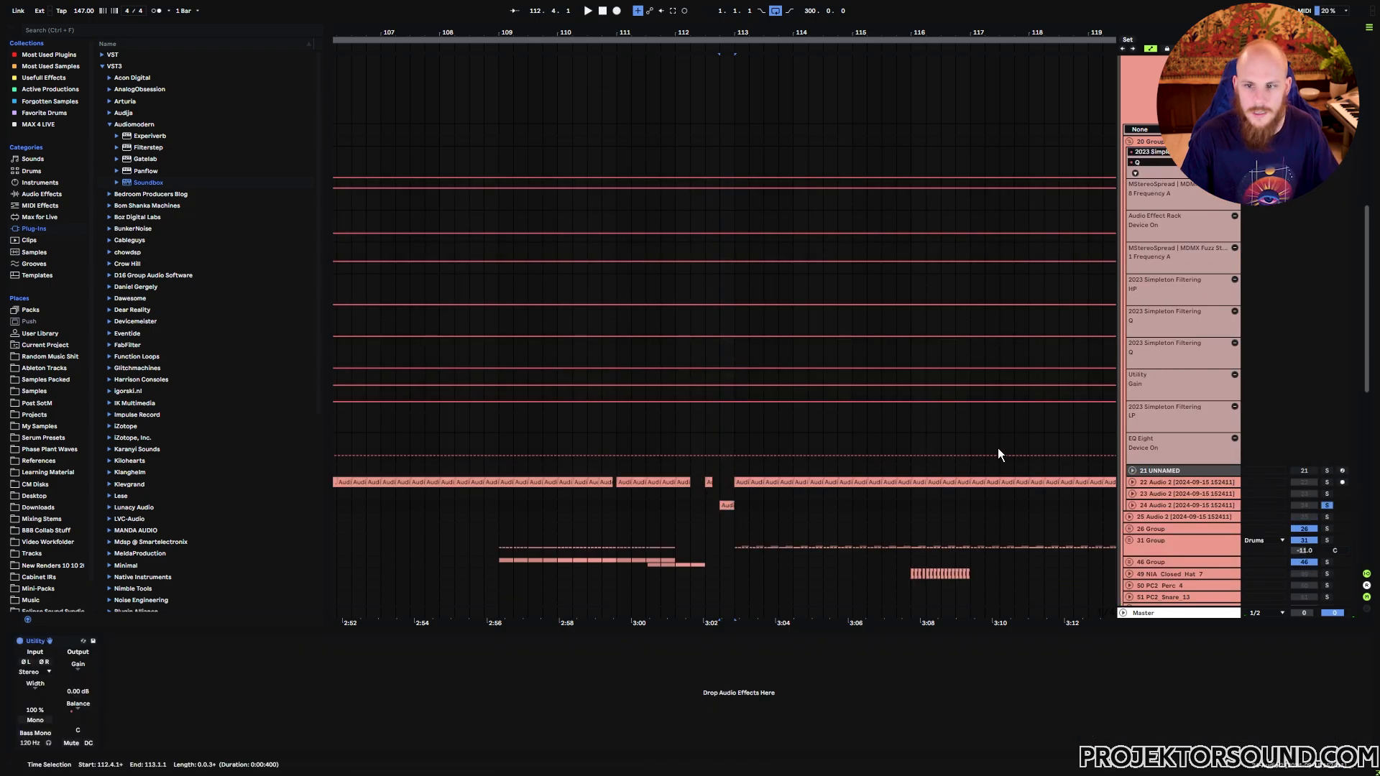
key(z)
click(848, 549)
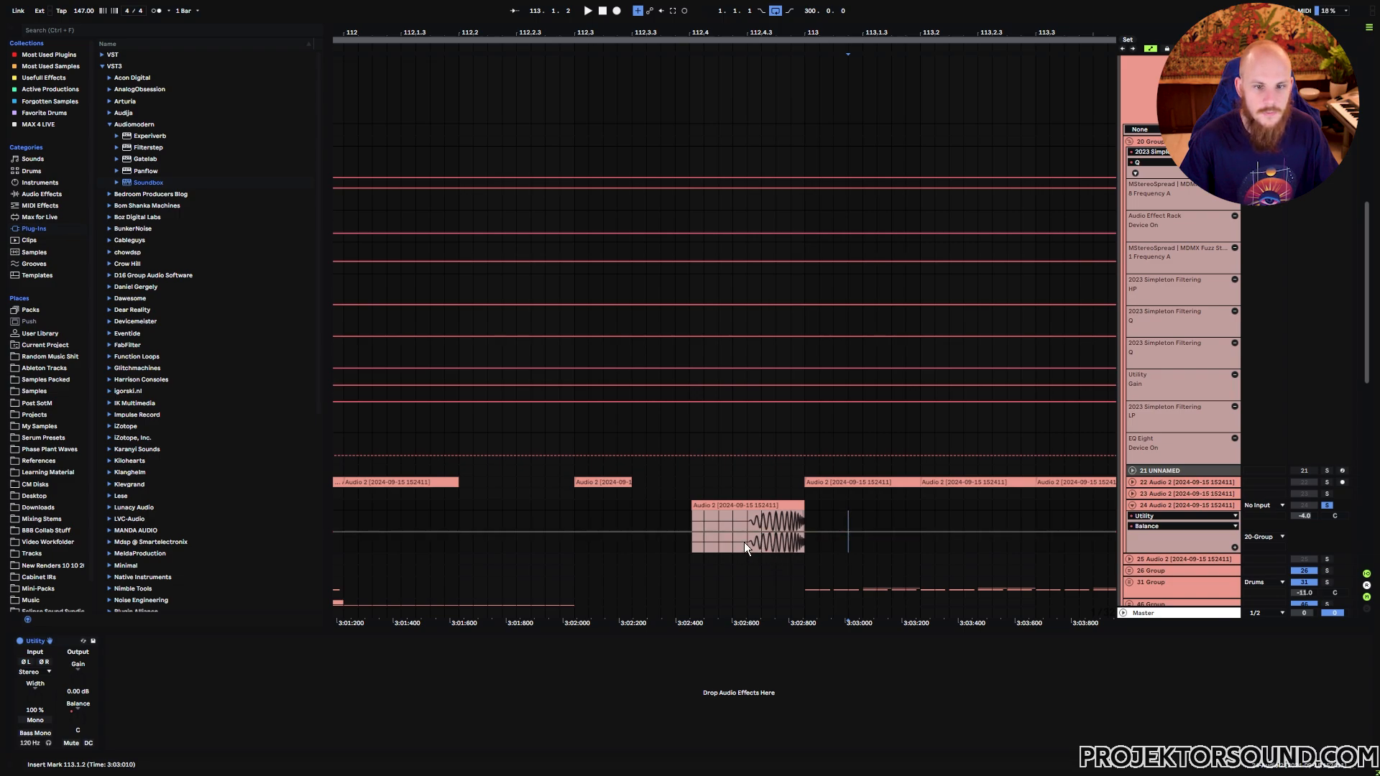
Step: Highlight the 24 Audio 2 waveform from 112.4.3 to 113.1.1, unfold 22 Audio 2, and highlight its clip's opening transient at 113.1.1
drag(752, 549, 802, 548)
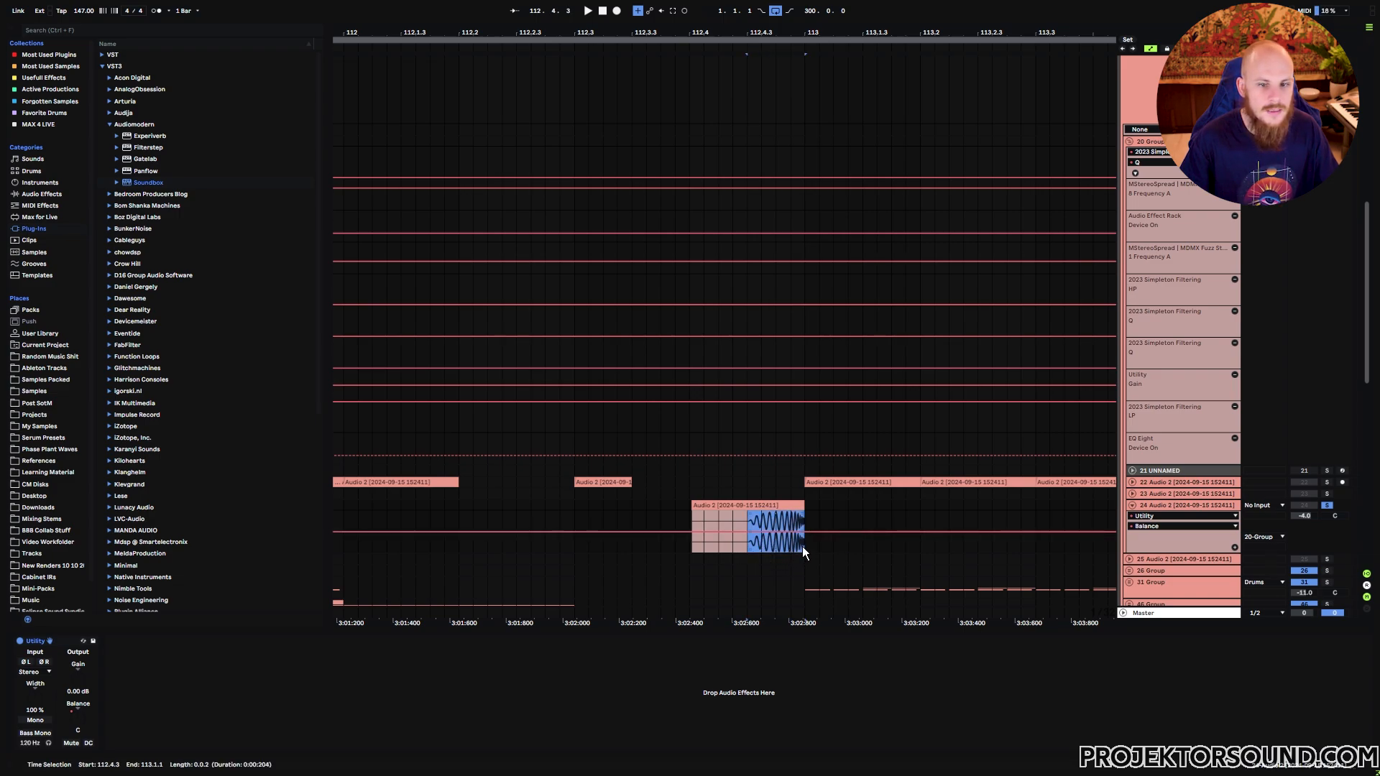
click(801, 548)
drag(810, 30, 809, 169)
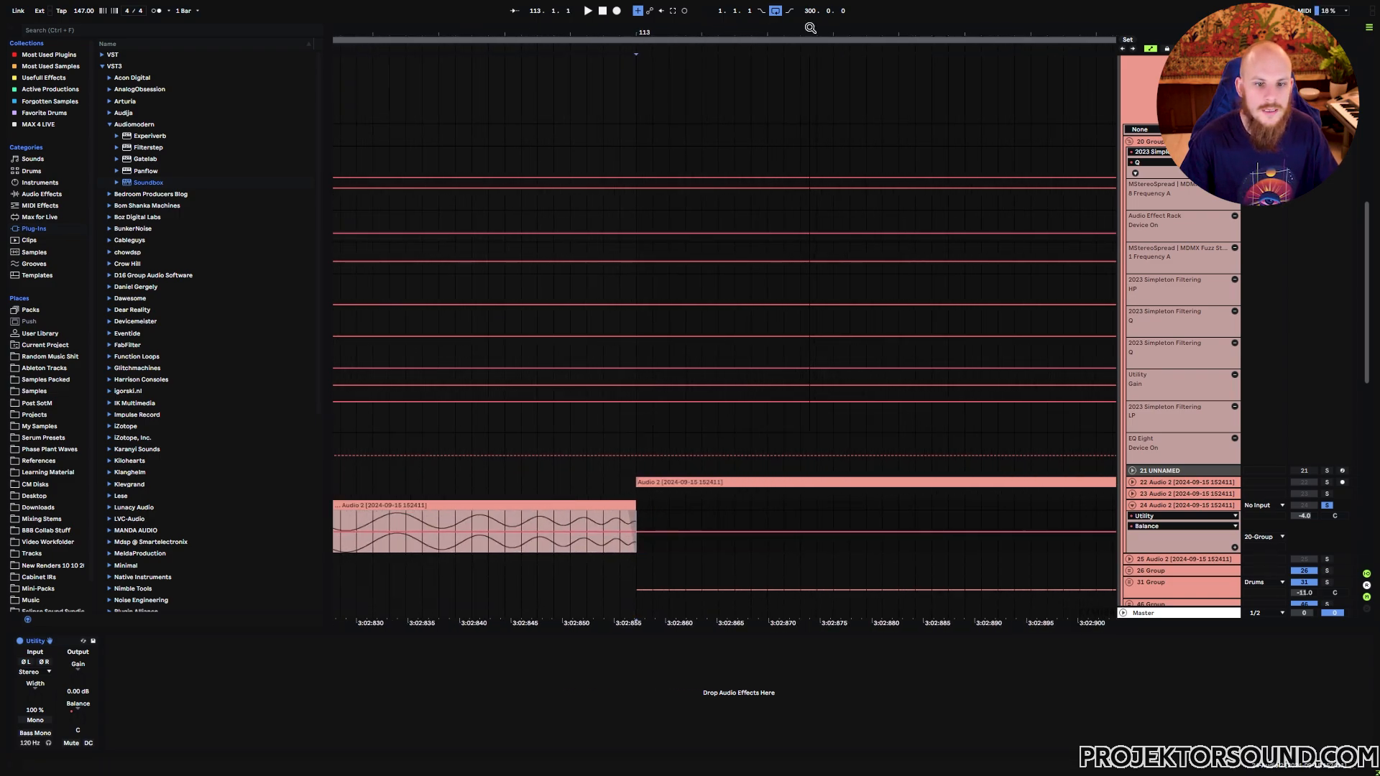
click(1132, 482)
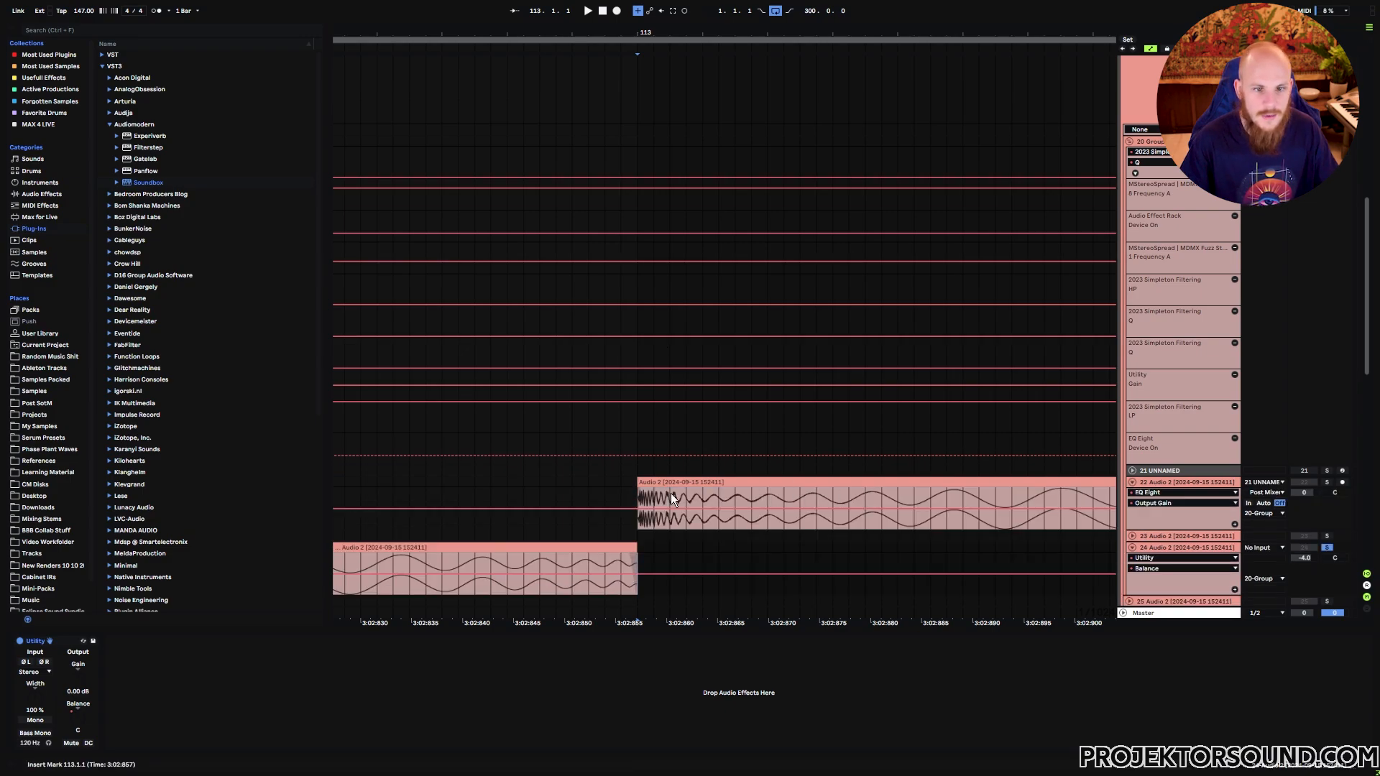
click(644, 498)
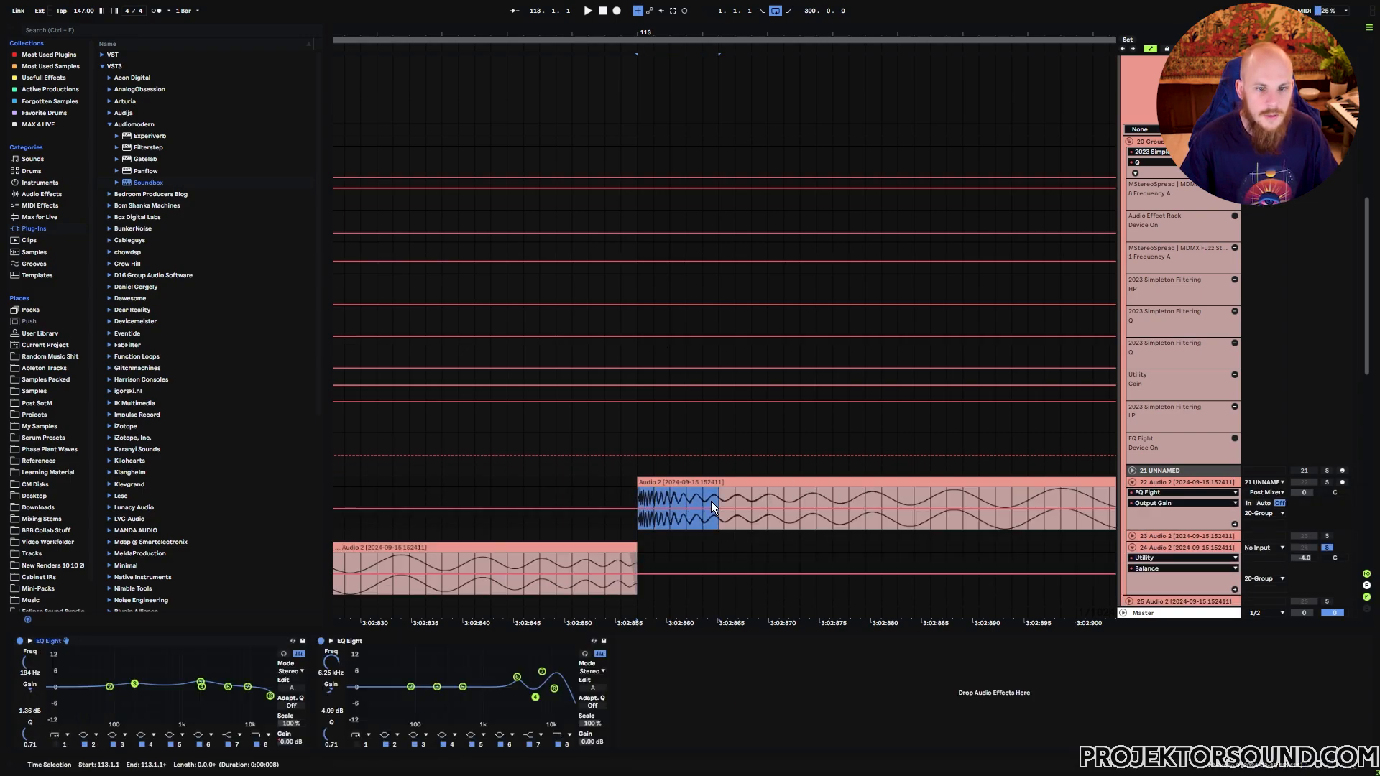
Step: Highlight the tail of the 24 Audio 2 clip from 112.4.4 to 113.1.1, and the opening transient of the 22 Audio 2 clip at 113.1.1
drag(639, 561, 591, 564)
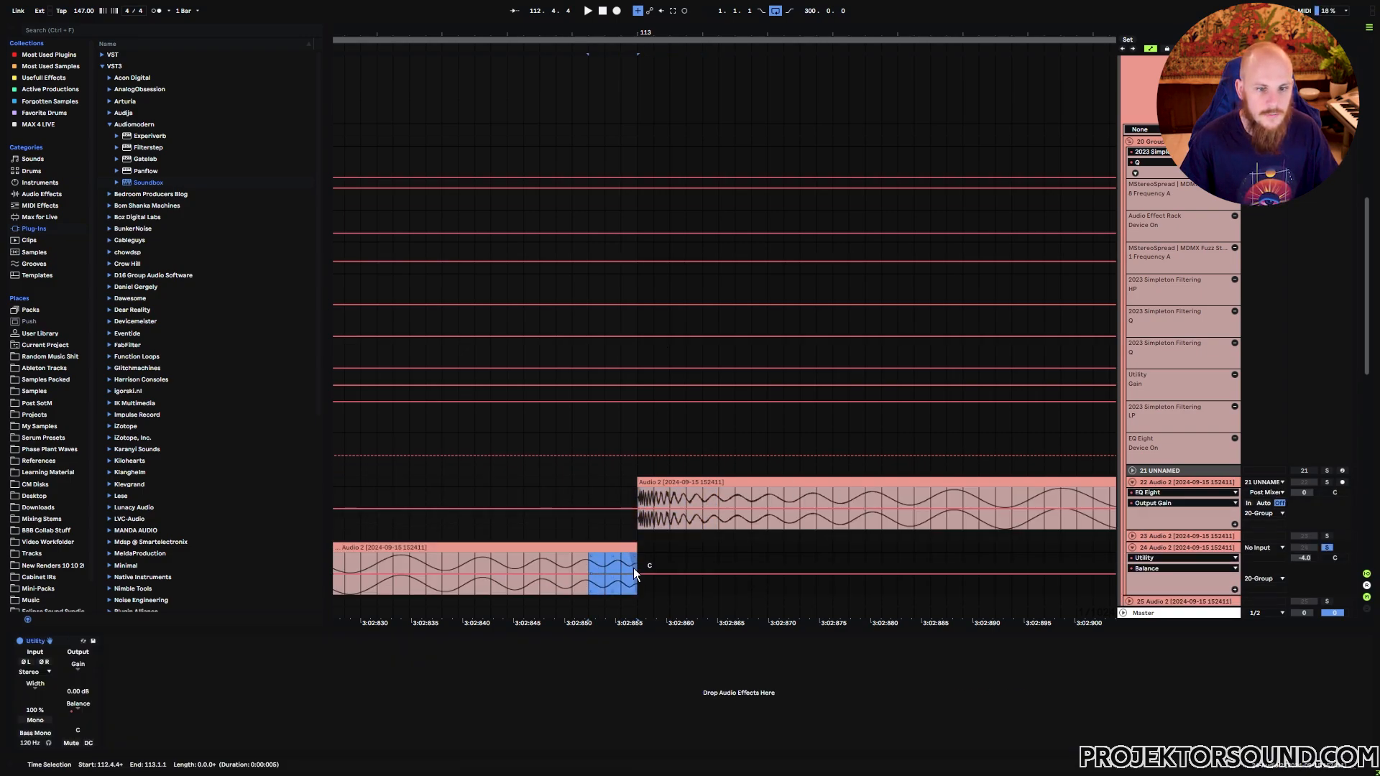
drag(588, 33, 759, 32)
drag(765, 493, 809, 503)
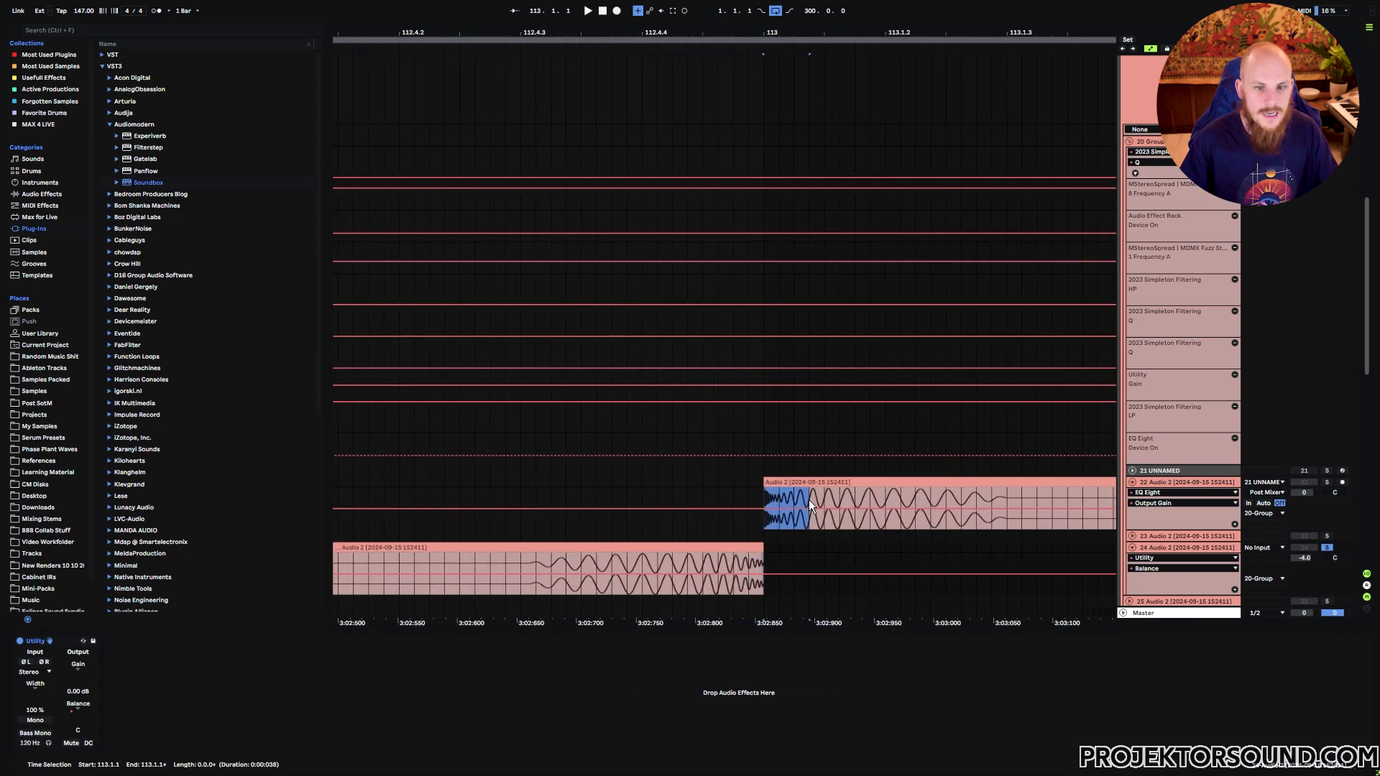
click(781, 494)
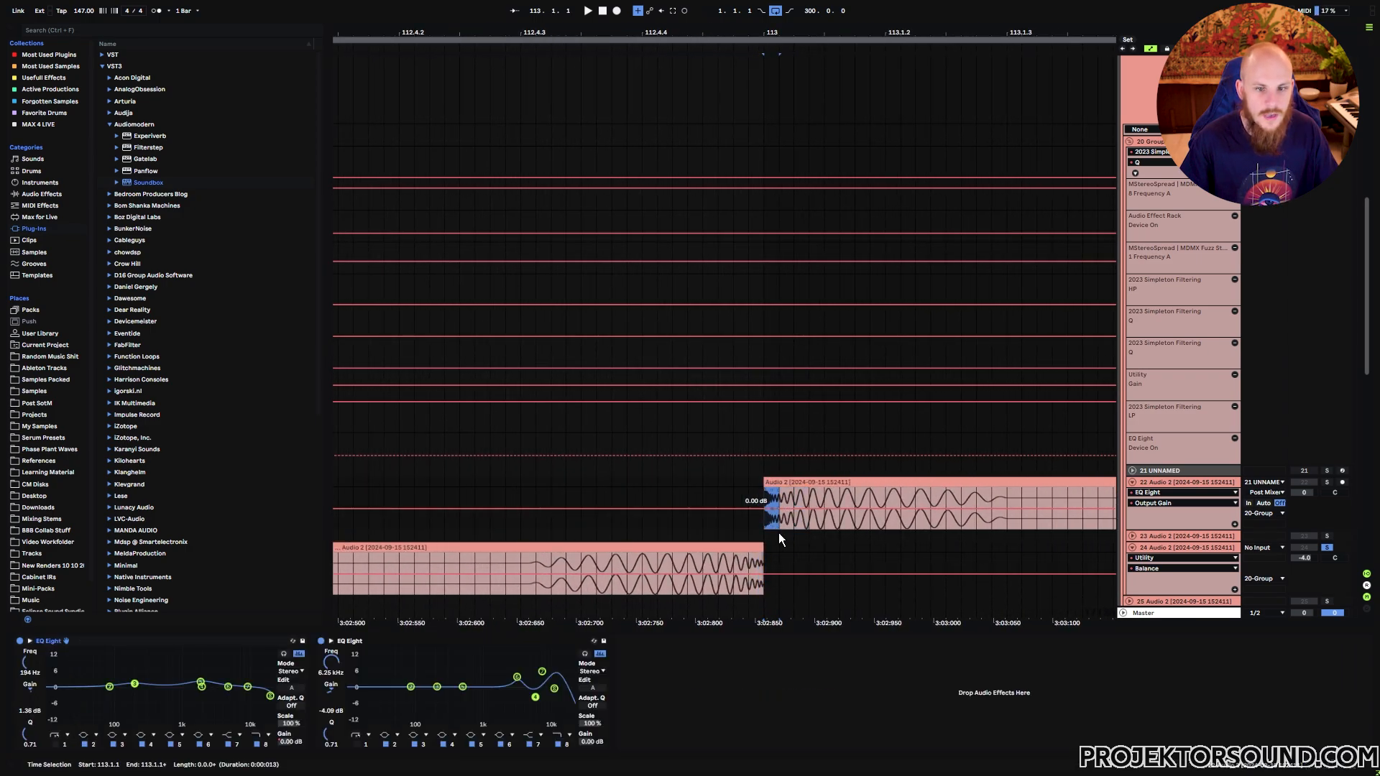
Step: Play the 24 Audio 2 lead-in into the soloed 22 Audio 2, deactivate the lead-in clip from 112.4.1 to 113.1.1, and replay the transition
click(520, 562)
key(space)
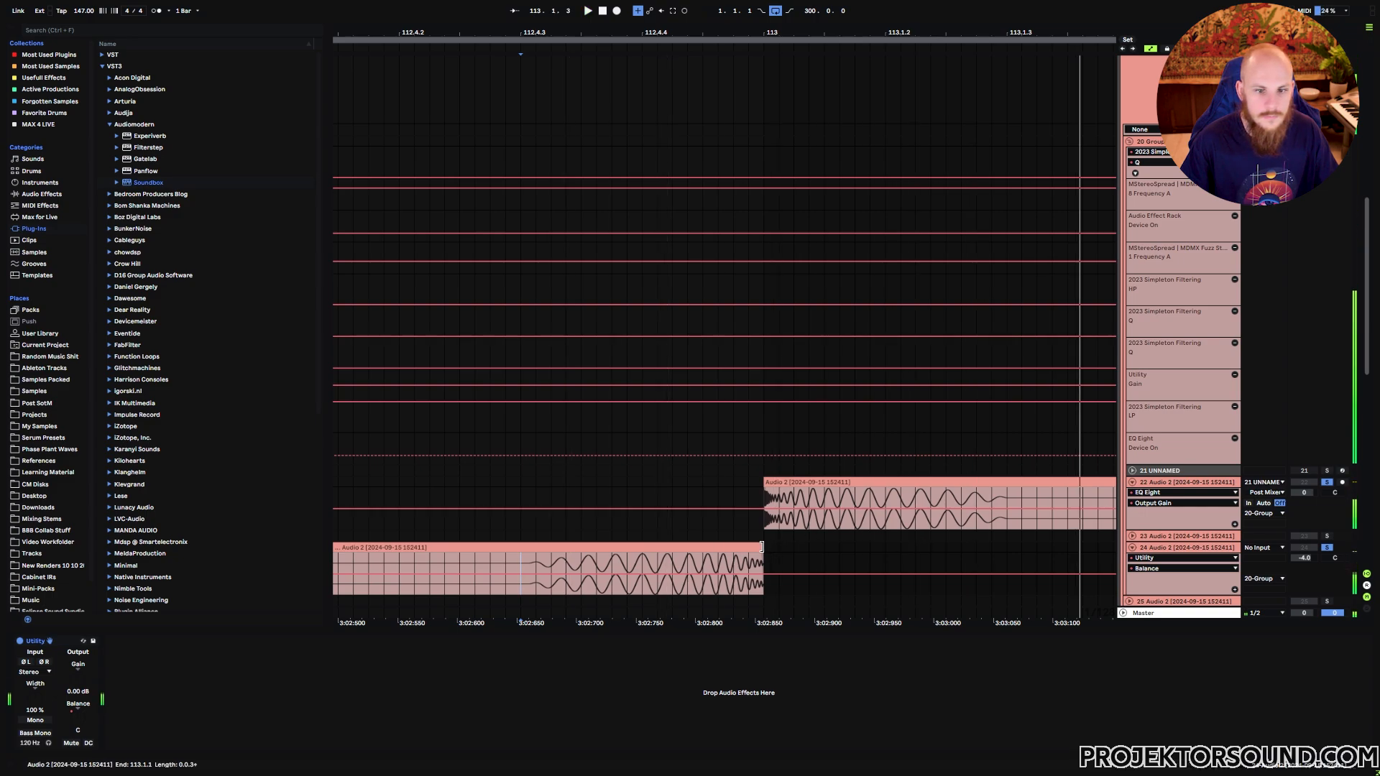
click(745, 548)
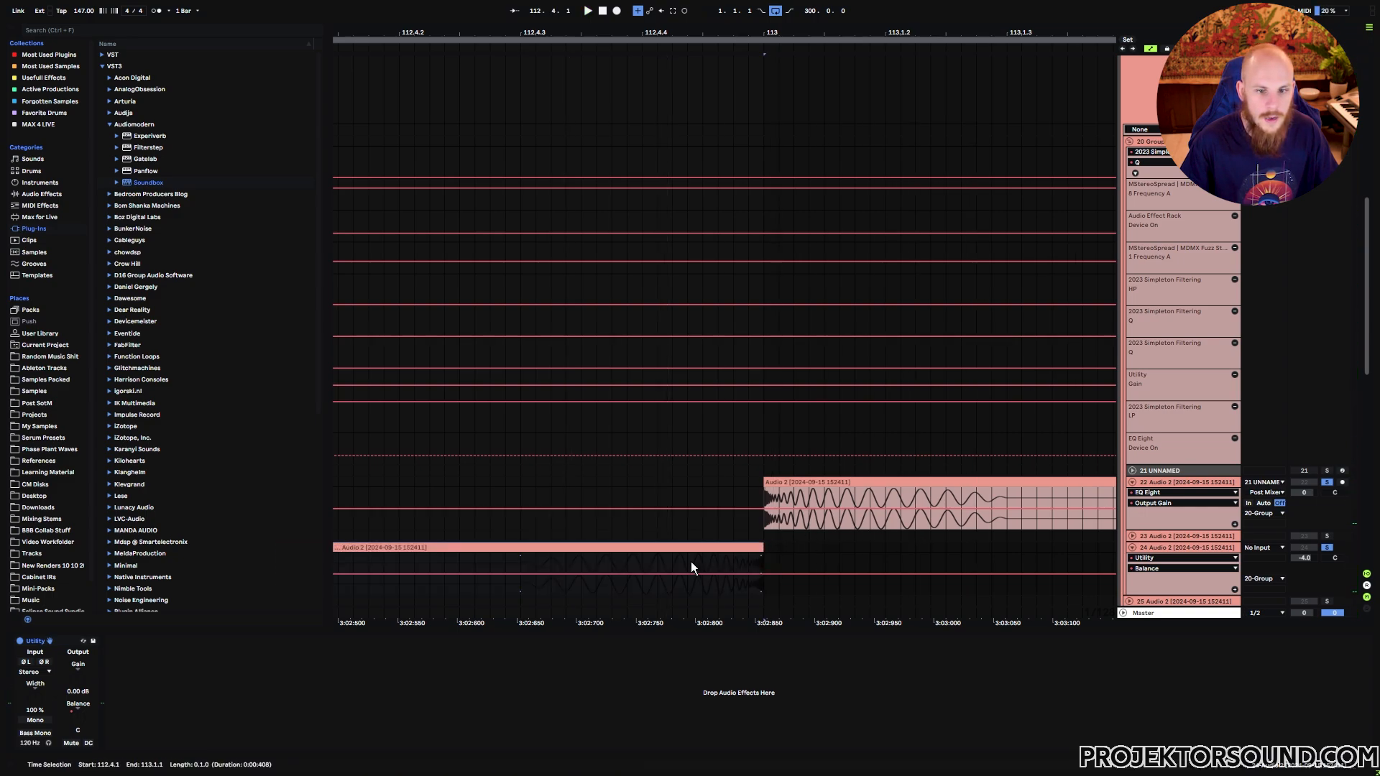
key(space)
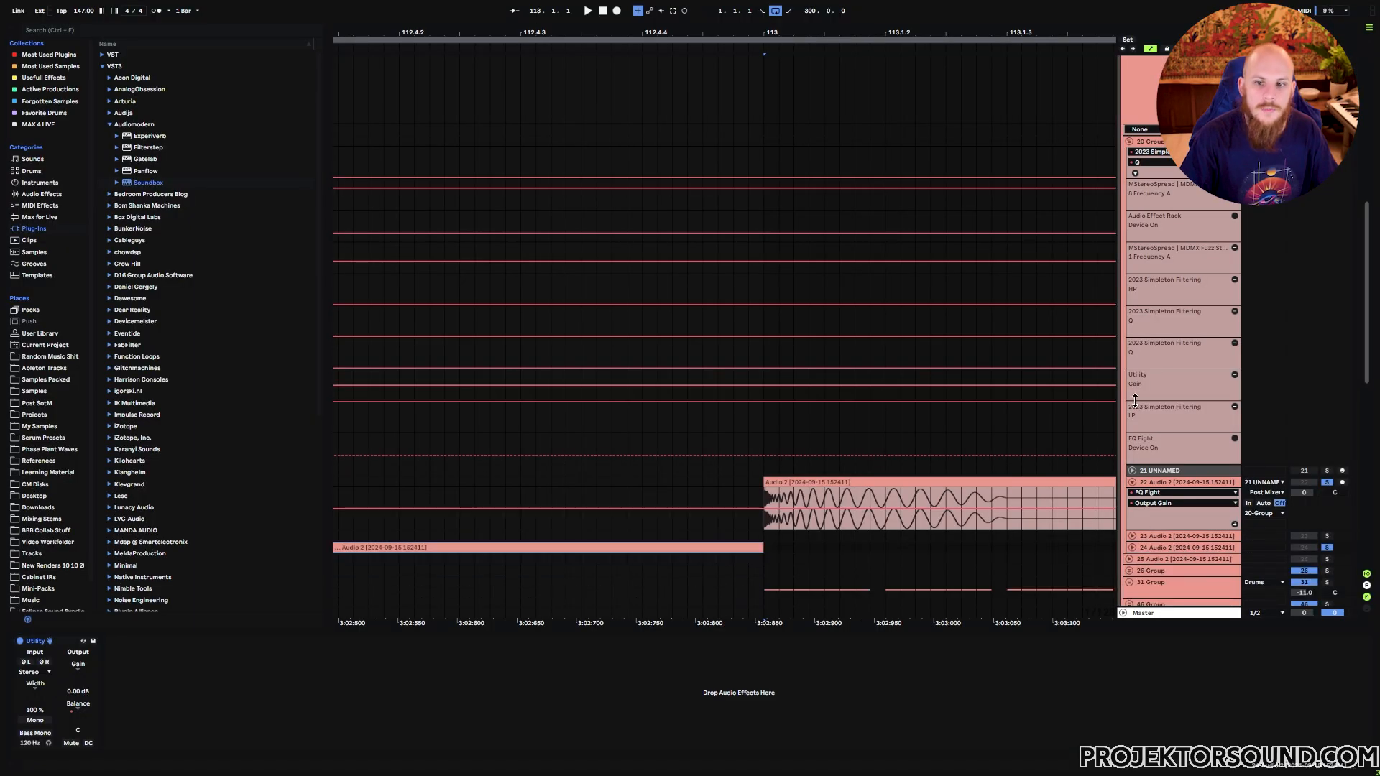
Step: Fold 22 Audio 2 and 20 Group, and place the insert marker at 112.3.1
click(1133, 481)
click(1128, 143)
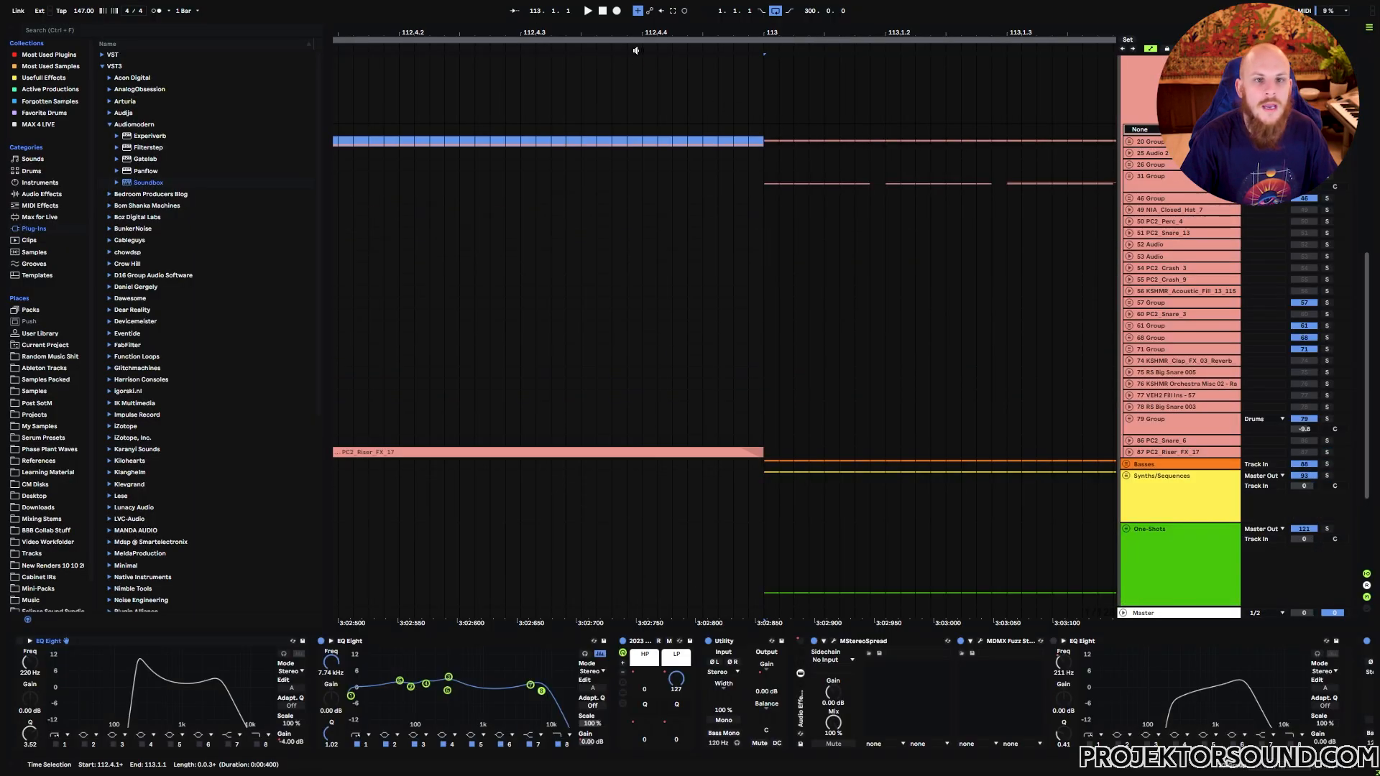
key(x)
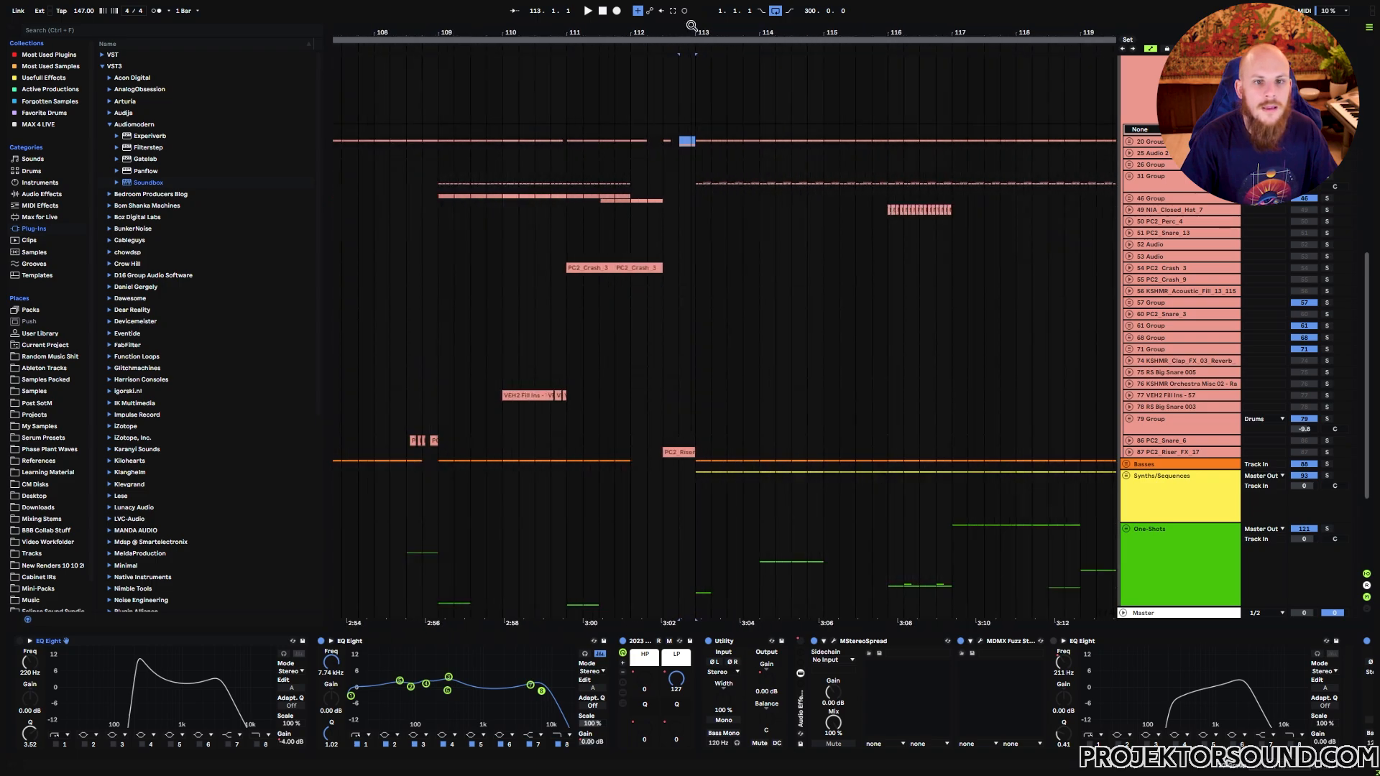
click(664, 152)
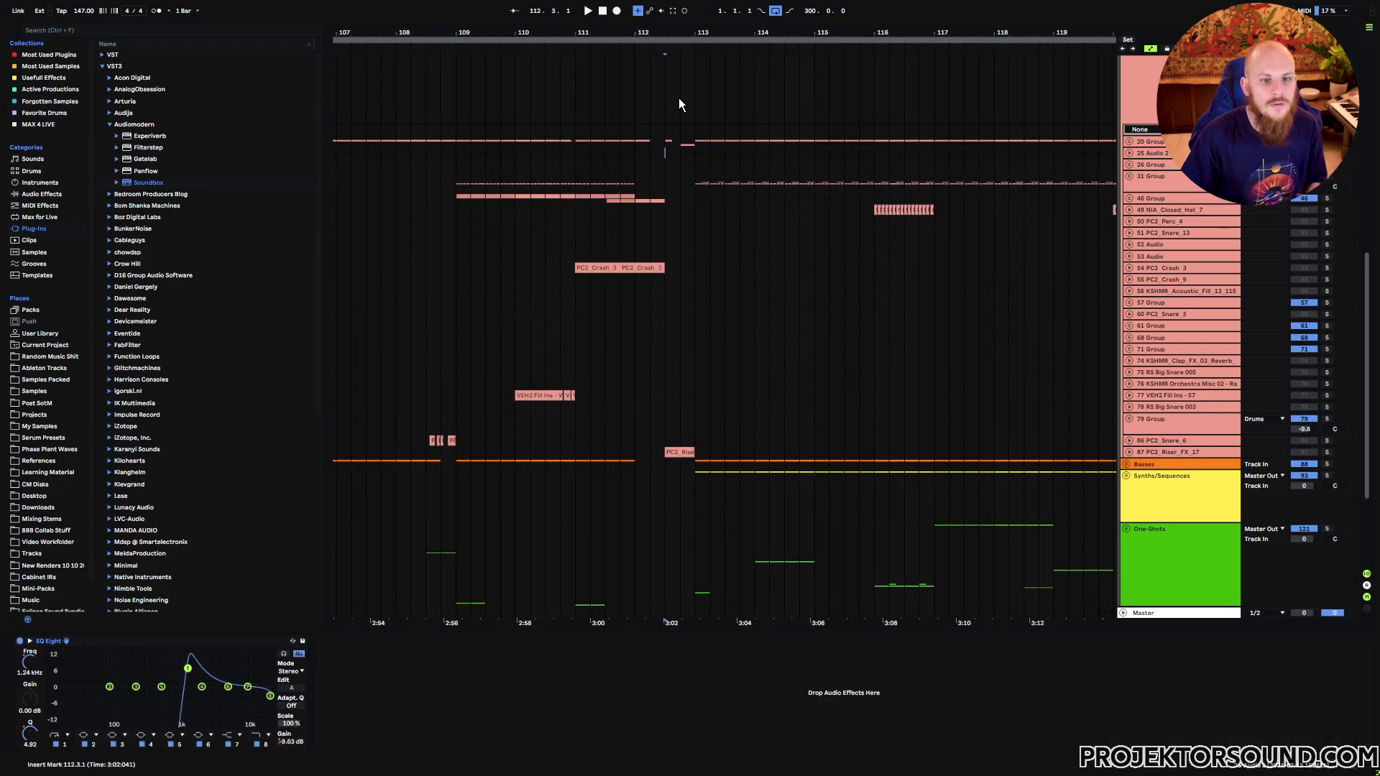
drag(691, 31, 660, 31)
Step: Highlight fills on 60 PC2_Snare_3 from 93.1.1 to 101.1.1, 68 Group from 137.1.1 to 145.1.1, and 71 Group from 45.1.1 to 49.1.1
click(608, 314)
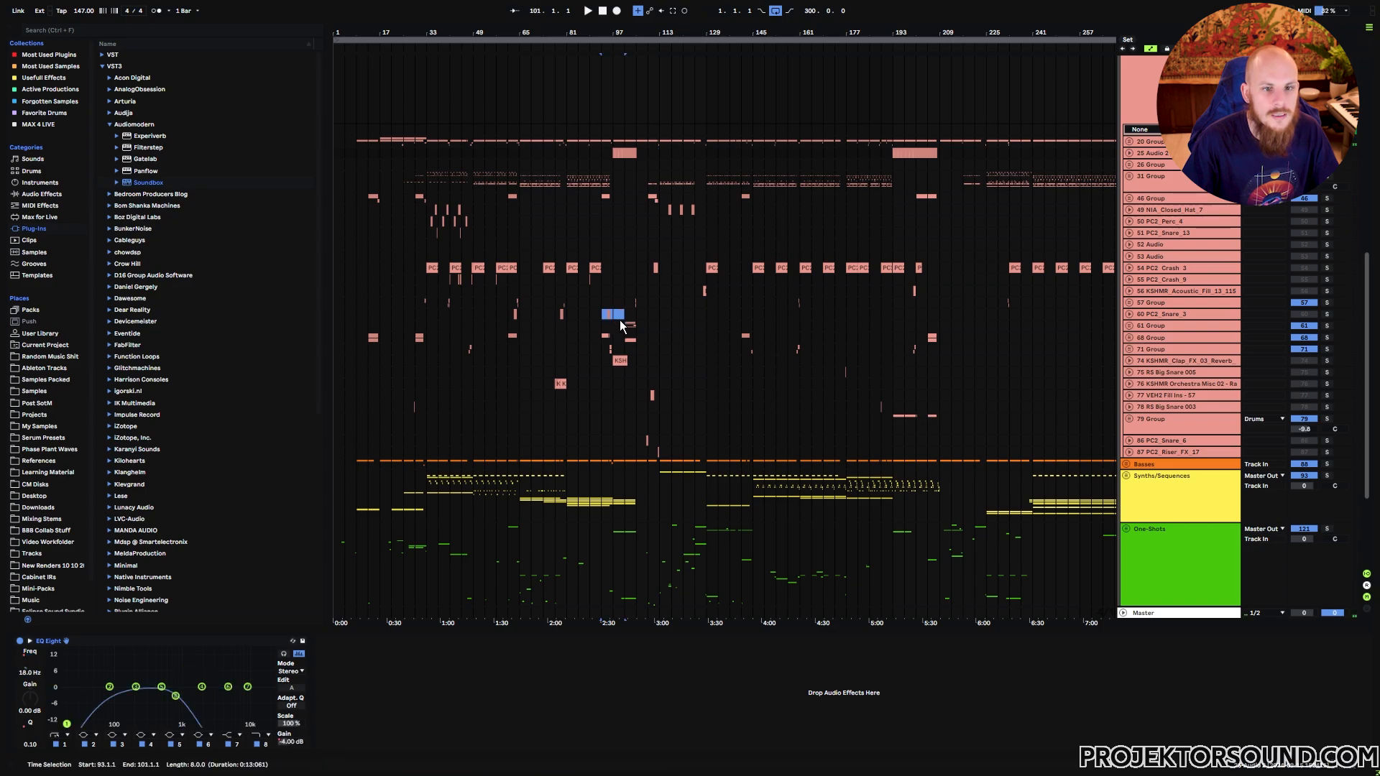
click(629, 325)
click(626, 340)
drag(732, 340, 752, 338)
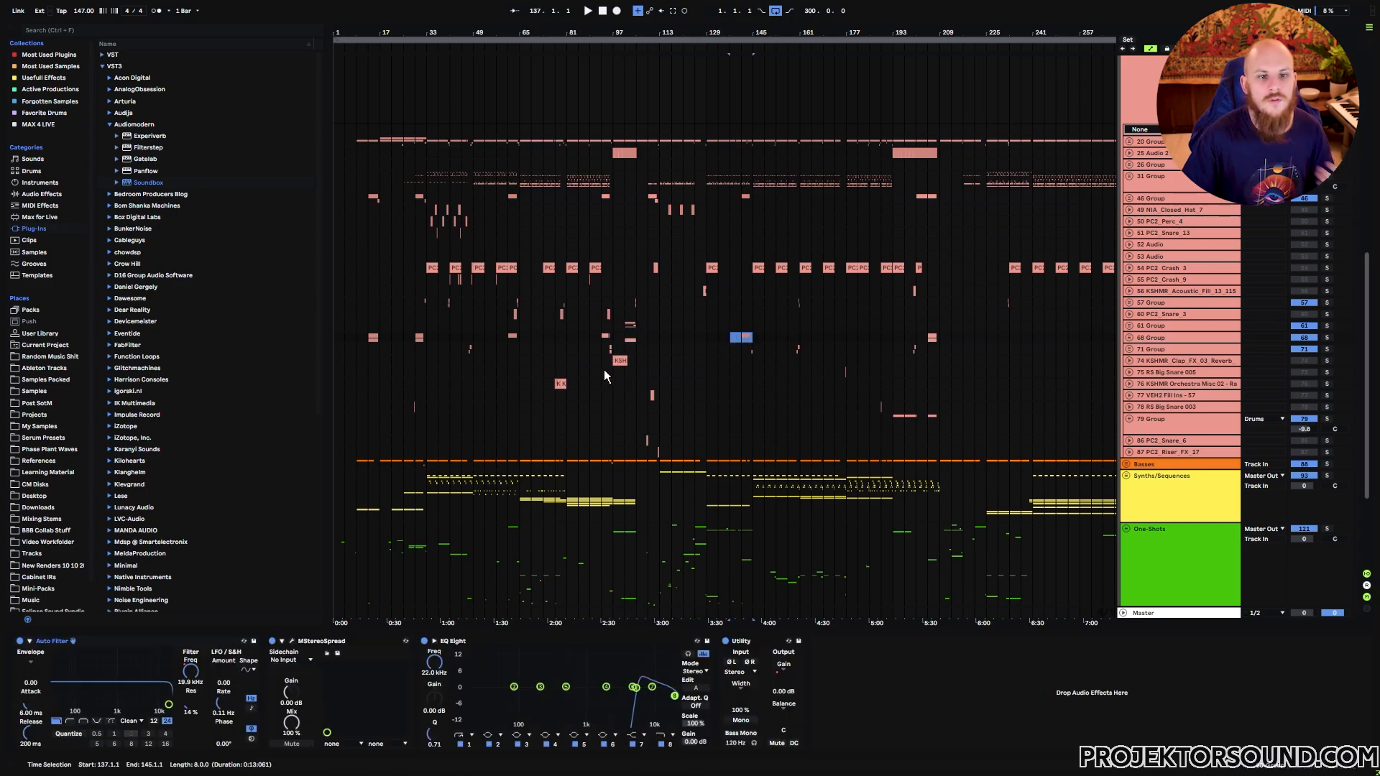
click(469, 349)
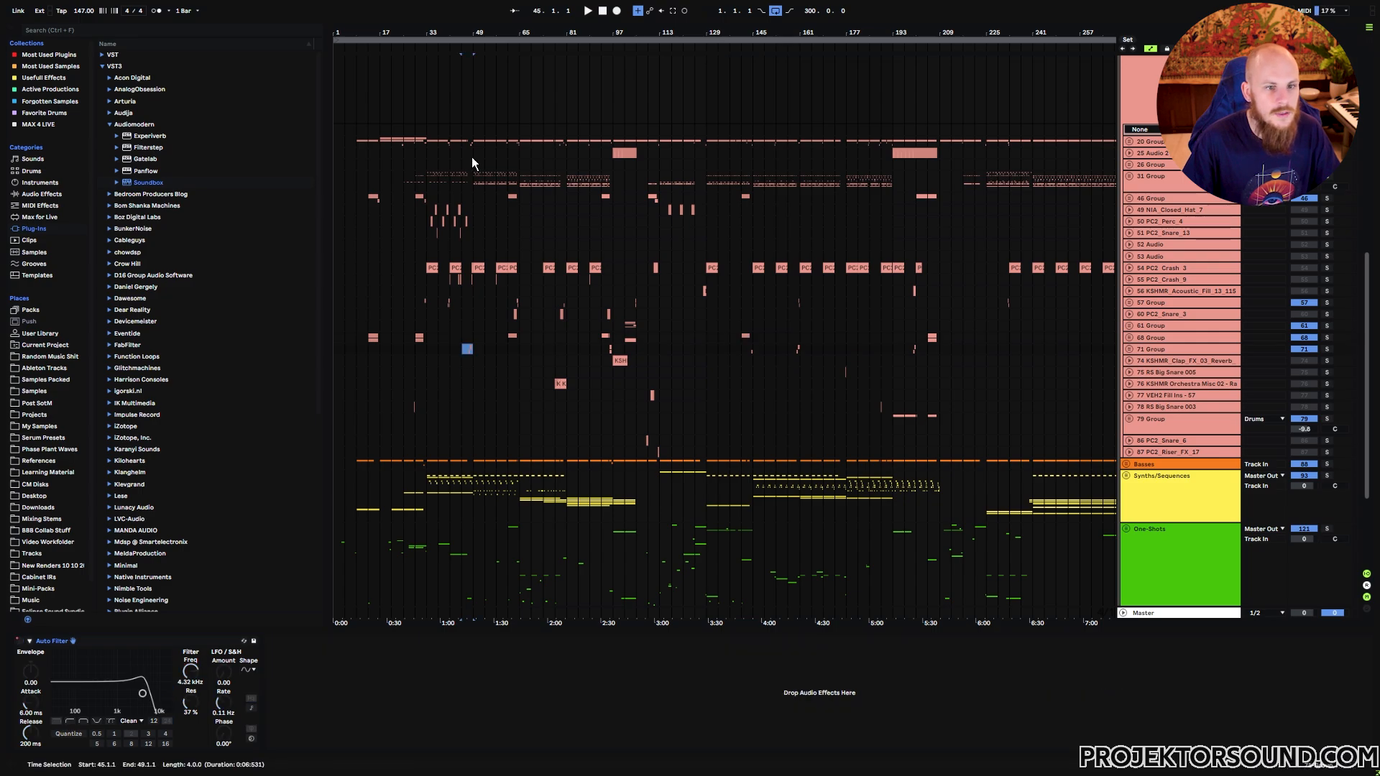
scroll(472, 351, up, 8)
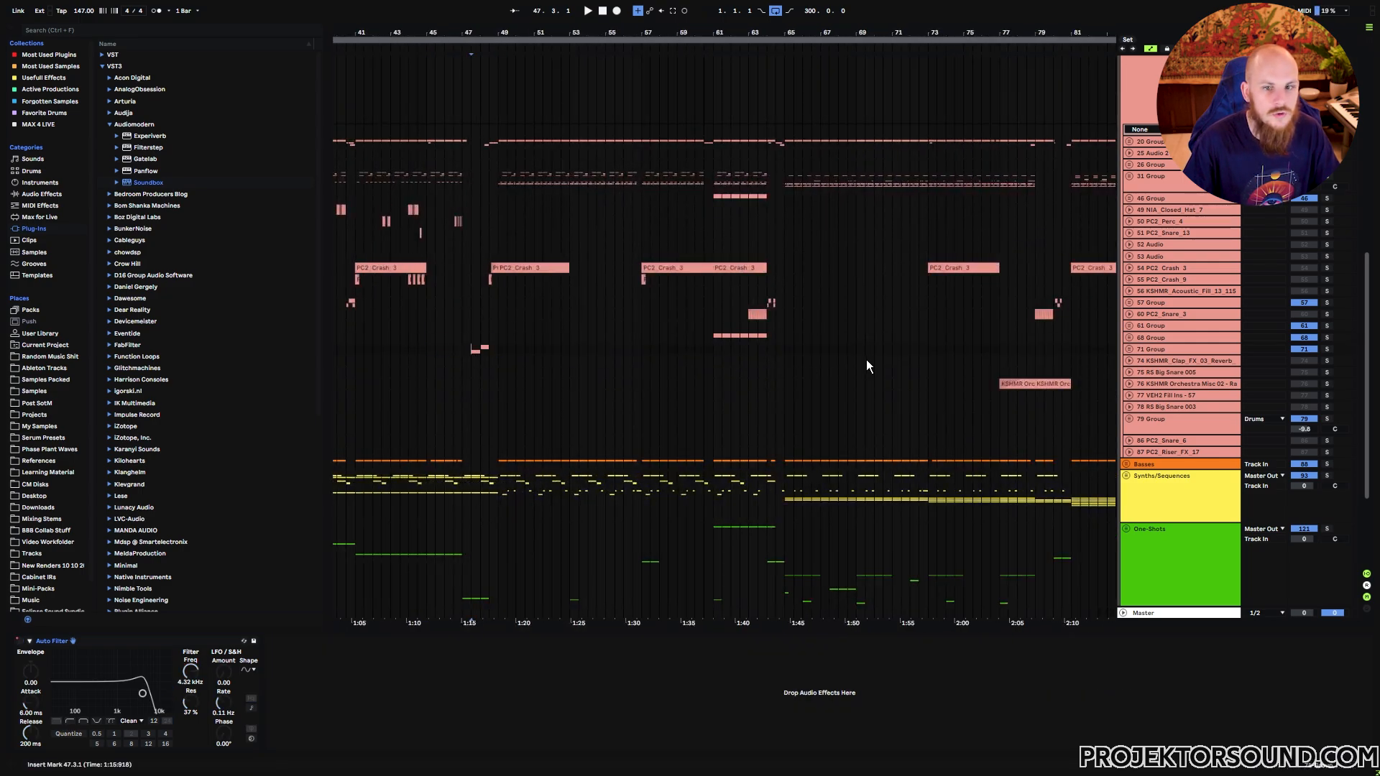
scroll(867, 366, right, 5)
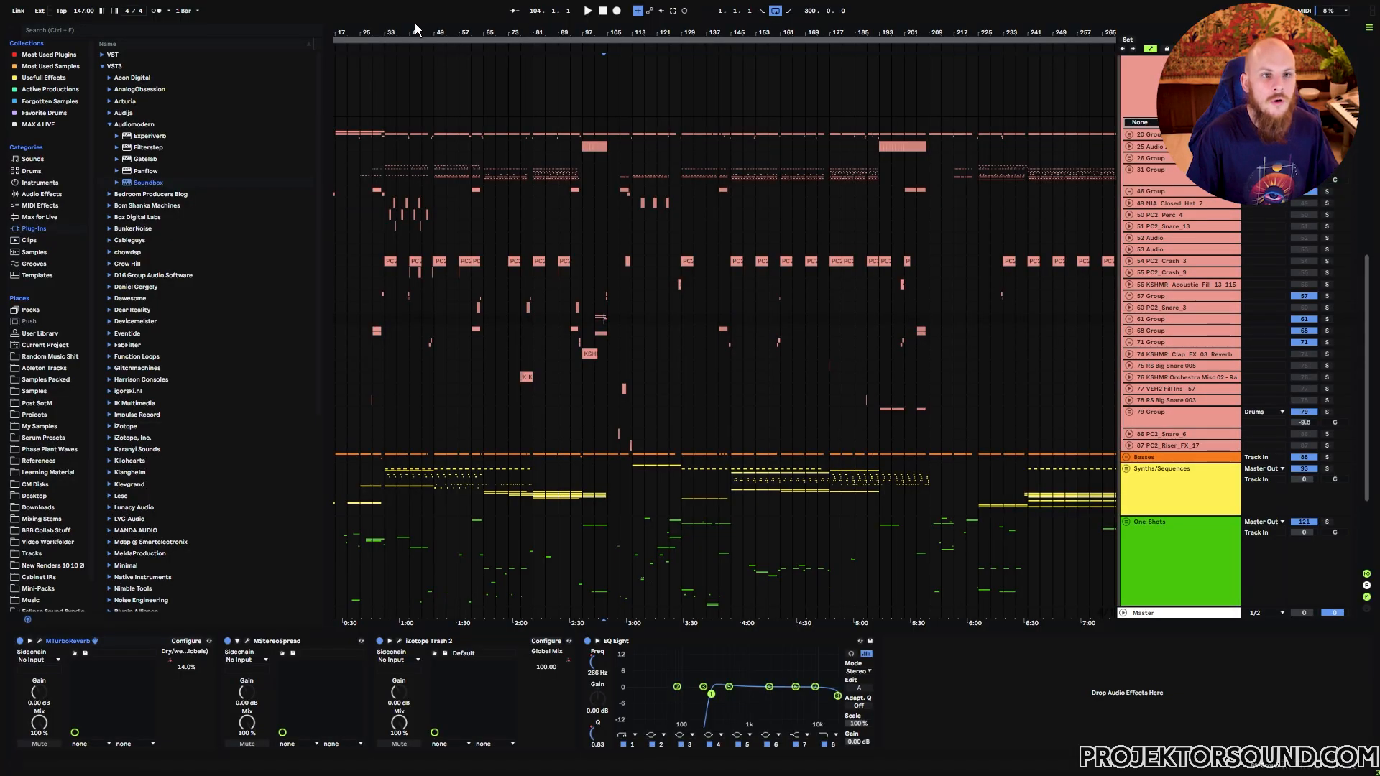
Step: Unfold the Helpers group and its MARKER track at the start of the track list
mouse_move(416, 31)
mouse_down()
mouse_move(461, 31)
mouse_move(436, 30)
mouse_up()
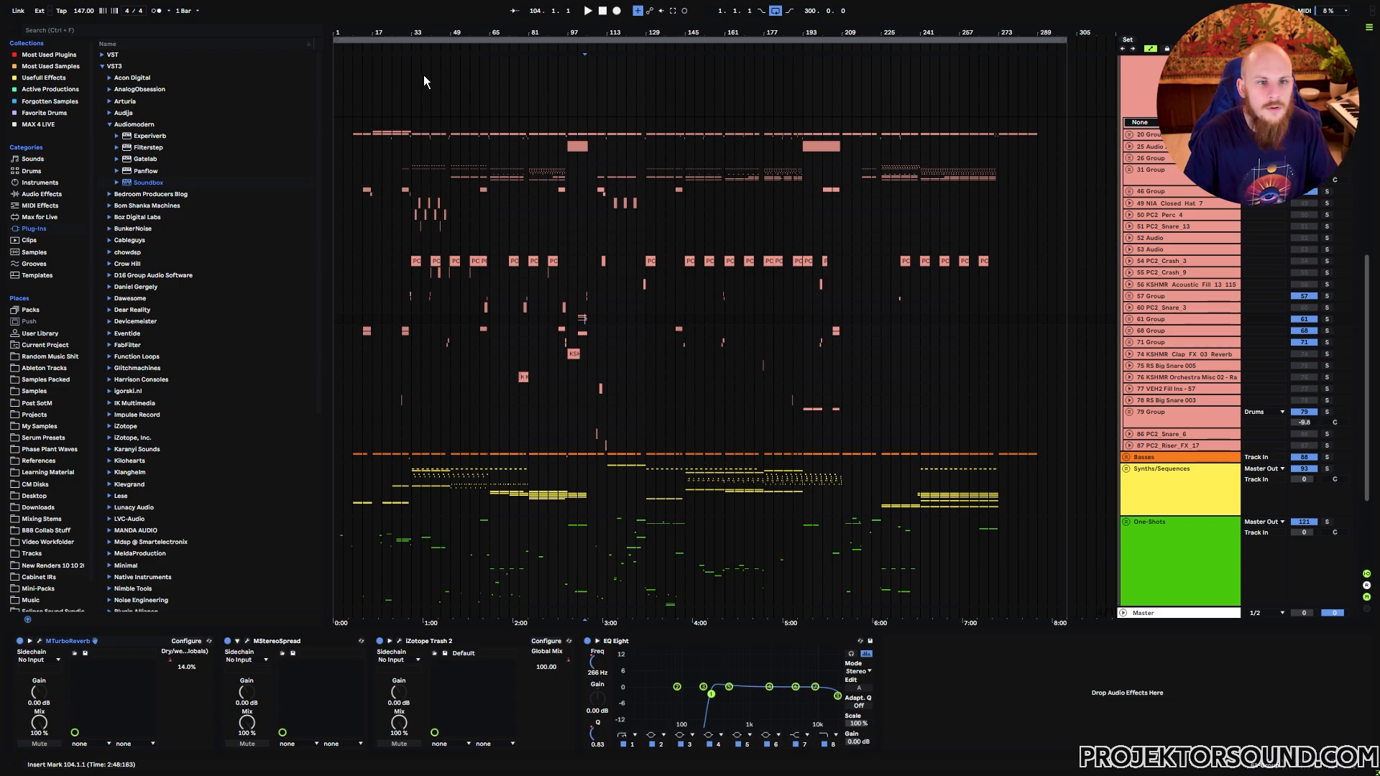
drag(544, 33, 545, 55)
scroll(566, 259, up, 8)
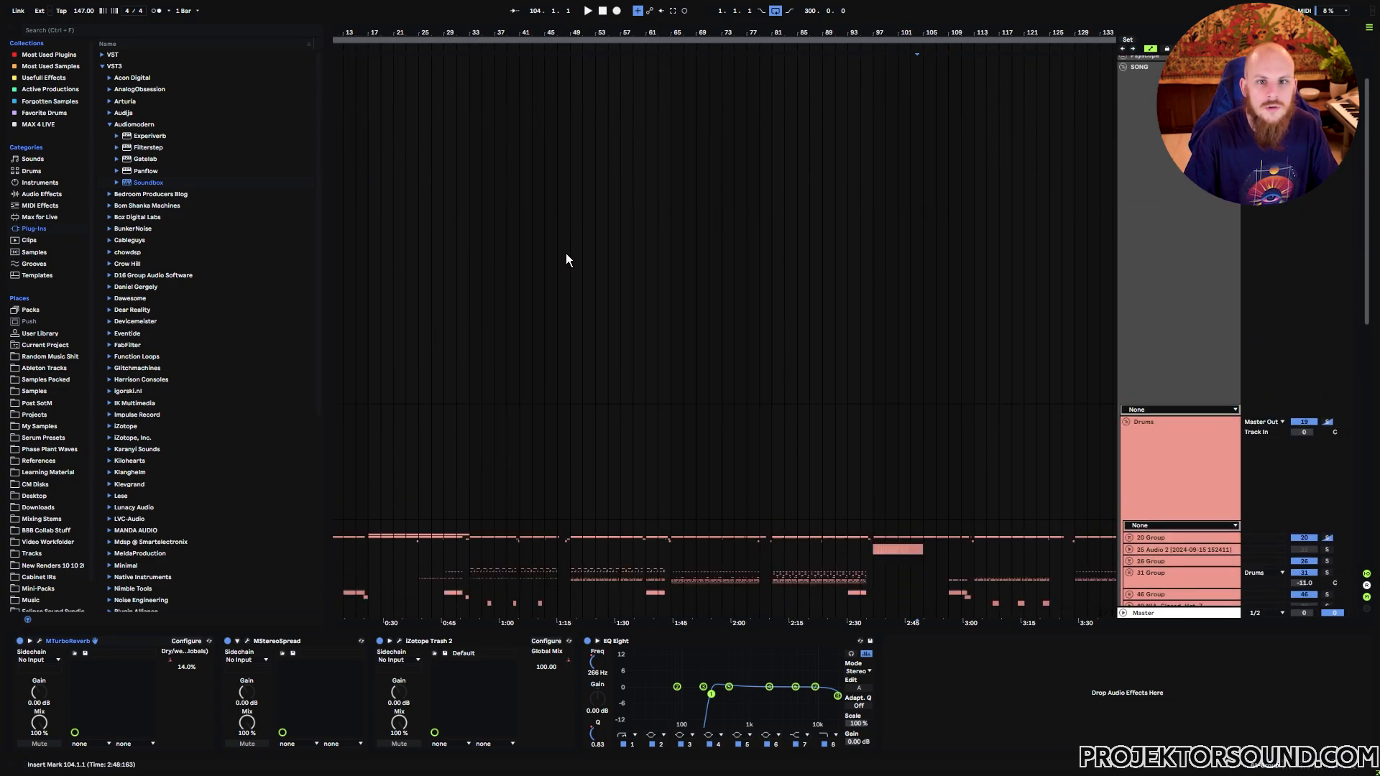
click(464, 86)
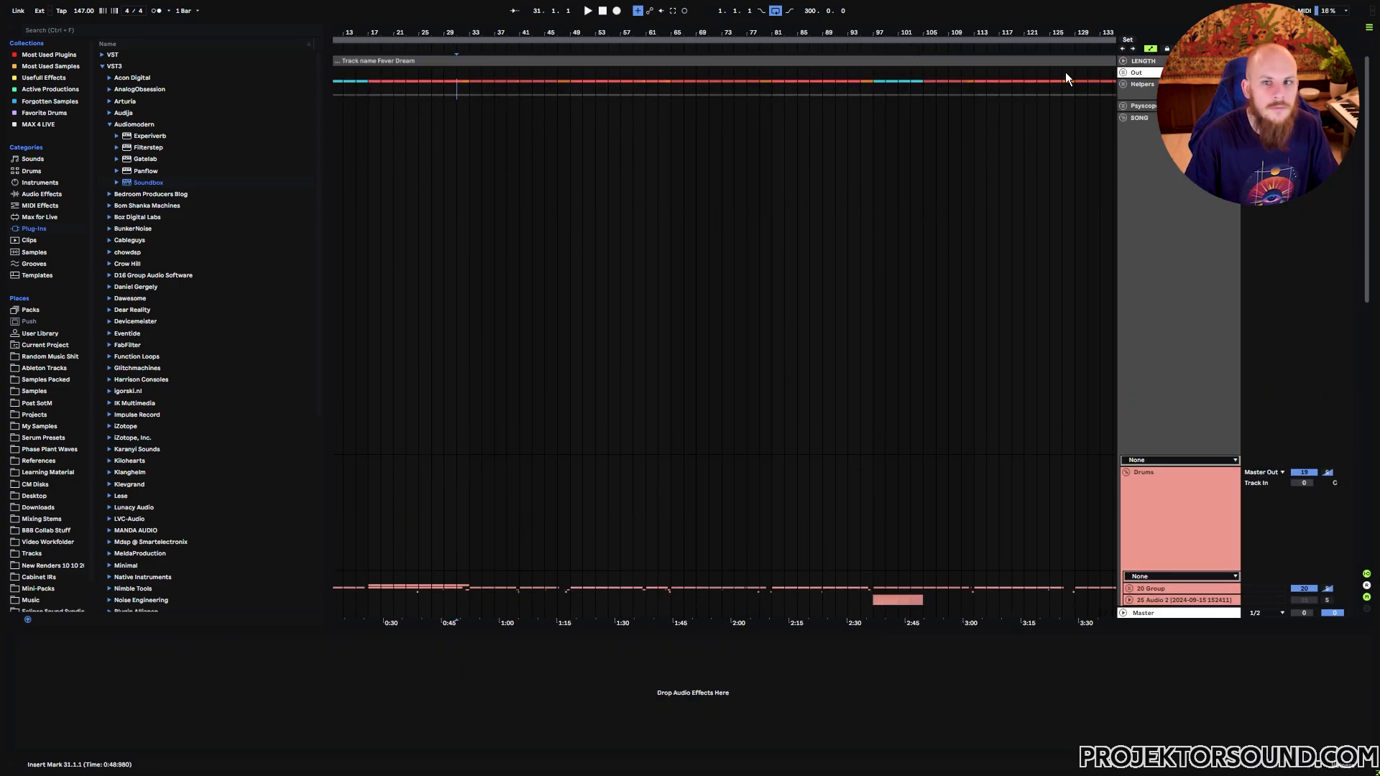
click(1122, 84)
click(1125, 137)
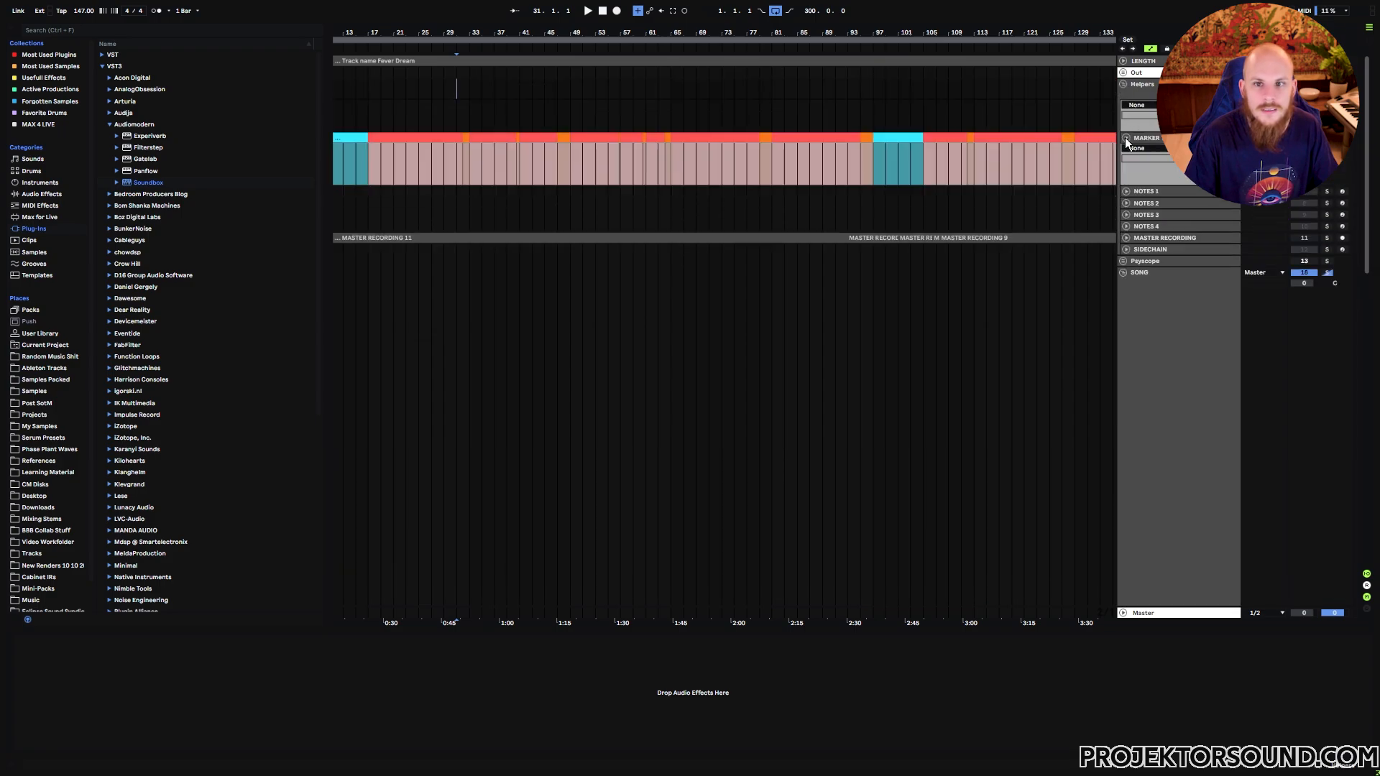
Step: Highlight the orange transition markers up to bar 65, including 40.3.1 to 41.1.1, 47.1.1 to 49.1.1 and 64.1.1 to 65.1.1
click(444, 176)
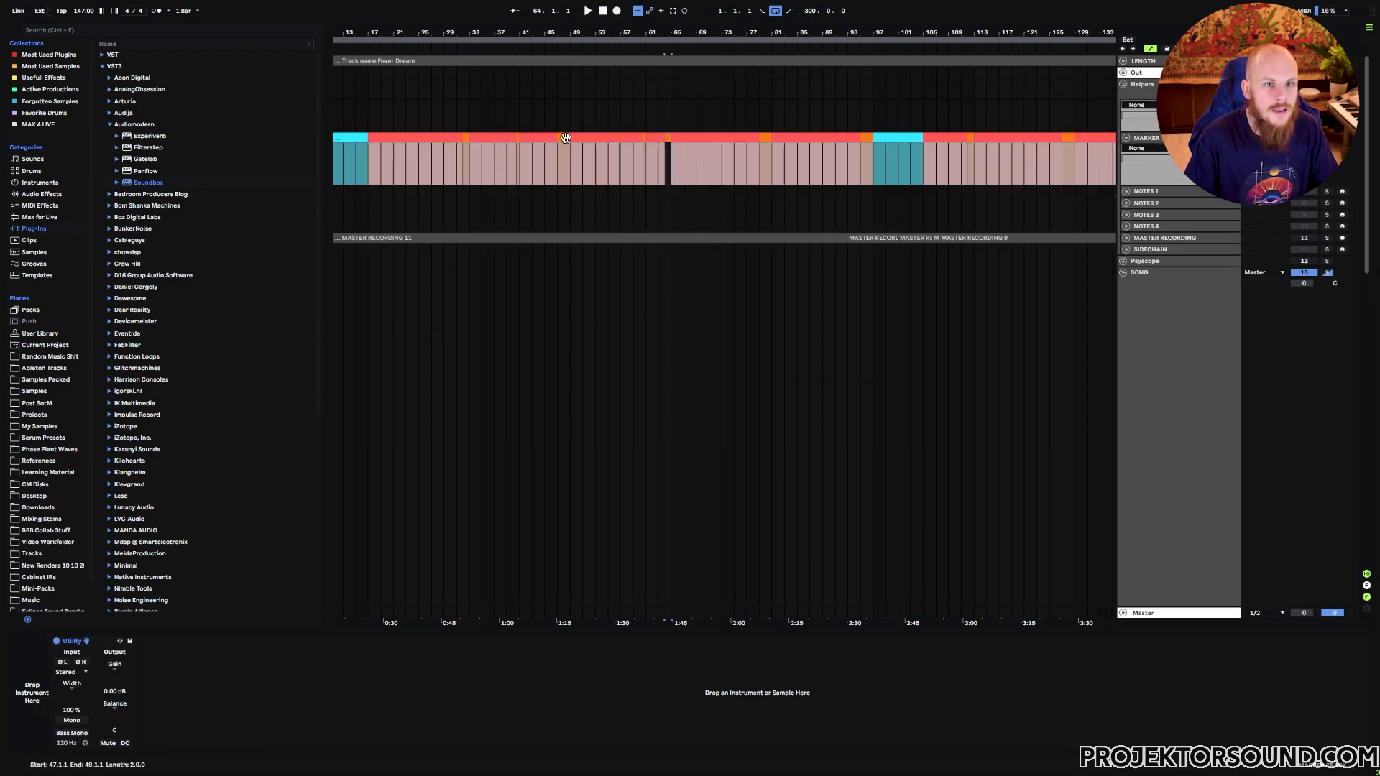
click(470, 142)
drag(513, 28, 532, 129)
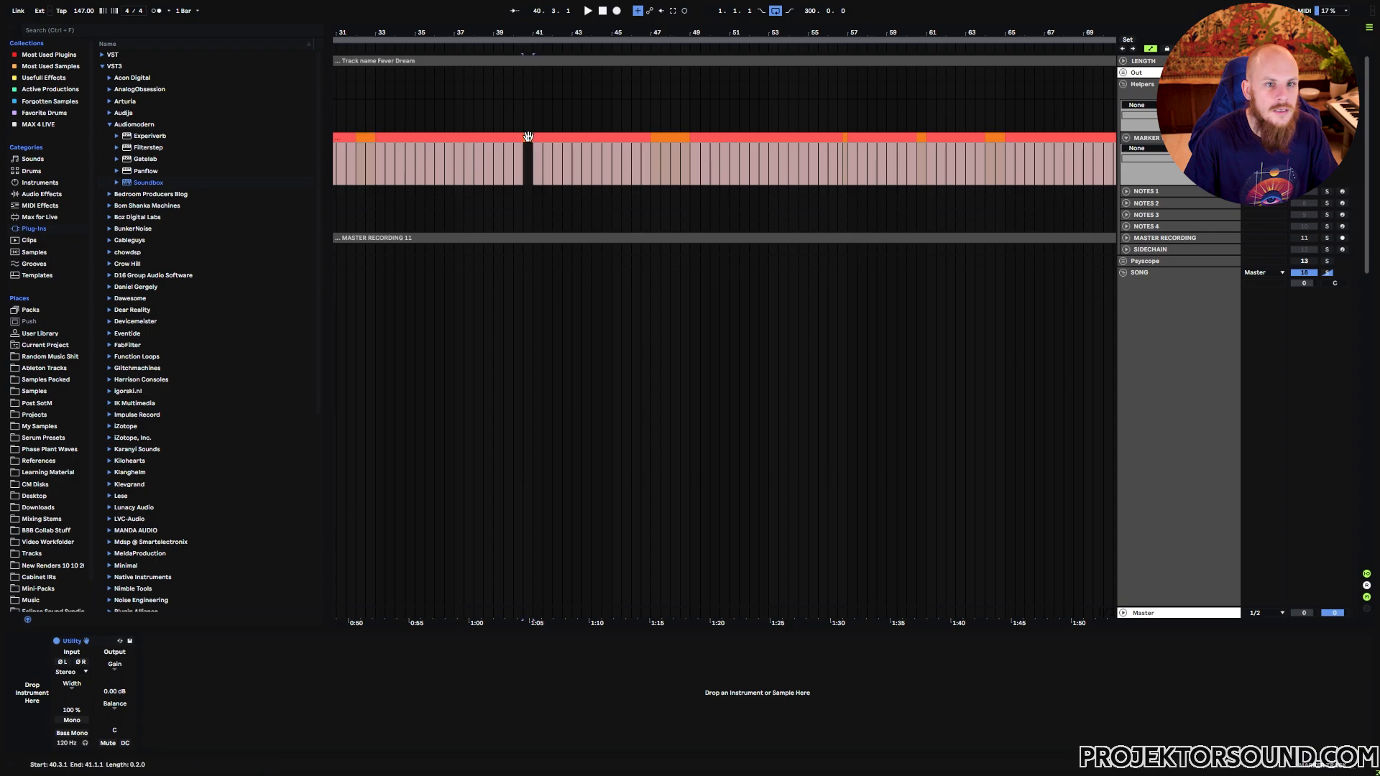
click(921, 135)
click(995, 136)
drag(811, 34, 812, 2)
click(740, 136)
click(916, 138)
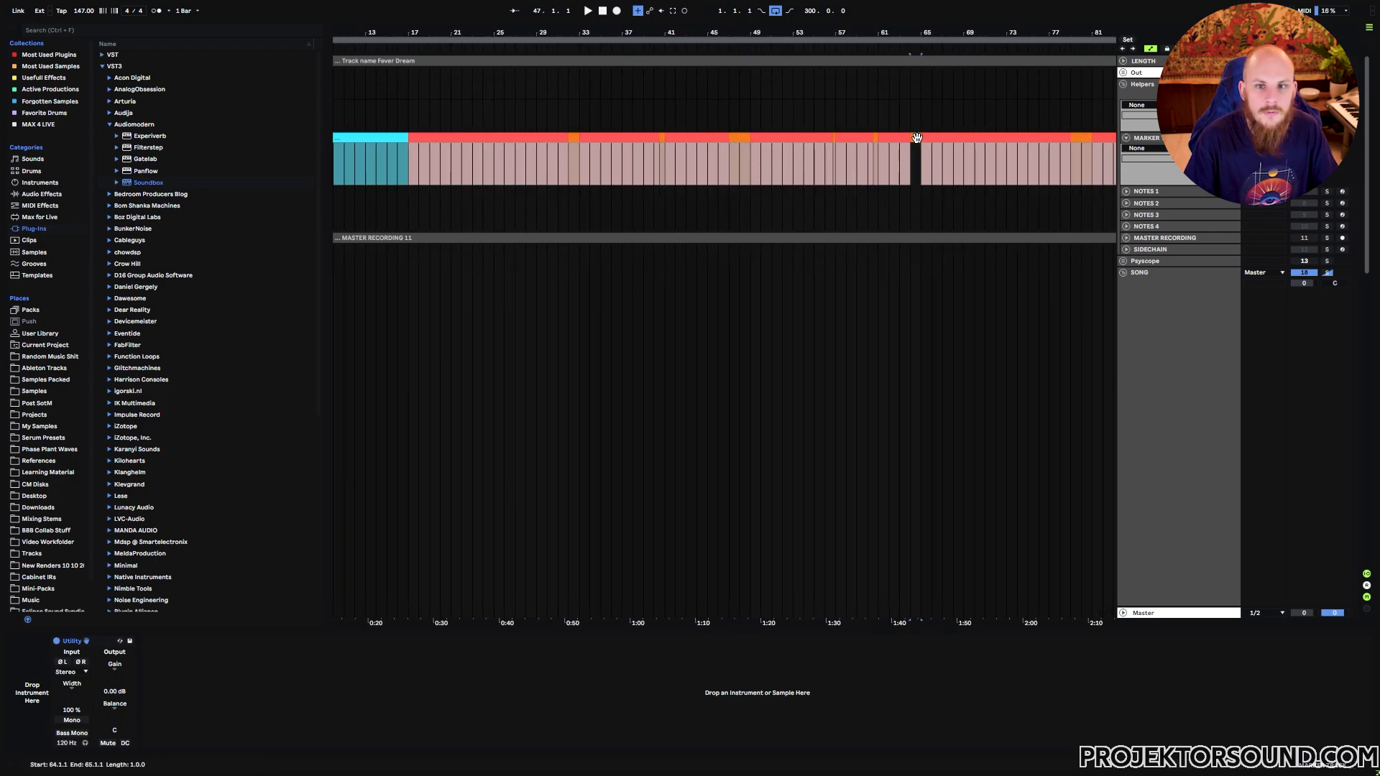
Step: Highlight the orange transition markers on the MARKER track from 79.1.1 to 81.1.1 and from 95.1.1 to 97.1.1
click(583, 135)
scroll(678, 179, right, 5)
click(904, 135)
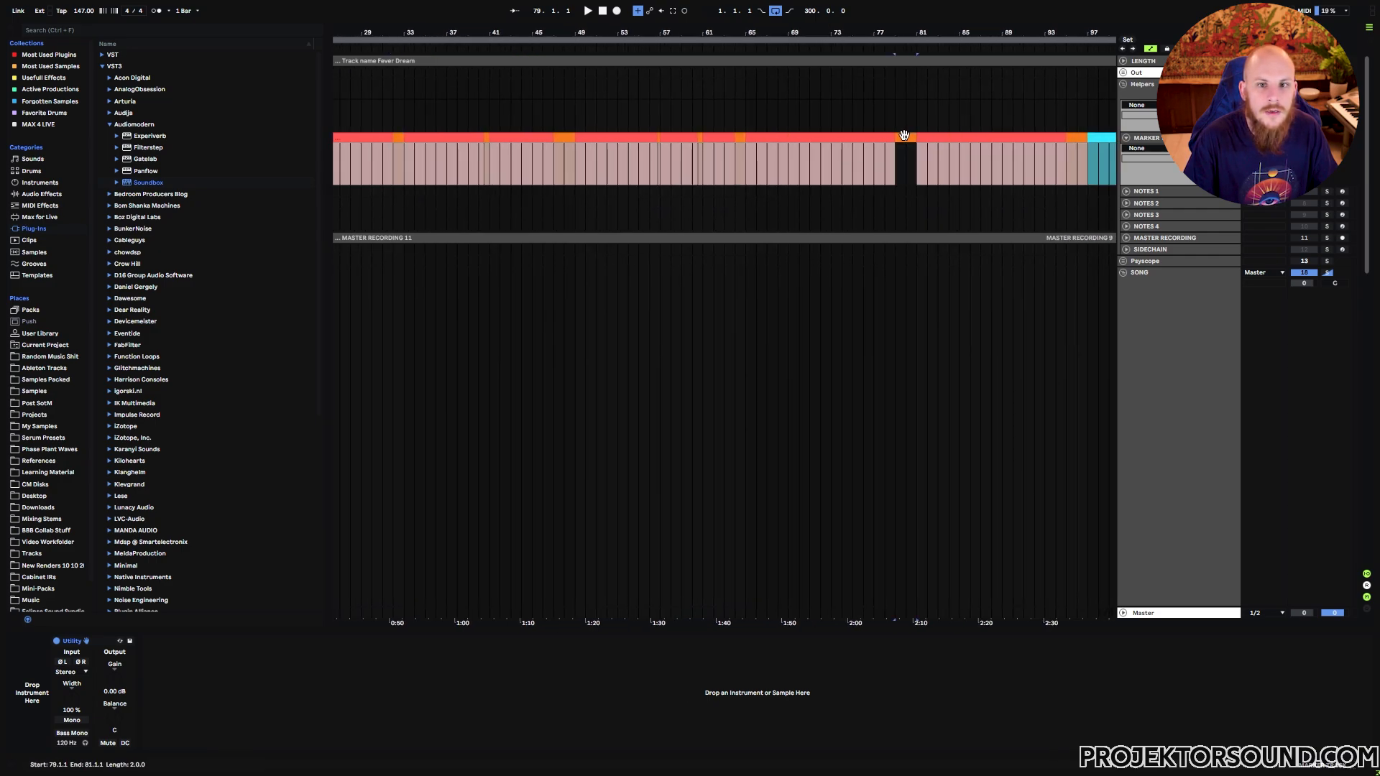
drag(907, 180, 608, 184)
click(779, 135)
drag(842, 181, 827, 178)
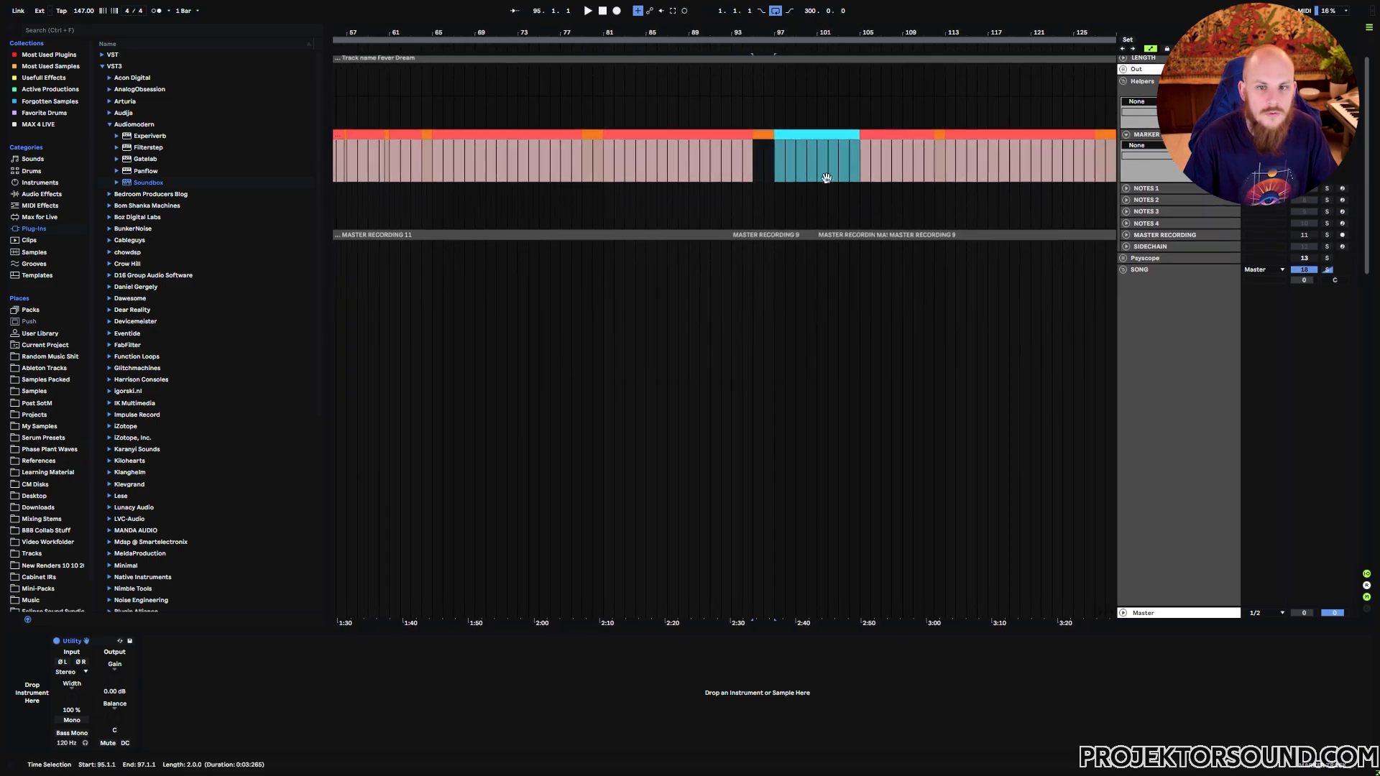
Step: Highlight the orange transition markers from 112.1.1 to 113.1.1, 127.1.1 to 129.1.1 and 141.1.1 to 145.1.1
scroll(755, 151, right, 7)
click(691, 162)
scroll(704, 164, right, 5)
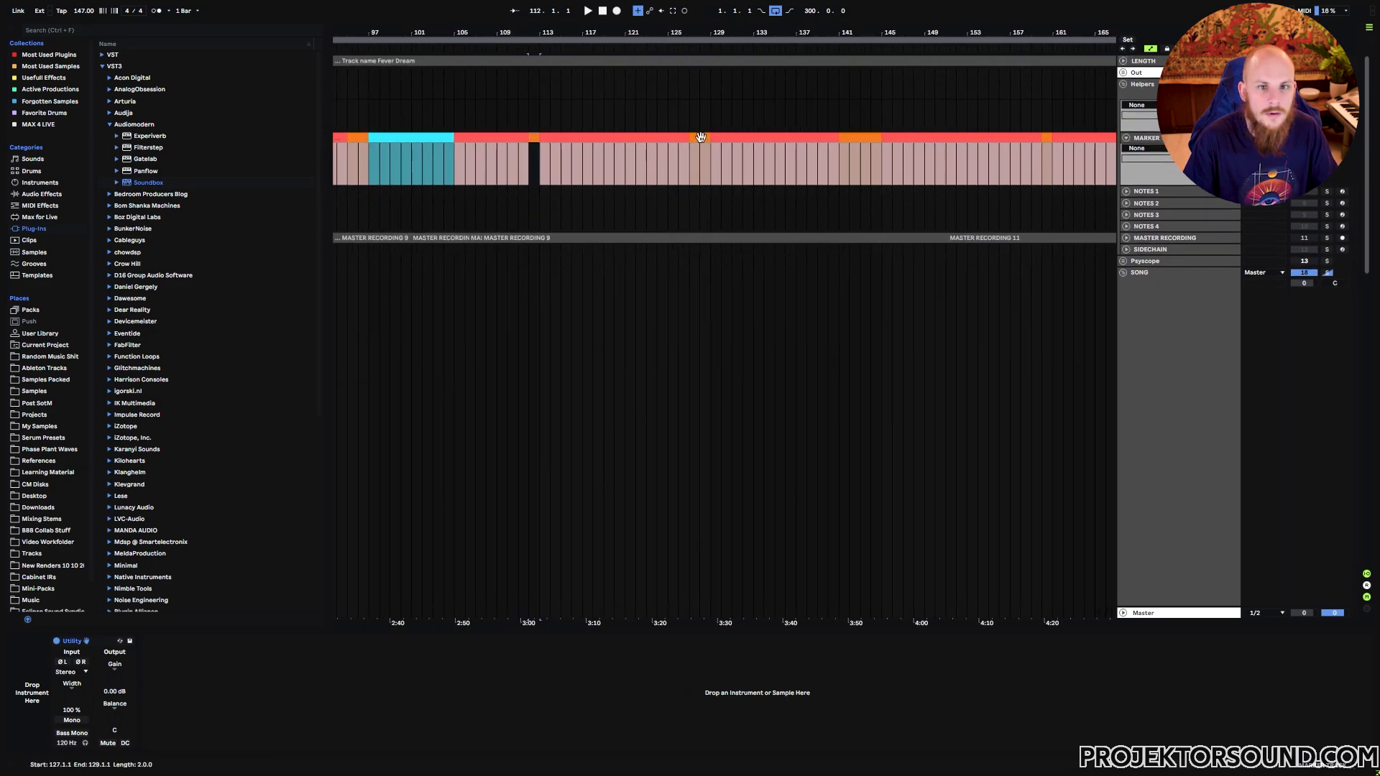
click(701, 136)
click(861, 137)
scroll(675, 181, right, 10)
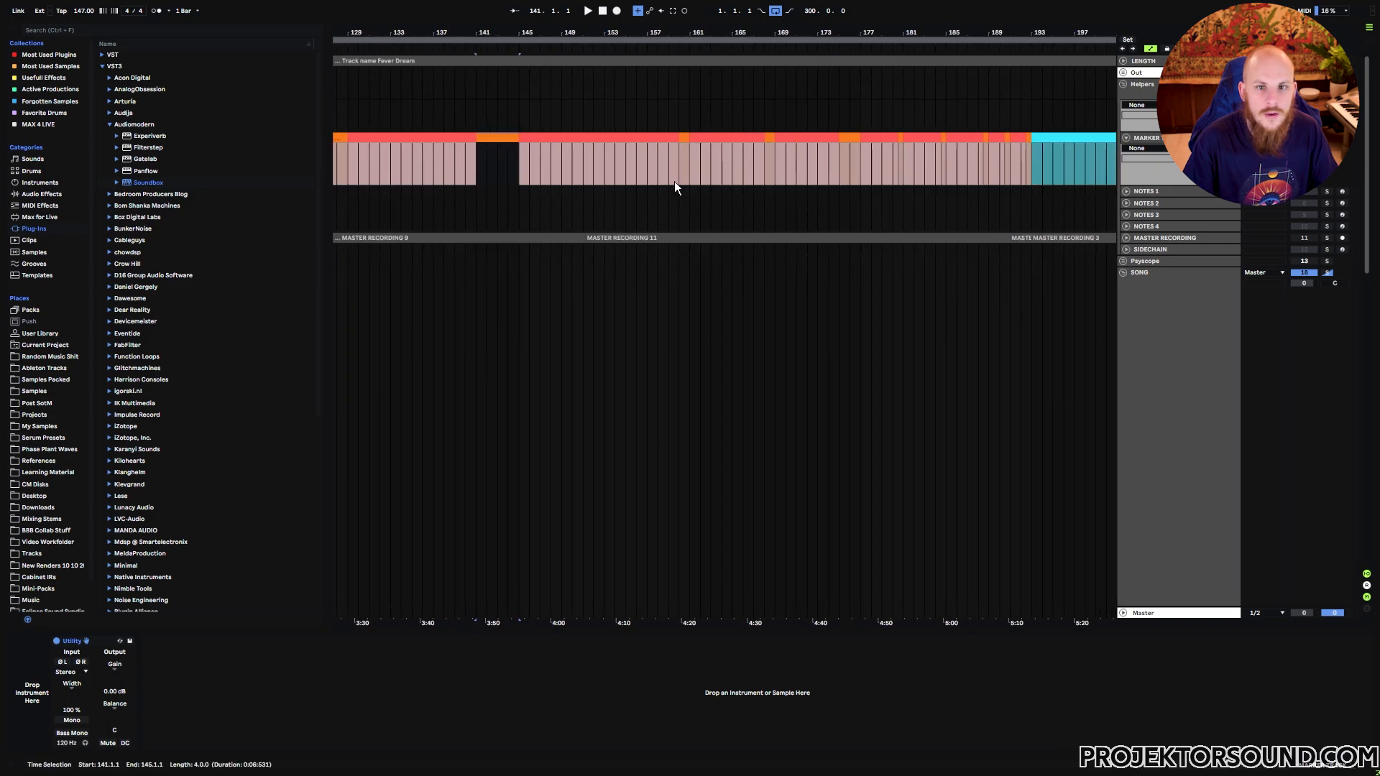
Step: Highlight the remaining orange transition markers, including 208.1.1 to 209.1.1, 240.1.1 to 241.1.1 and 271.1.1 to 273.1.1
click(681, 137)
click(850, 160)
drag(1045, 161, 781, 161)
drag(900, 155, 602, 178)
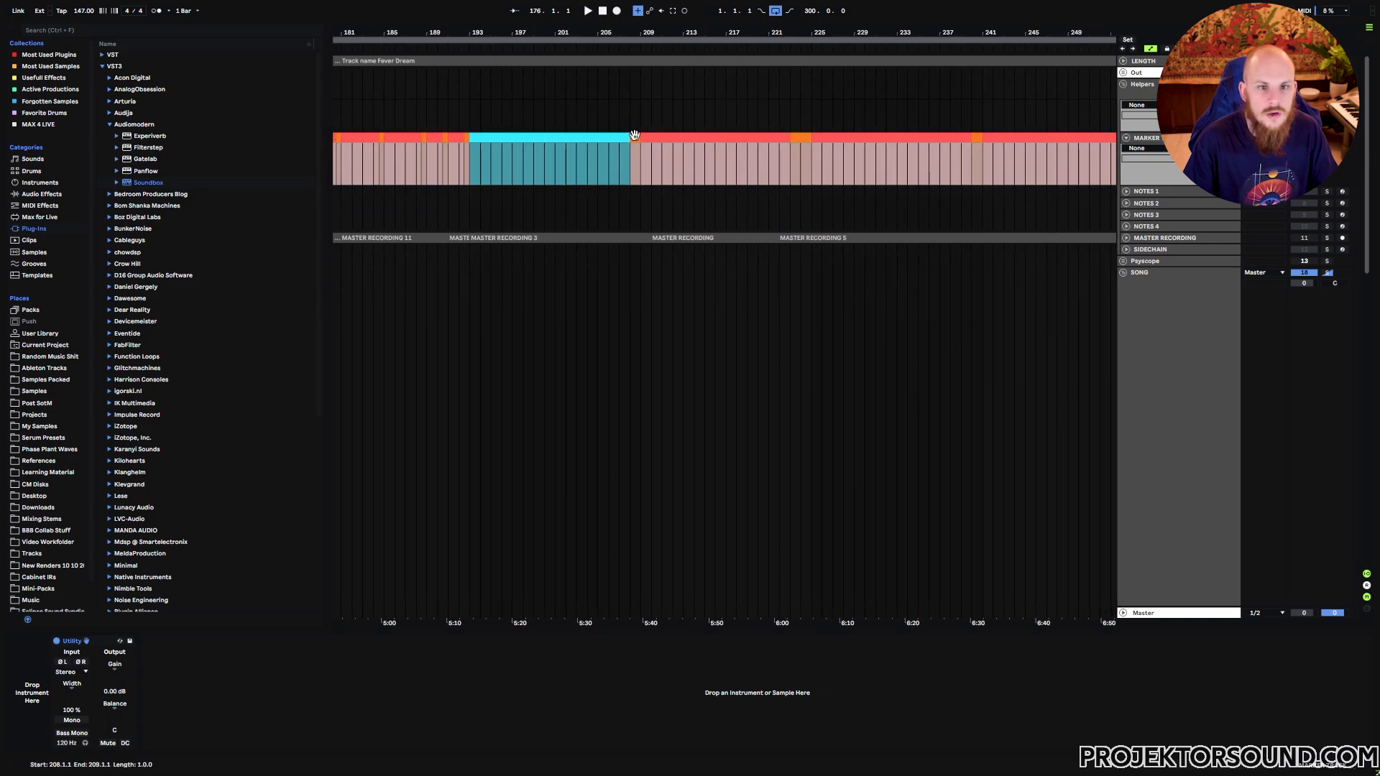
click(800, 162)
click(978, 161)
drag(1019, 178, 632, 178)
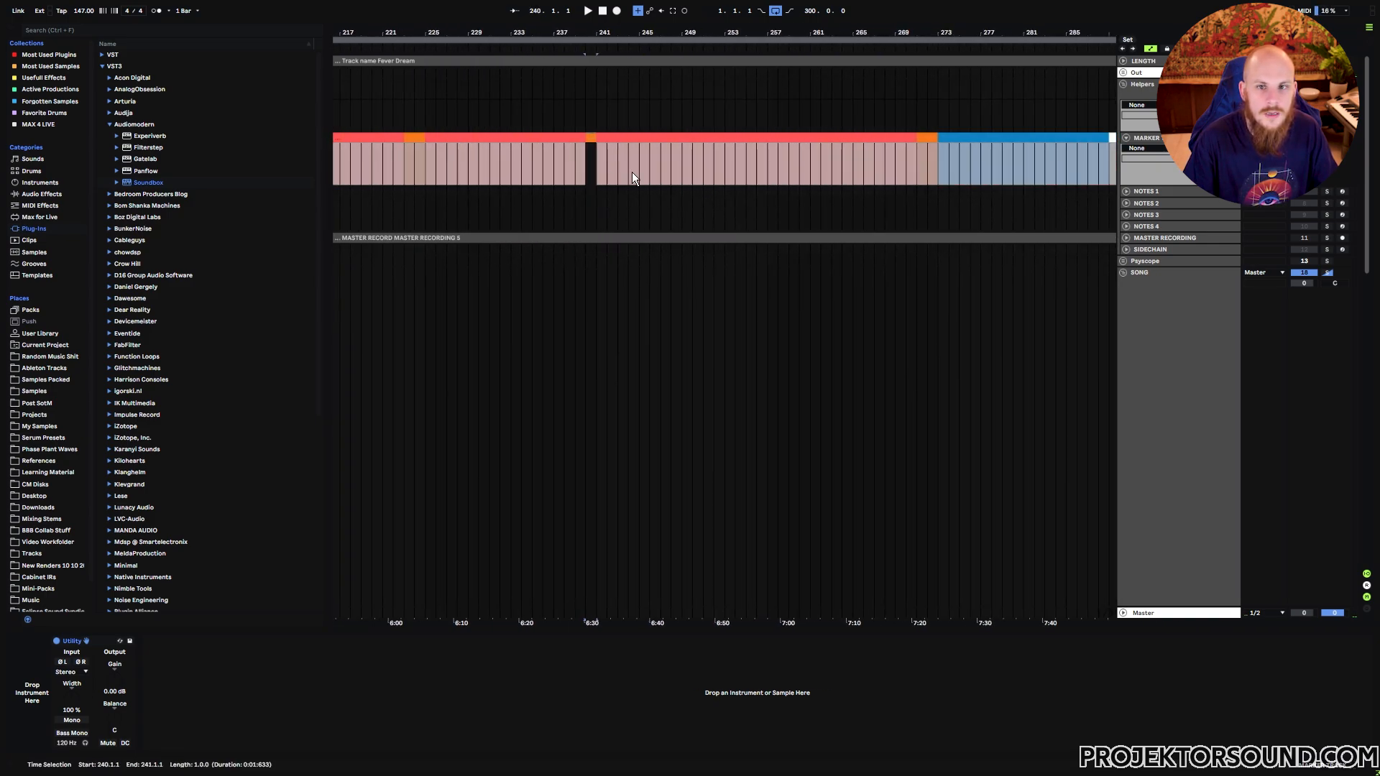
click(918, 151)
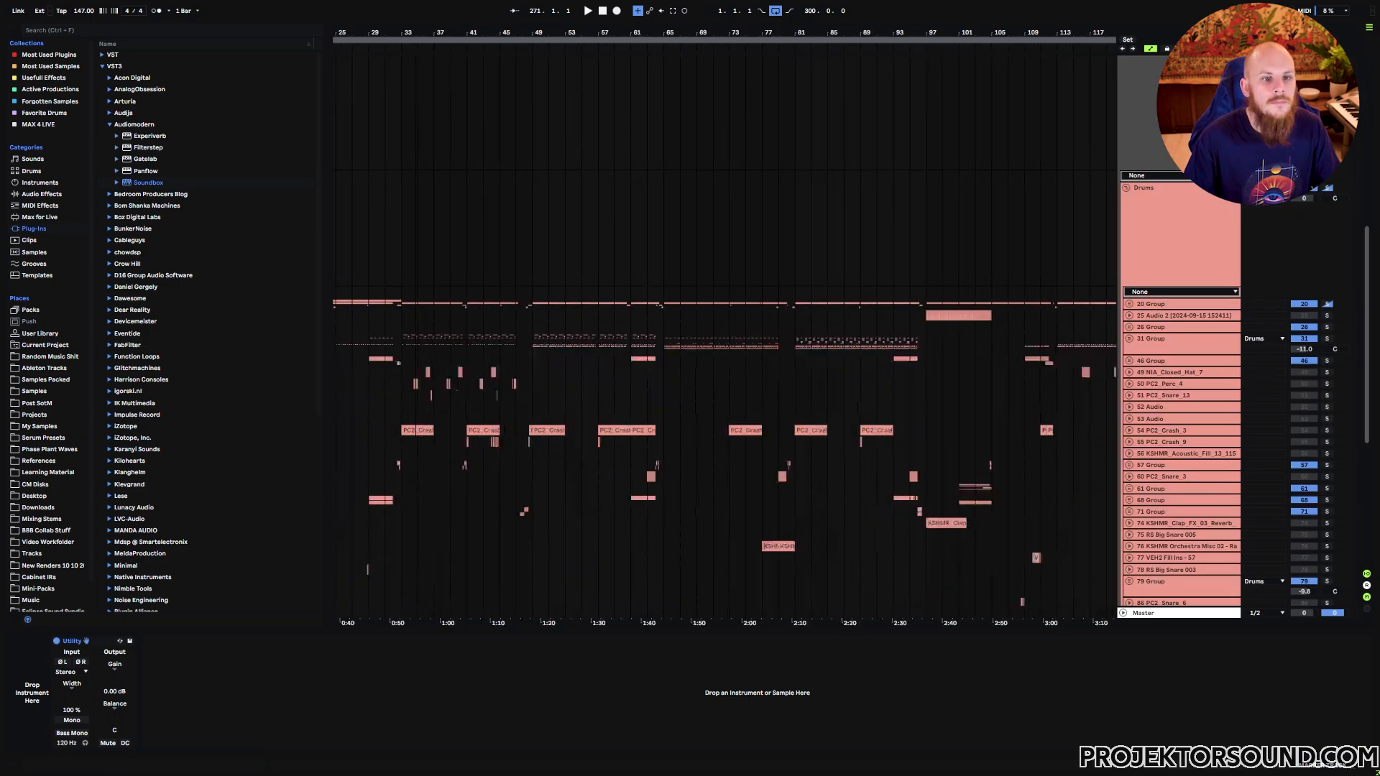
Step: Place the insert marker on 20 Group at 33.1.1, and highlight 31 Group and 46 Group from 141.1.1 to 144.1.1
drag(412, 309, 562, 309)
scroll(562, 309, up, 4)
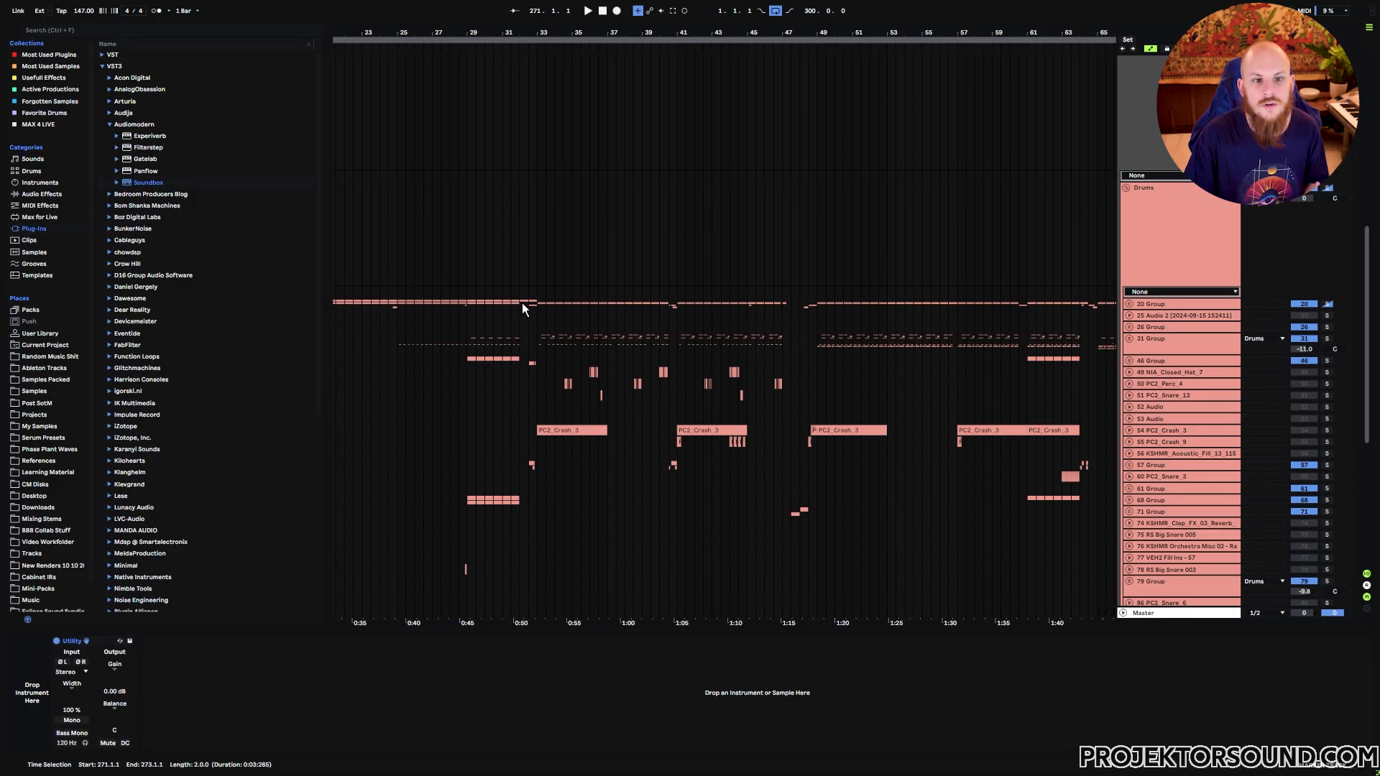
drag(532, 304, 536, 304)
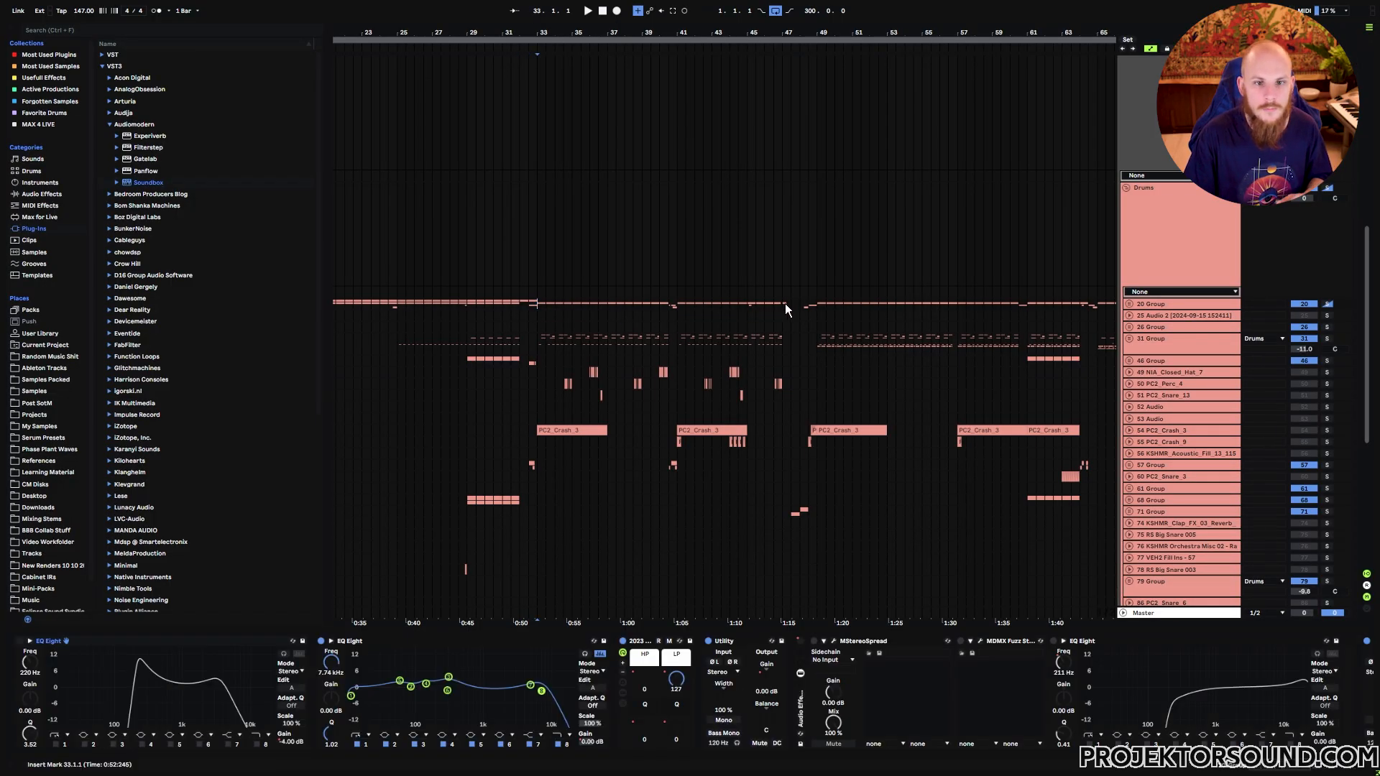
click(794, 194)
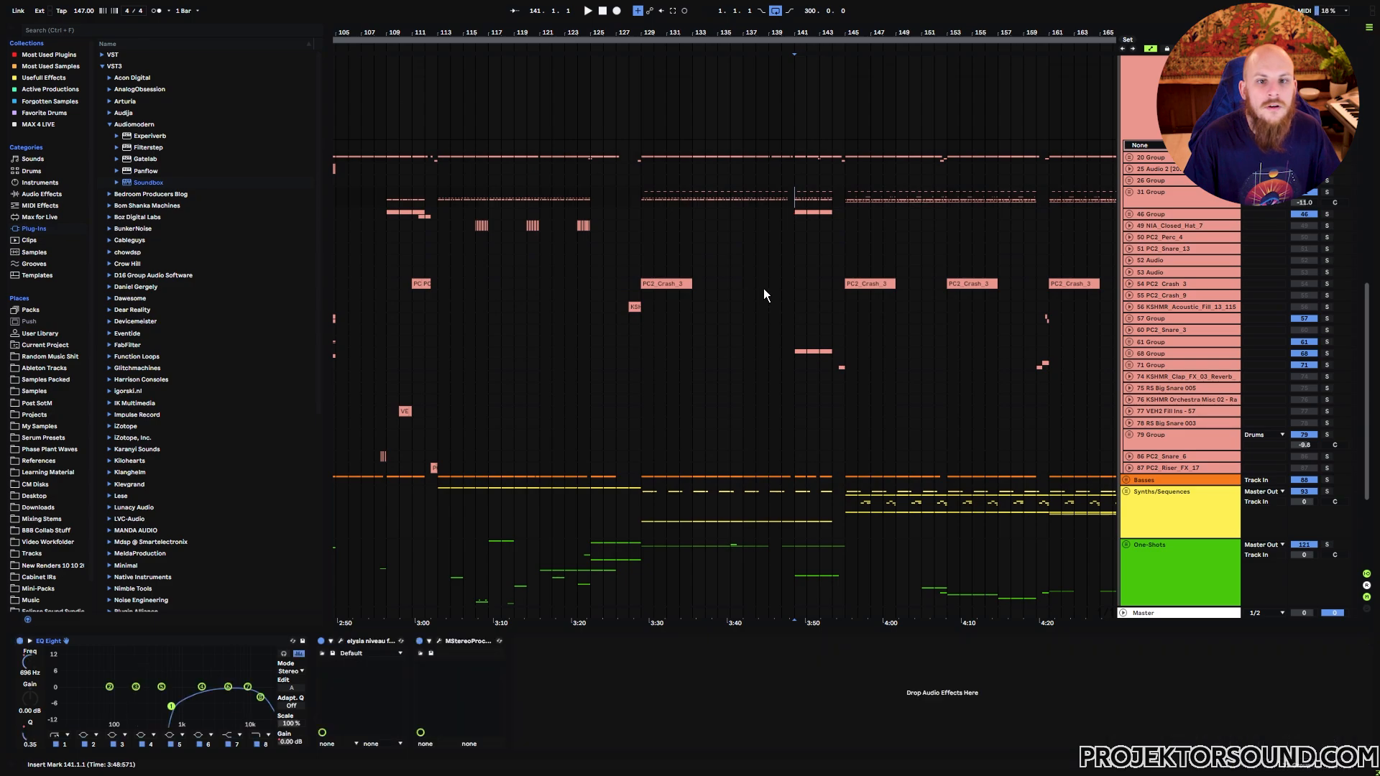
drag(794, 206, 830, 208)
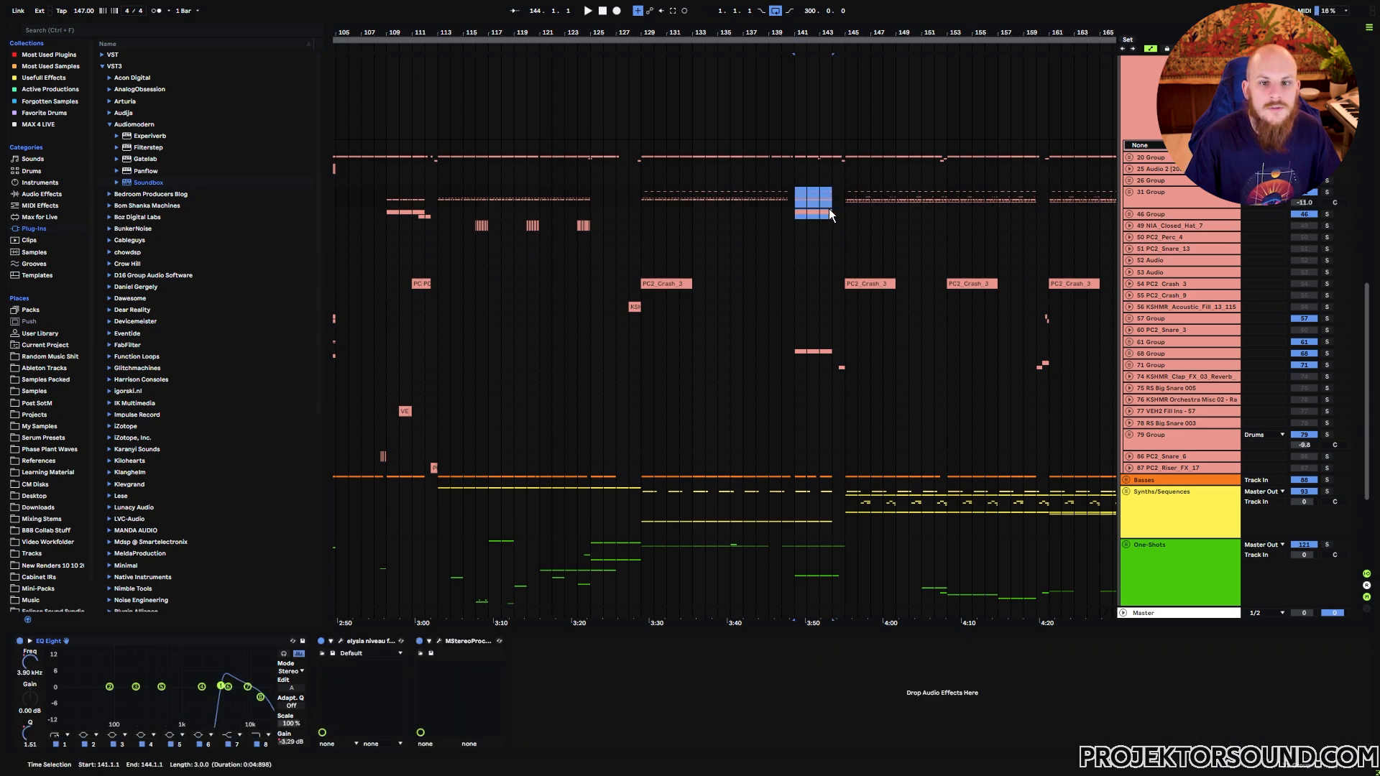
Step: Play the arrangement from 137.1.1 through the transition into bar 146
click(743, 204)
key(space)
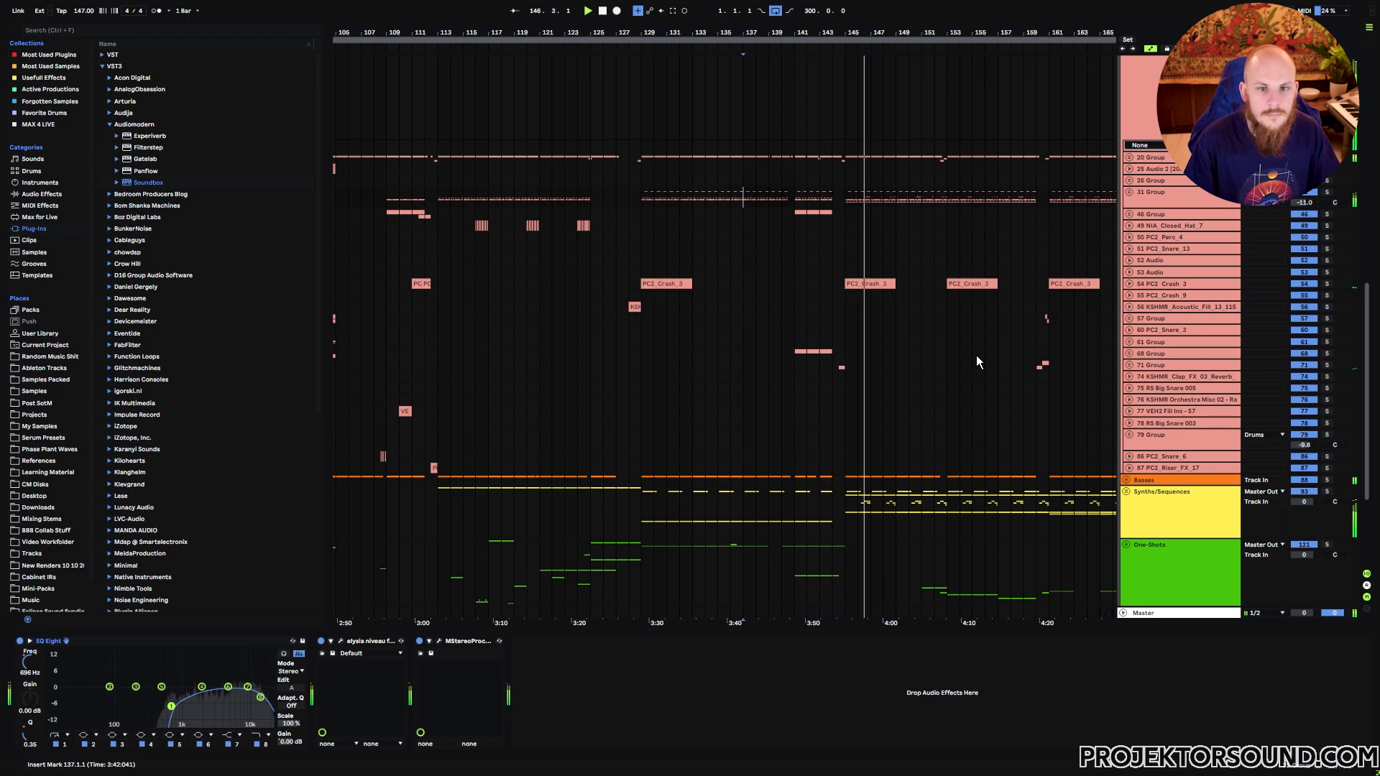
key(space)
Step: Unfold 20 Group in the drums and place the insert marker at 138.3.3 on track 24
scroll(1131, 345, up, 5)
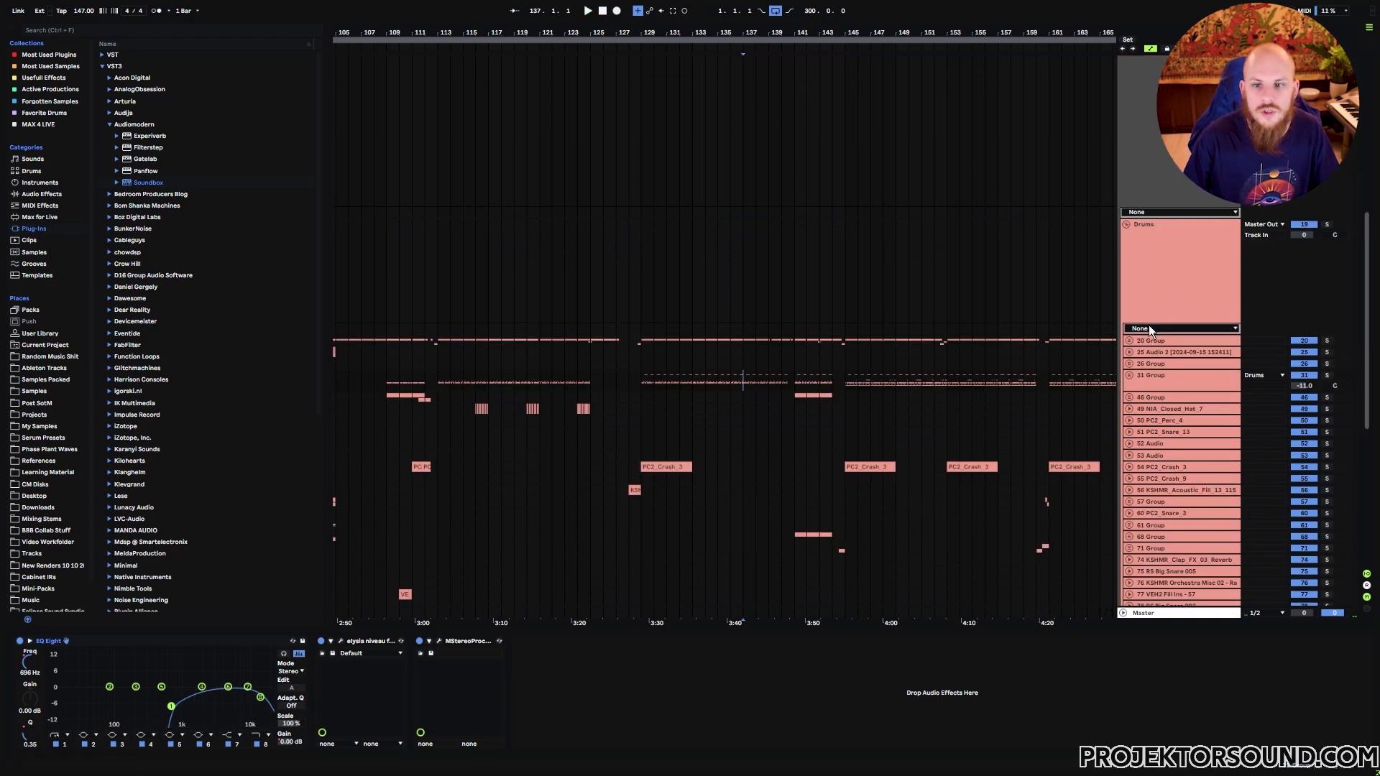
click(1130, 344)
drag(779, 33, 779, 151)
scroll(687, 421, down, 8)
click(651, 387)
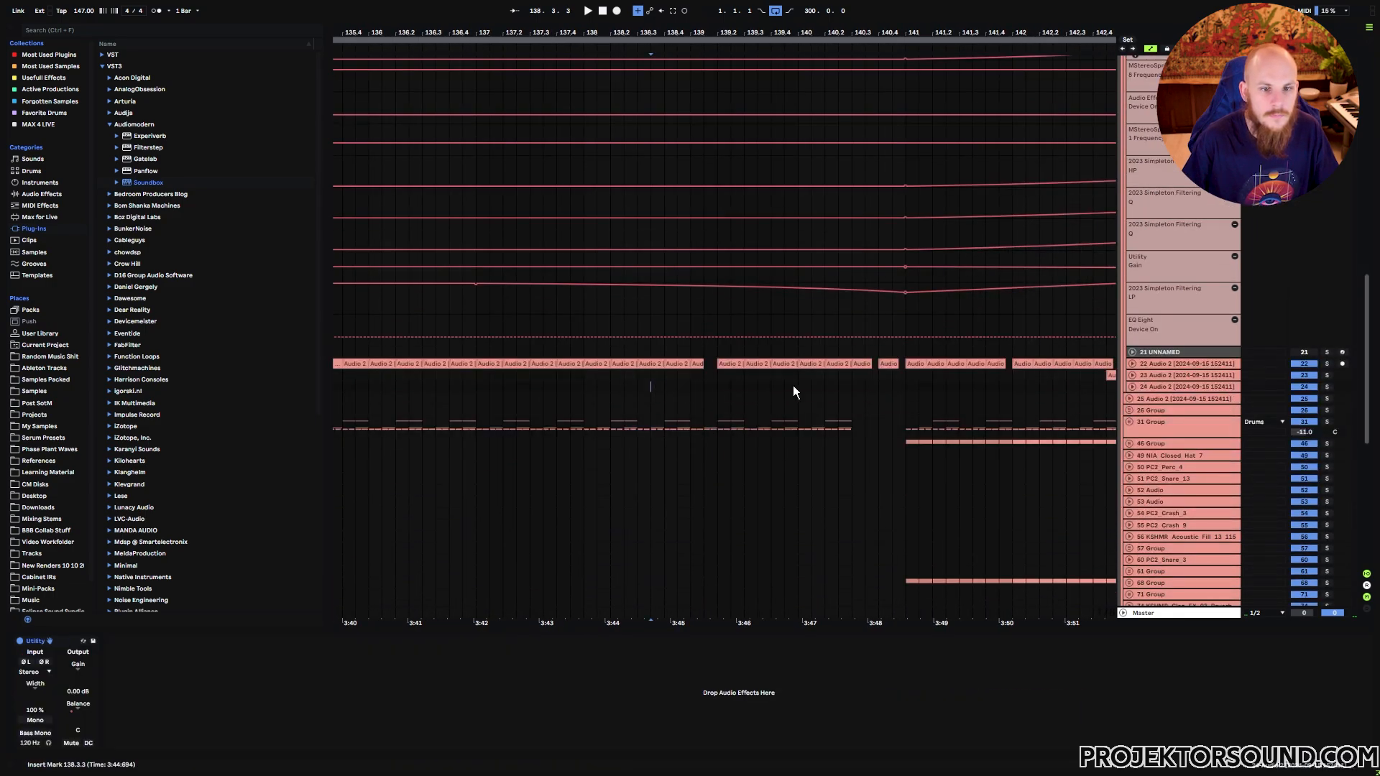
Step: Highlight the clip starting at 139.2.1 on track 22 and the short gap from 140.3.1 to 140.3.4
click(737, 363)
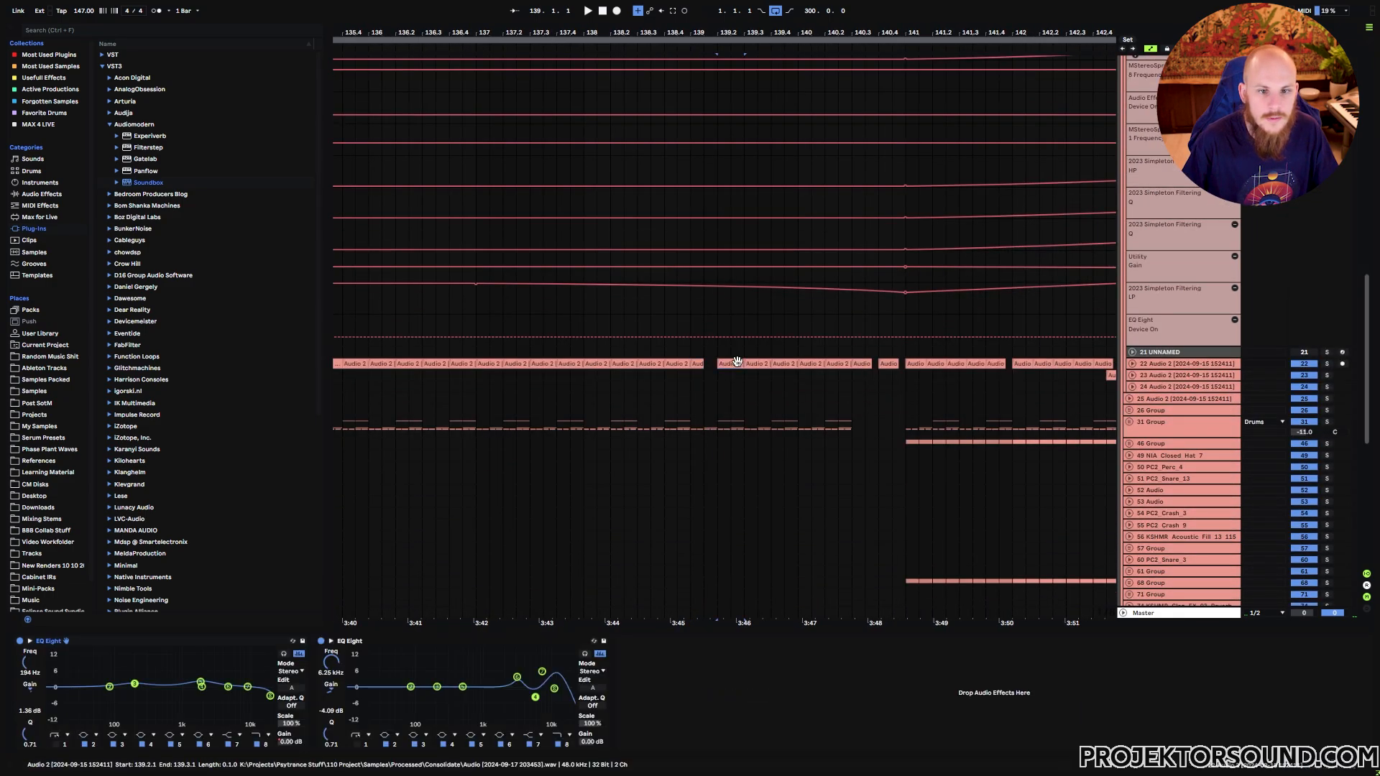
click(889, 364)
click(866, 364)
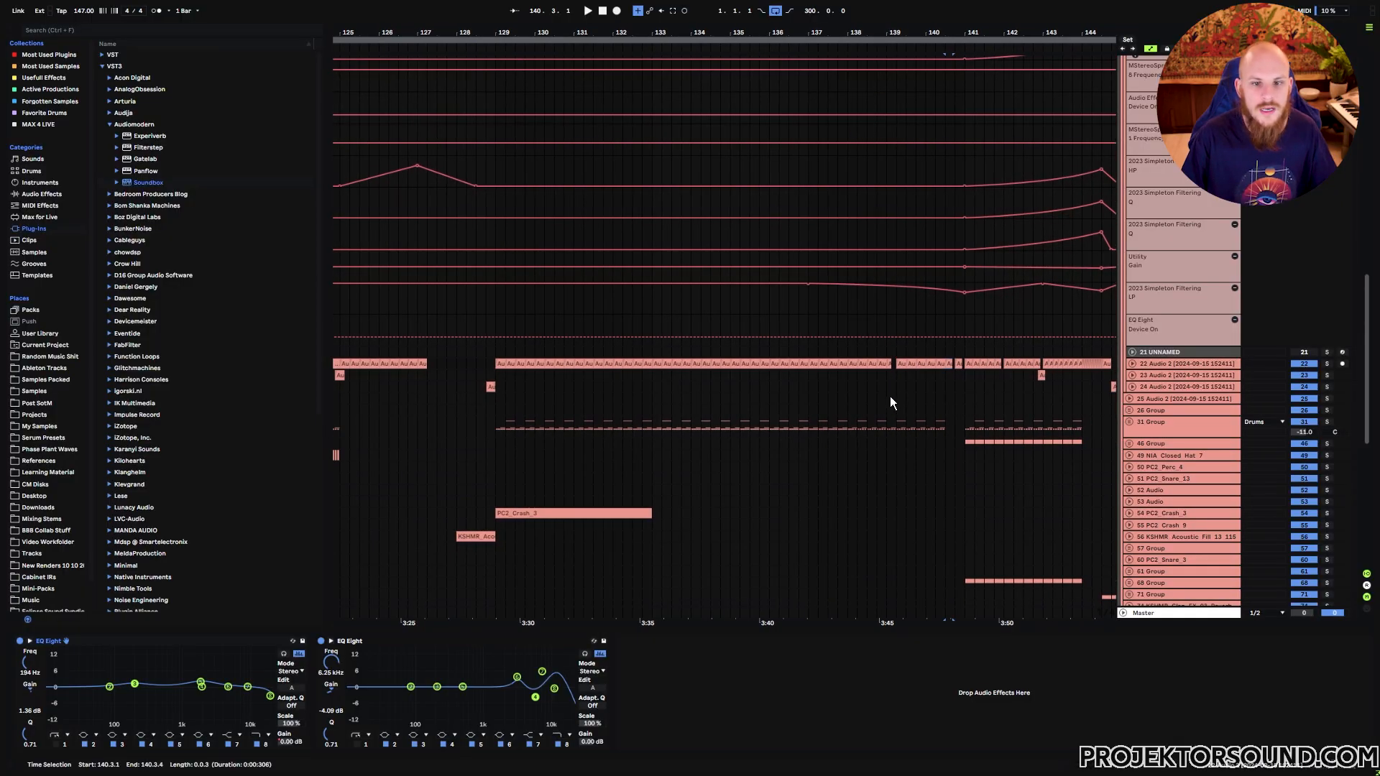
Step: Play the arrangement from 177.1.1 through the fills and gaps into bar 193
drag(594, 33, 376, 14)
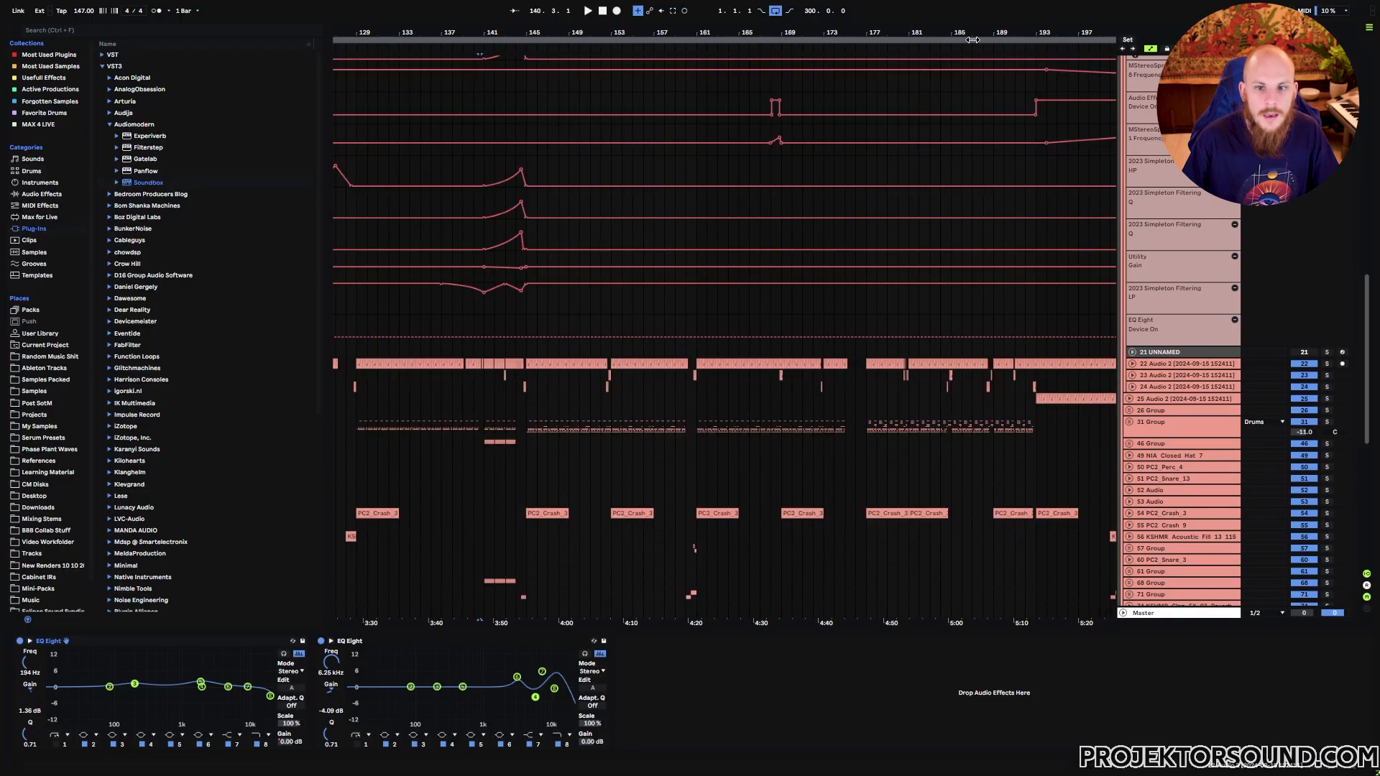
drag(990, 33, 815, 101)
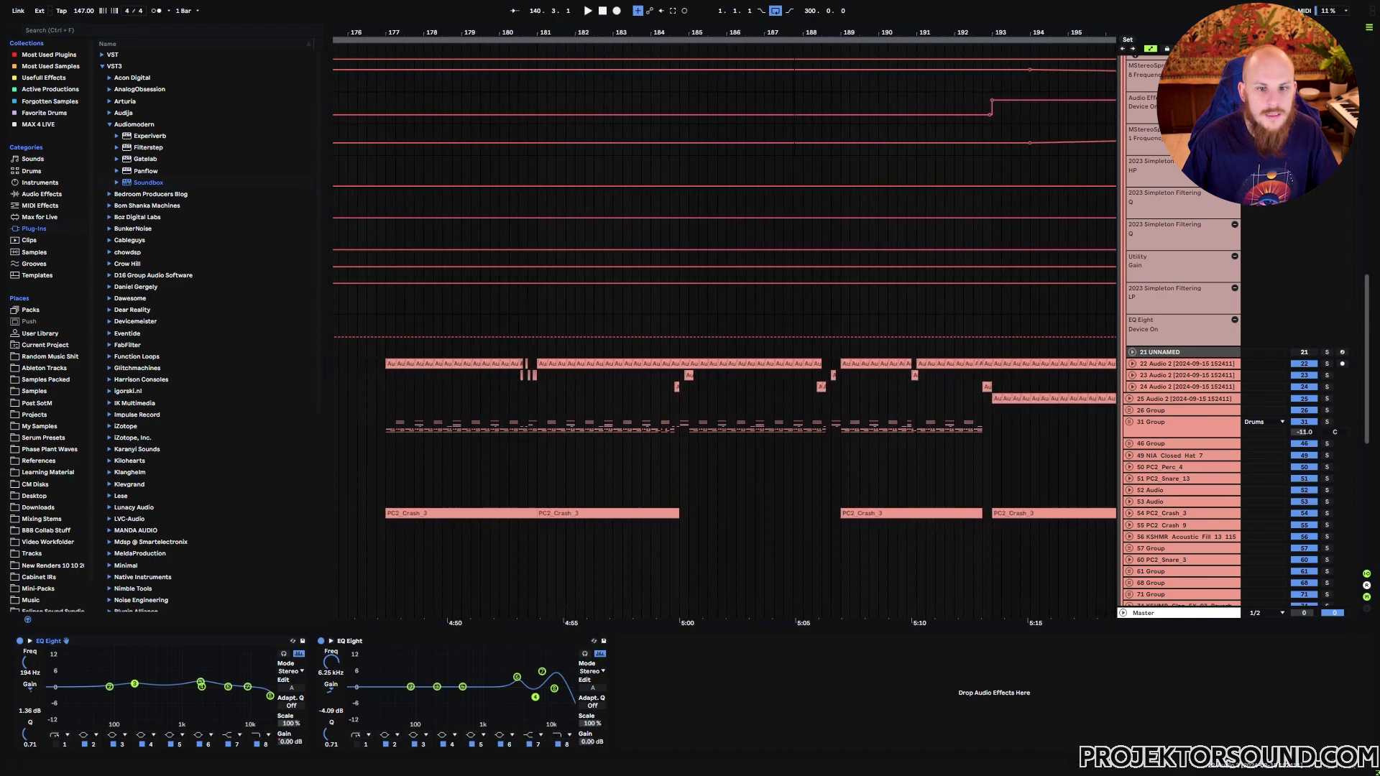
click(530, 432)
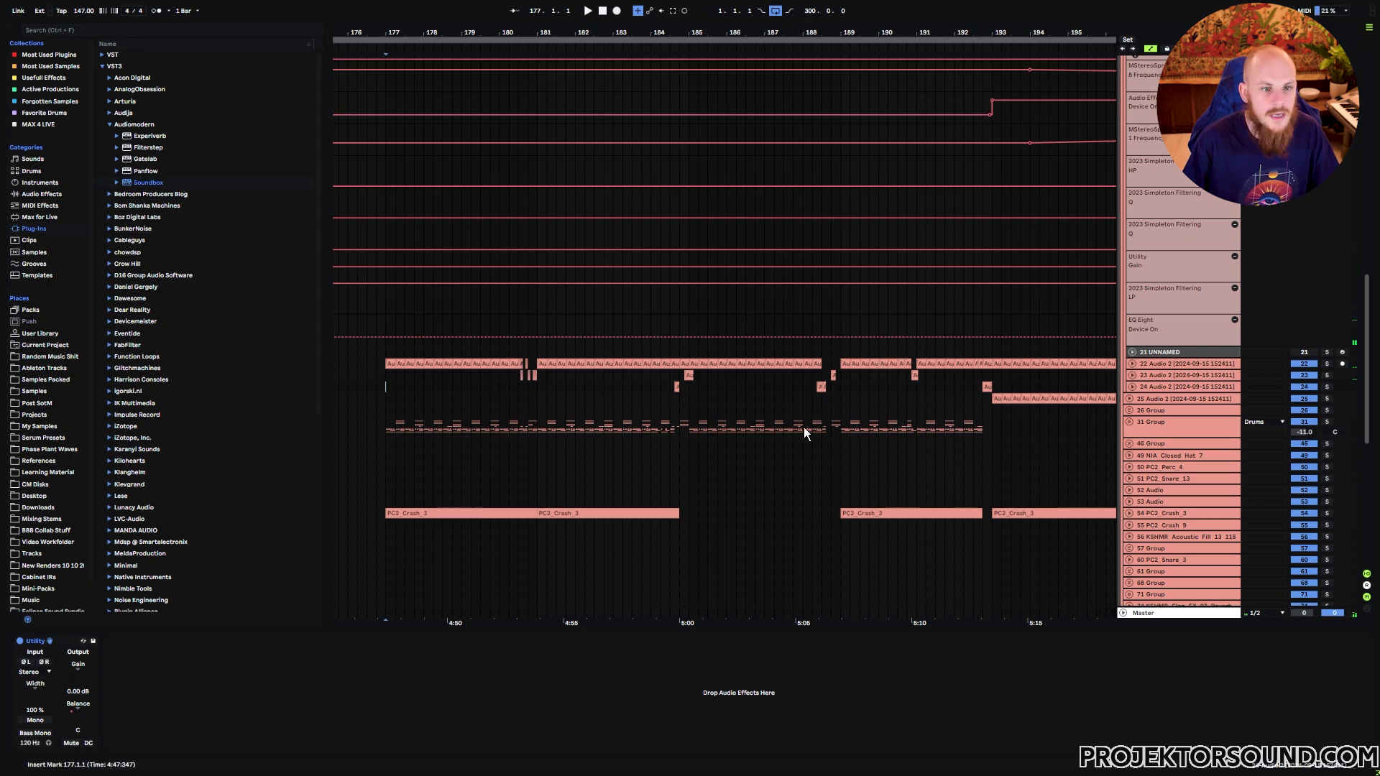
key(space)
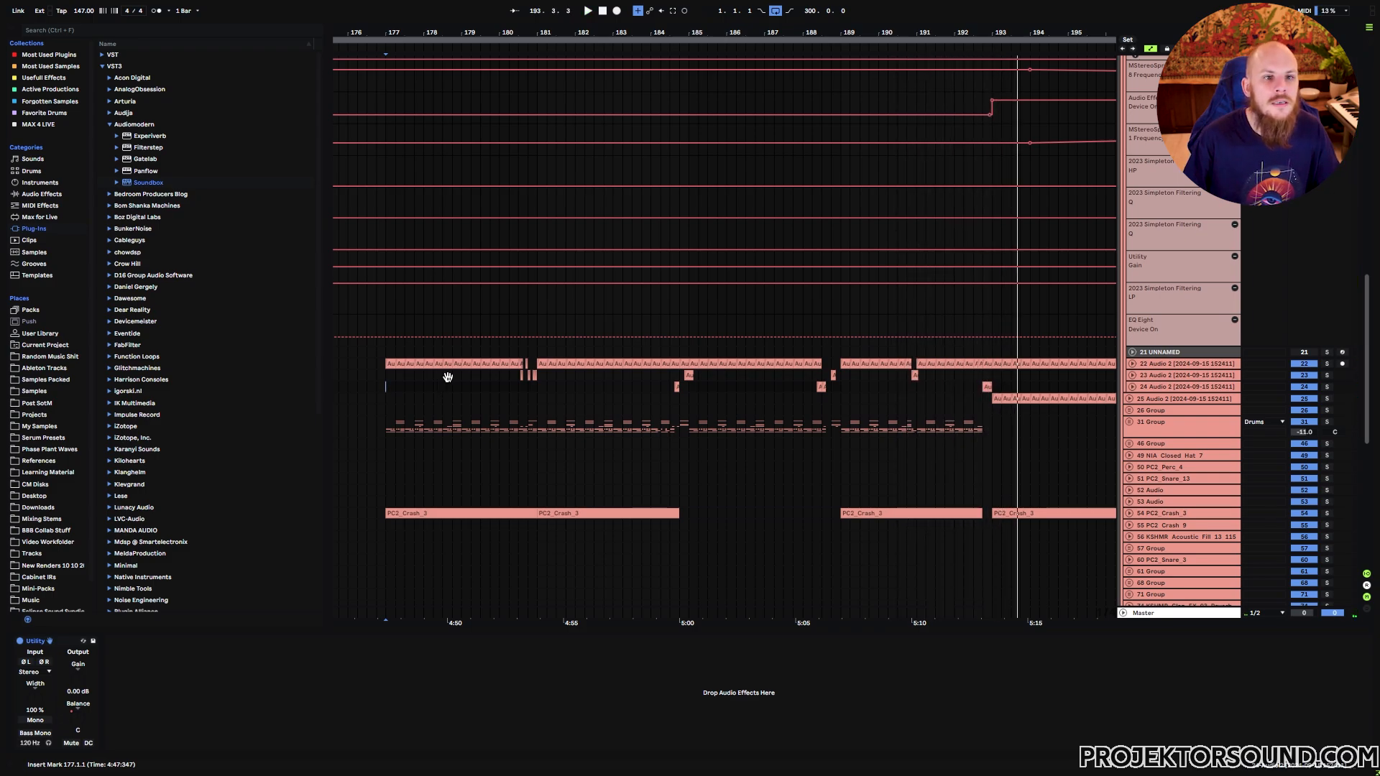
Step: Highlight tracks 22 to 31 Group from 175.2.1 to 177.1.1, and tracks 23 to 25 from 177.1.1 to 179.4.1
drag(446, 373, 718, 364)
drag(594, 353, 651, 412)
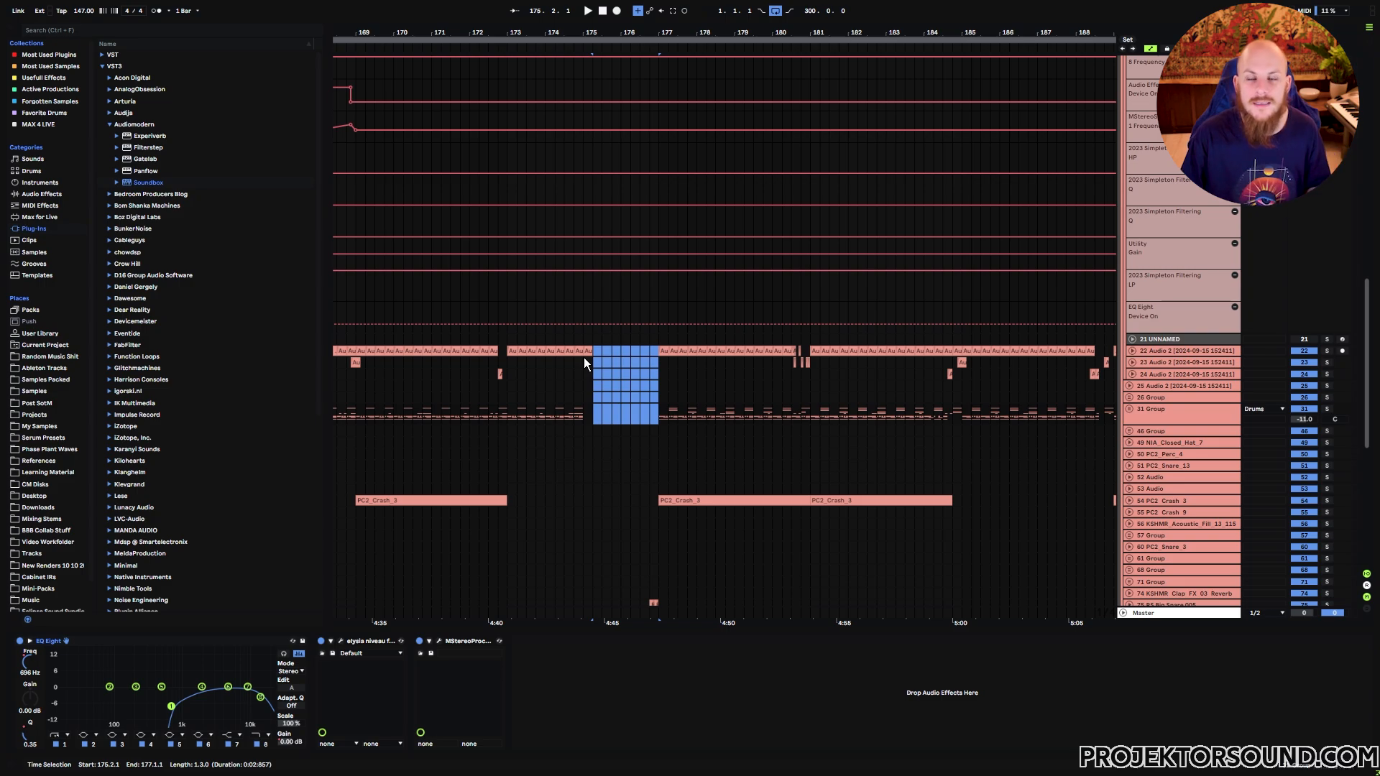
drag(752, 379, 459, 374)
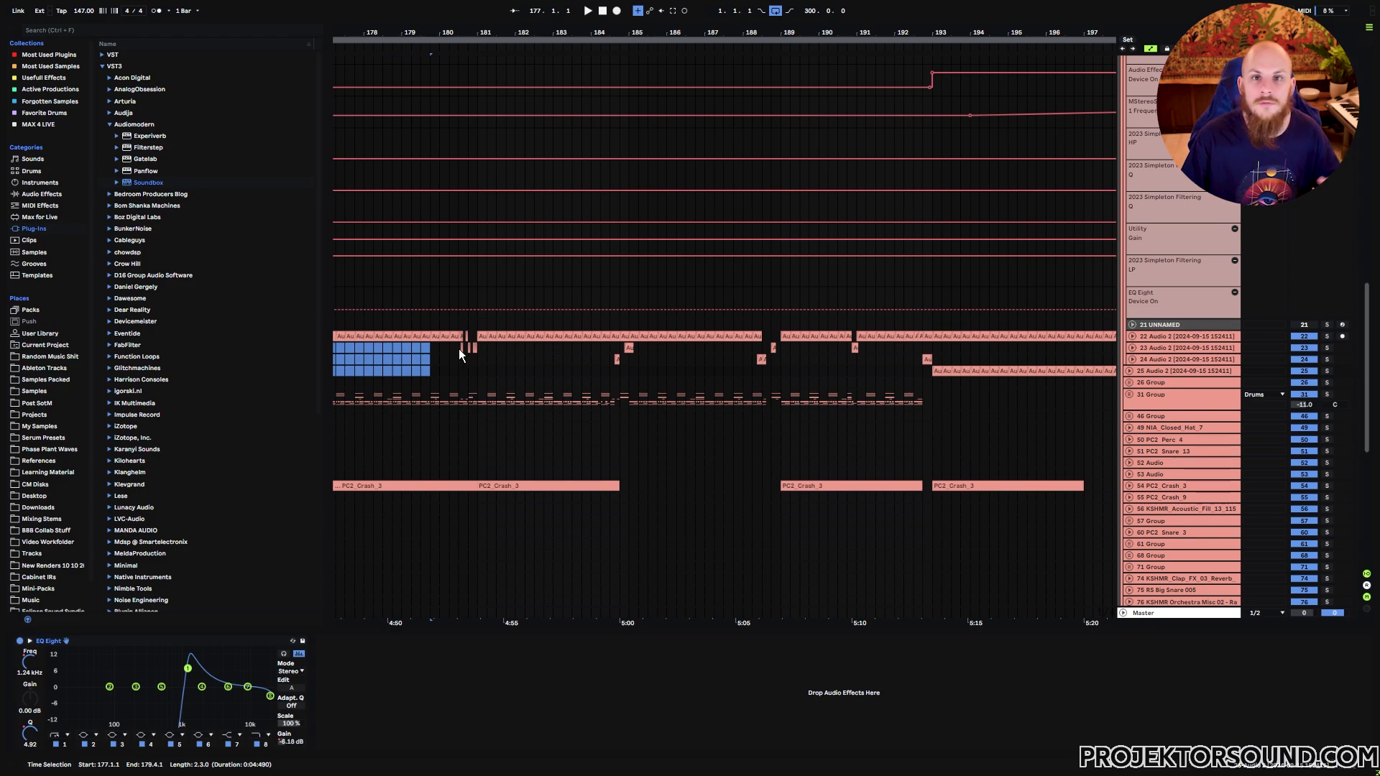
Step: Play the transition from 184.1.1 into bar 185, and highlight the Basses group from 184.1.1 to 184.3.1
click(591, 398)
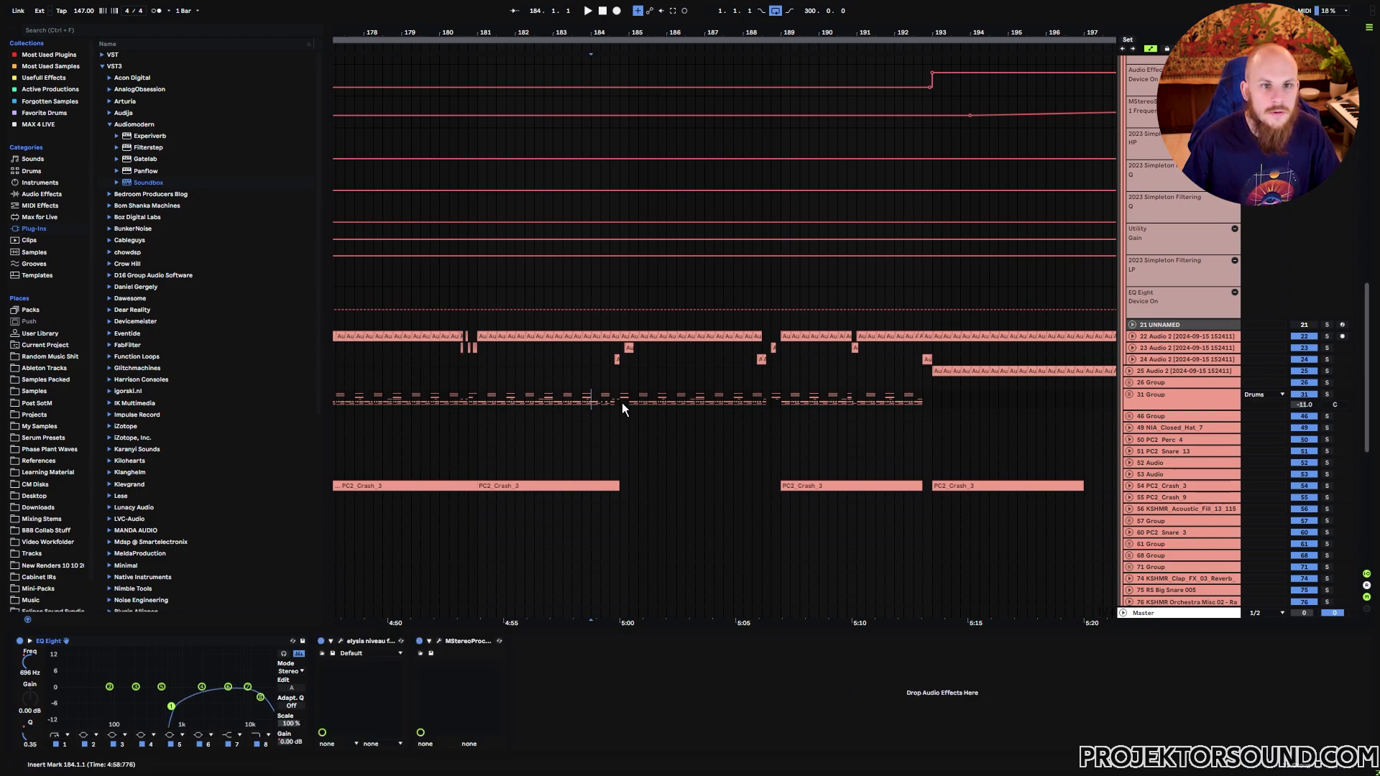
scroll(611, 418, down, 3)
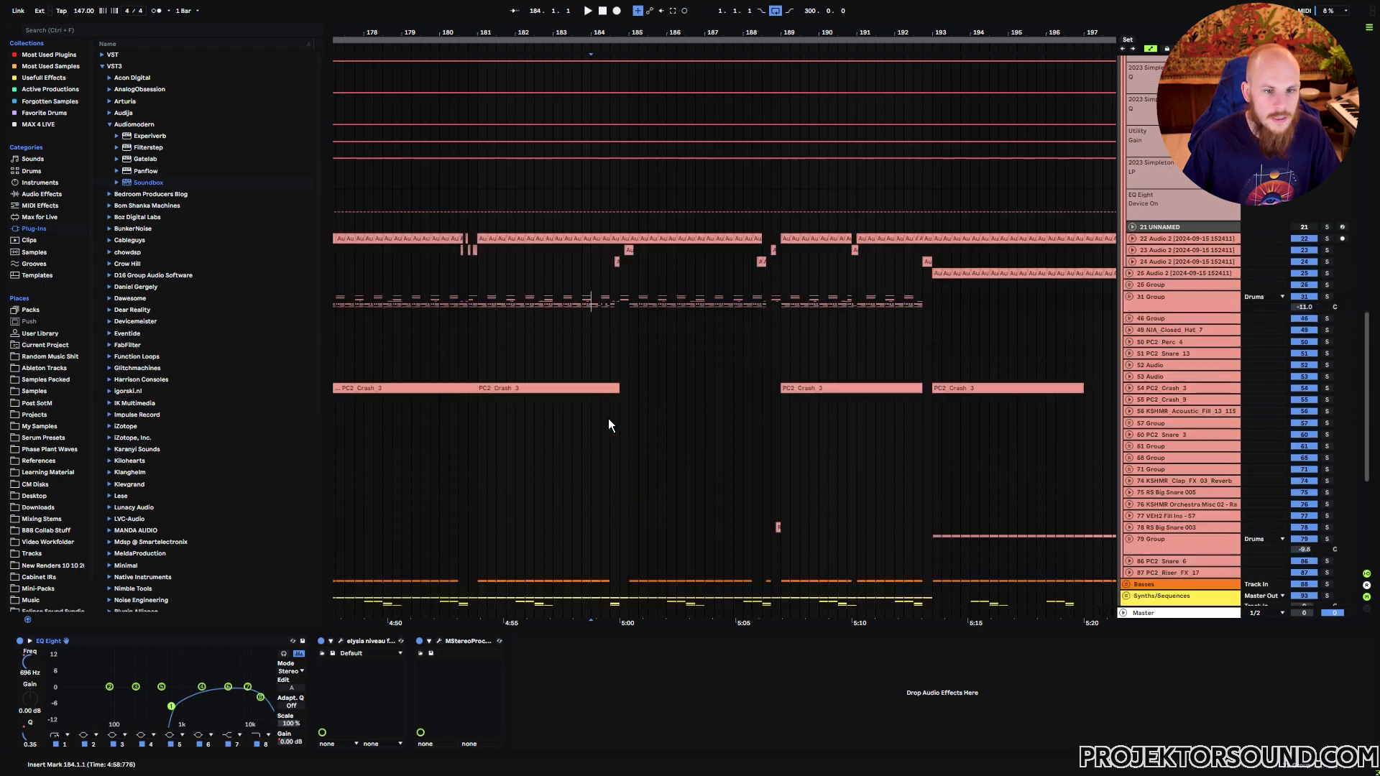
key(space)
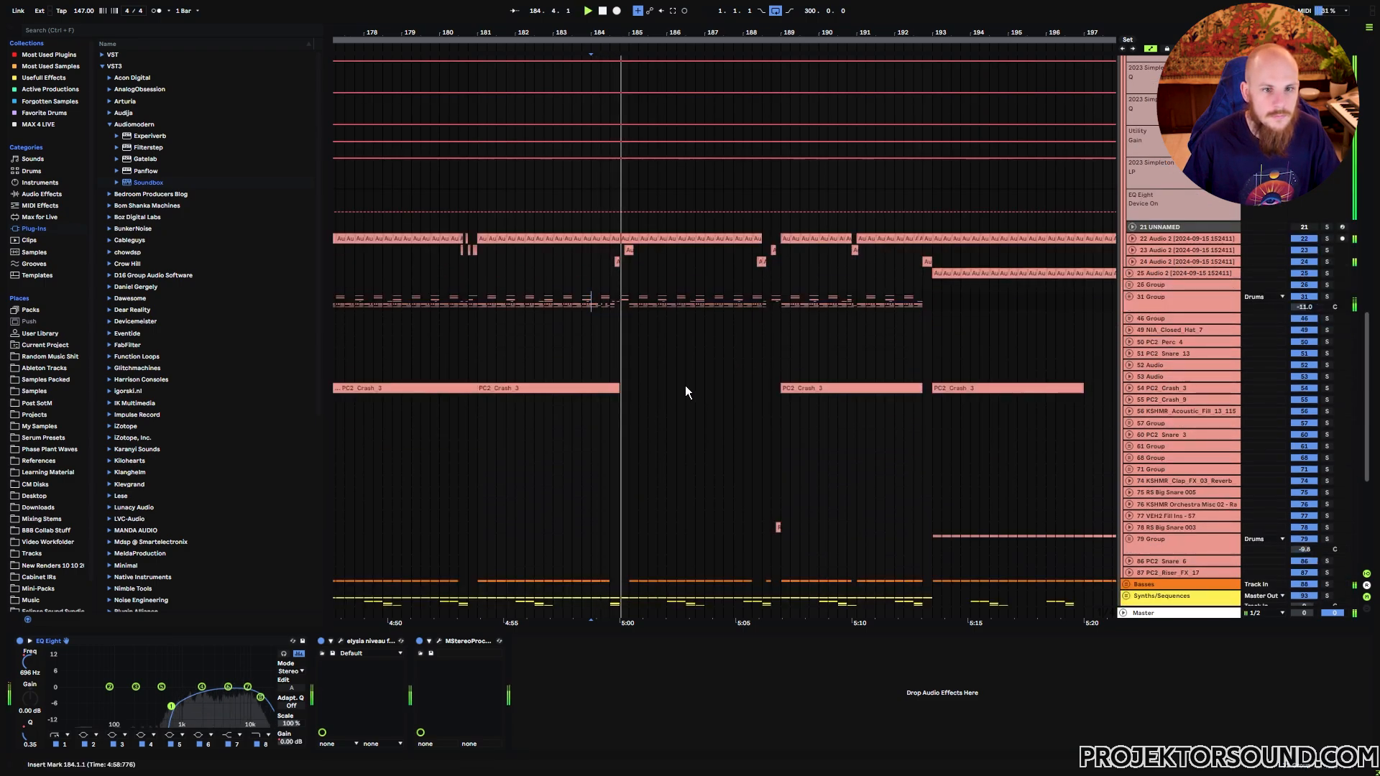
drag(610, 582, 619, 582)
click(606, 583)
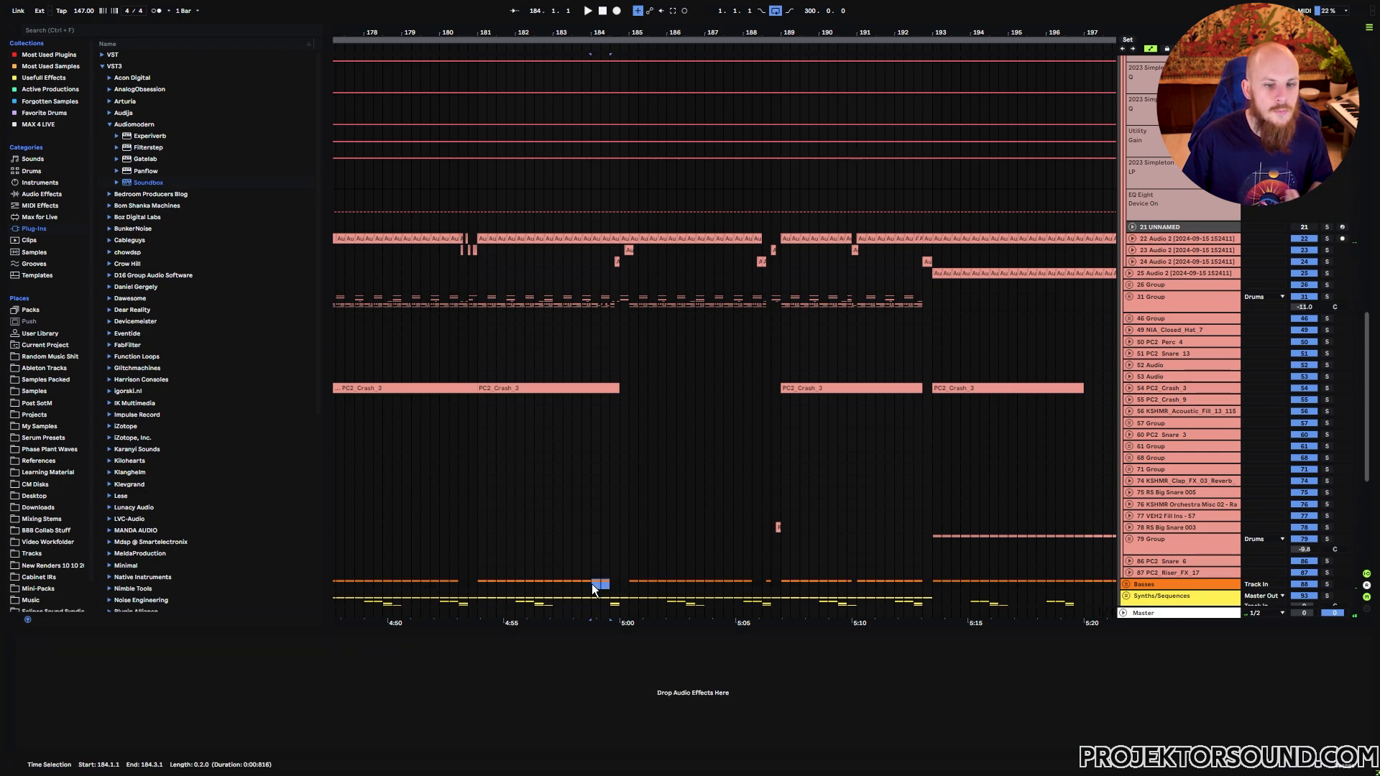
Step: Solo the One-Shots group and play its lead-in clip from 184.1.1 into bar 185
scroll(611, 585, down, 8)
click(607, 427)
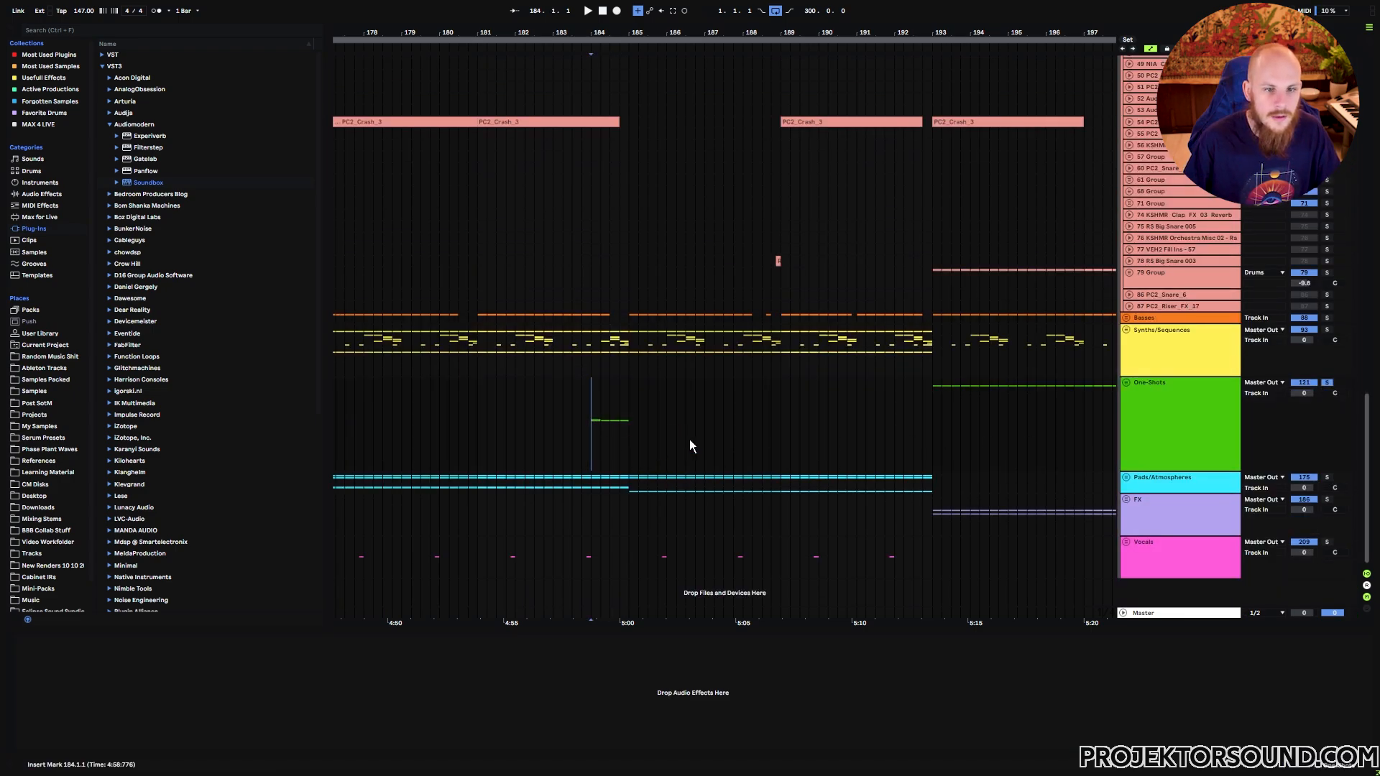
key(space)
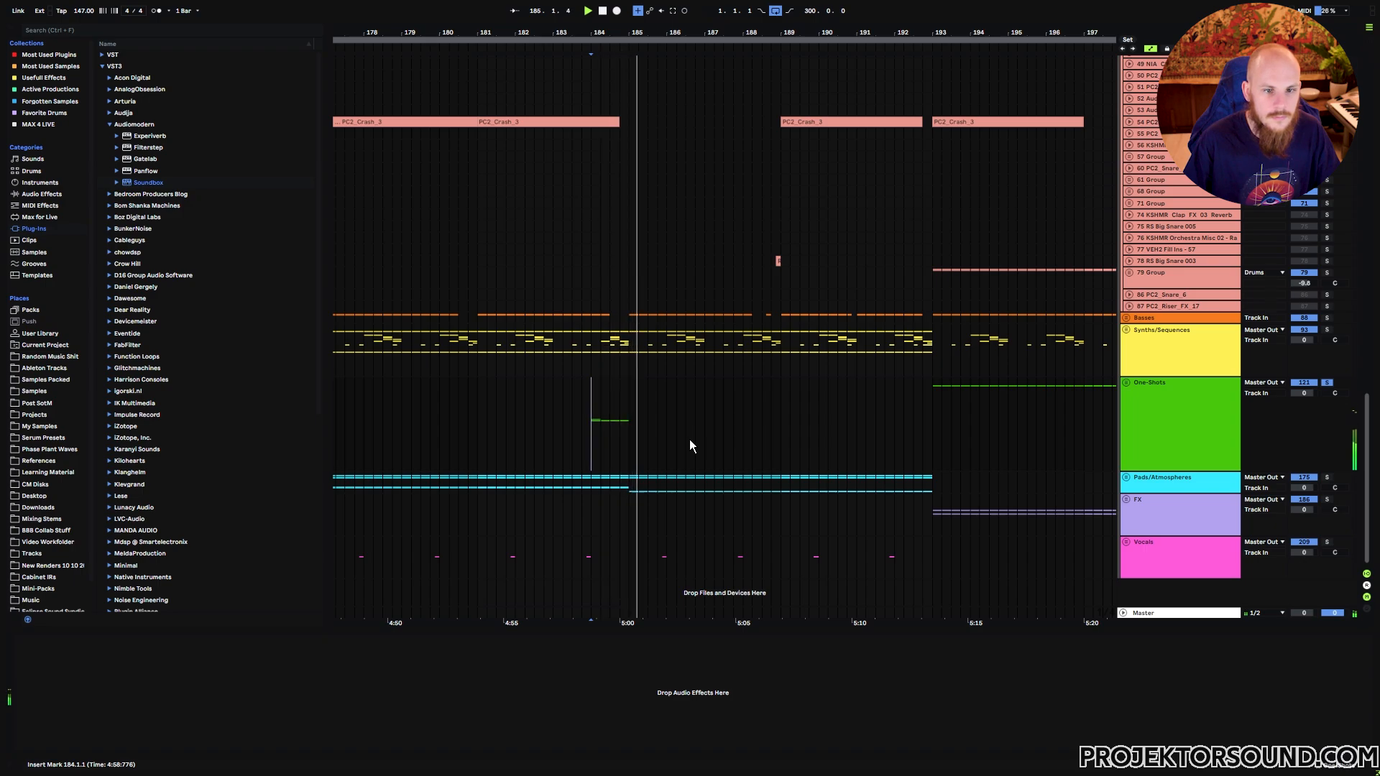
Step: Unfold 31 Group and solo its 36 Group along with the One-Shots group
scroll(1326, 330, up, 9)
click(1132, 324)
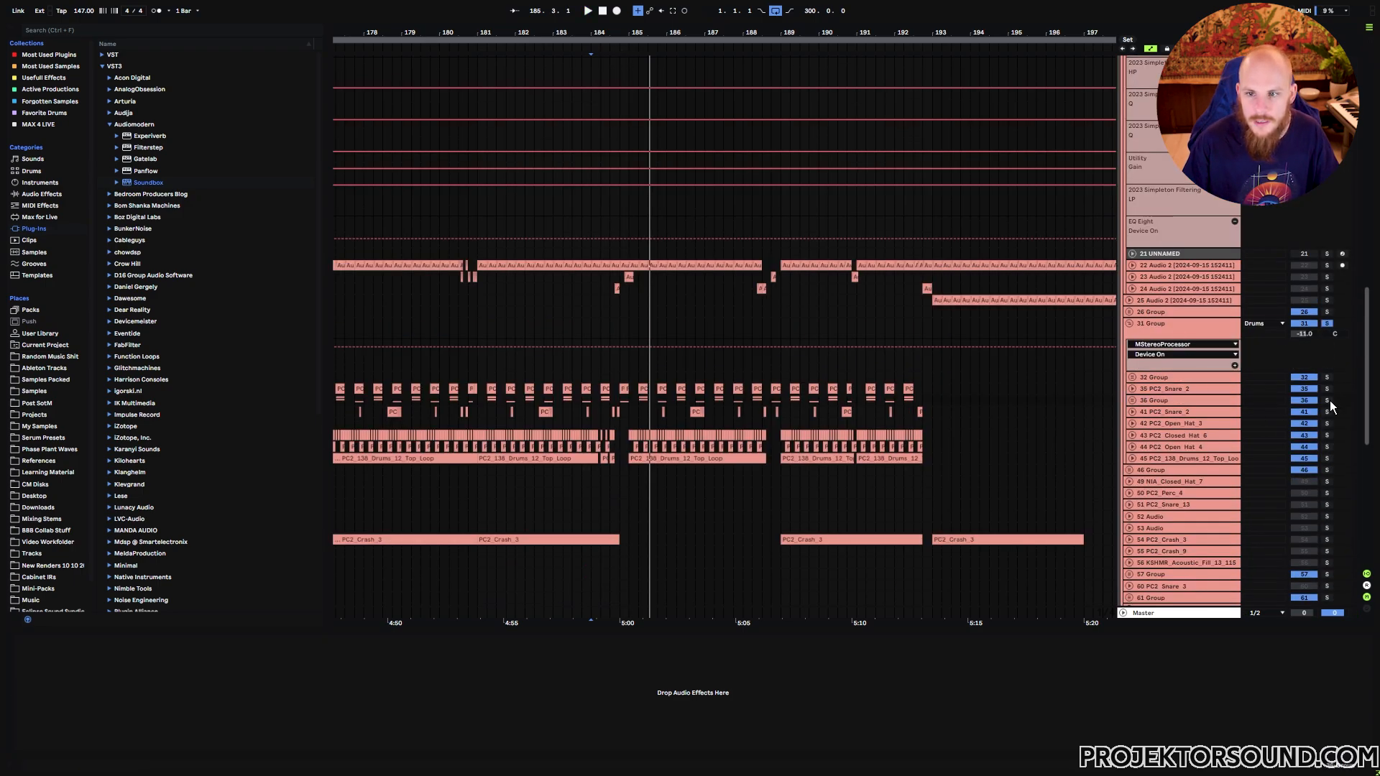
scroll(740, 352, down, 11)
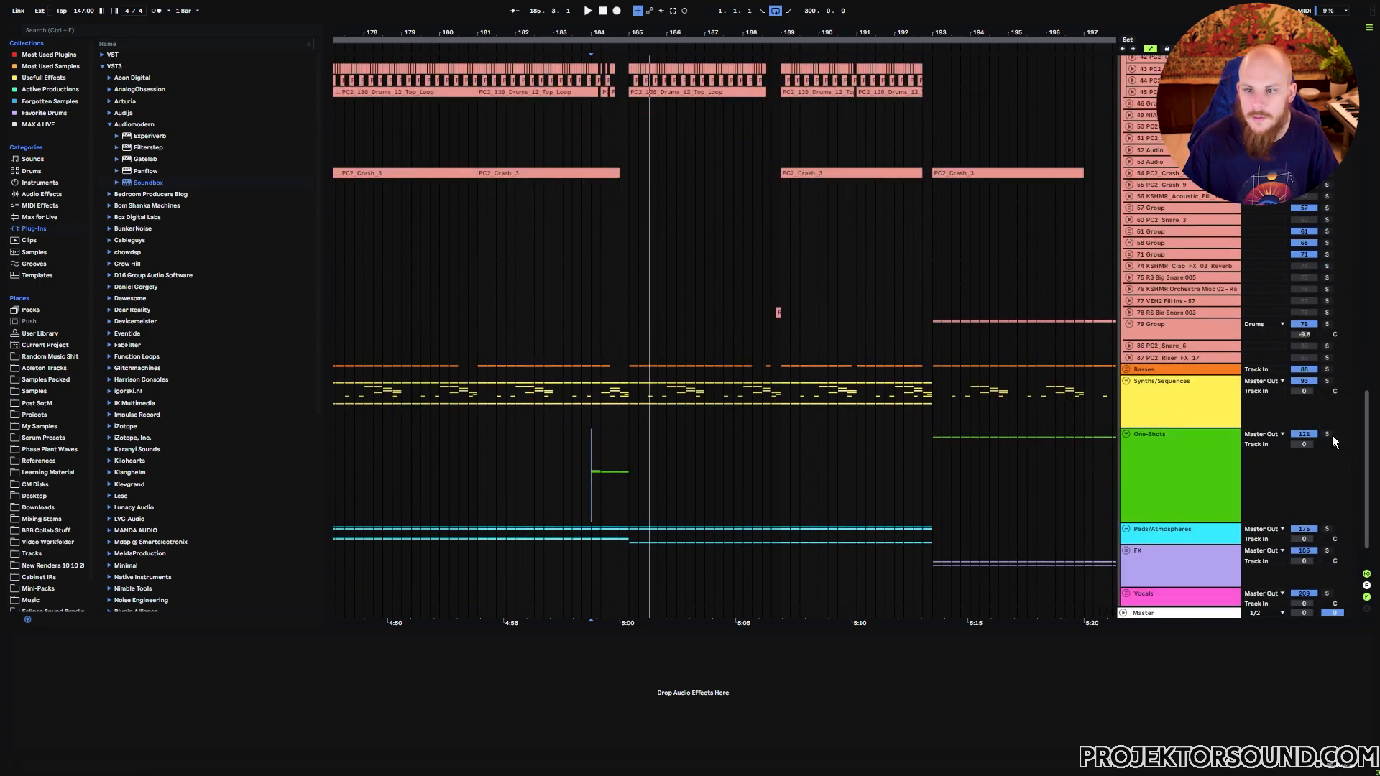
Step: Play the soloed 36 Group and One-Shots from 184.1.1 through the transition into bar 188
key(space)
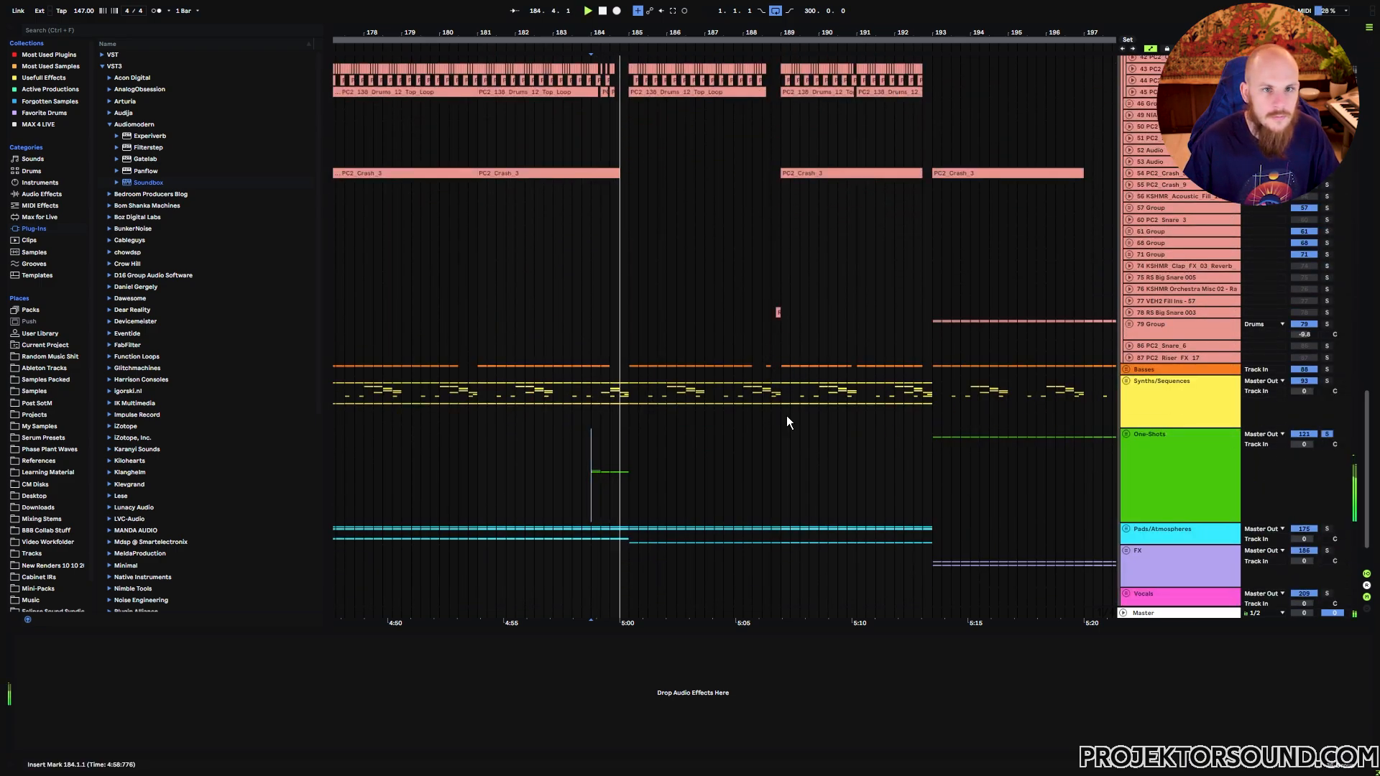
key(space)
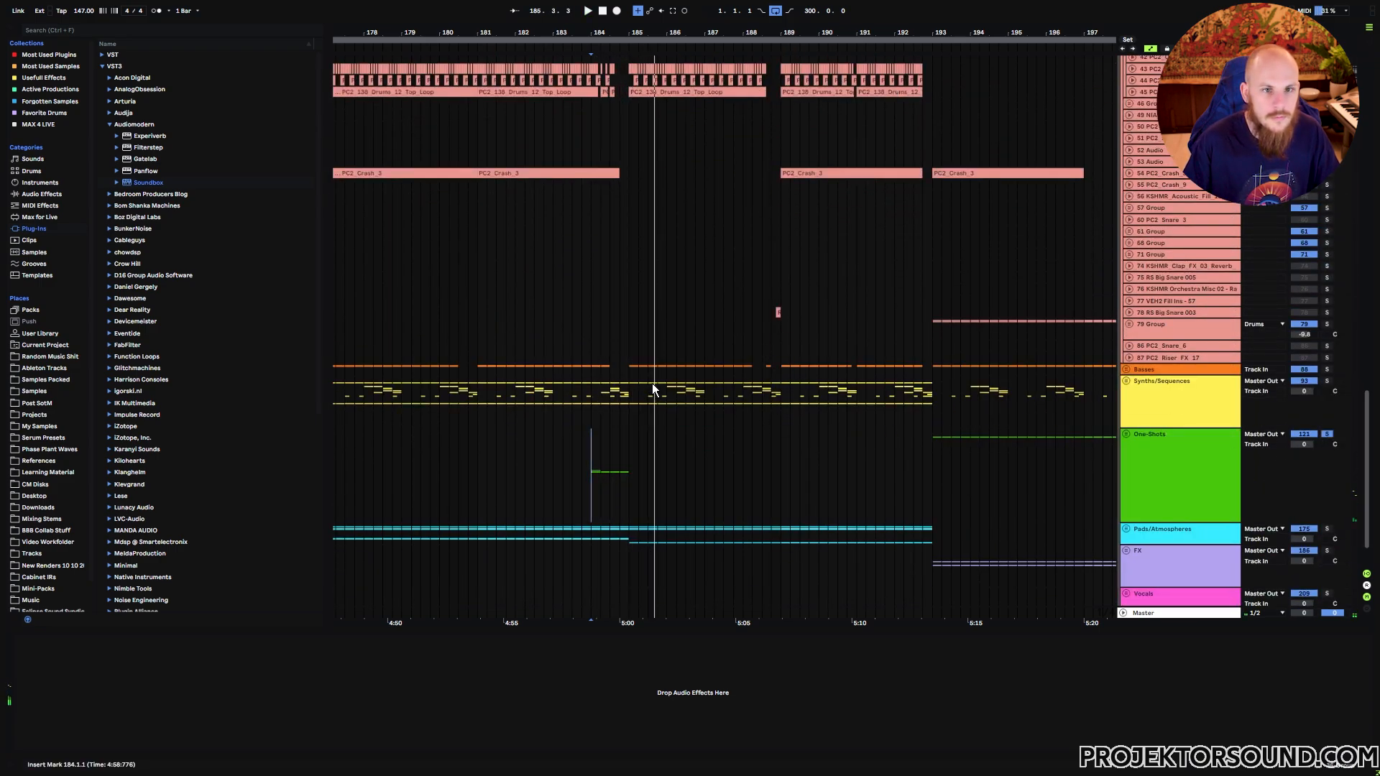
key(space)
scroll(625, 367, up, 7)
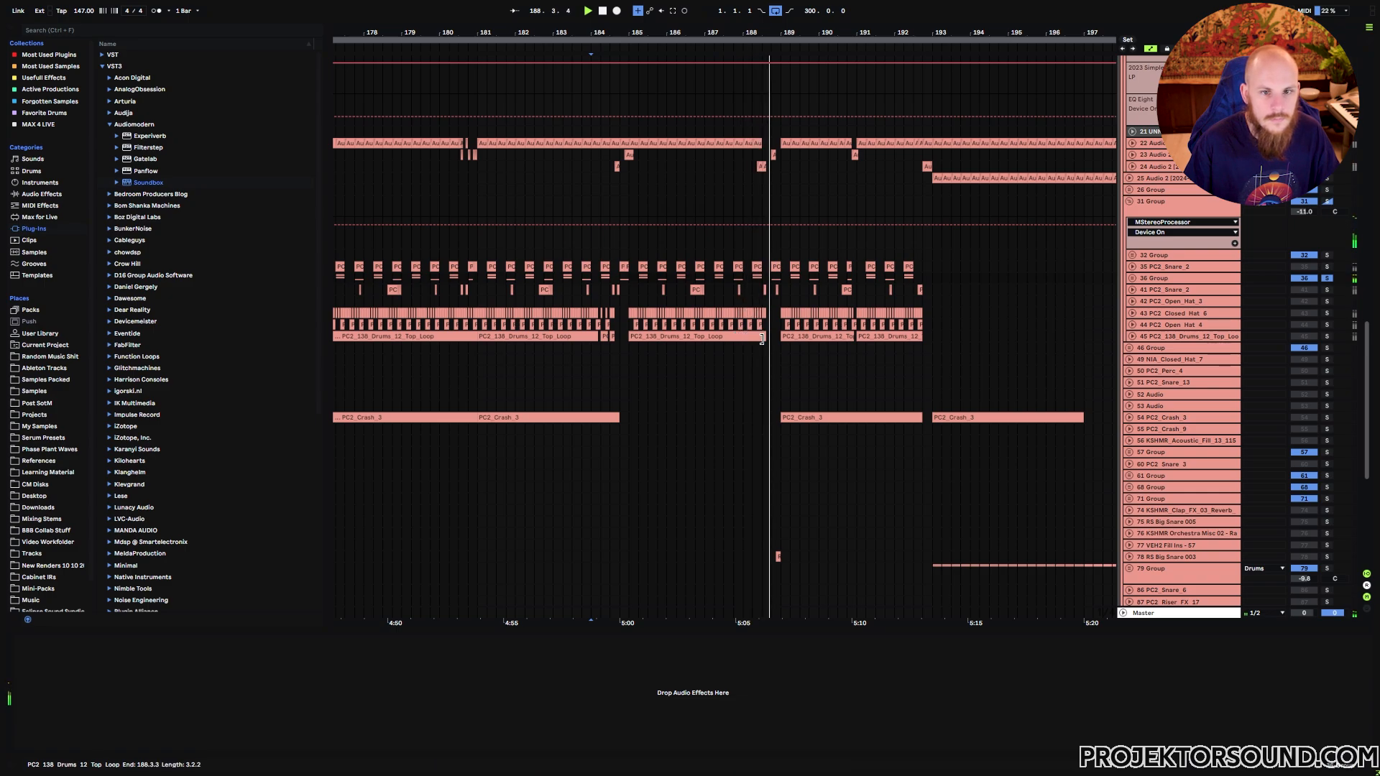
key(space)
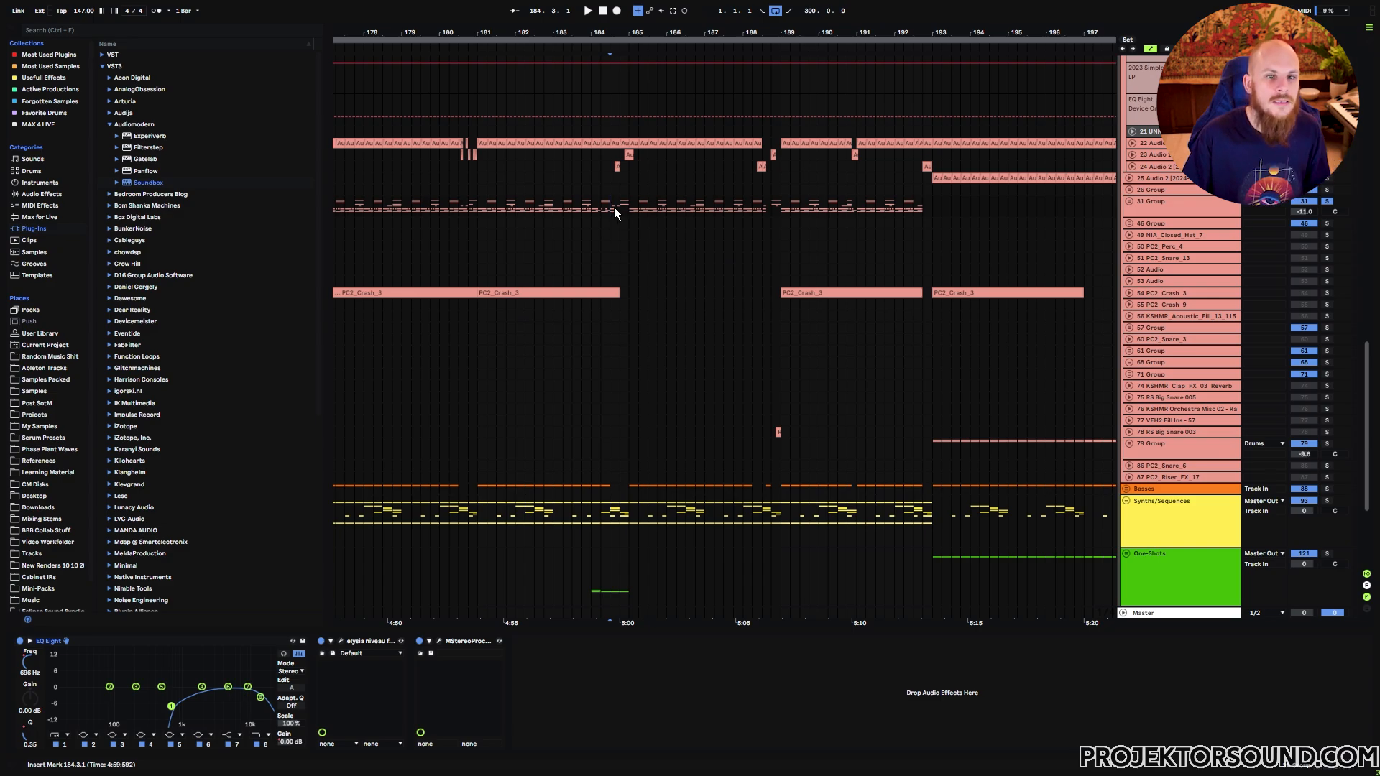
Step: Highlight tracks 23 and 24 from 184.3.1 to 185.1.3, and 31 Group from 184.3.1 to 185.1.1
drag(609, 156, 631, 168)
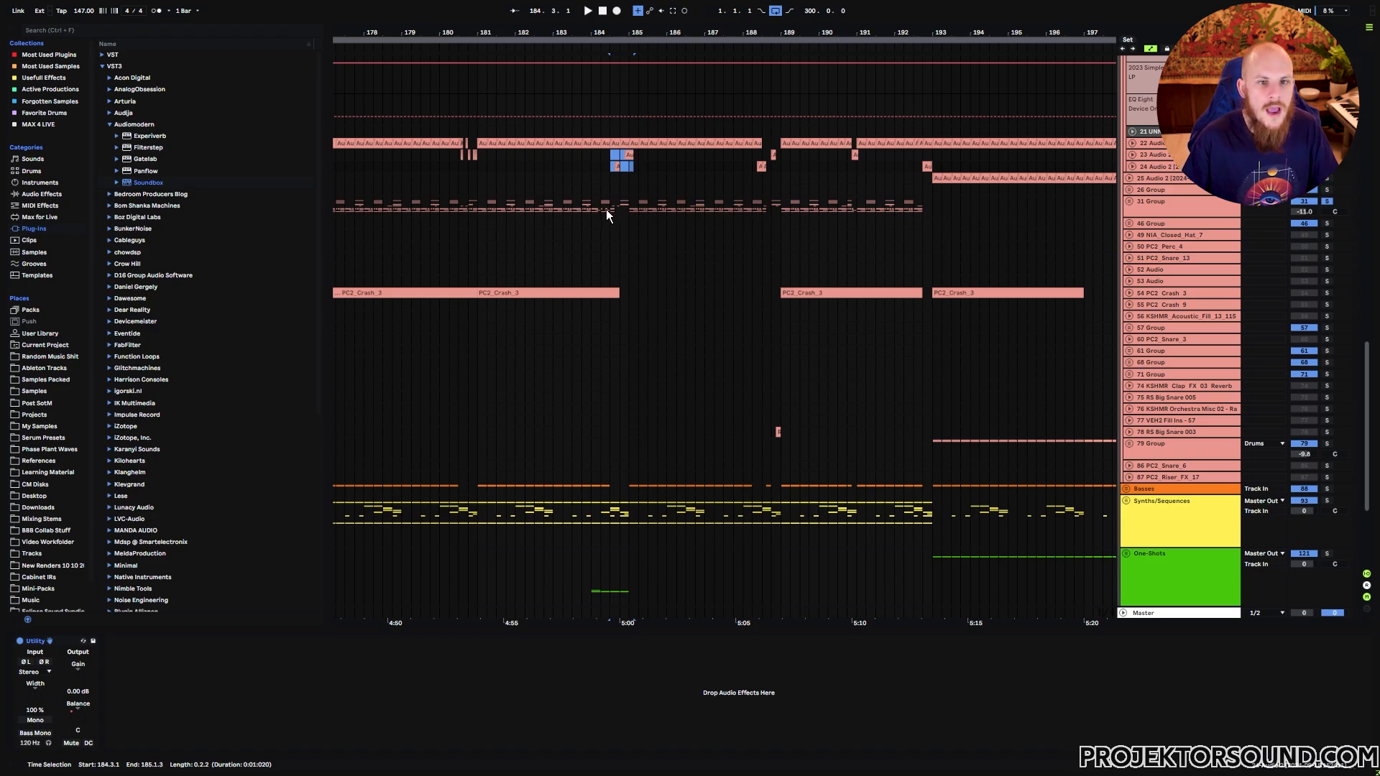
drag(606, 209, 621, 210)
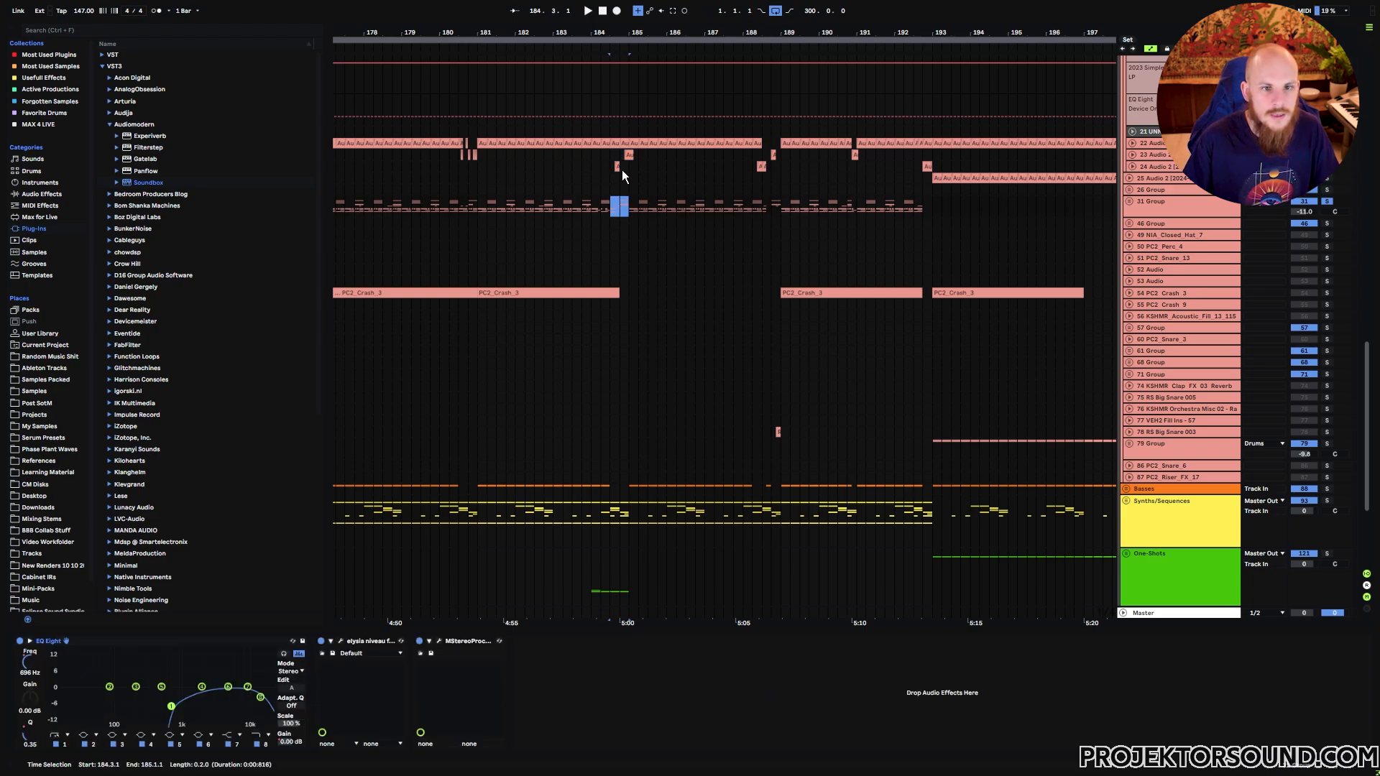